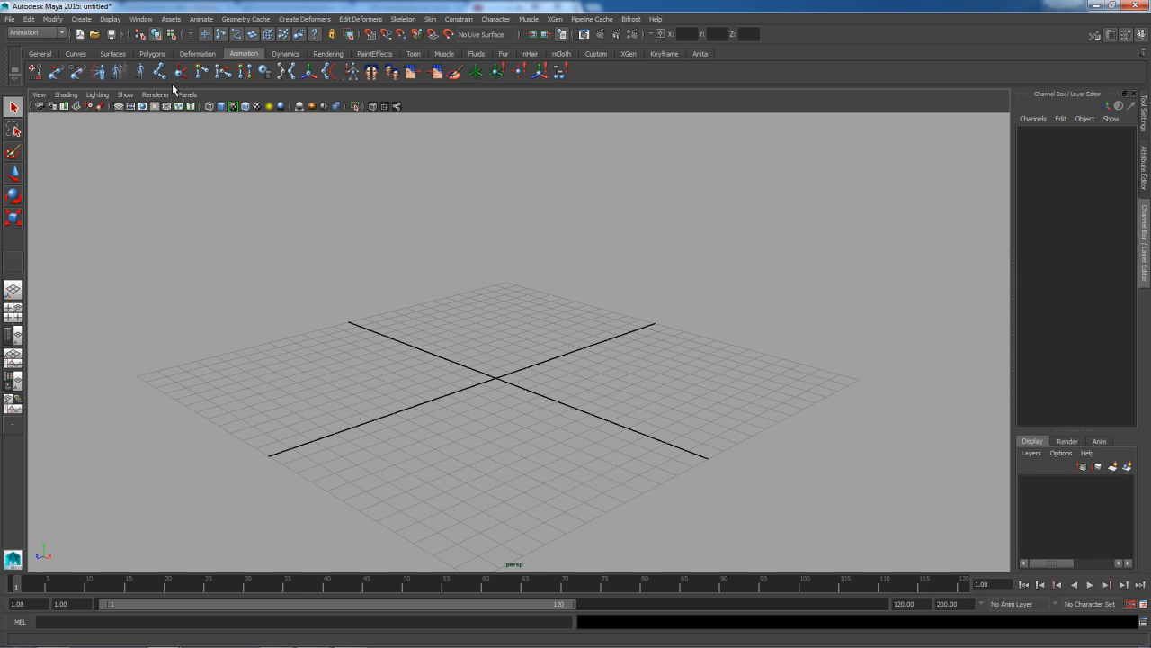
# Draw a bone of two joints in the side view, from above the grid's horizontal axis down onto it
pyautogui.press('space')
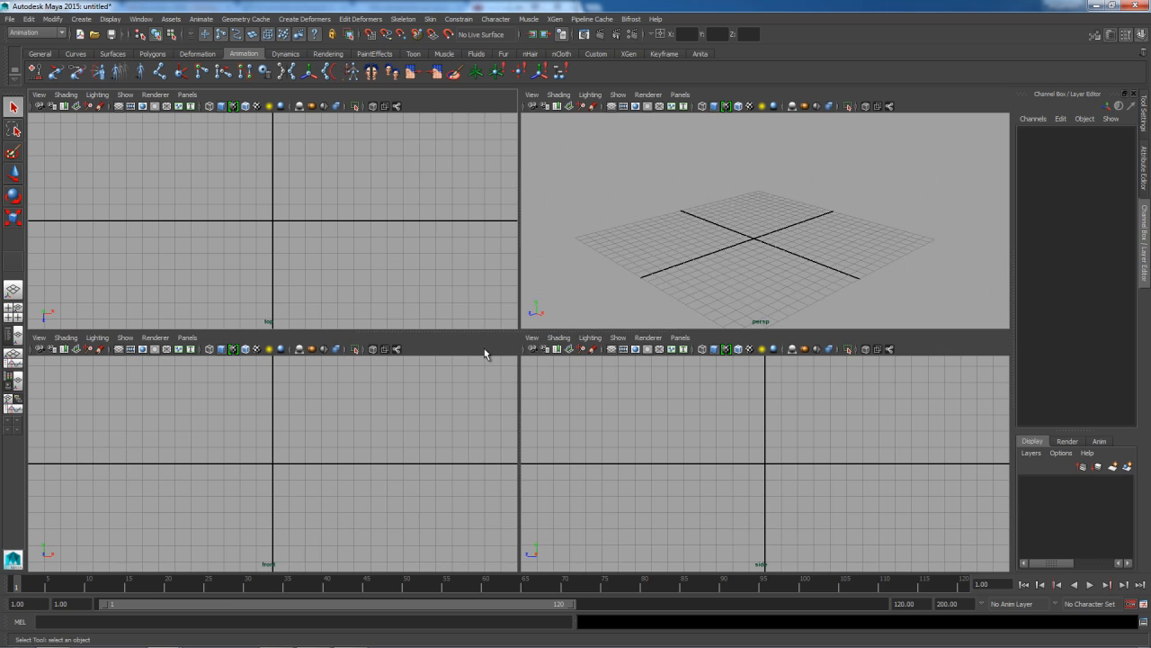
pyautogui.click(160, 74)
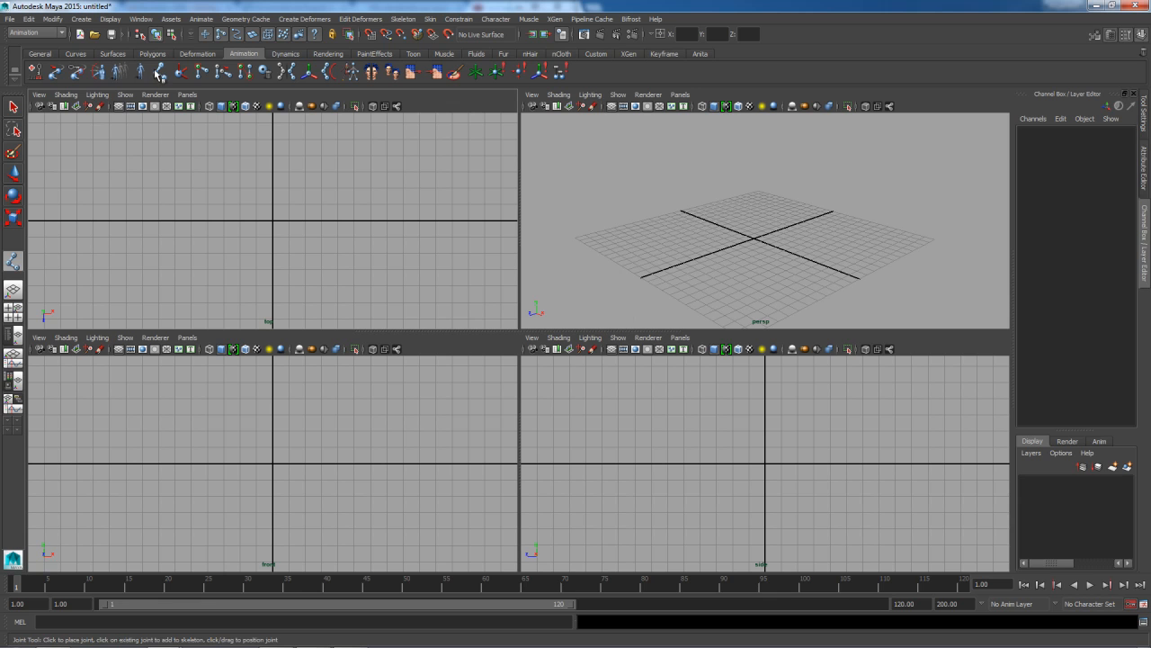
pyautogui.click(658, 372)
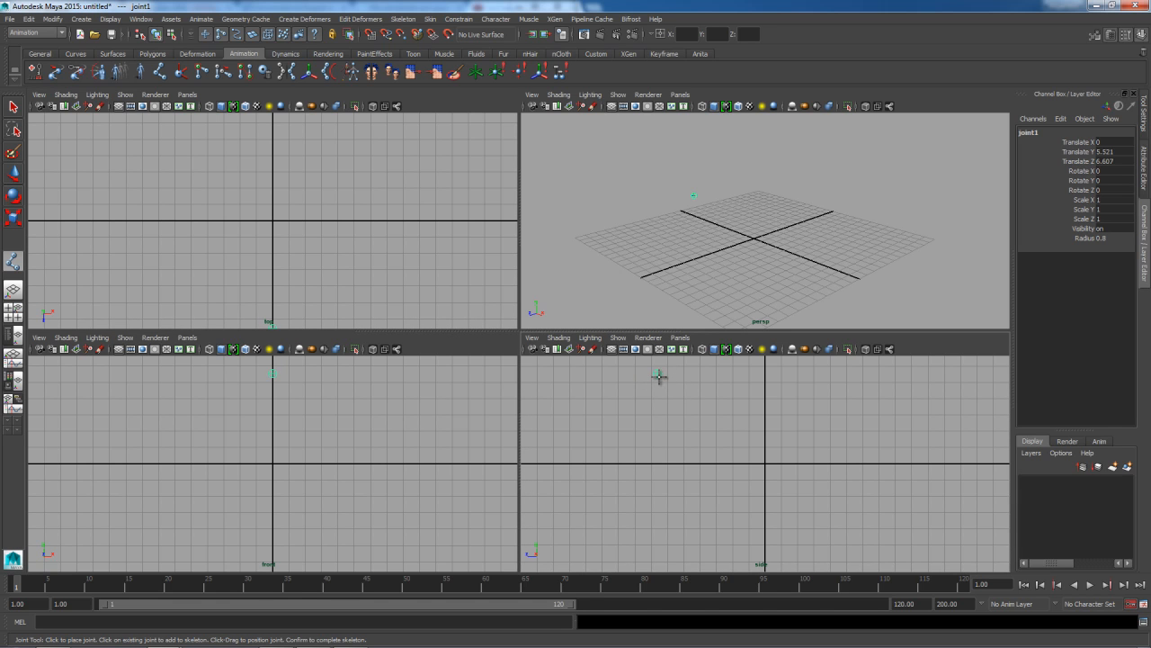
pyautogui.click(716, 462)
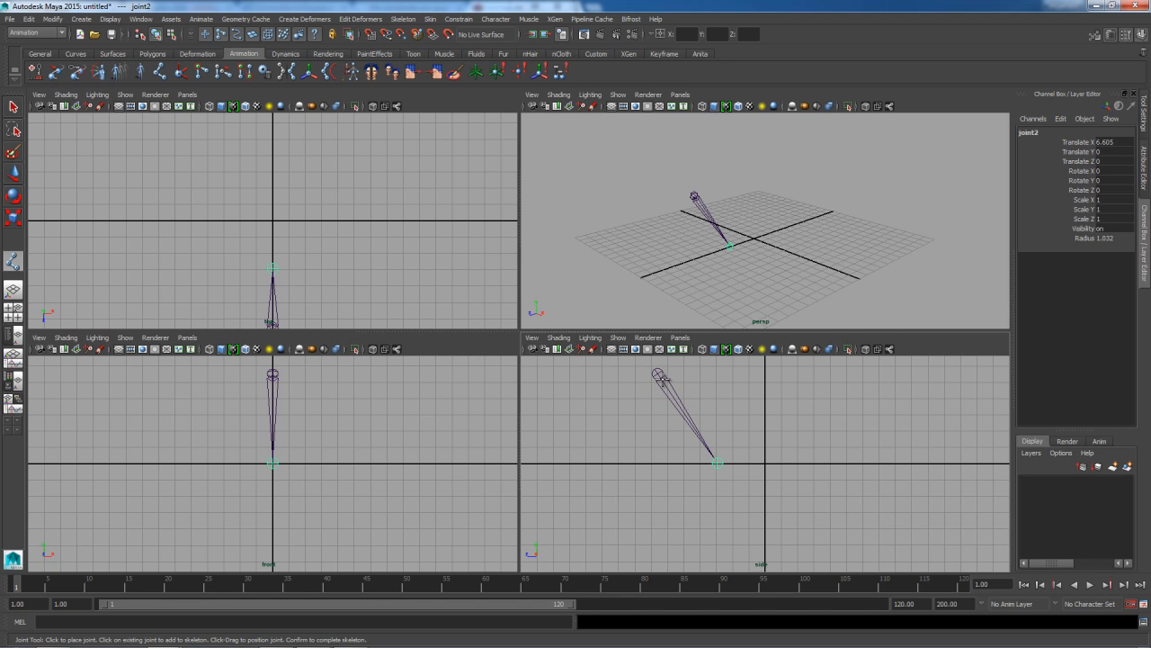
pyautogui.press('q')
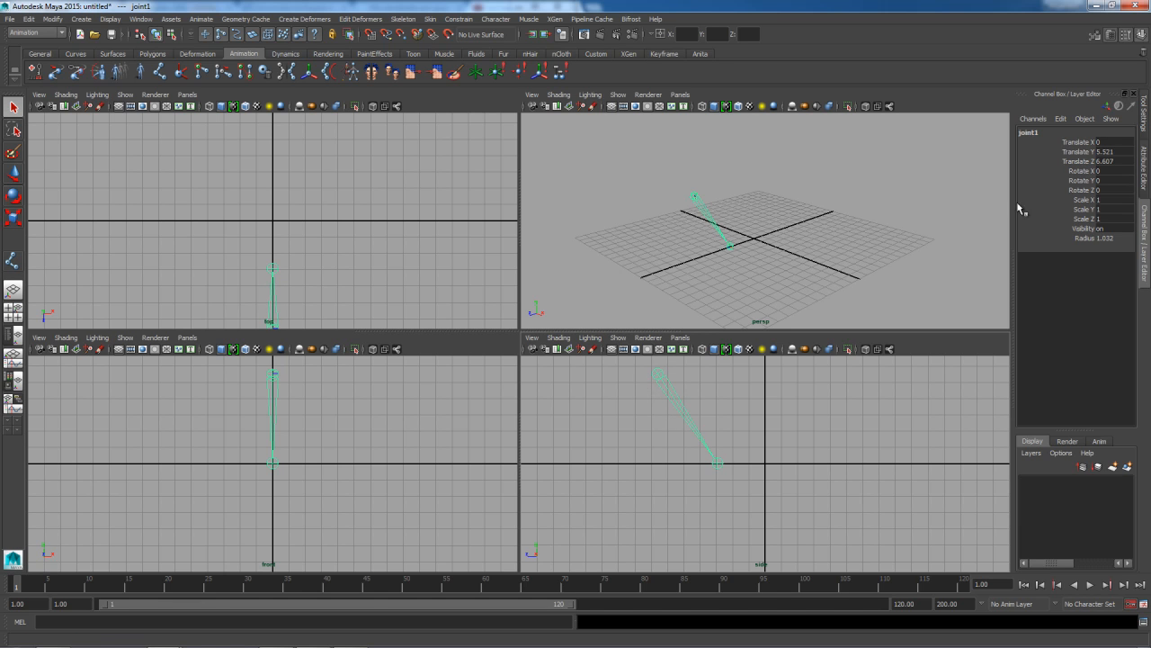
# Walk the selection up and down the hierarchy between the parent joint and its child
pyautogui.click(727, 466)
pyautogui.press('Up')
pyautogui.press('Down')
pyautogui.press('Up')
pyautogui.press('Down')
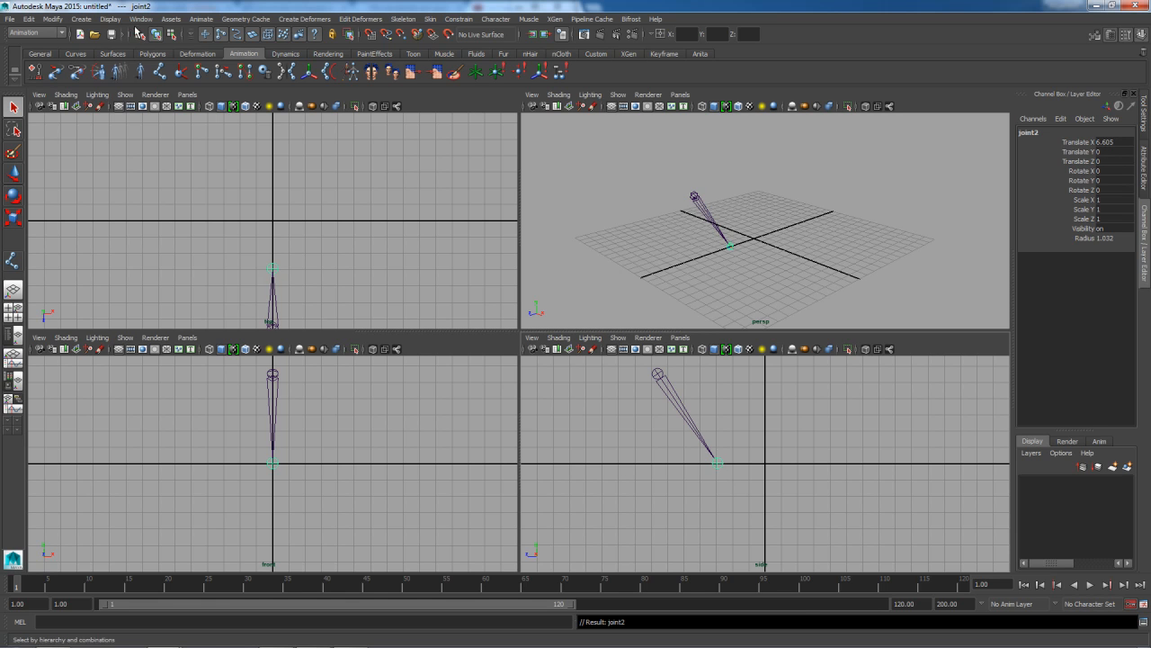
# Open the Outliner, place it clear of the perspective view, and expand joint1 to show its child
pyautogui.click(141, 19)
pyautogui.click(155, 104)
pyautogui.moveTo(692, 167); pyautogui.dragTo(337, 141)
pyautogui.click(244, 224)
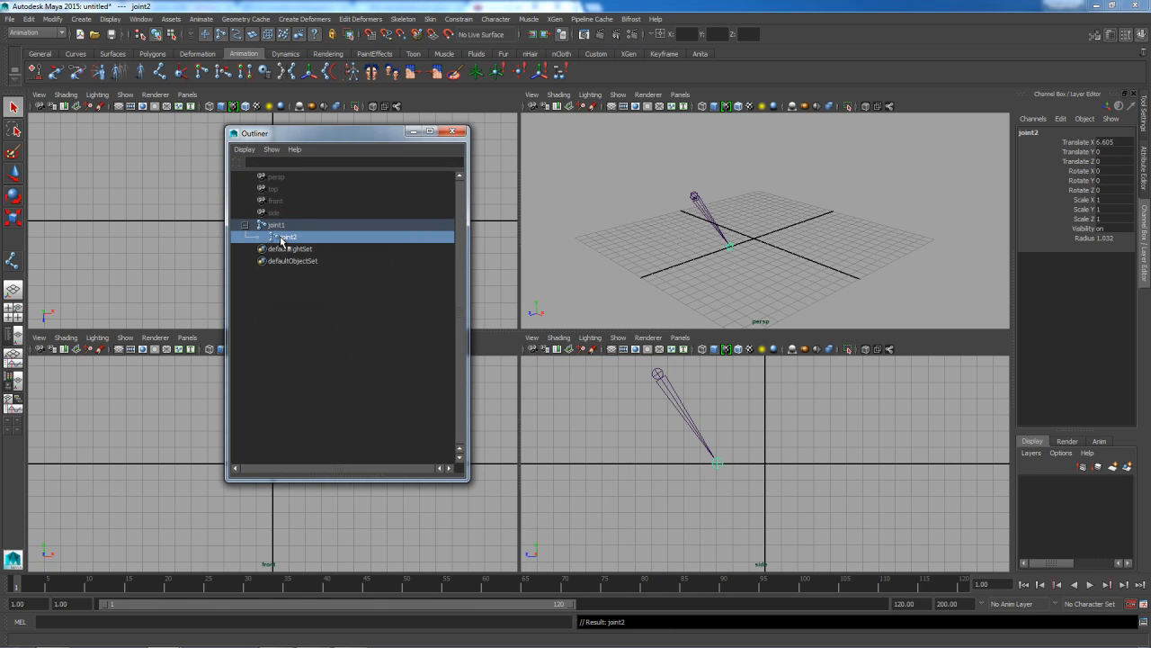
# Unparent joint2 from joint1 and parent it back under joint1
pyautogui.hotkey('shift', 'p')
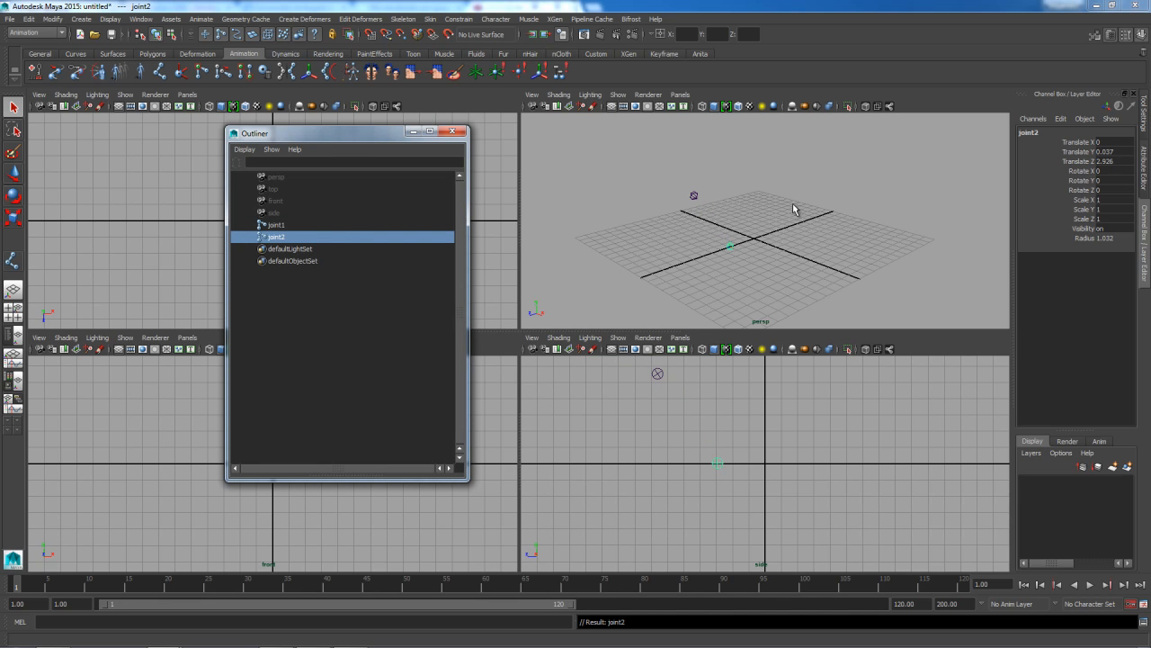
pyautogui.keyDown('ctrl'); pyautogui.click(274, 225); pyautogui.keyUp('ctrl')
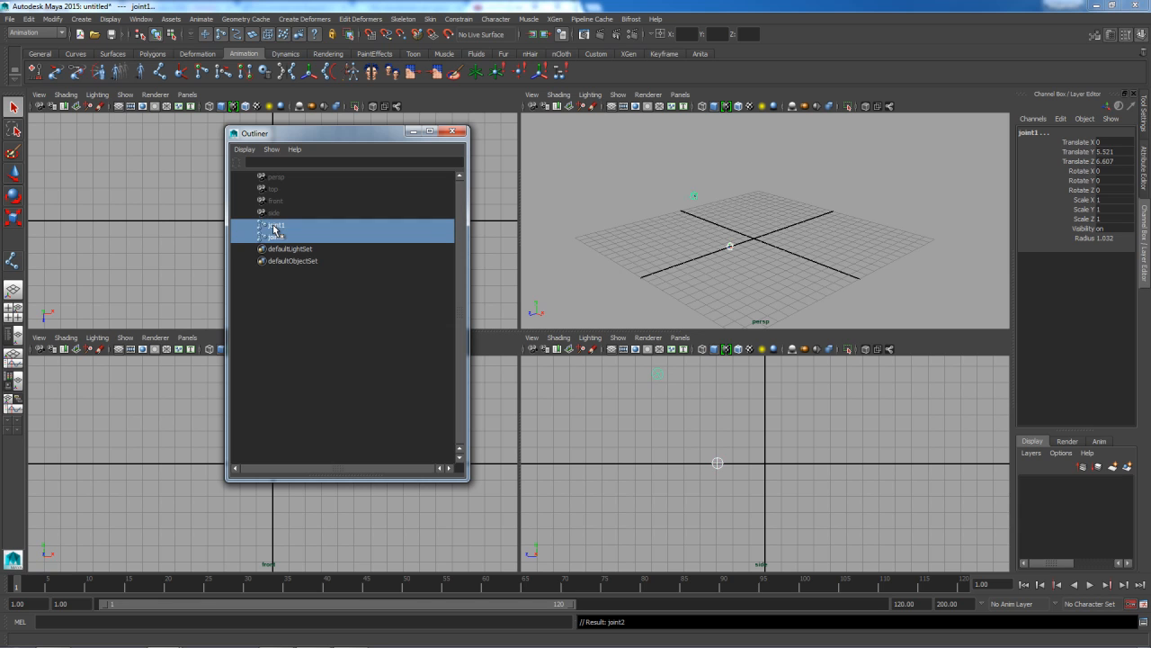
pyautogui.press('p')
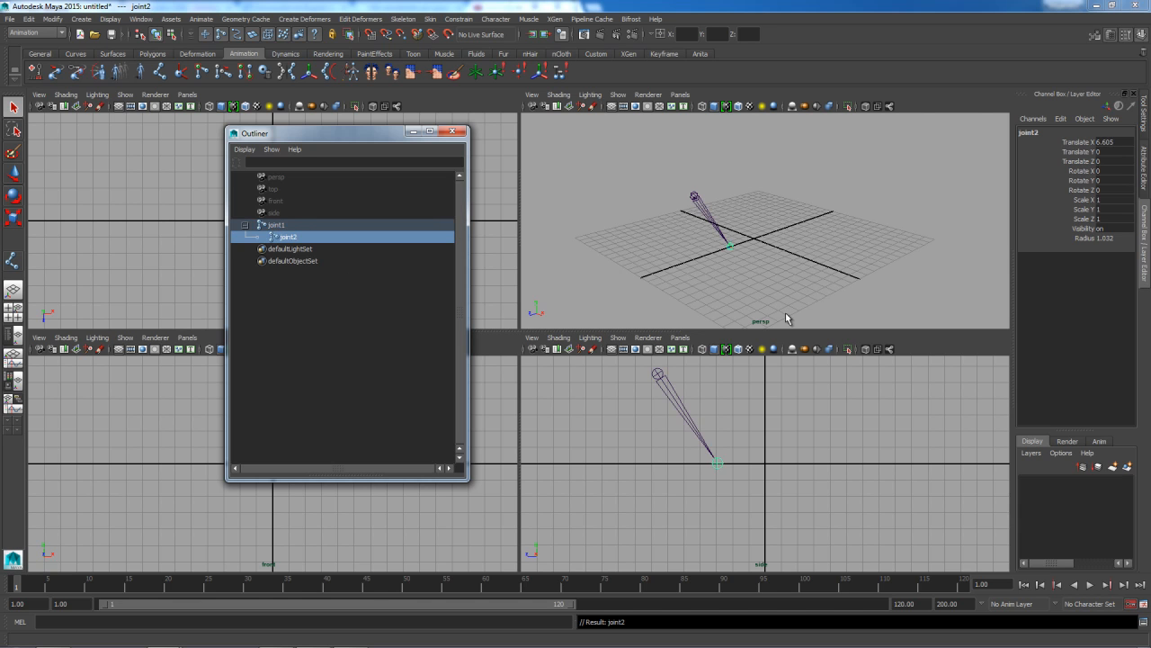
pyautogui.click(382, 328)
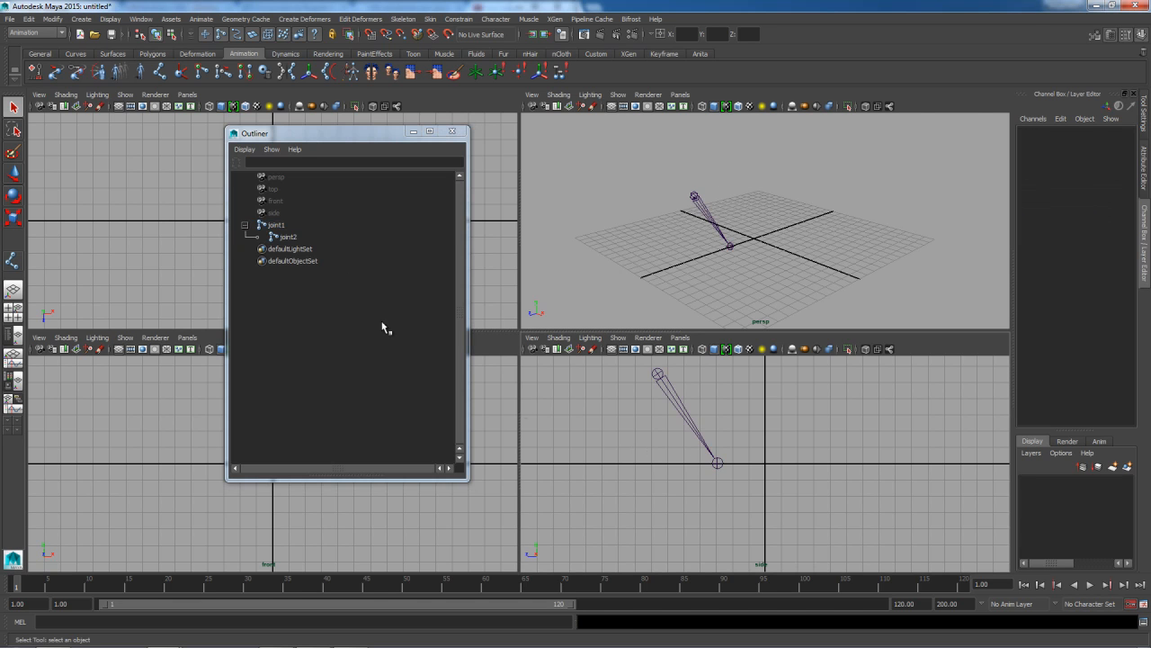
# Detach joint2 from its parent again and reparent it to joint1 directly in the Outliner
pyautogui.click(286, 238)
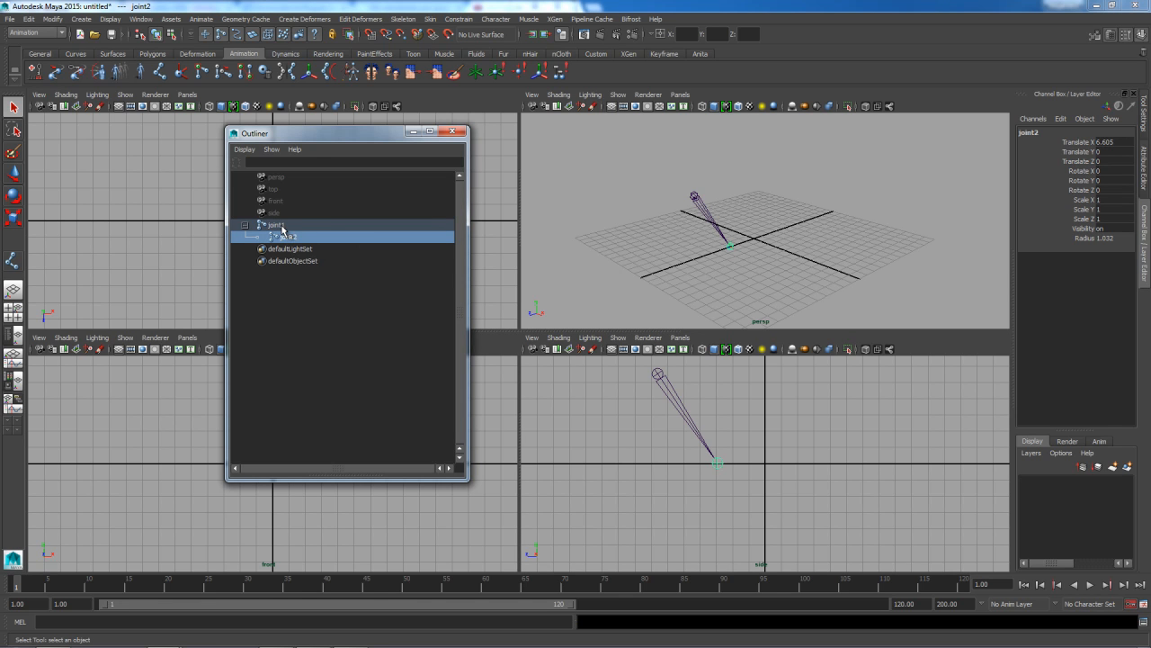
pyautogui.click(691, 268)
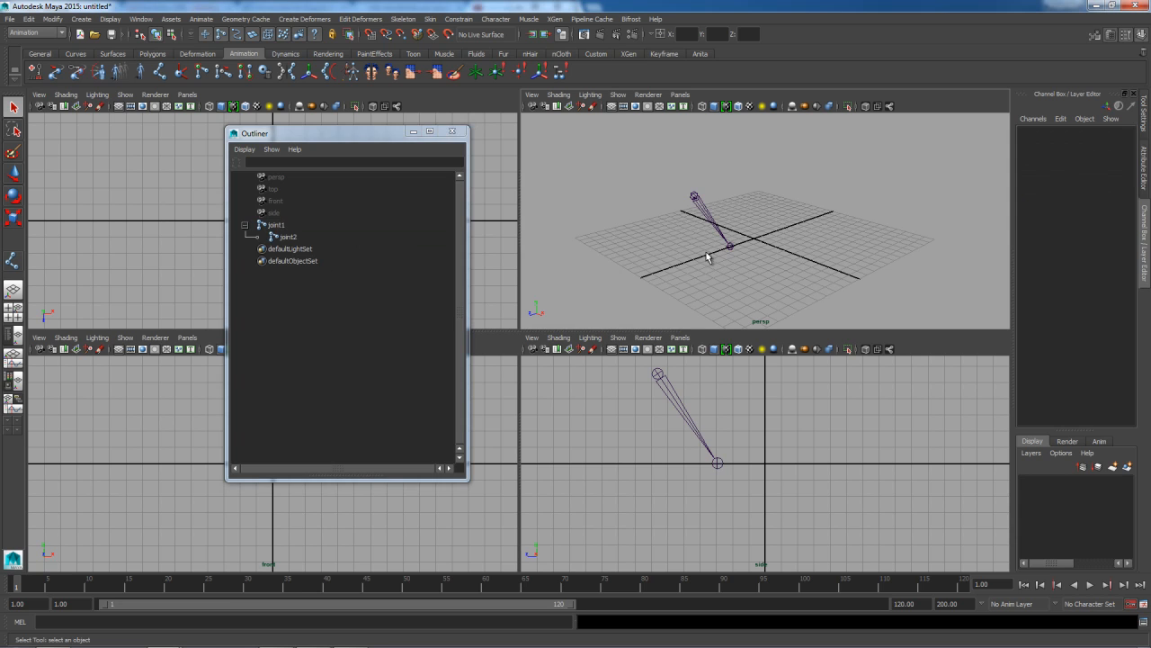
pyautogui.click(300, 239)
pyautogui.hotkey('shift', 'p')
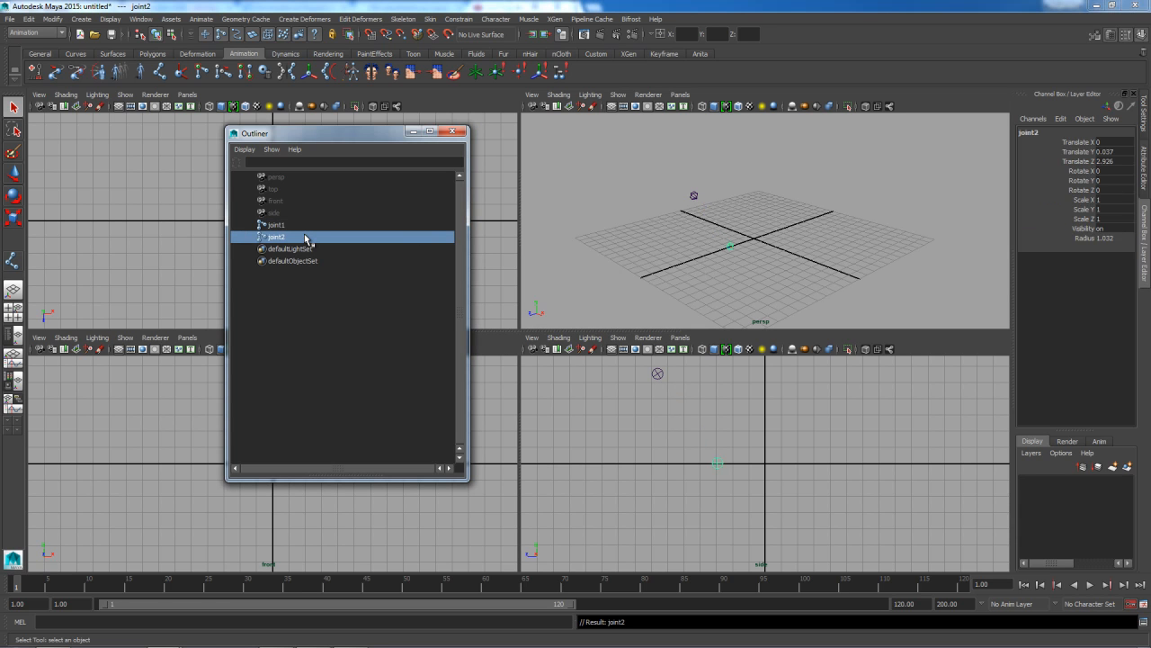
pyautogui.moveTo(297, 239); pyautogui.dragTo(301, 226, button='middle')
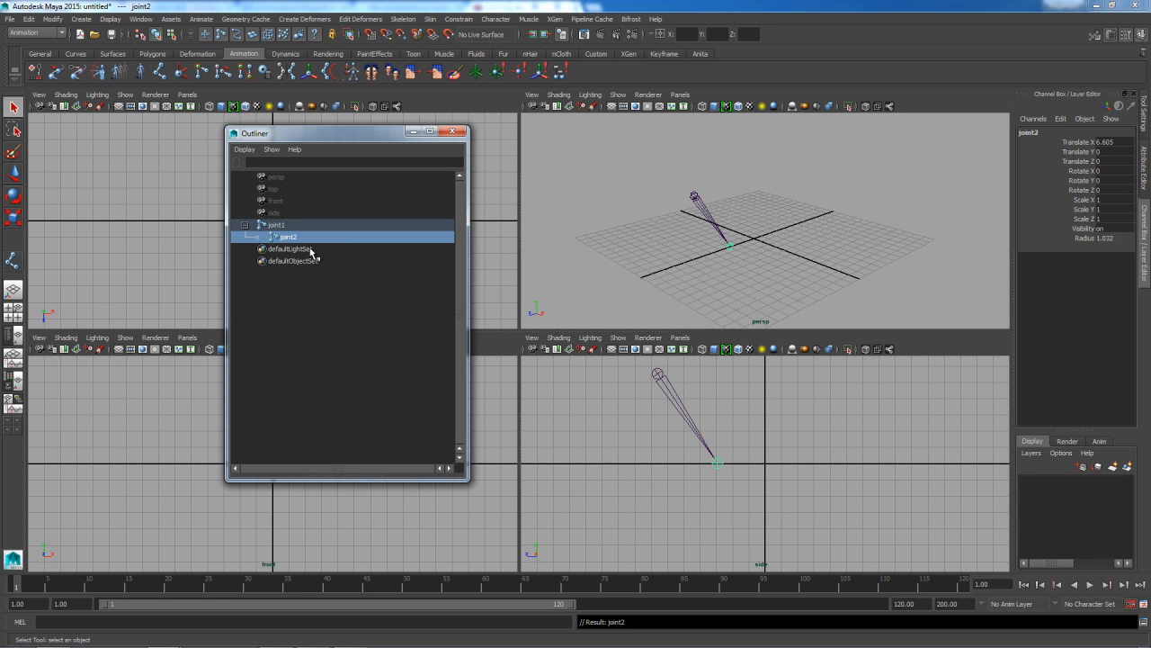
# Try rotating joint1 and scaling it uniformly to about 0.75, undoing each change
pyautogui.click(715, 221)
pyautogui.keyDown('alt'); pyautogui.moveTo(681, 205); pyautogui.dragTo(650, 213); pyautogui.keyUp('alt')
pyautogui.press('e')
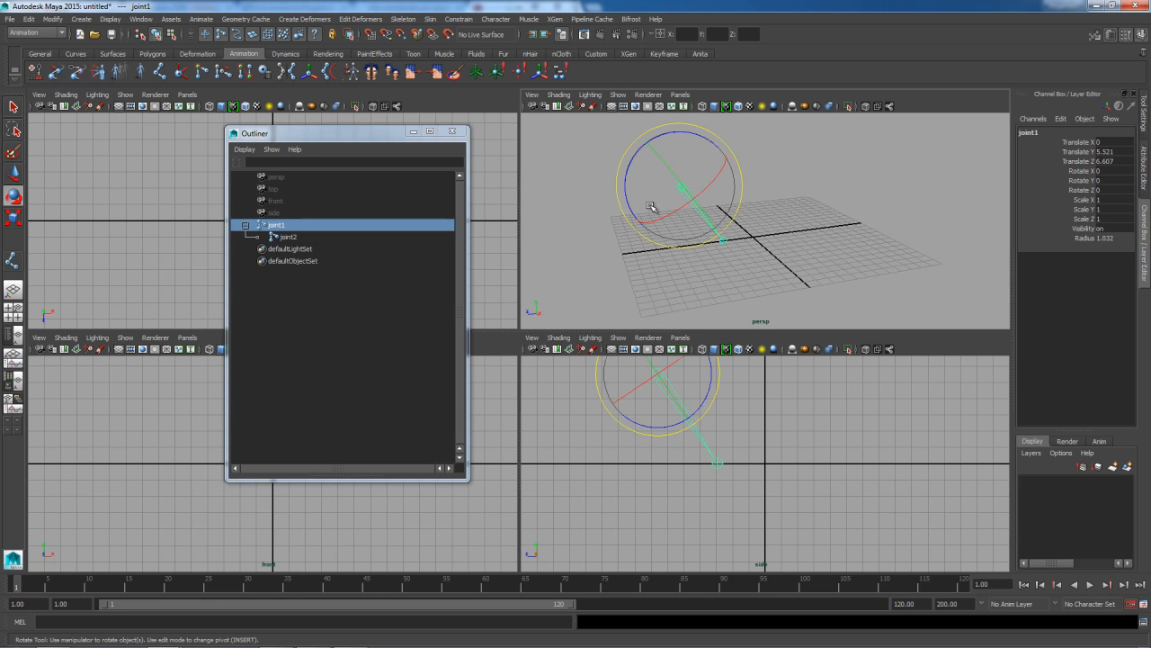
pyautogui.moveTo(632, 160); pyautogui.dragTo(810, 155)
pyautogui.hotkey('ctrl', 'z')
pyautogui.press('r')
pyautogui.hotkey('ctrl', 'z')
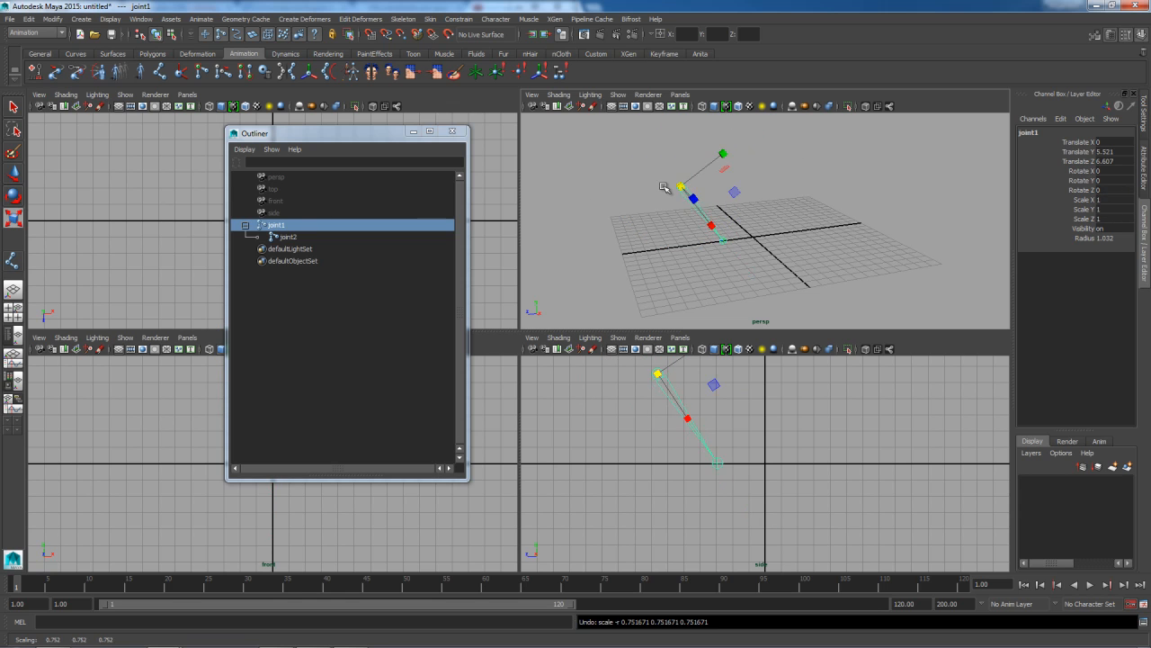
# Try moving joint2 closer to joint1 to shorten the bone, and undo the move
pyautogui.press('w')
pyautogui.keyDown('alt'); pyautogui.moveTo(700, 265); pyautogui.dragTo(740, 264); pyautogui.keyUp('alt')
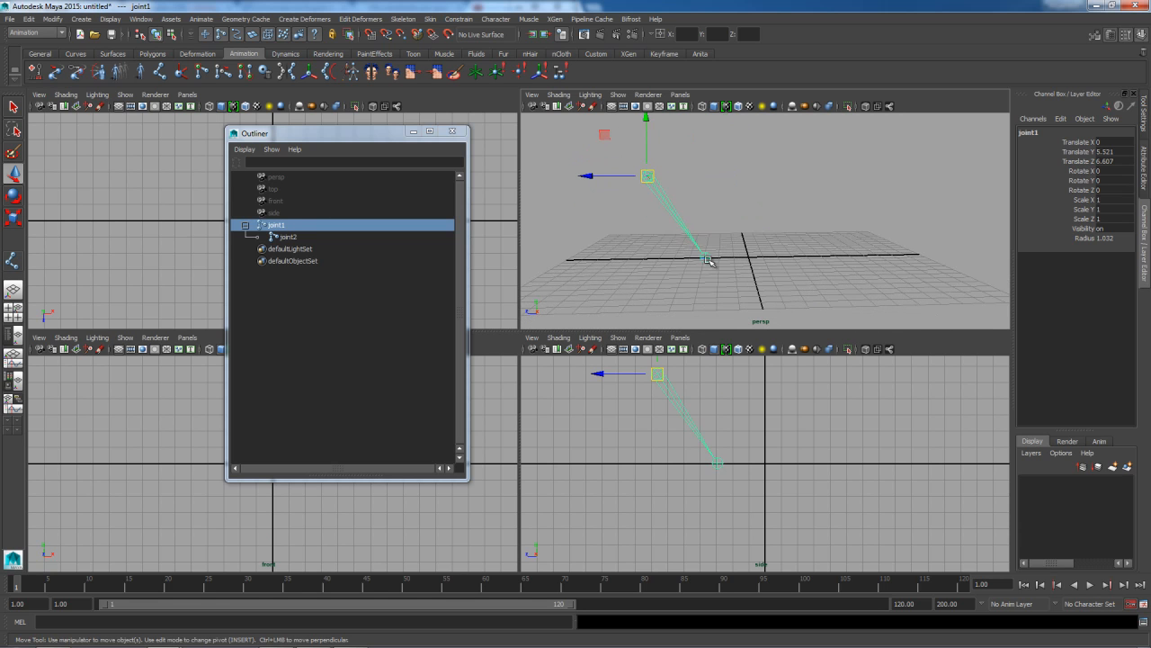
pyautogui.click(711, 259)
pyautogui.moveTo(663, 220); pyautogui.dragTo(627, 187)
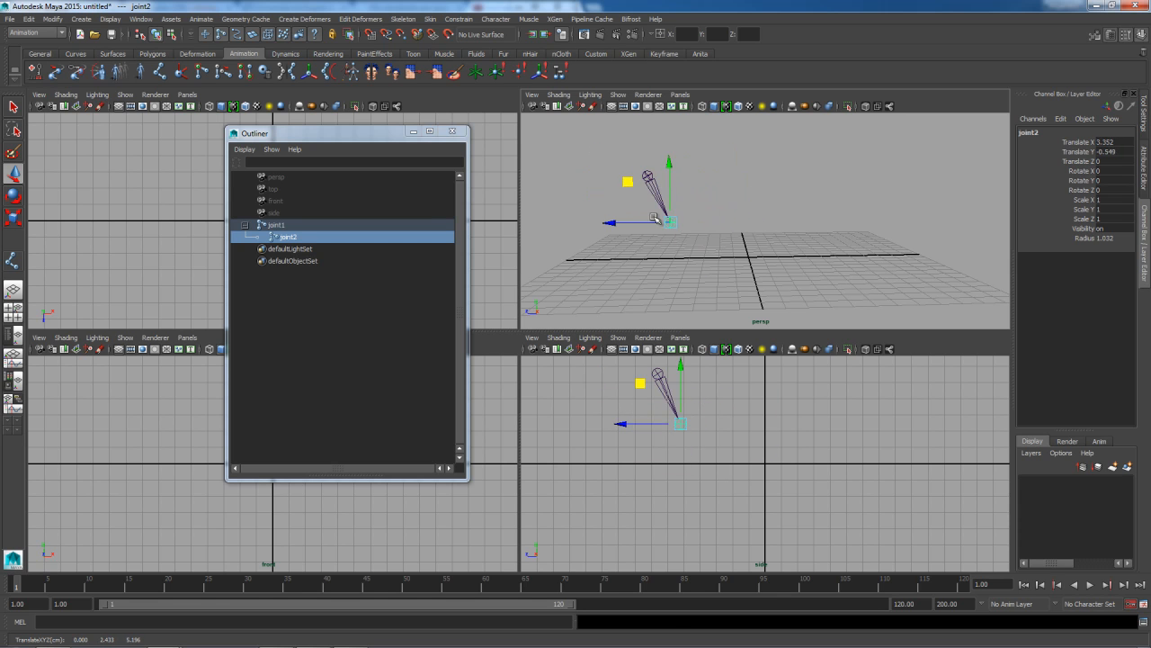
pyautogui.hotkey('ctrl', 'z')
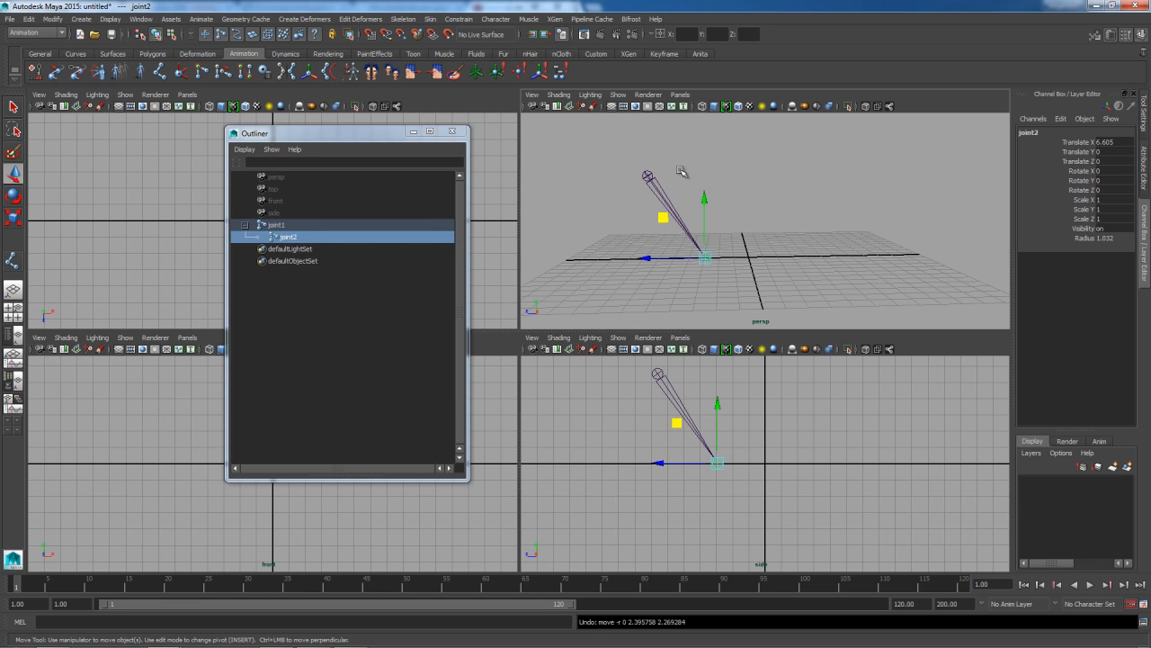
# Try rotating joint1 about -37.5 degrees around Z, and undo the rotation
pyautogui.click(647, 175)
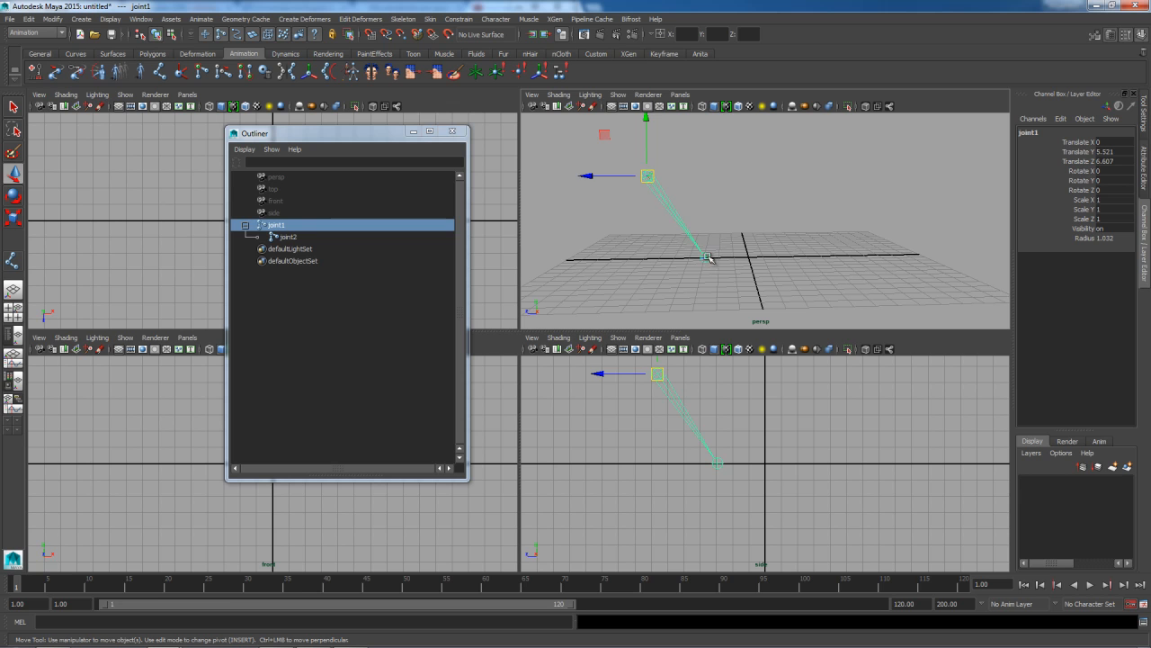
pyautogui.press('e')
pyautogui.moveTo(689, 214); pyautogui.dragTo(660, 231)
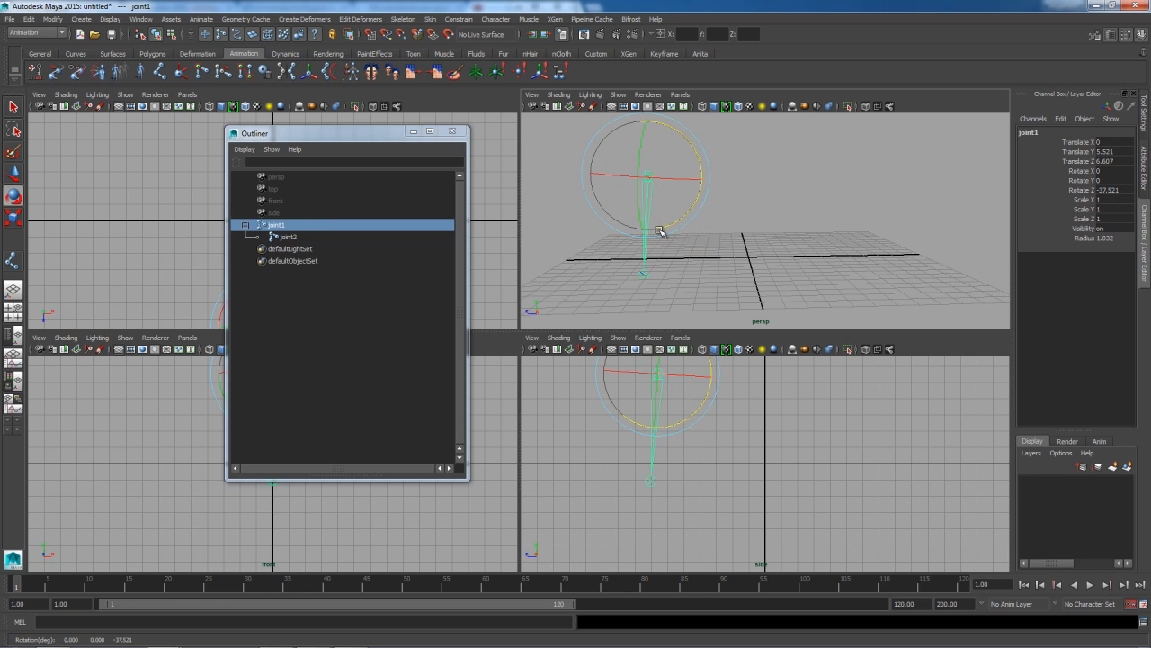
pyautogui.hotkey('ctrl', 'z')
# Extend the chain from joint2 with four more joints in the side view: along the horizontal axis, up, diagonally up, and back down
pyautogui.click(767, 438)
pyautogui.keyDown('alt'); pyautogui.moveTo(767, 437); pyautogui.dragTo(771, 511, button='middle'); pyautogui.keyUp('alt')
pyautogui.keyDown('alt'); pyautogui.moveTo(771, 511); pyautogui.dragTo(735, 463, button='right'); pyautogui.keyUp('alt')
pyautogui.keyDown('alt'); pyautogui.moveTo(709, 466); pyautogui.dragTo(668, 469, button='middle'); pyautogui.keyUp('alt')
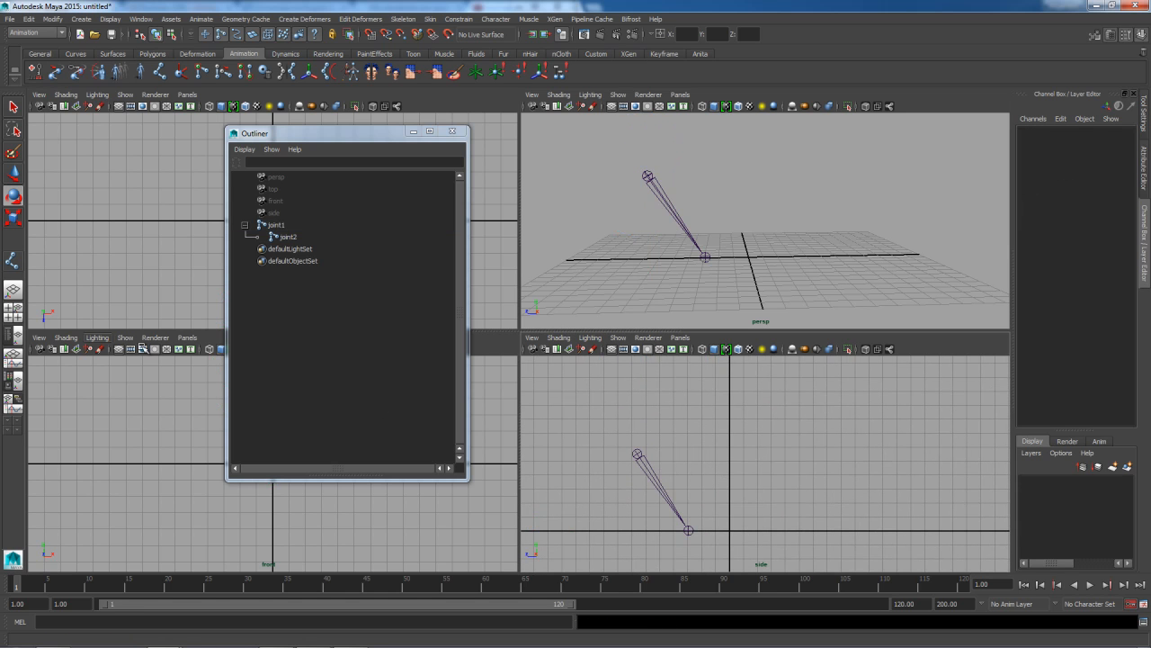
pyautogui.click(13, 261)
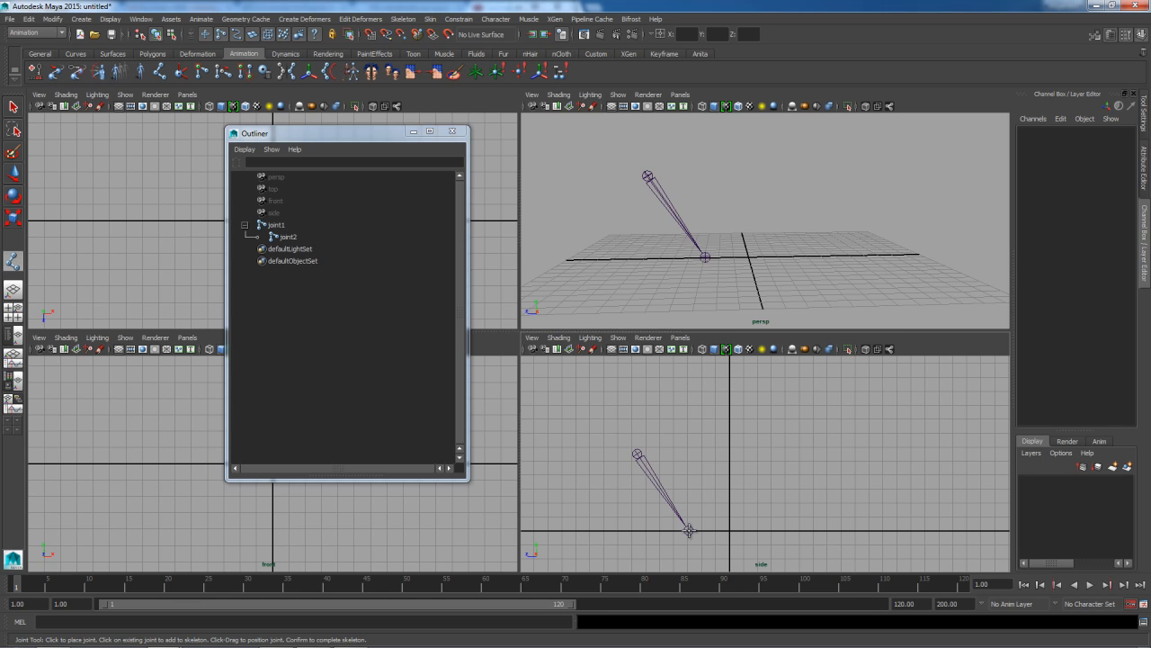
pyautogui.click(688, 531)
pyautogui.click(799, 529)
pyautogui.click(813, 459)
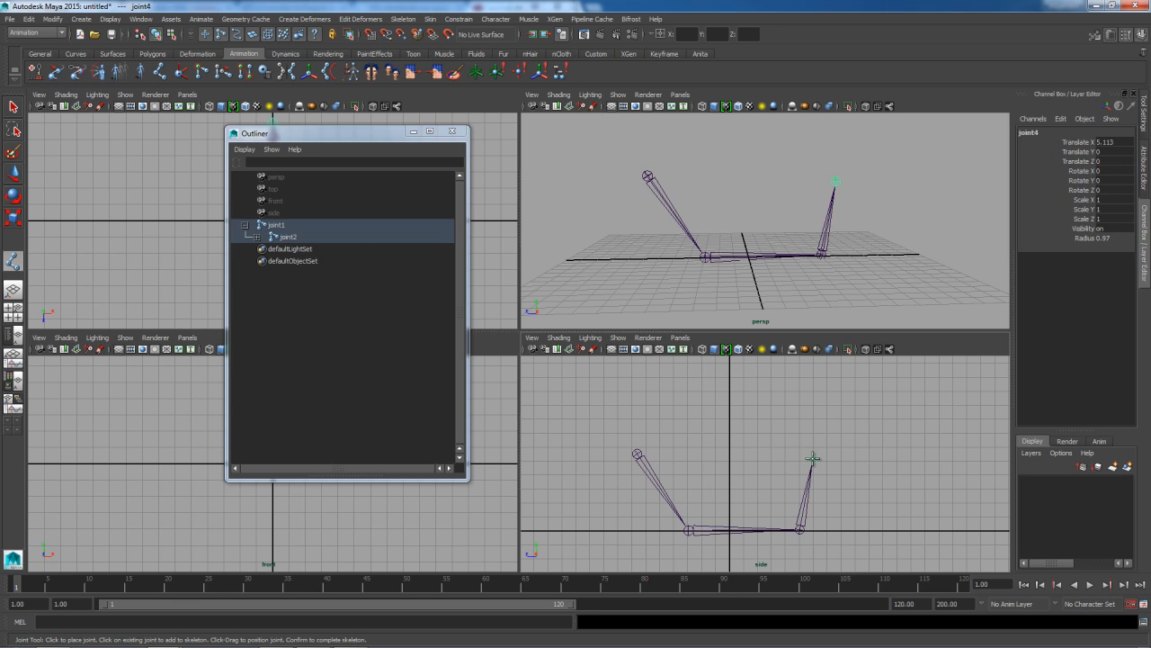
pyautogui.click(856, 417)
pyautogui.click(877, 459)
pyautogui.press('q')
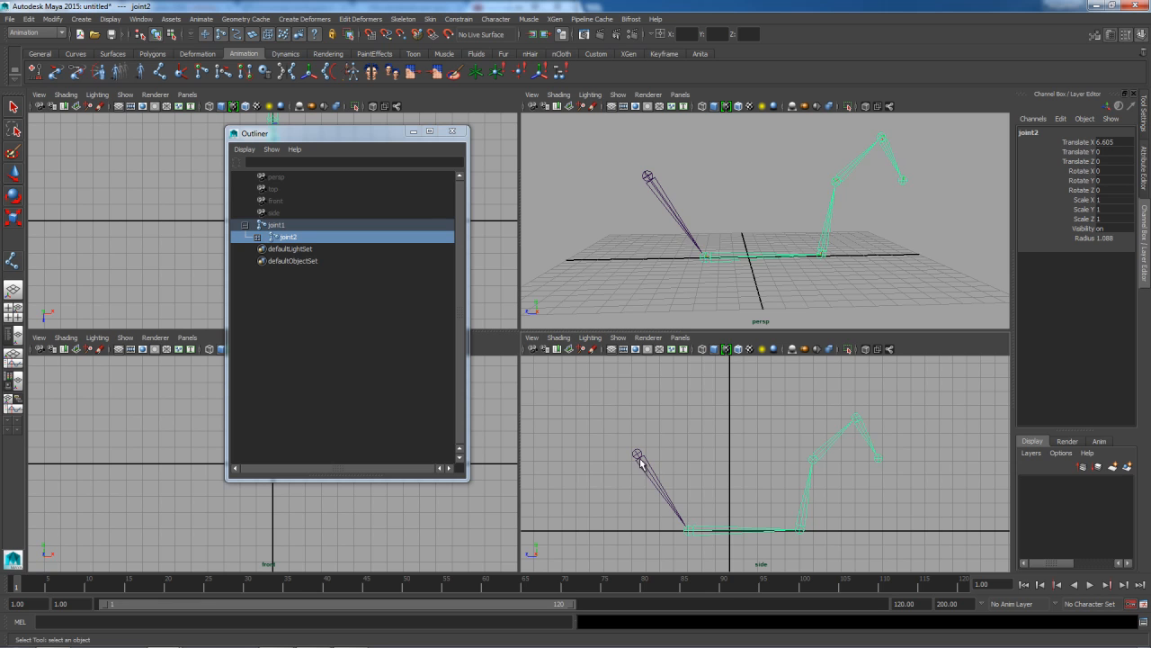
# Apply Orient Joint to the whole chain starting from joint1
pyautogui.click(639, 459)
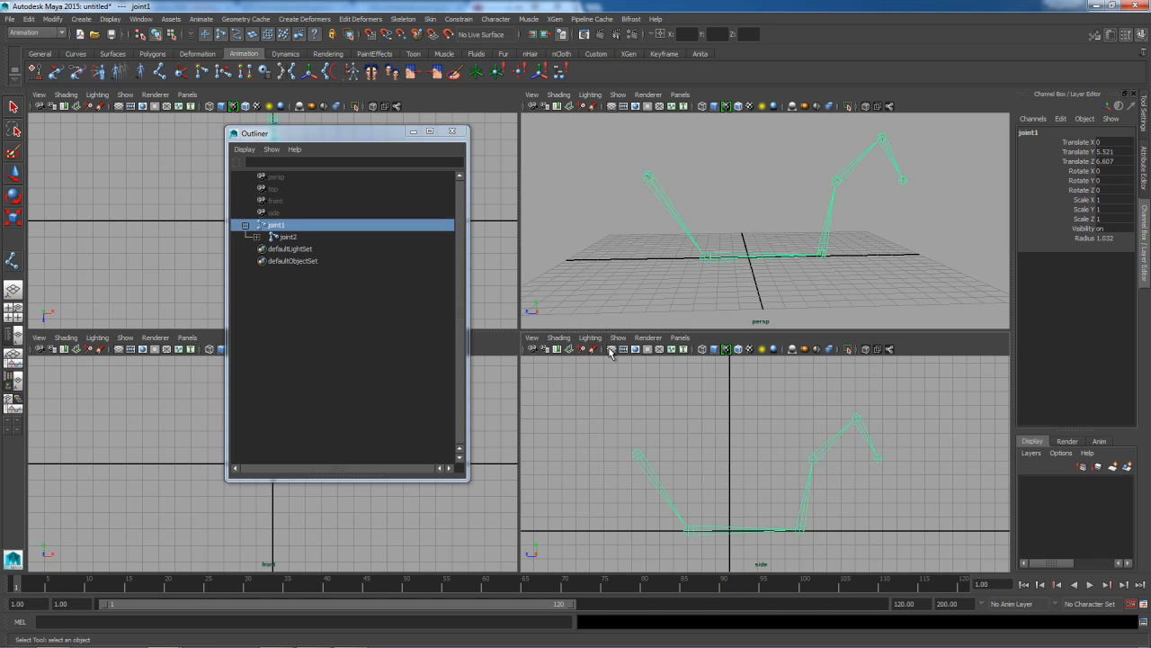
pyautogui.click(404, 19)
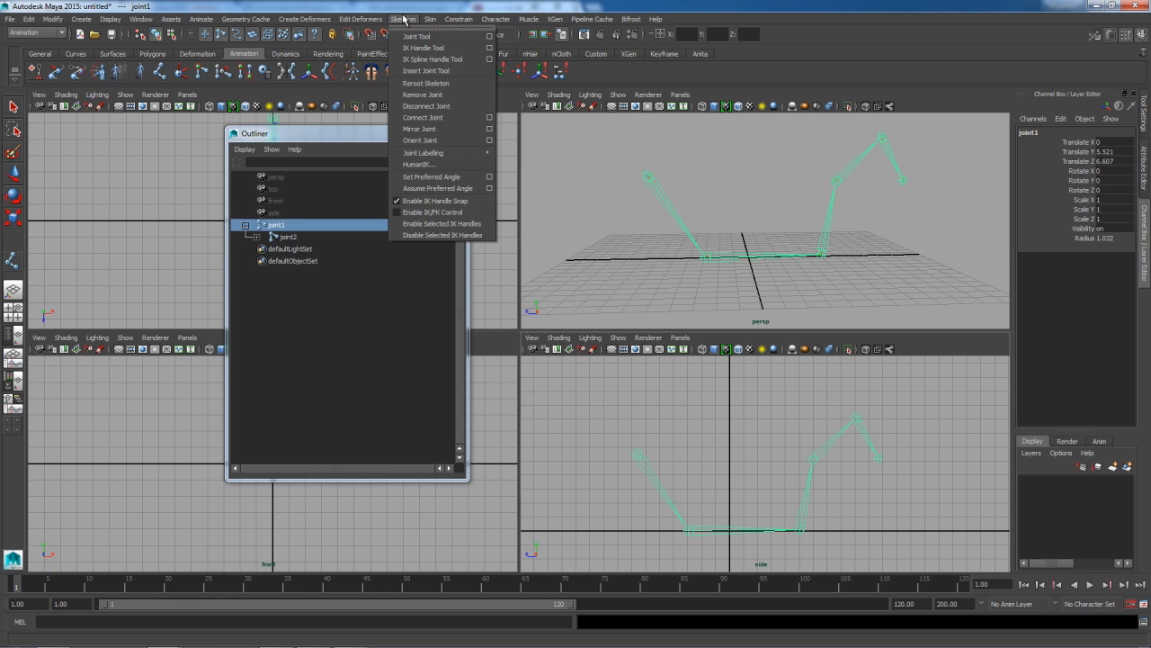
pyautogui.click(435, 142)
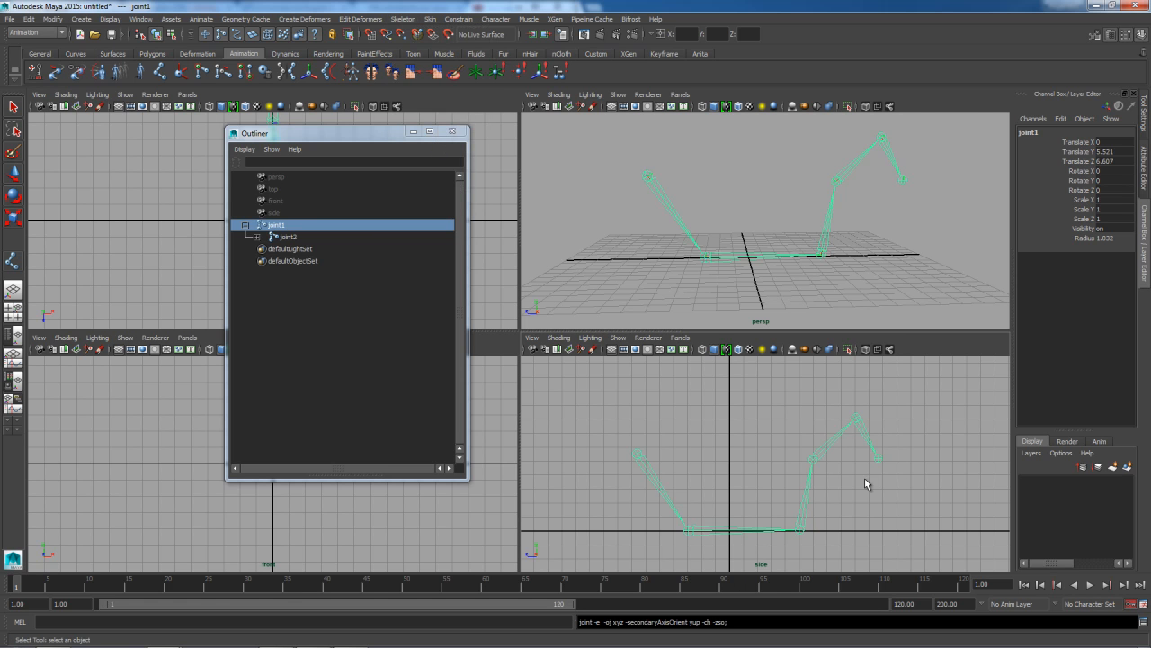
# Maximize the perspective view and move the Outliner clear of the joint chain
pyautogui.press('space')
pyautogui.keyDown('alt'); pyautogui.moveTo(717, 326); pyautogui.dragTo(424, 157); pyautogui.keyUp('alt')
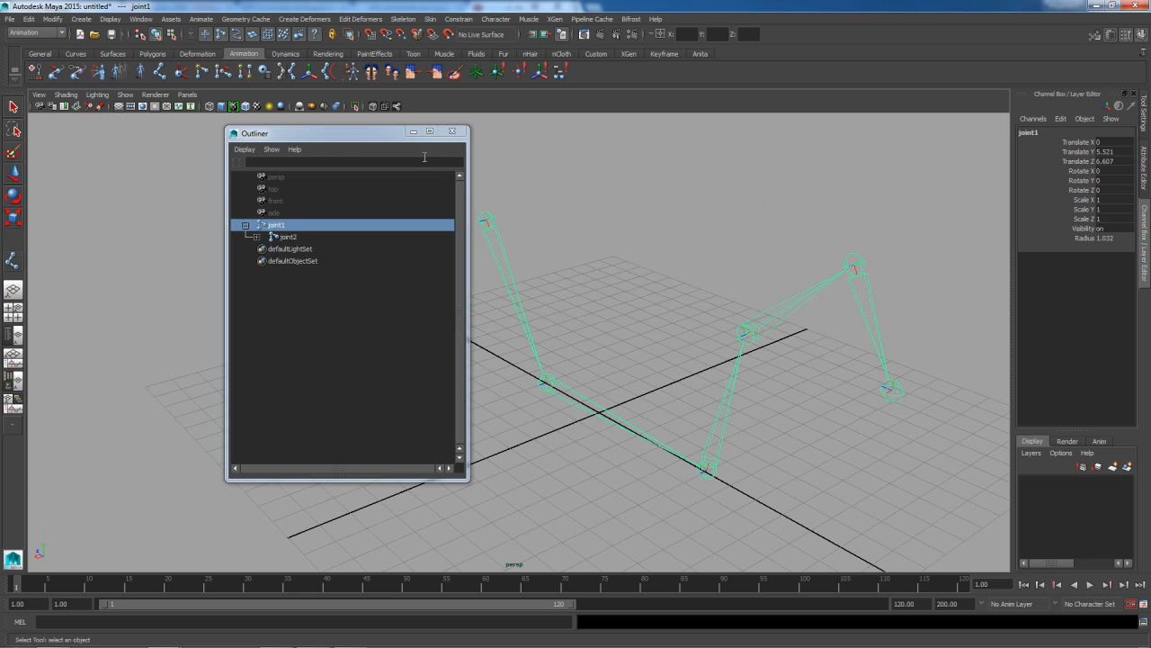
pyautogui.moveTo(370, 134); pyautogui.dragTo(229, 138)
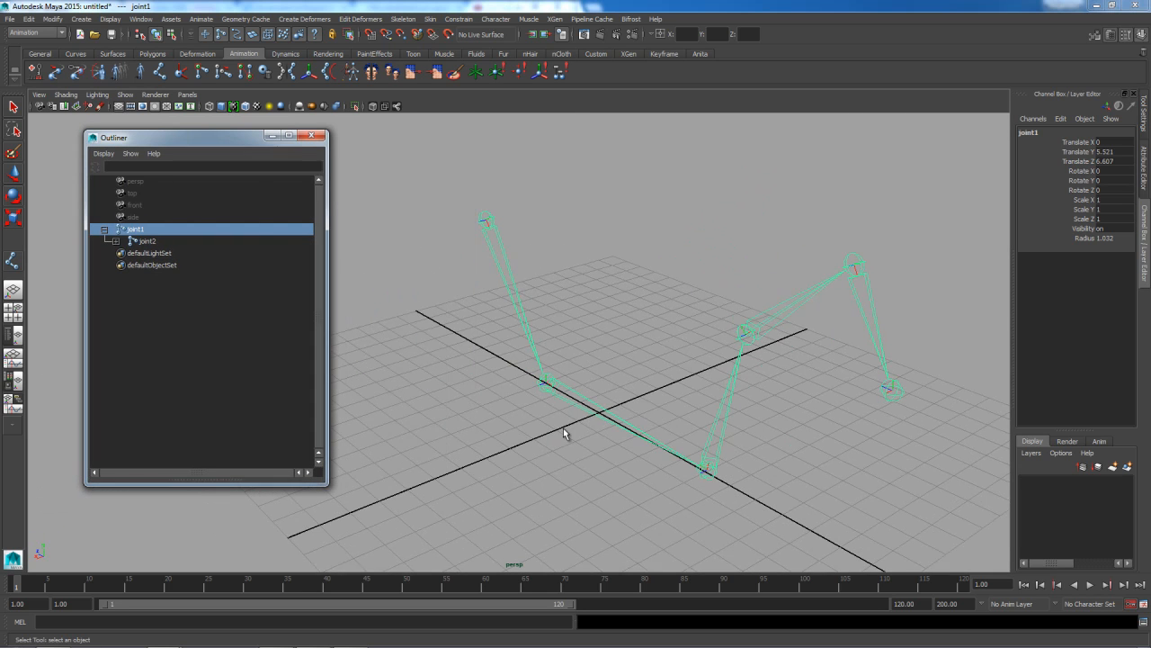
pyautogui.keyDown('alt'); pyautogui.moveTo(563, 428); pyautogui.dragTo(611, 403); pyautogui.keyUp('alt')
pyautogui.keyDown('alt'); pyautogui.moveTo(578, 438); pyautogui.dragTo(633, 463); pyautogui.keyUp('alt')
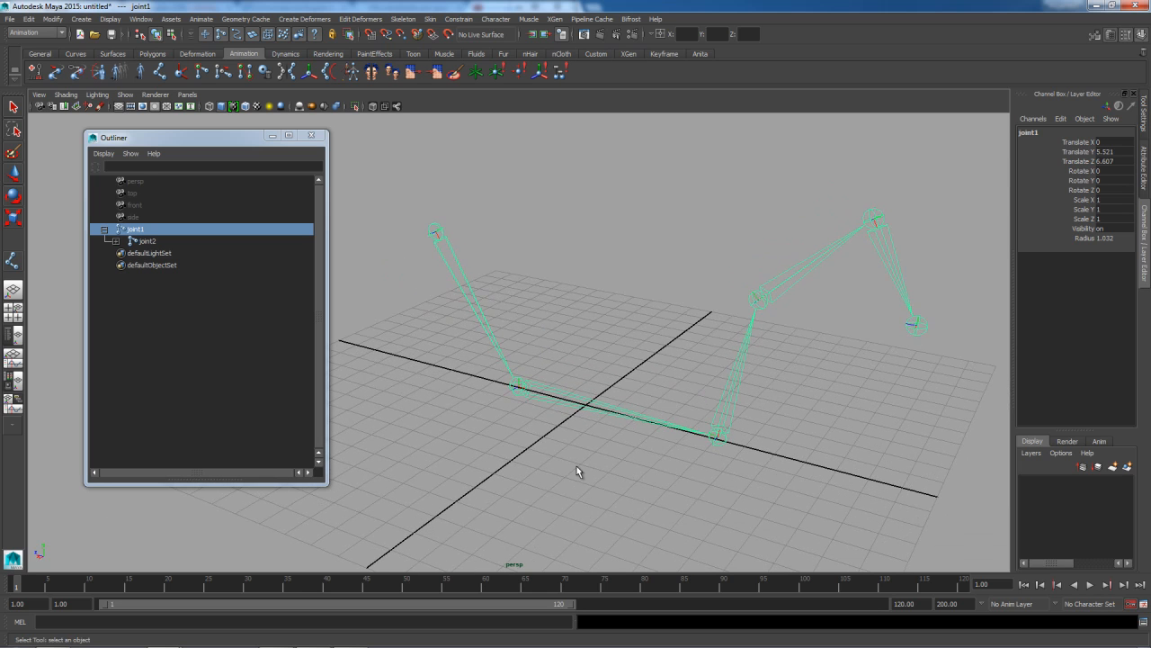
pyautogui.moveTo(571, 417)
pyautogui.keyDown('alt'); pyautogui.mouseDown()
pyautogui.moveTo(537, 401)
pyautogui.moveTo(565, 402)
pyautogui.mouseUp(); pyautogui.keyUp('alt')
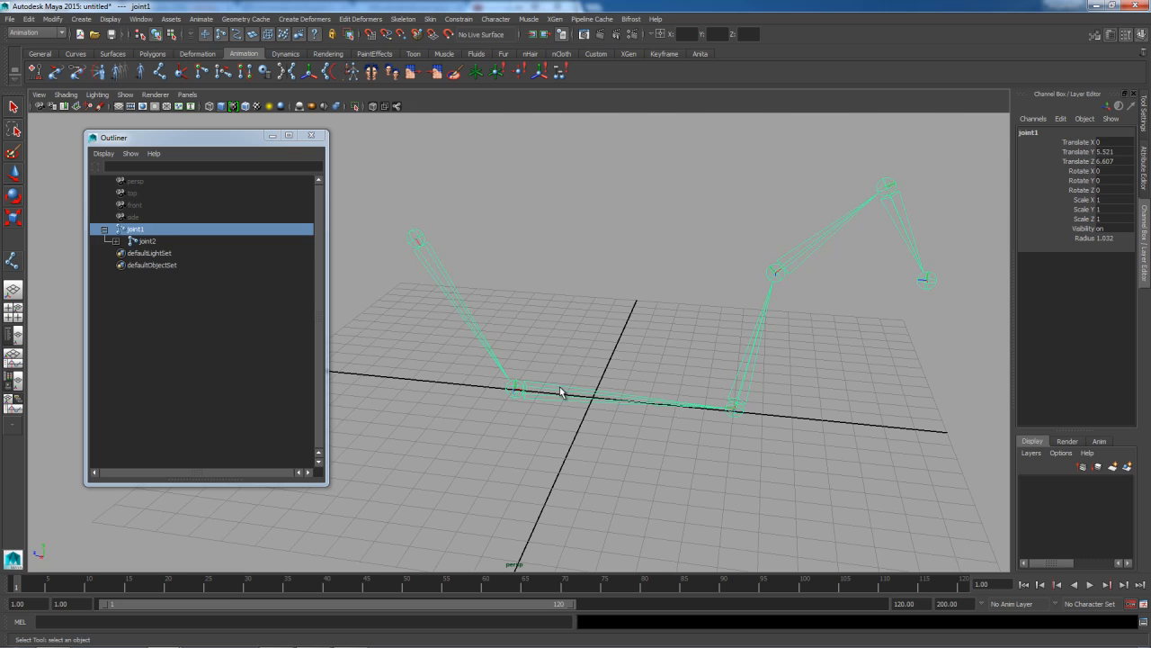
# Try rotating joint2 about -15.5 degrees around Z, and undo the rotation
pyautogui.click(560, 392)
pyautogui.press('e')
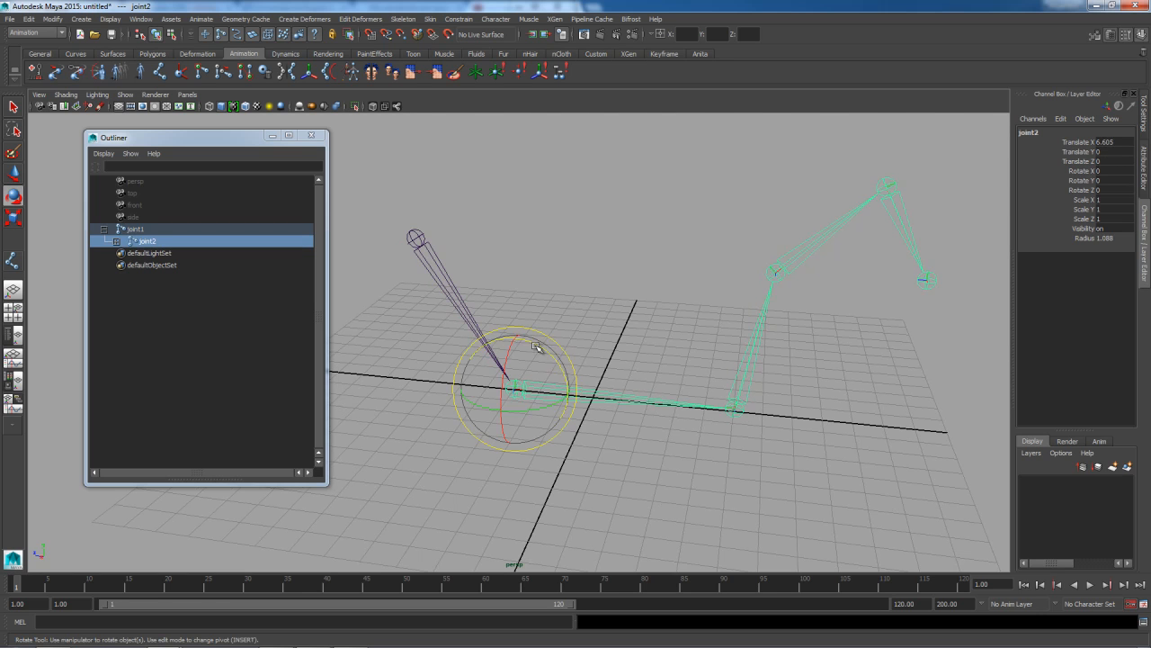
pyautogui.moveTo(531, 409); pyautogui.dragTo(504, 351)
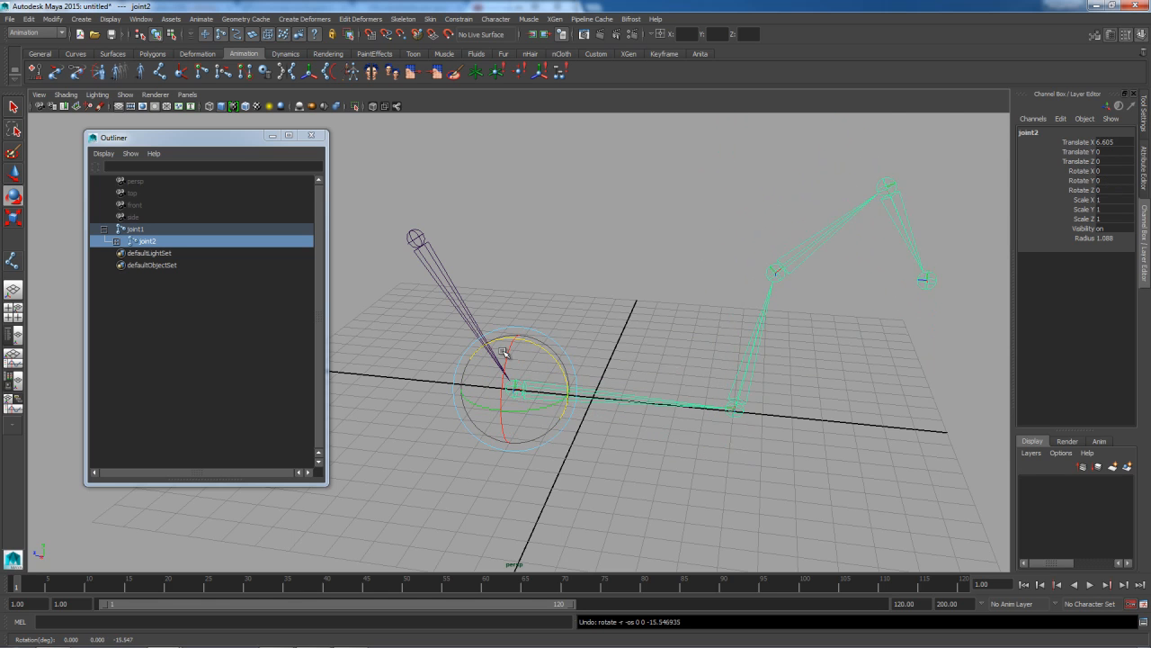
# Try rotating joint3 about 5.8 degrees around Z, and undo the rotation
pyautogui.click(738, 412)
pyautogui.moveTo(765, 368)
pyautogui.mouseDown()
pyautogui.moveTo(783, 421)
pyautogui.moveTo(763, 386)
pyautogui.mouseUp()
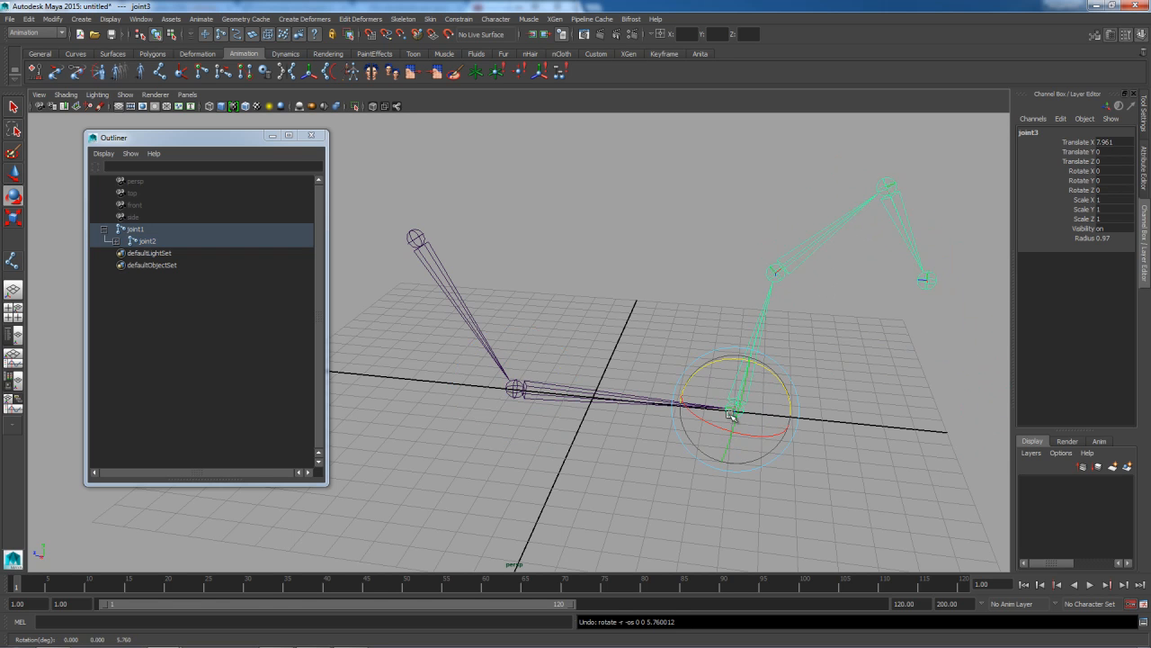
pyautogui.click(486, 444)
# Display the local rotation axes of all joints in component mode and examine their orientation along the chain
pyautogui.keyDown('alt'); pyautogui.moveTo(476, 450); pyautogui.dragTo(524, 442); pyautogui.keyUp('alt')
pyautogui.keyDown('alt'); pyautogui.moveTo(652, 462); pyautogui.dragTo(543, 418); pyautogui.keyUp('alt')
pyautogui.click(543, 418)
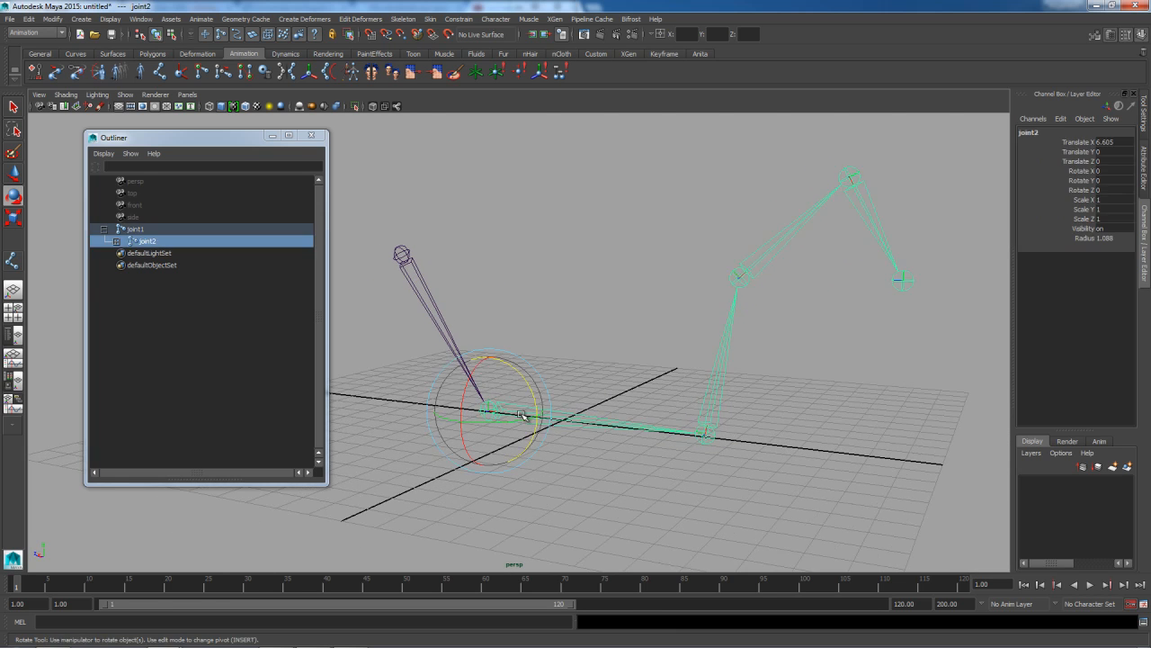
pyautogui.click(382, 243)
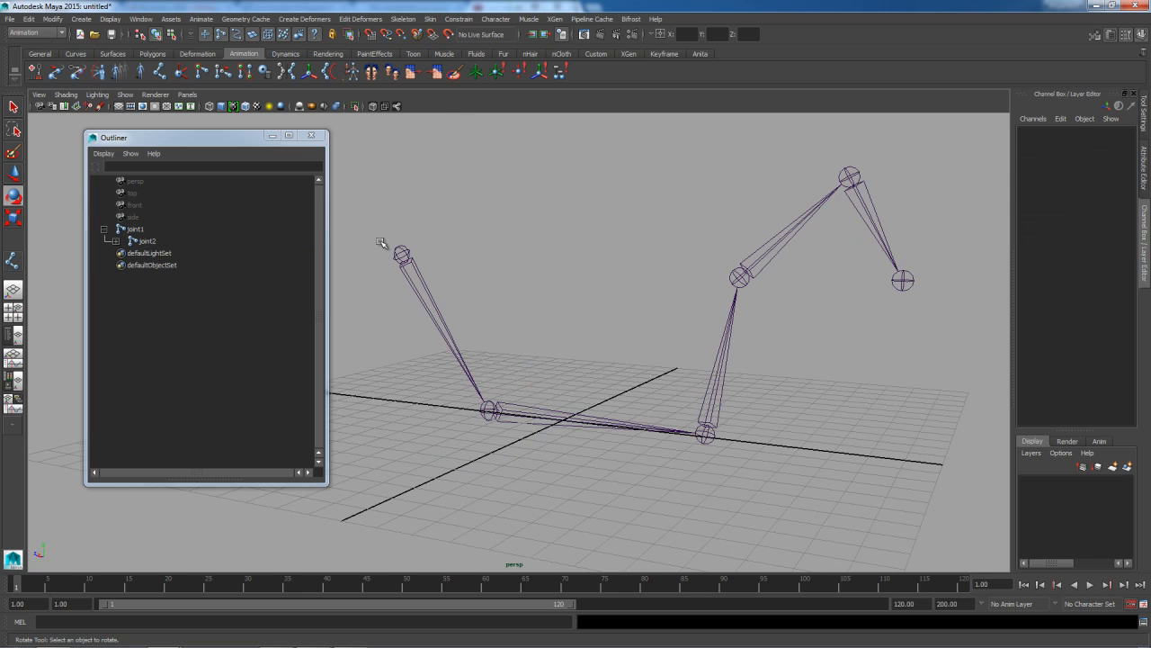
pyautogui.click(402, 254)
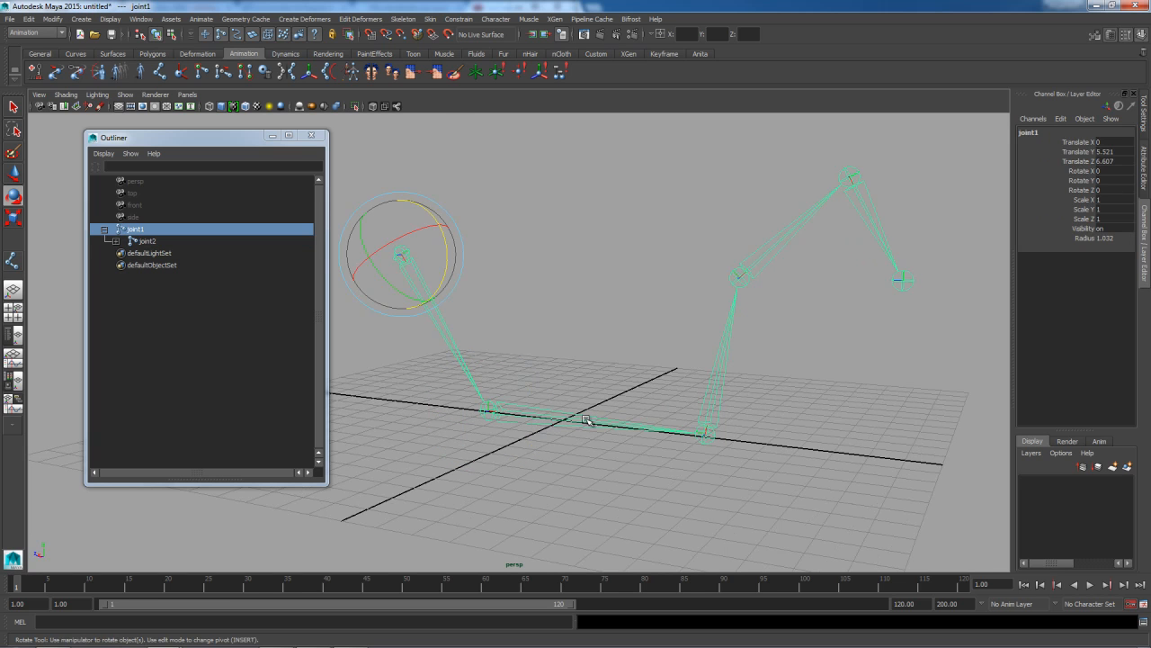
pyautogui.click(171, 34)
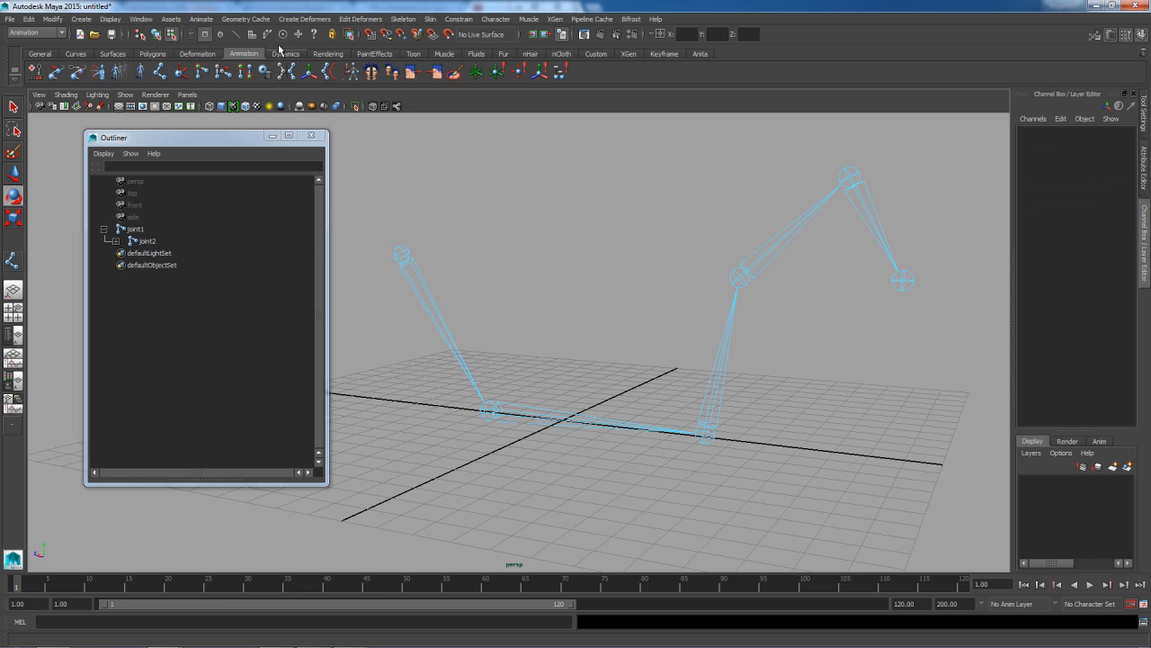
pyautogui.click(316, 36)
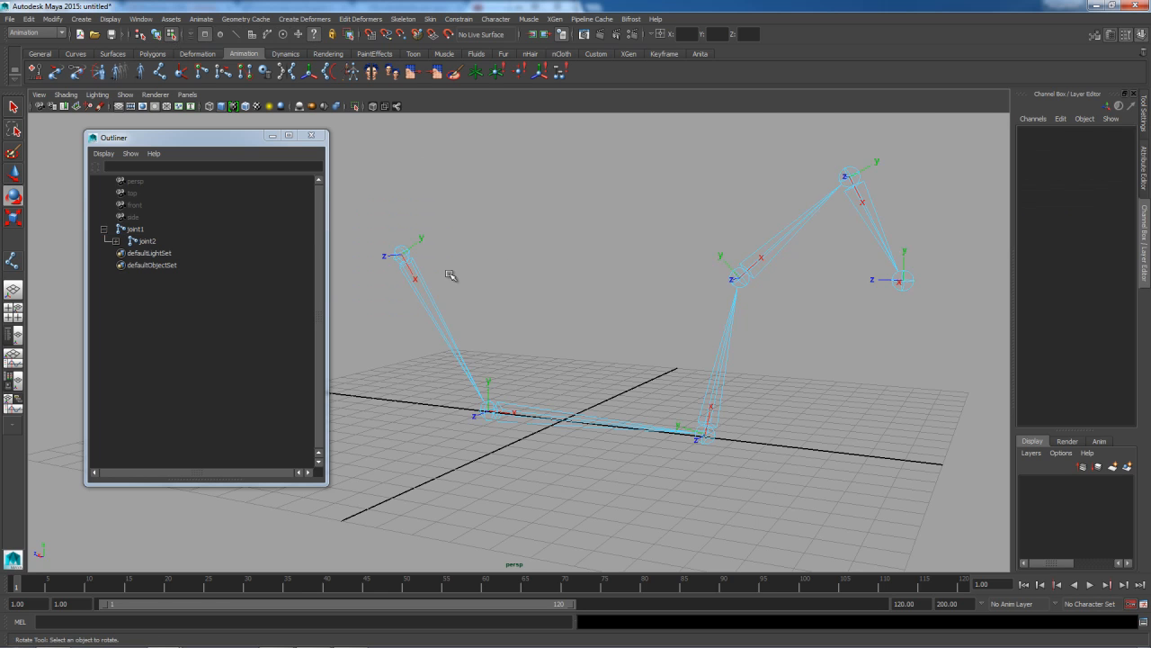
pyautogui.keyDown('alt'); pyautogui.moveTo(885, 267); pyautogui.dragTo(504, 296); pyautogui.keyUp('alt')
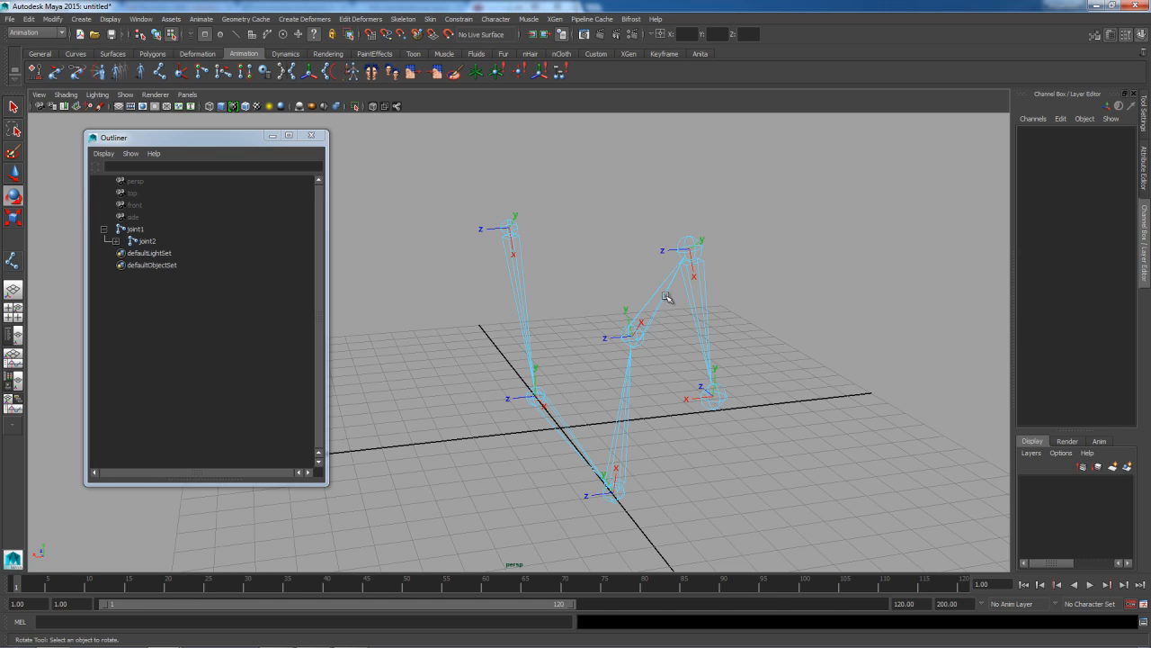
pyautogui.moveTo(555, 406)
pyautogui.keyDown('alt'); pyautogui.mouseDown()
pyautogui.moveTo(529, 409)
pyautogui.moveTo(549, 410)
pyautogui.mouseUp(); pyautogui.keyUp('alt')
pyautogui.keyDown('alt'); pyautogui.moveTo(478, 401); pyautogui.dragTo(578, 366); pyautogui.keyUp('alt')
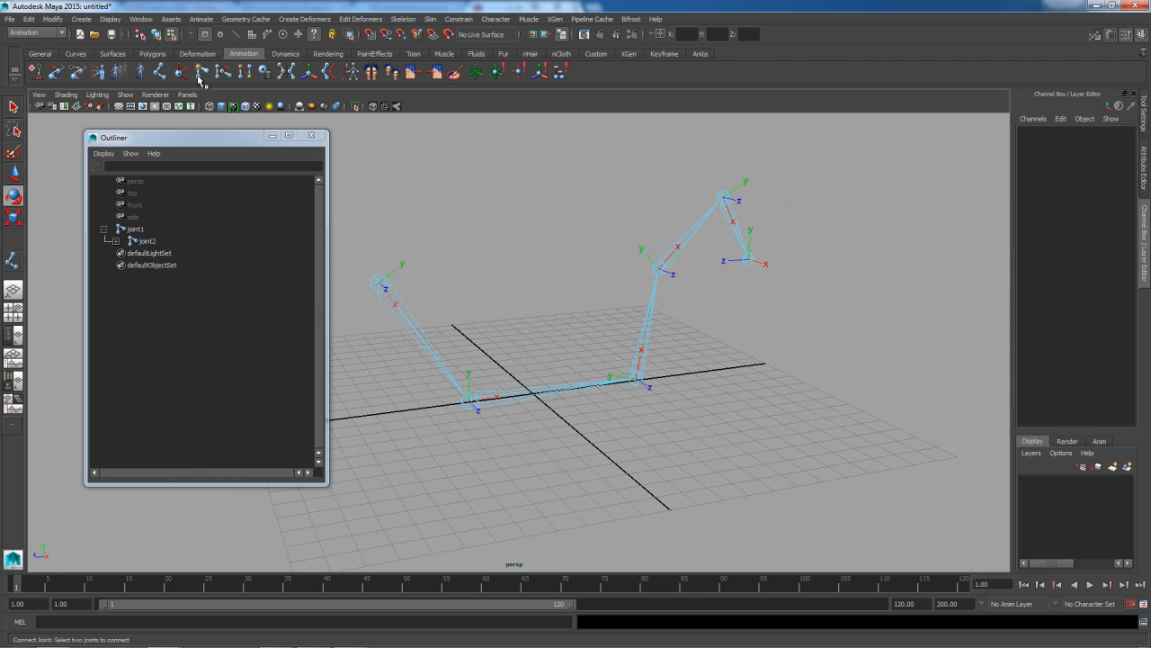
# Return to object selection mode and leave all joints deselected
pyautogui.click(156, 36)
pyautogui.click(557, 337)
pyautogui.keyDown('alt'); pyautogui.moveTo(663, 454); pyautogui.dragTo(514, 384); pyautogui.keyUp('alt')
pyautogui.click(407, 272)
pyautogui.keyDown('alt'); pyautogui.moveTo(425, 376); pyautogui.dragTo(547, 428); pyautogui.keyUp('alt')
pyautogui.keyDown('alt'); pyautogui.moveTo(624, 437); pyautogui.dragTo(588, 406); pyautogui.keyUp('alt')
pyautogui.click(674, 429)
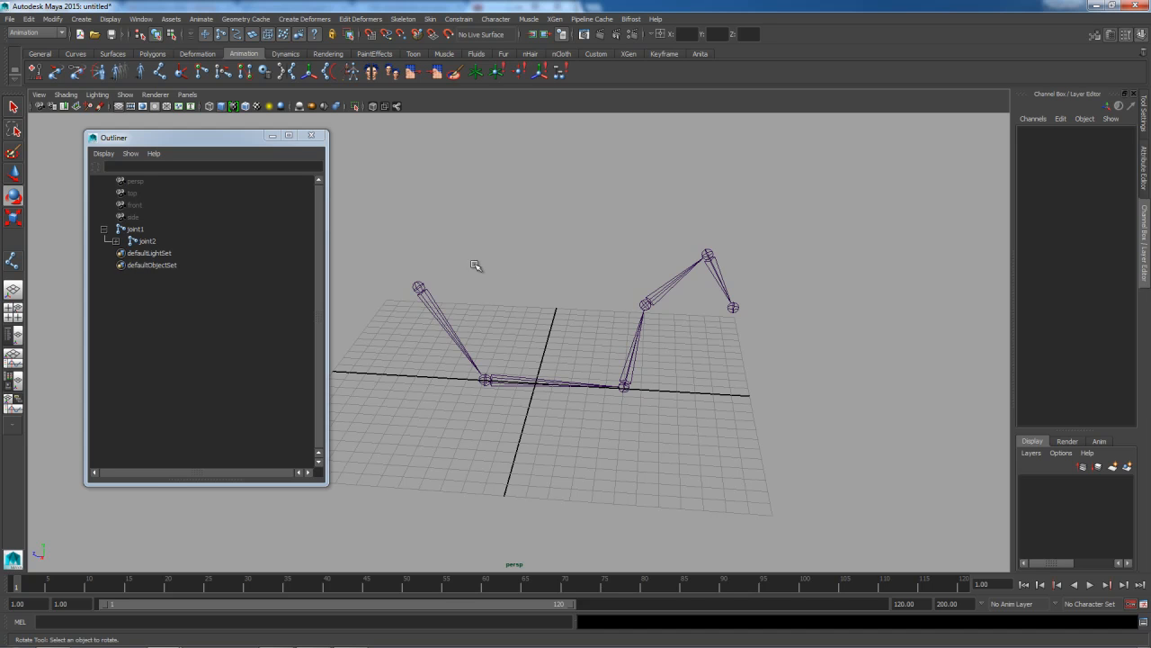
pyautogui.moveTo(395, 185); pyautogui.dragTo(837, 529)
pyautogui.click(578, 438)
# Create a polygon box along the bone between joint2 and joint3, and scale its X to about 0.53
pyautogui.click(152, 55)
pyautogui.click(58, 72)
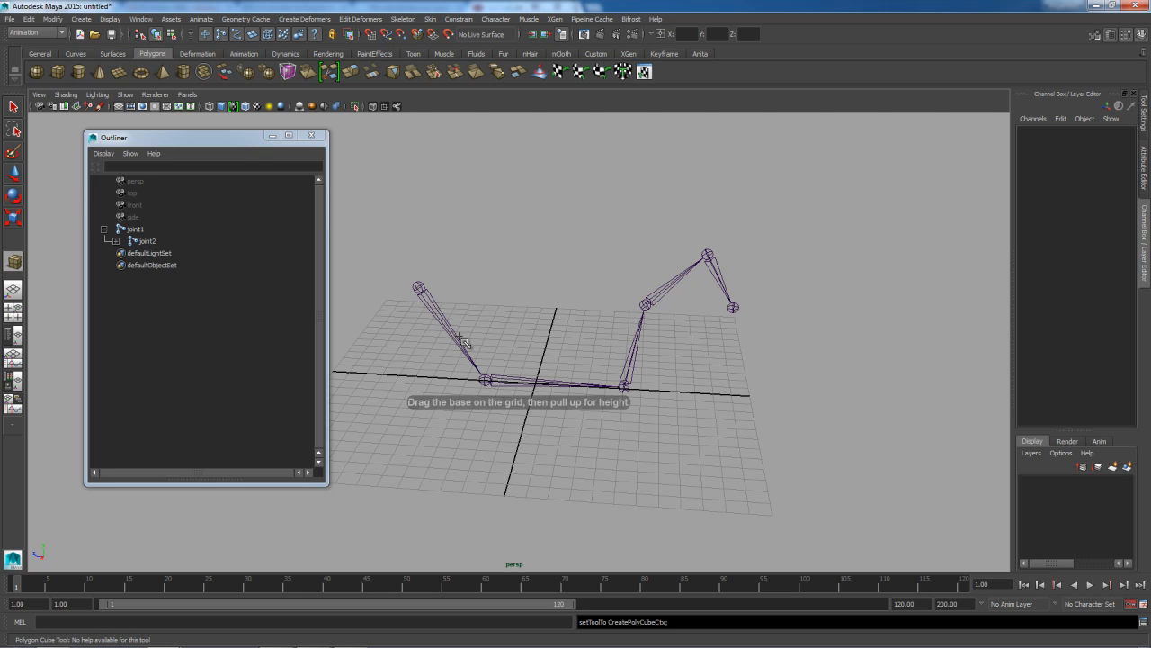
pyautogui.moveTo(491, 360)
pyautogui.mouseDown()
pyautogui.moveTo(623, 417)
pyautogui.moveTo(581, 336)
pyautogui.mouseUp()
pyautogui.keyDown('alt'); pyautogui.moveTo(526, 407); pyautogui.dragTo(627, 415); pyautogui.keyUp('alt')
pyautogui.press('r')
pyautogui.moveTo(558, 370); pyautogui.dragTo(531, 361)
pyautogui.keyDown('alt'); pyautogui.moveTo(531, 362); pyautogui.dragTo(545, 381); pyautogui.keyUp('alt')
# Move the box down to about 0.15 in Y so it encloses the bone between joint2 and joint3
pyautogui.press('w')
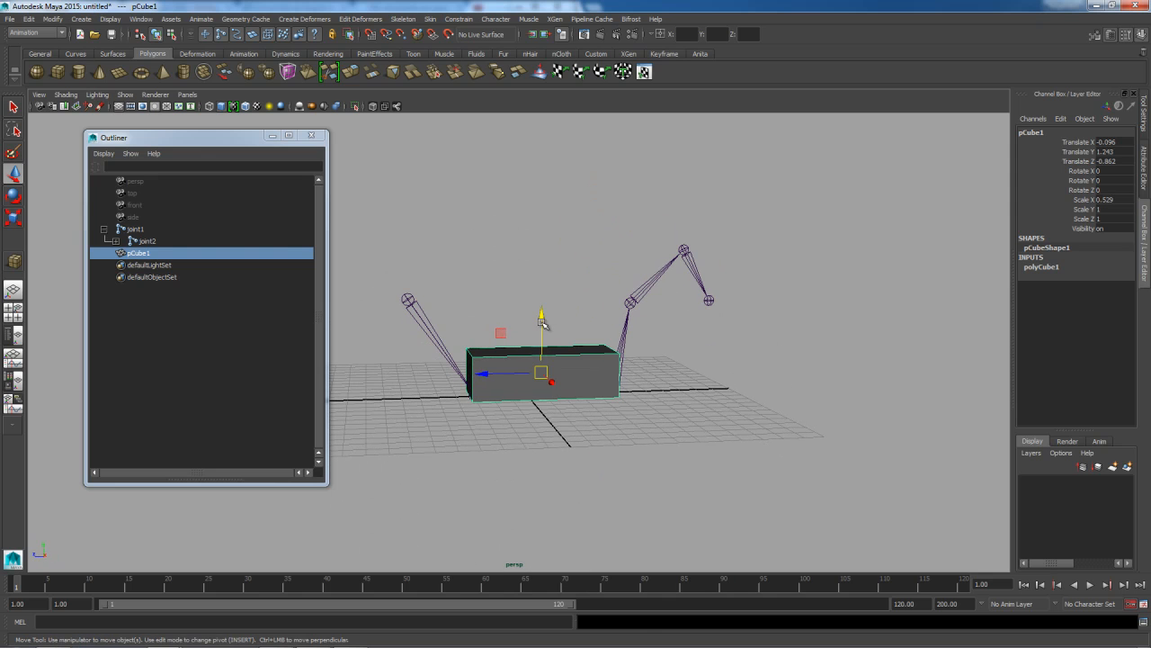
pyautogui.moveTo(540, 322); pyautogui.dragTo(539, 335)
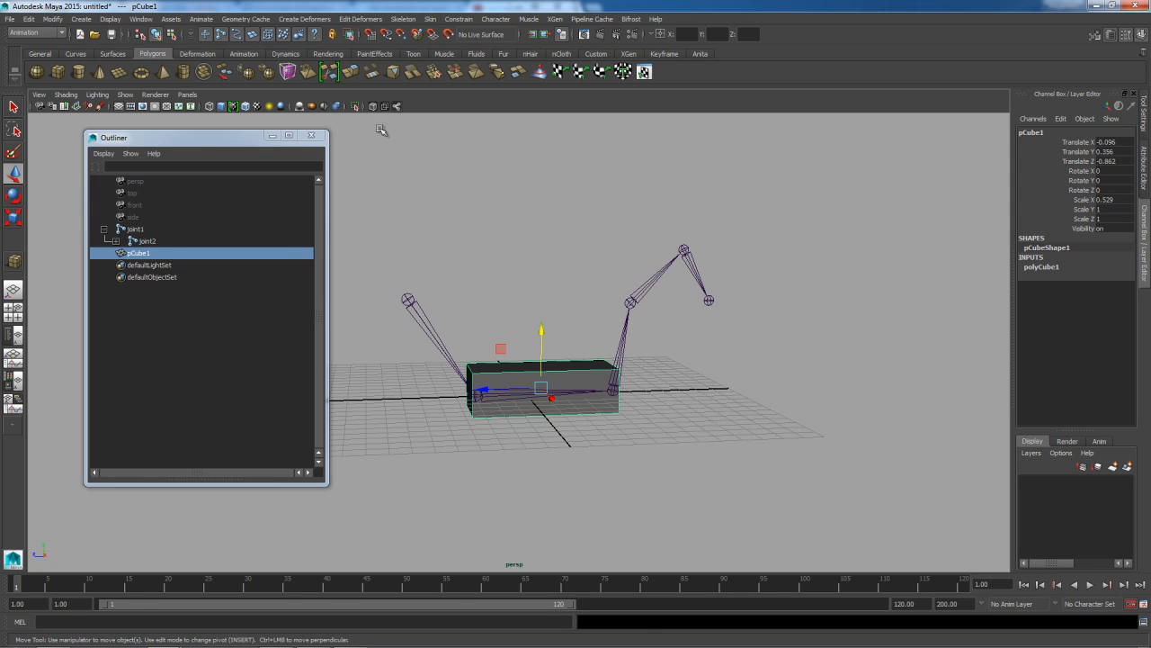
pyautogui.keyDown('alt'); pyautogui.moveTo(558, 407); pyautogui.dragTo(527, 392); pyautogui.keyUp('alt')
pyautogui.moveTo(547, 331); pyautogui.dragTo(545, 340)
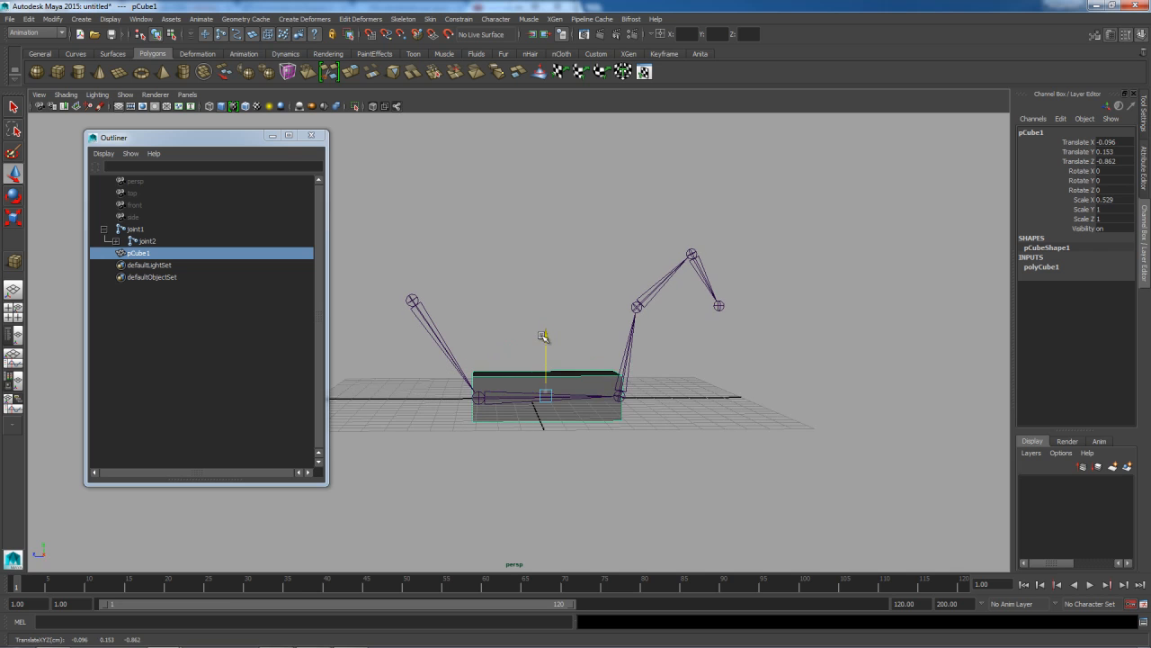
pyautogui.click(550, 428)
# Parent the box pCube1 to joint2 and expand the Outliner hierarchy down to joint4
pyautogui.click(542, 378)
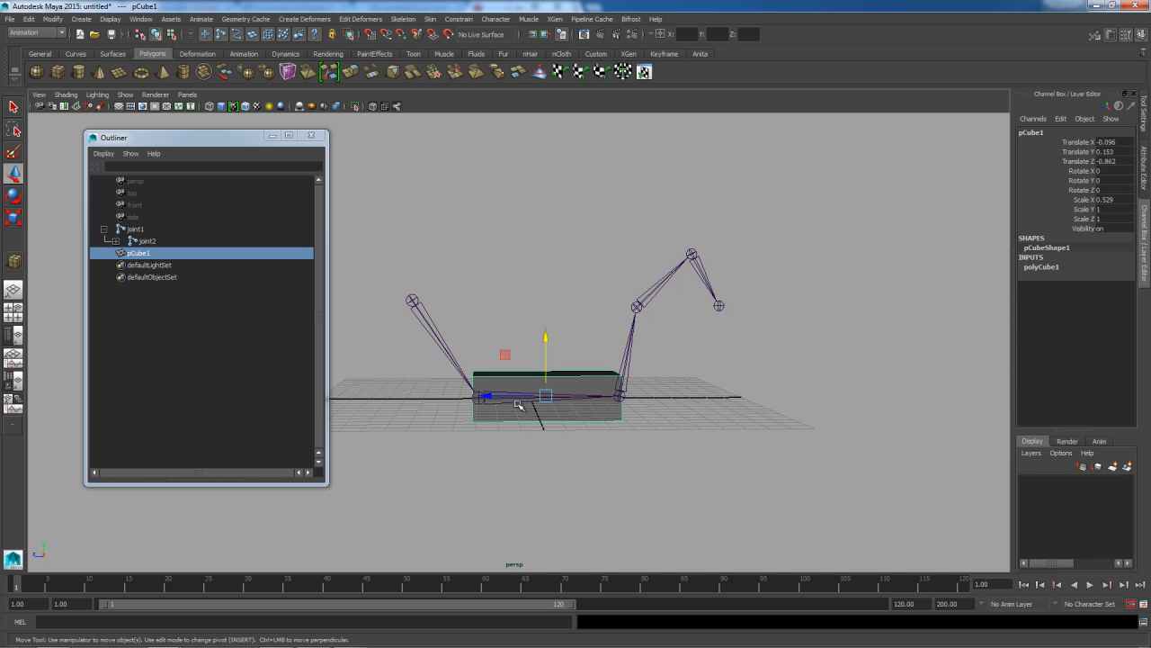
pyautogui.keyDown('shift'); pyautogui.click(509, 398); pyautogui.keyUp('shift')
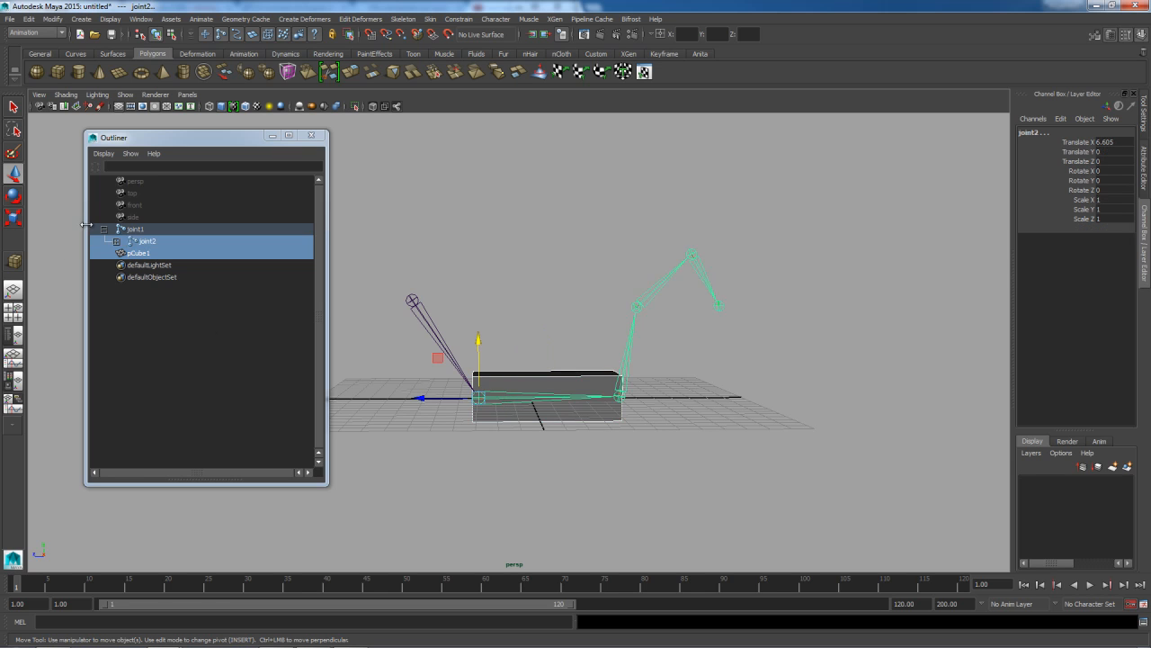
pyautogui.press('p')
pyautogui.click(115, 241)
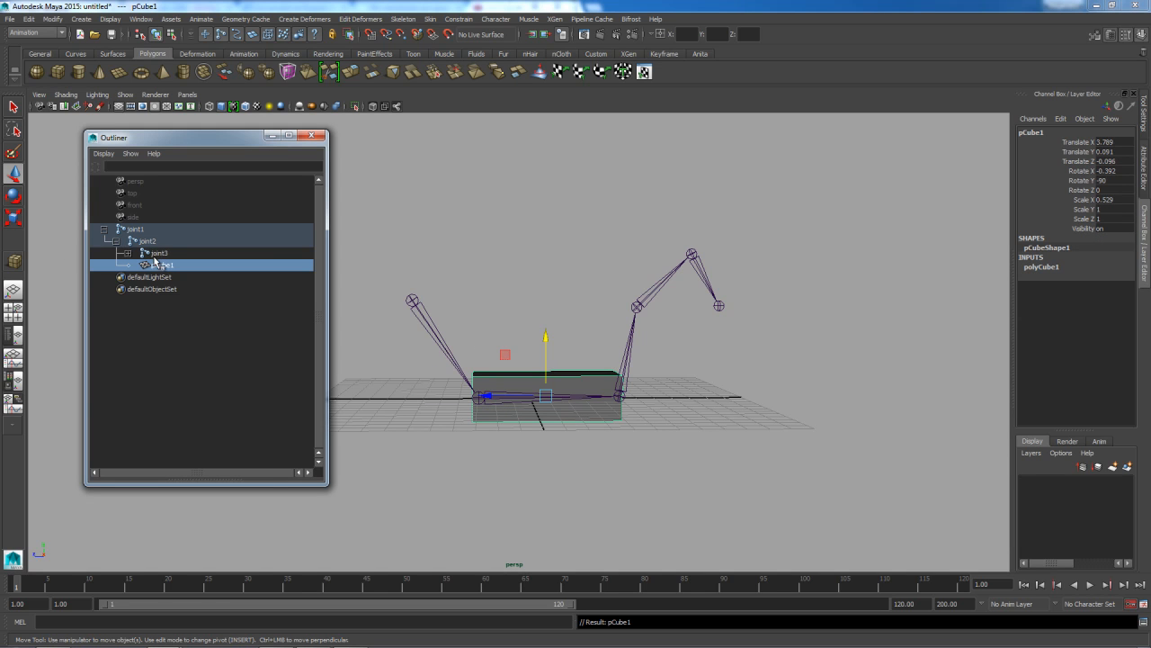
pyautogui.click(158, 254)
pyautogui.click(129, 254)
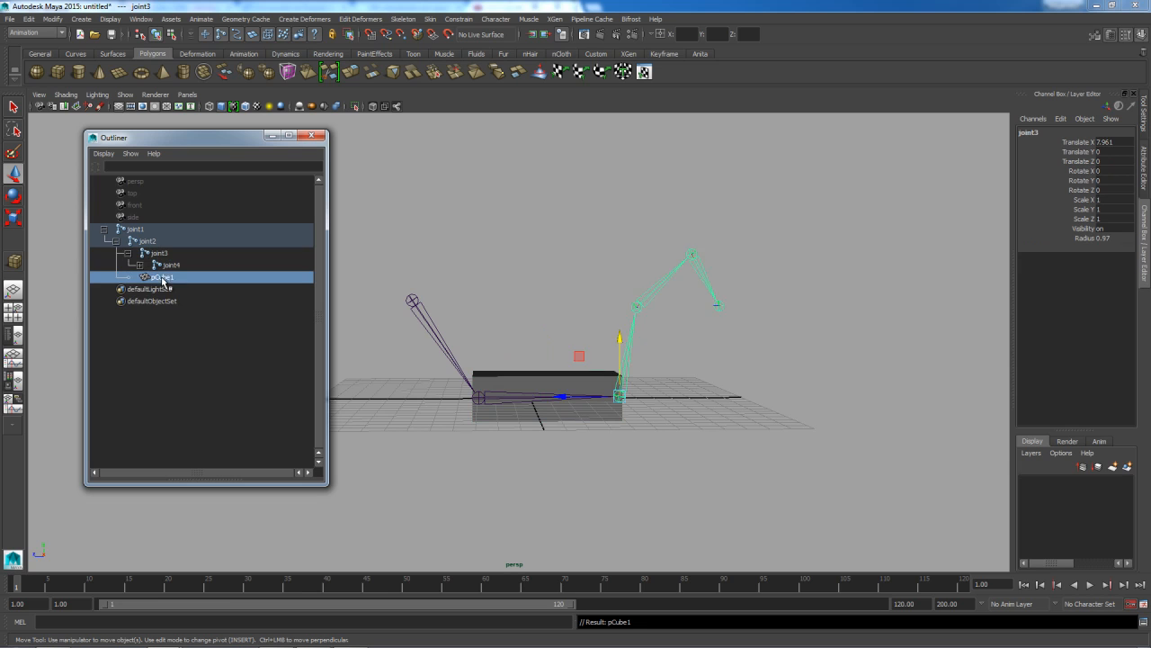
pyautogui.click(162, 277)
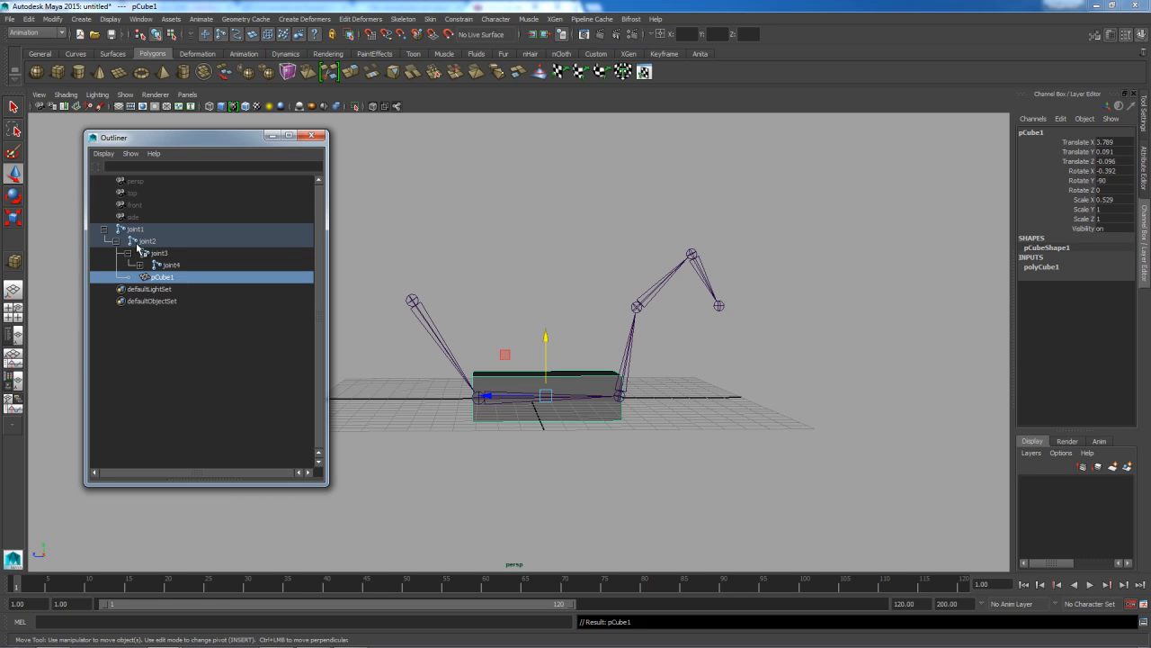
# Try rotating joint1 and joint2 with the box parented in the chain, and undo the rotations
pyautogui.click(416, 302)
pyautogui.press('e')
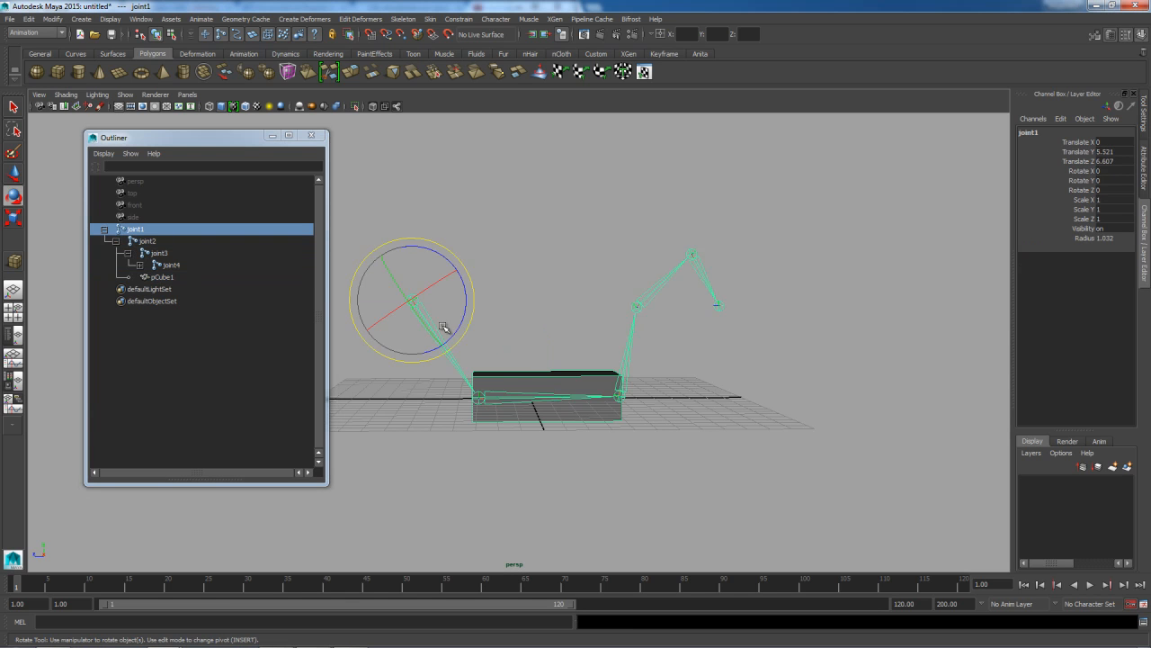
pyautogui.moveTo(460, 318); pyautogui.dragTo(599, 331)
pyautogui.hotkey('ctrl', 'z')
pyautogui.click(489, 395)
pyautogui.hotkey('ctrl', 'z')
pyautogui.click(621, 395)
pyautogui.click(238, 339)
# Place a separate single joint above the chain in the side view, at about Y 10.06 and Z 2.95
pyautogui.click(243, 54)
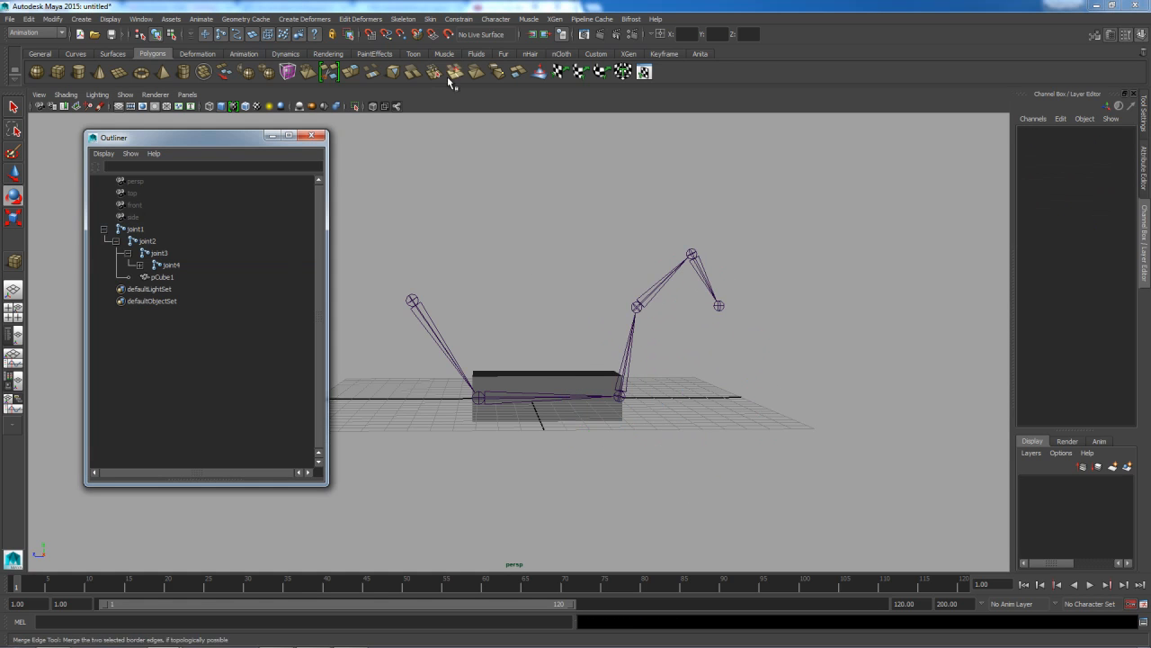
pyautogui.click(161, 73)
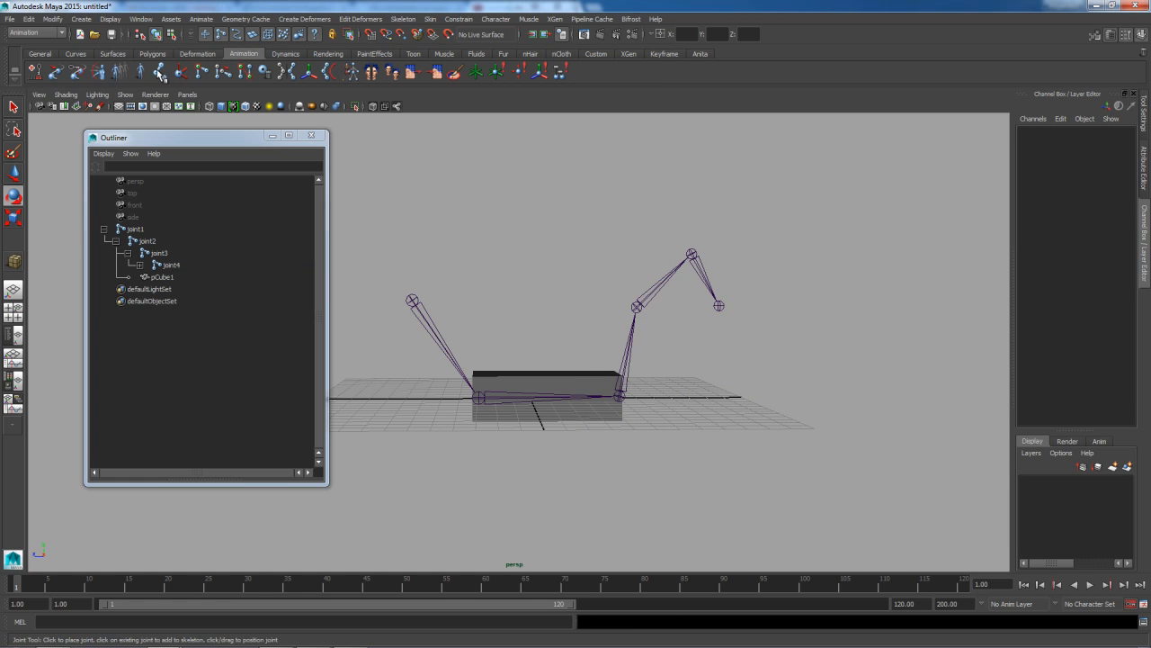
pyautogui.press('space')
pyautogui.click(687, 391)
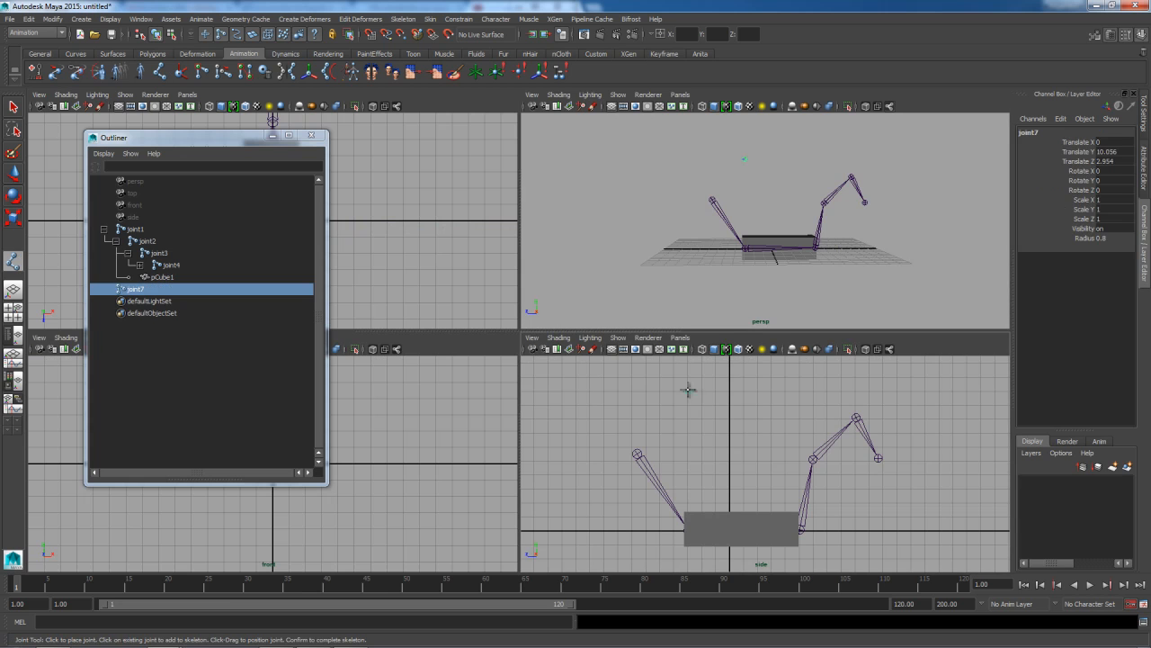
pyautogui.click(13, 109)
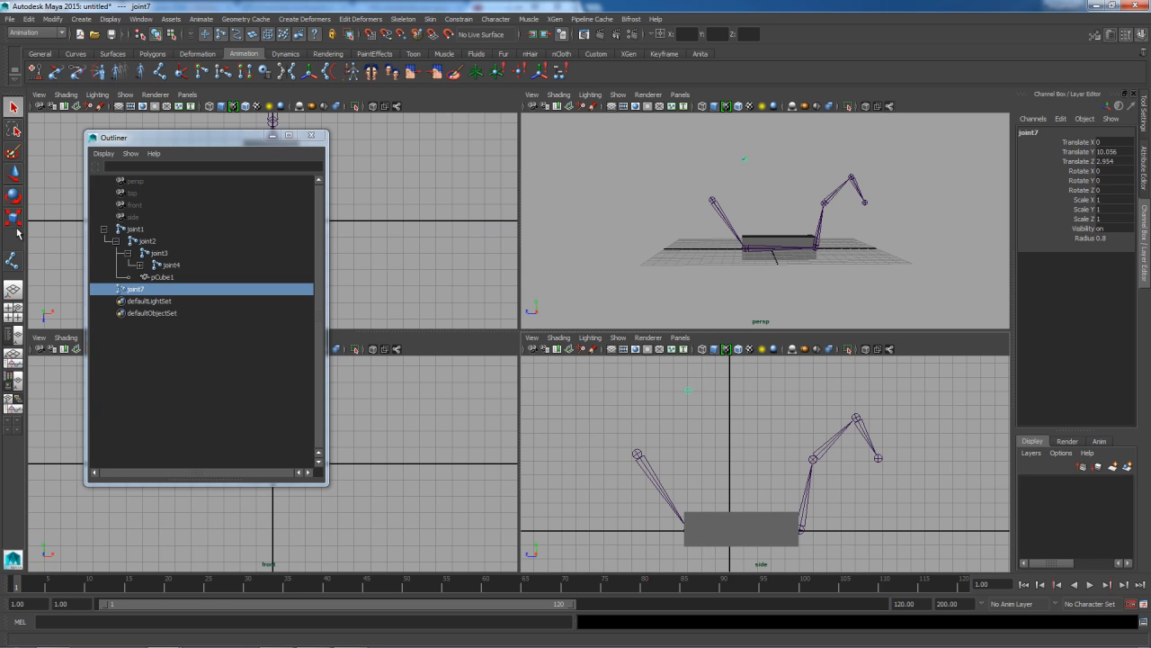
# Parent joint1 to the new single joint so that joint7 becomes the root of the chain
pyautogui.click(638, 454)
pyautogui.click(688, 391)
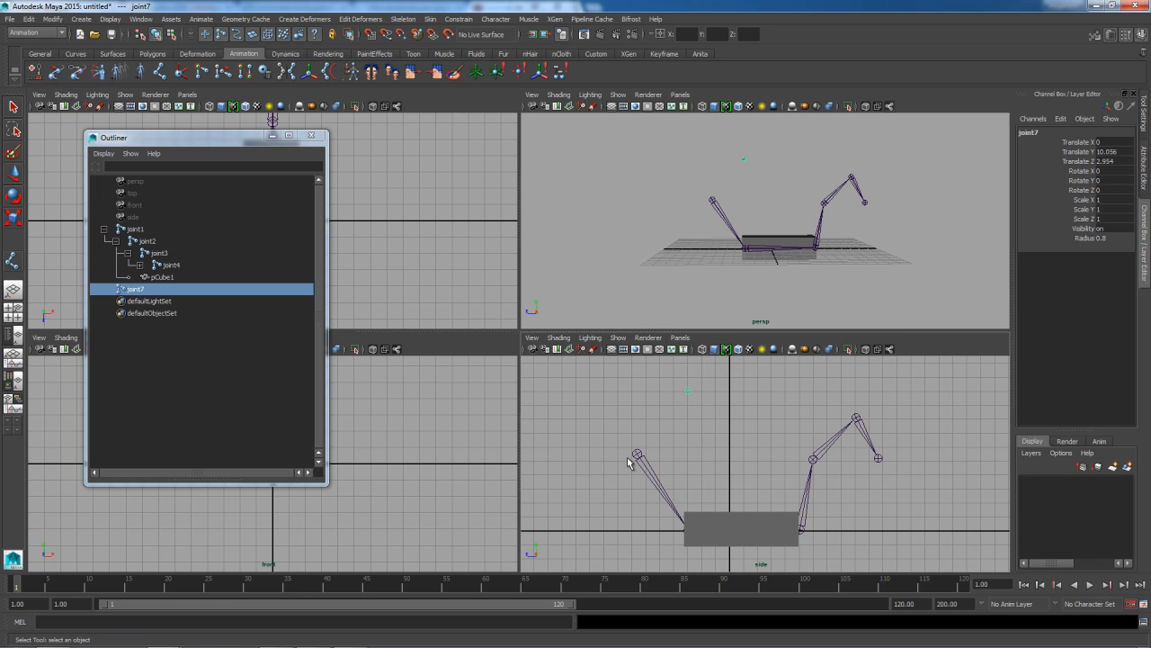
pyautogui.click(638, 456)
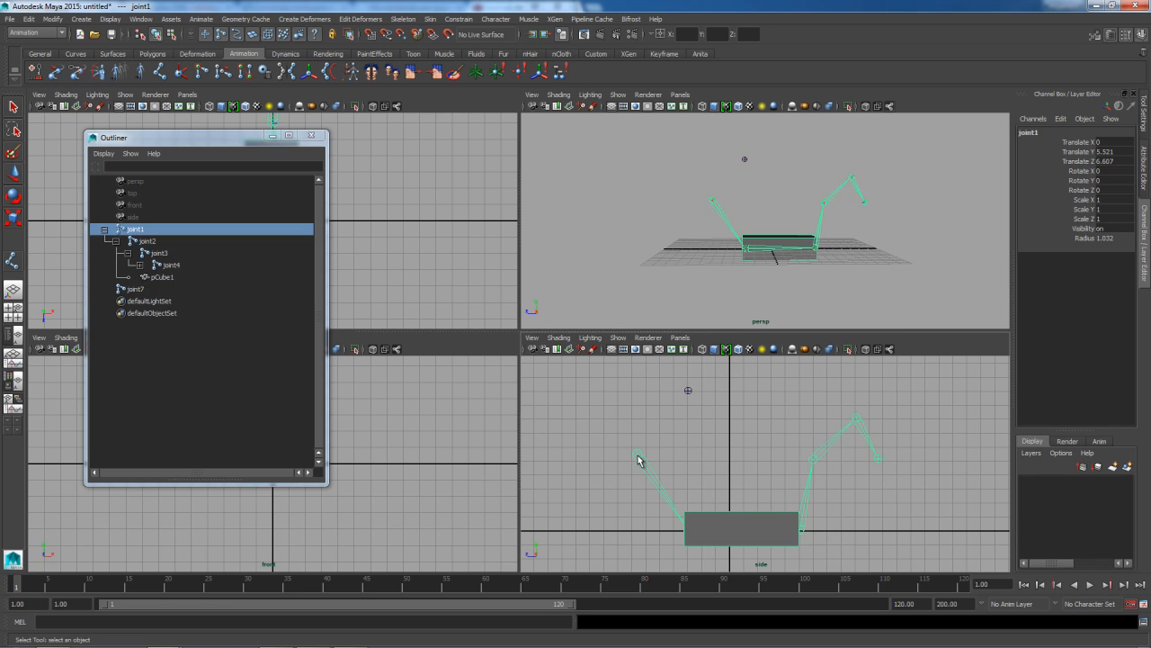
pyautogui.keyDown('shift'); pyautogui.click(688, 392); pyautogui.keyUp('shift')
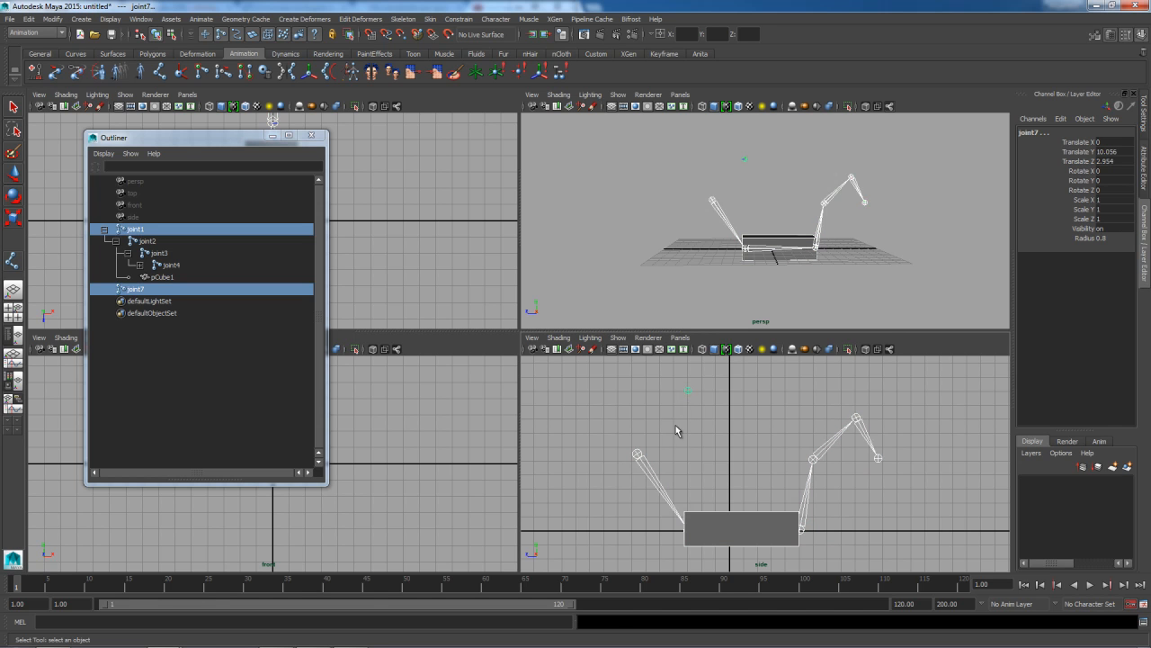
pyautogui.press('p')
pyautogui.click(687, 393)
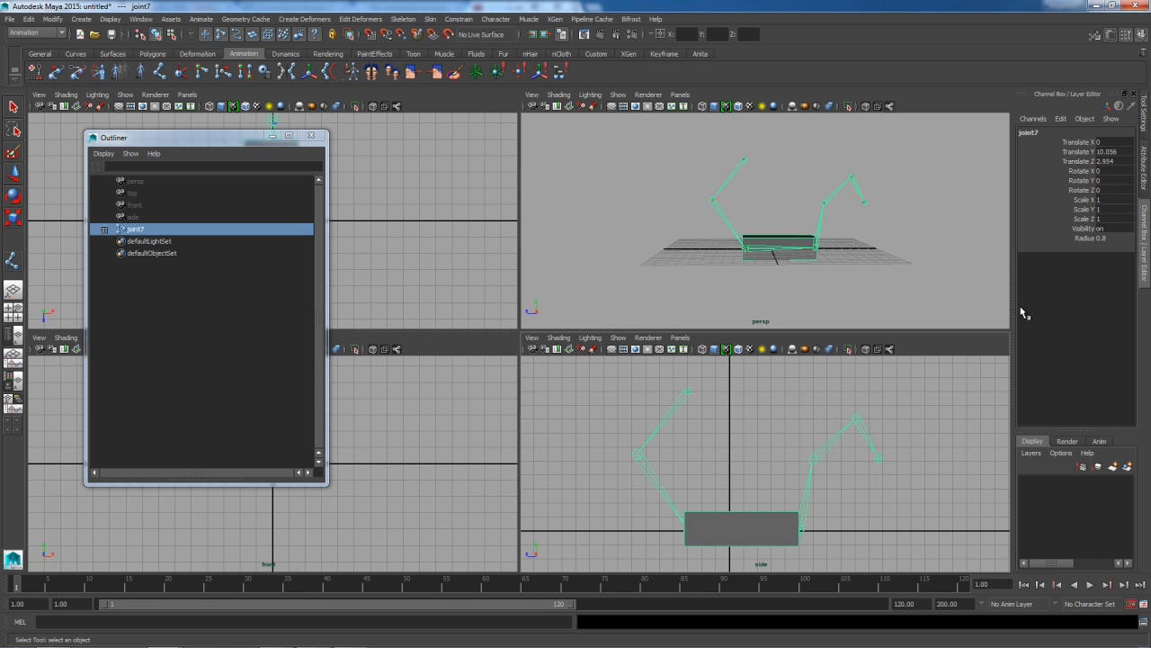
# Adjust the radius of joint1 in the Attribute Editor and set the radius of joint4 to about 1.44
pyautogui.click(1145, 157)
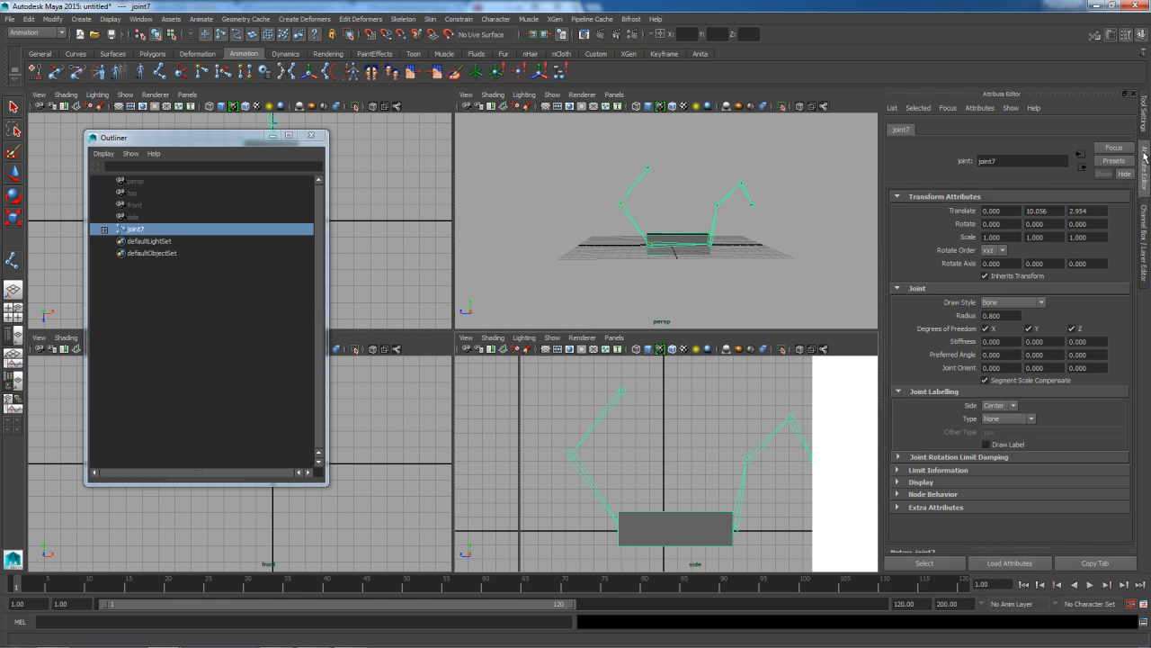
pyautogui.click(553, 454)
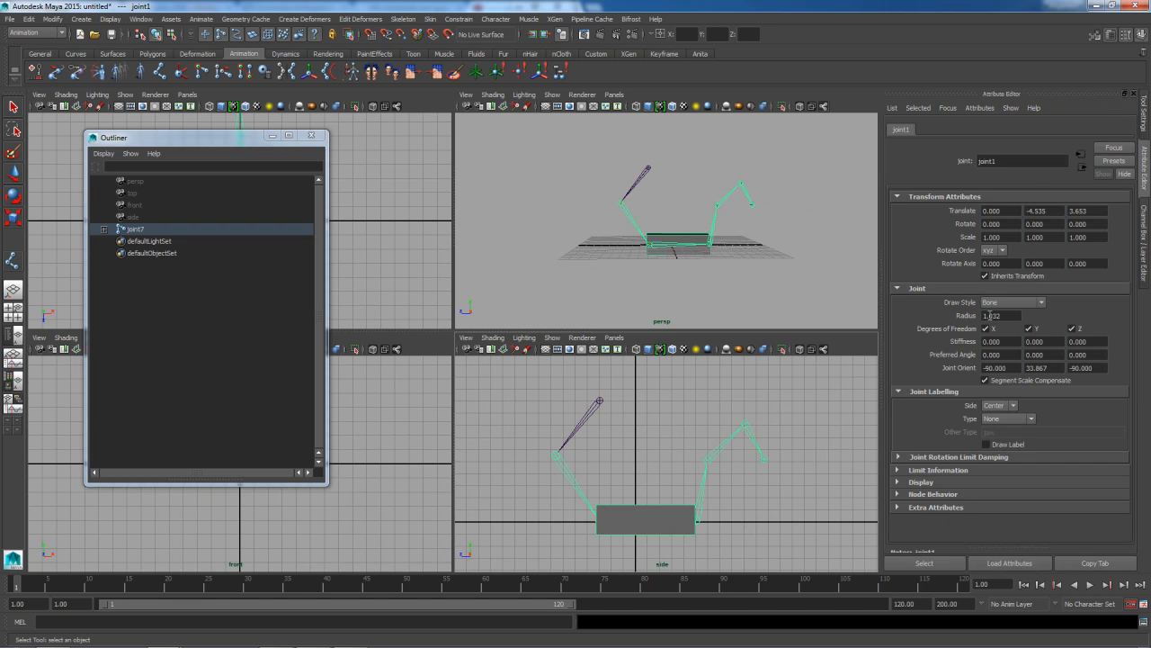
pyautogui.keyDown('ctrl'); pyautogui.moveTo(991, 318); pyautogui.dragTo(987, 315, button='right'); pyautogui.keyUp('ctrl')
pyautogui.click(702, 464)
pyautogui.moveTo(999, 318)
pyautogui.keyDown('ctrl'); pyautogui.mouseDown(button='right')
pyautogui.moveTo(1024, 318)
pyautogui.moveTo(1003, 317)
pyautogui.mouseUp(button='right'); pyautogui.keyUp('ctrl')
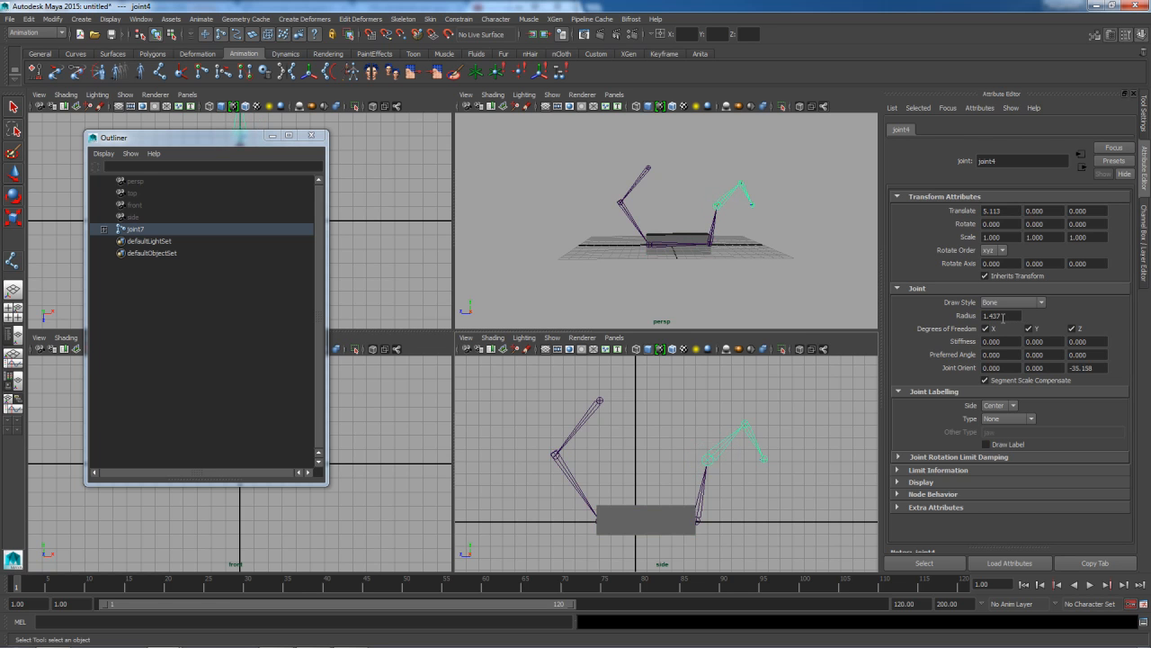
# Adjust the global Joint Display Scale slightly, close its dialog and deselect the chain
pyautogui.click(597, 404)
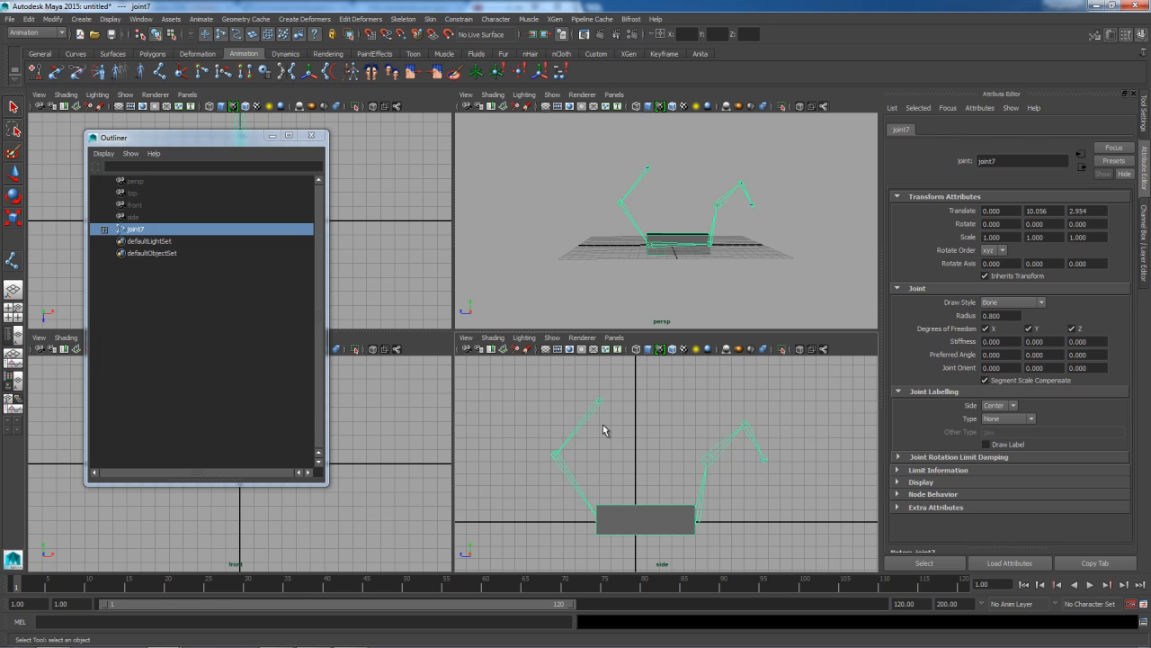
pyautogui.click(112, 20)
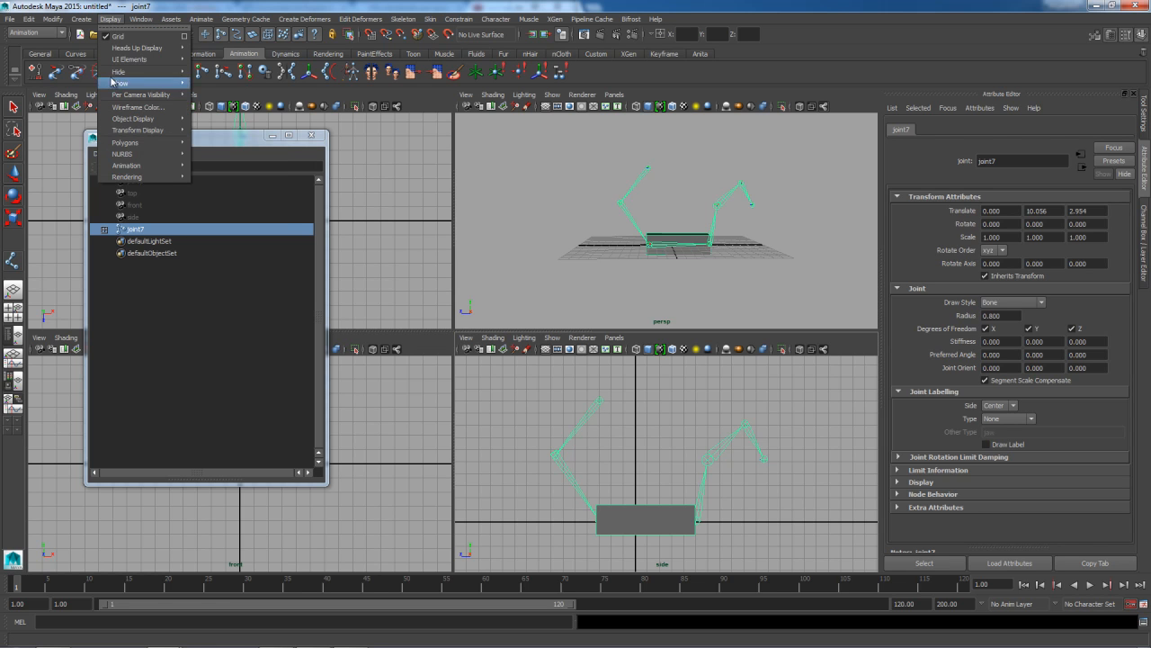
pyautogui.moveTo(123, 166)
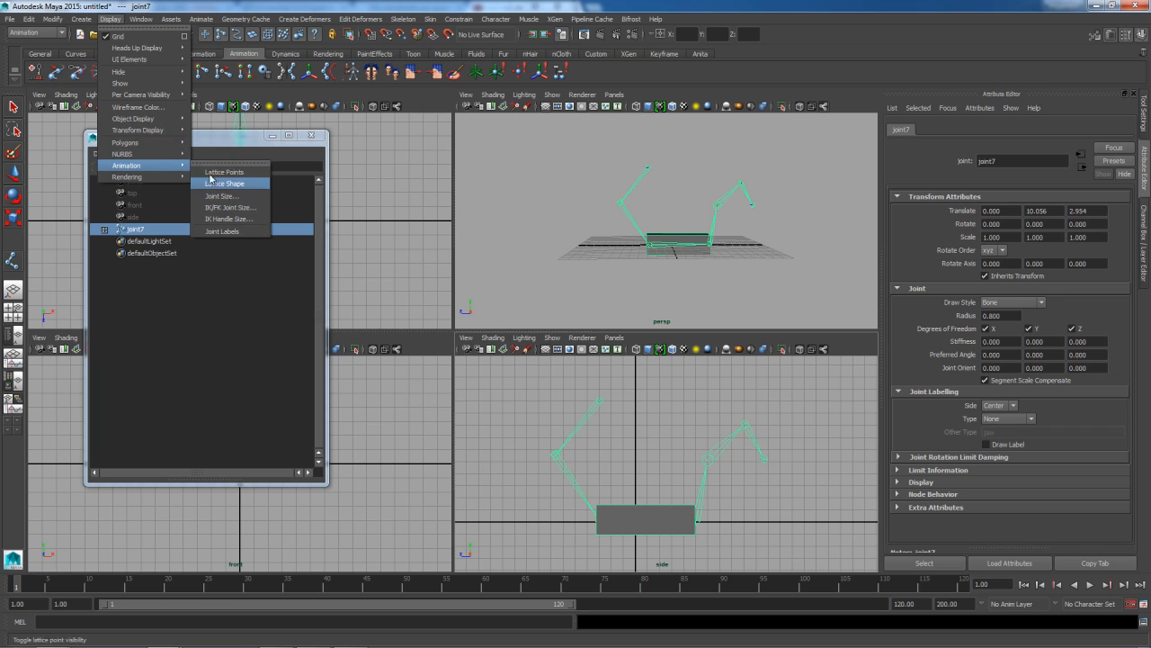
pyautogui.click(218, 196)
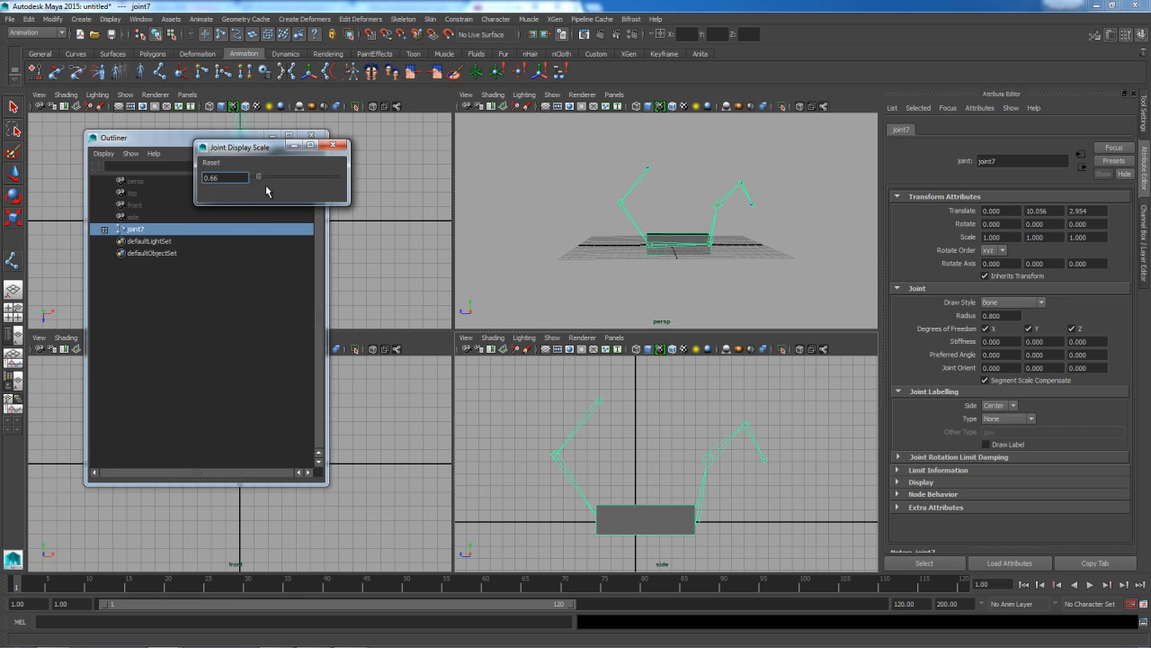
pyautogui.moveTo(260, 182)
pyautogui.mouseDown()
pyautogui.moveTo(274, 186)
pyautogui.moveTo(262, 187)
pyautogui.mouseUp()
pyautogui.click(332, 144)
pyautogui.click(764, 267)
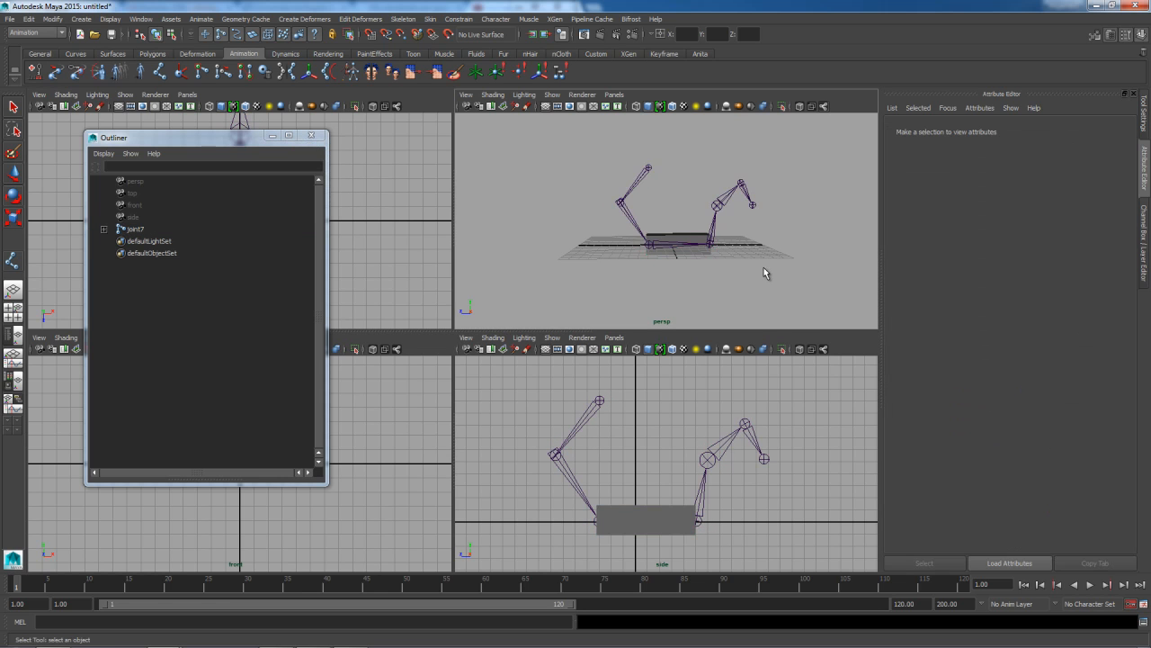
# Examine the joint attributes of joint1 and joint4 in the Attribute Editor
pyautogui.keyDown('alt'); pyautogui.moveTo(764, 267); pyautogui.dragTo(734, 273); pyautogui.keyUp('alt')
pyautogui.click(642, 222)
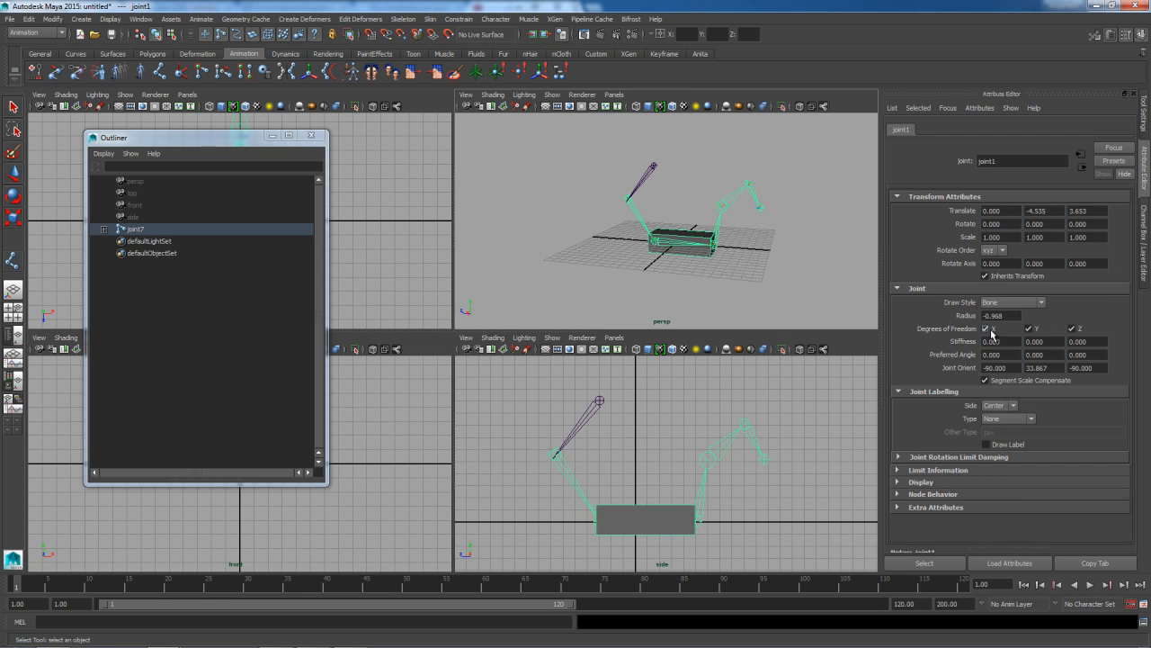
pyautogui.click(1144, 114)
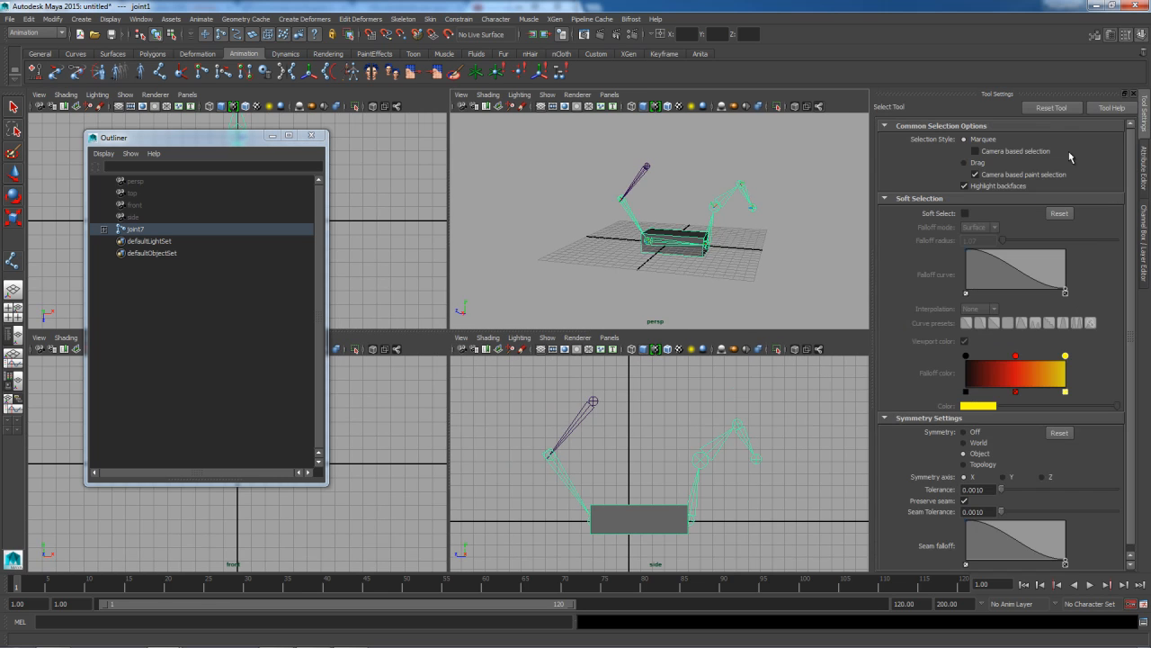
pyautogui.click(1144, 179)
pyautogui.click(731, 219)
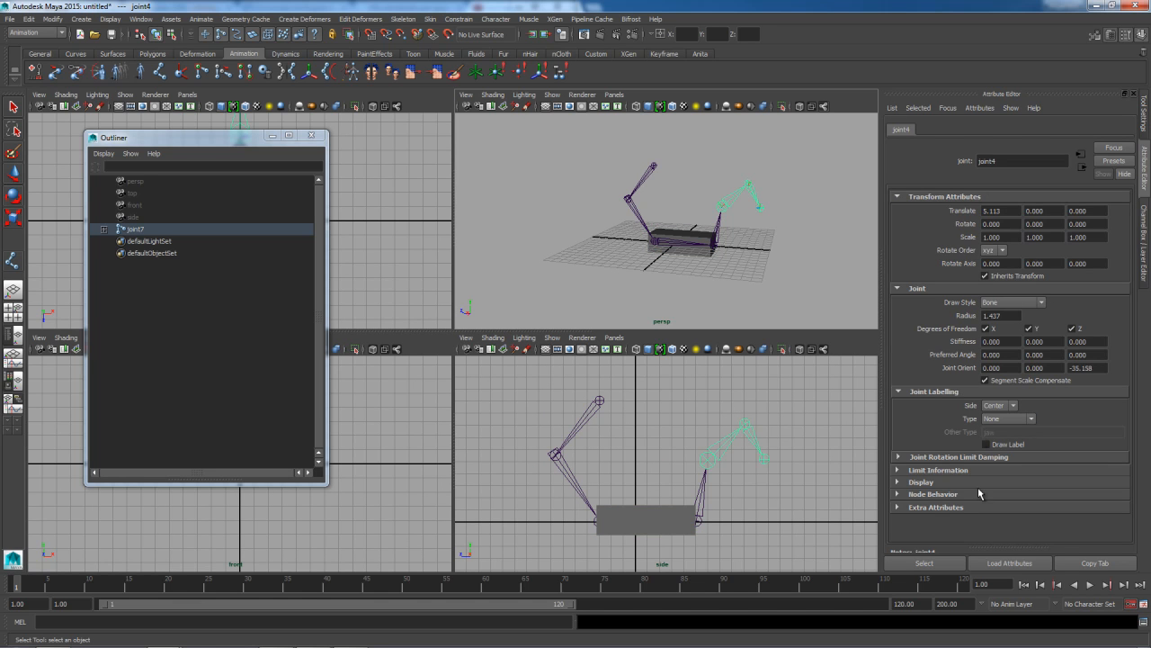
# Delete the whole joint chain together with its box geometry
pyautogui.click(678, 278)
pyautogui.keyDown('alt'); pyautogui.moveTo(675, 280); pyautogui.dragTo(694, 272); pyautogui.keyUp('alt')
pyautogui.moveTo(622, 195); pyautogui.dragTo(804, 280)
pyautogui.press('Delete')
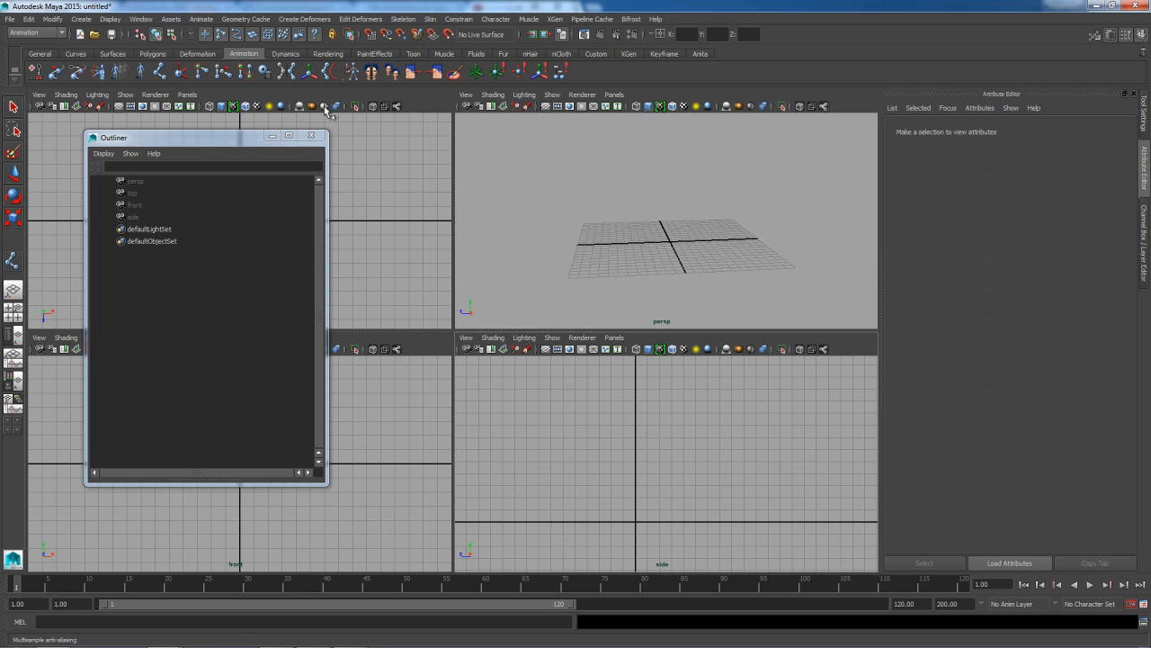
# Create a small polygon cube on the grid near the origin, at about X 0.38, Y 0.82, Z -0.22
pyautogui.click(153, 54)
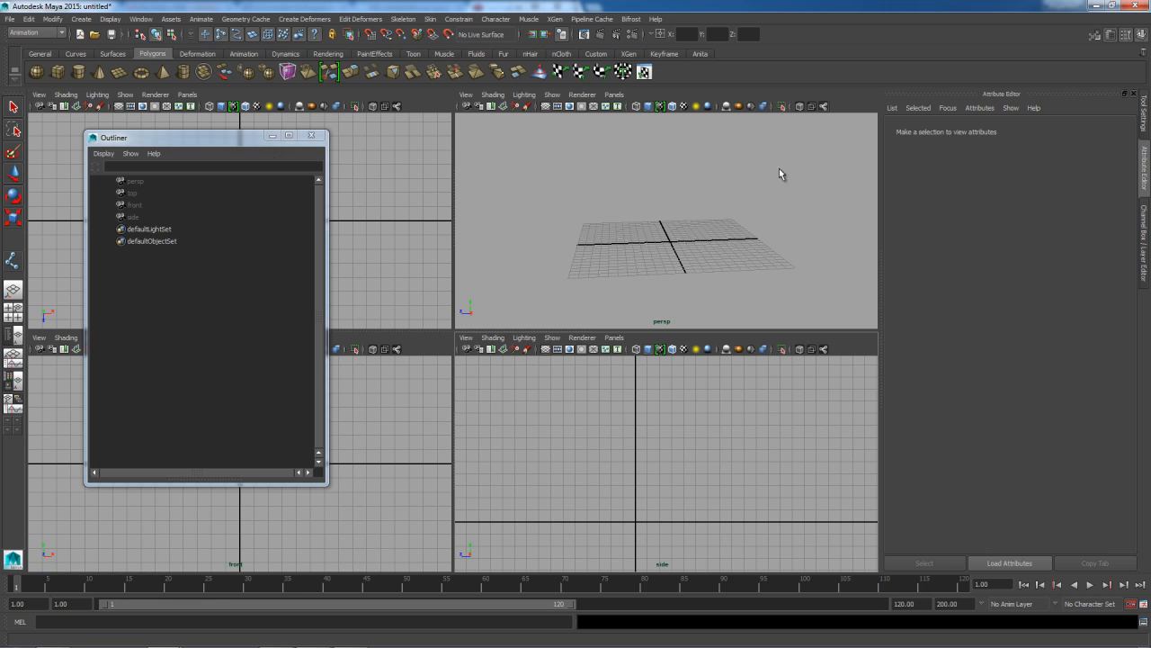
pyautogui.click(58, 74)
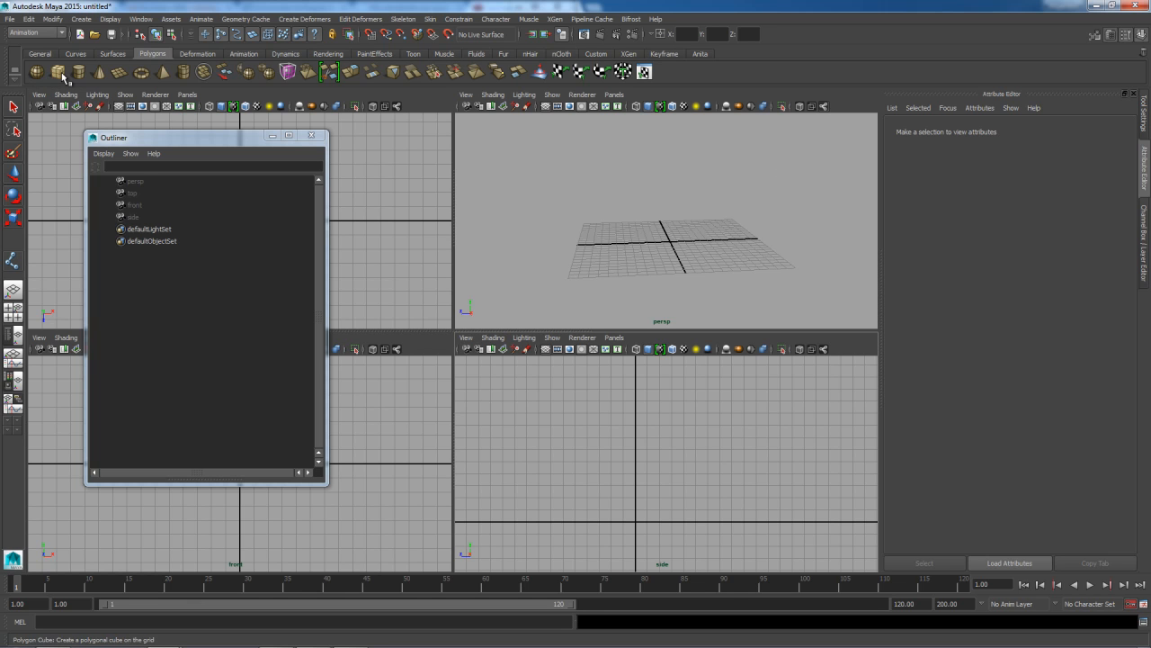
pyautogui.moveTo(683, 253); pyautogui.dragTo(676, 229)
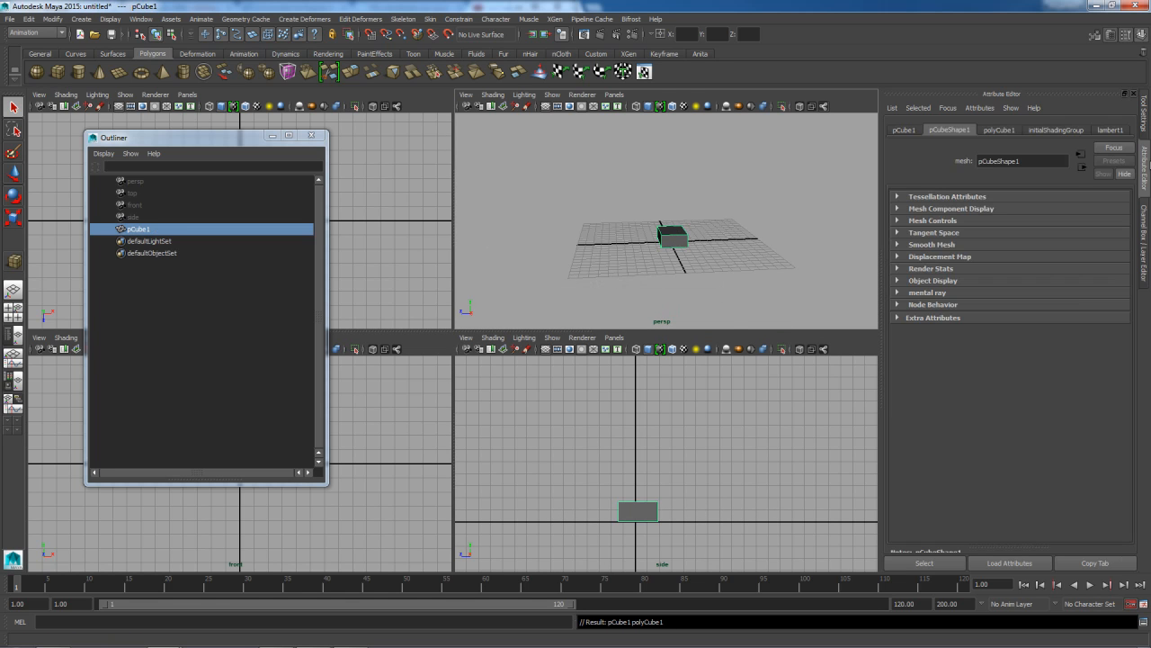
# Rename the cube as base and freeze its transformations
pyautogui.click(1142, 226)
pyautogui.click(1056, 133)
pyautogui.write('base')
pyautogui.press('Return')
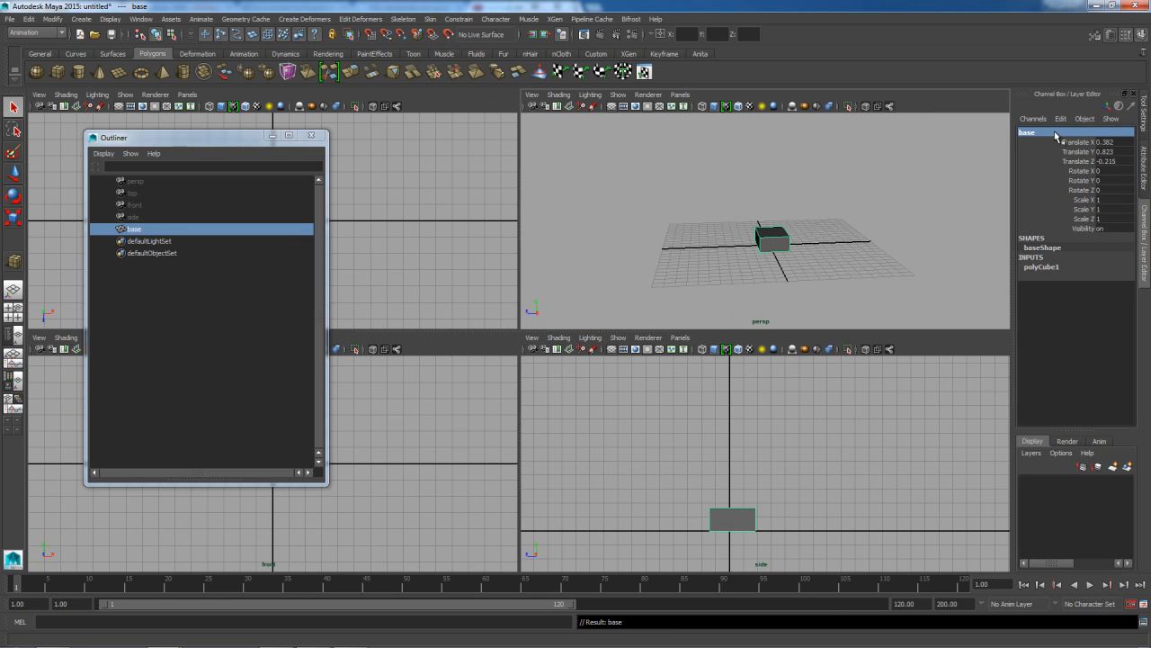
pyautogui.click(50, 19)
pyautogui.click(70, 60)
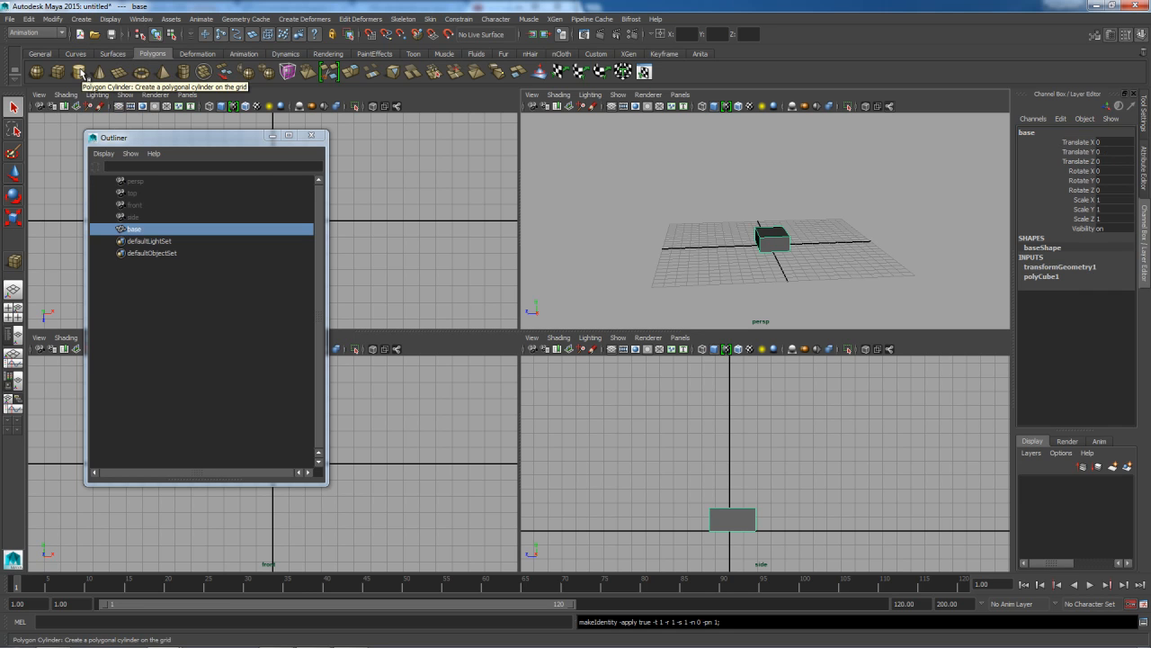
# Create a small polygon sphere half sunk into the top of base, at about Y 1.64 and Z -0.22
pyautogui.click(36, 72)
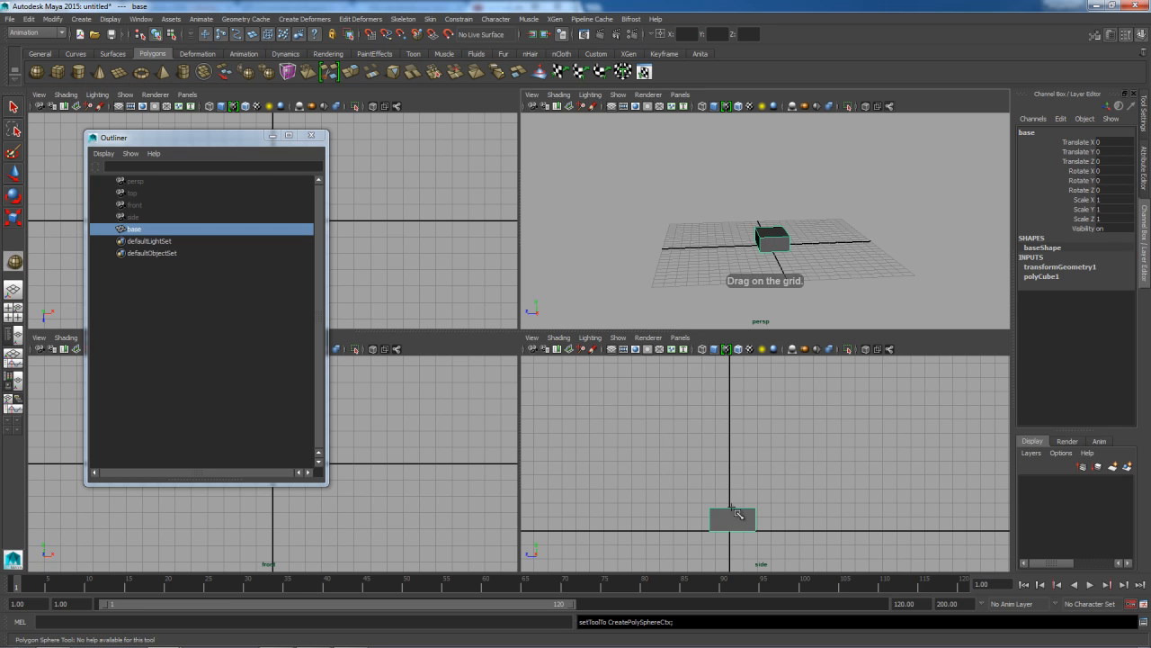
pyautogui.moveTo(733, 506); pyautogui.dragTo(742, 513)
# Rename the sphere as Rotor01 and freeze its transformations
pyautogui.doubleClick(1062, 134)
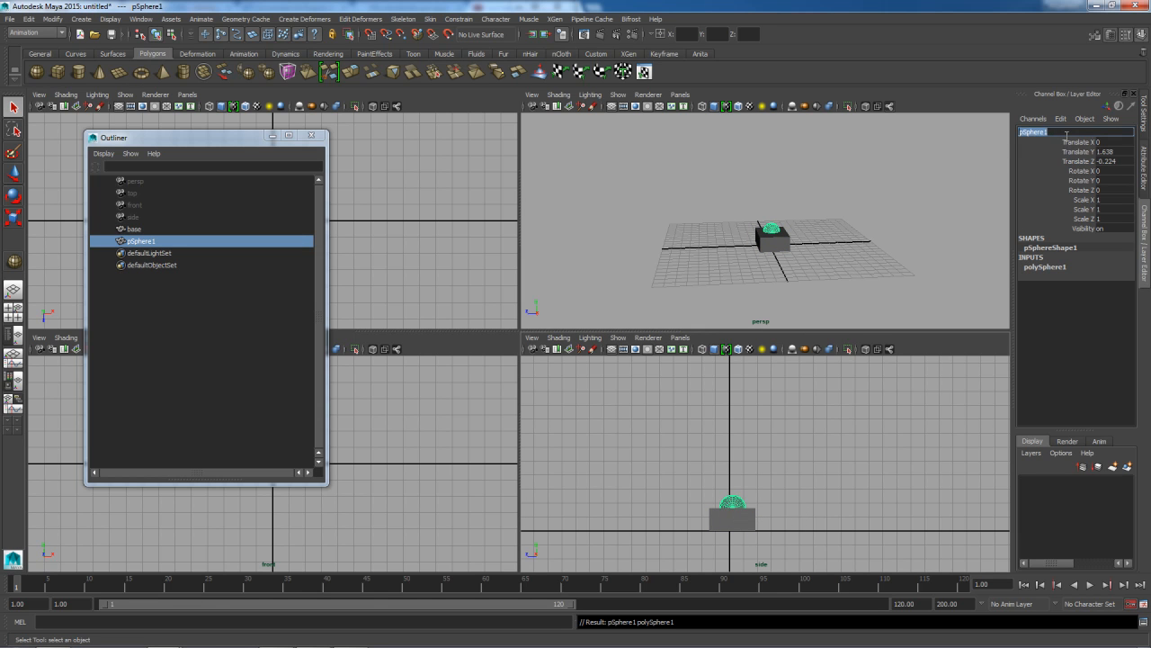
pyautogui.write('Rotor_')
pyautogui.press('Return')
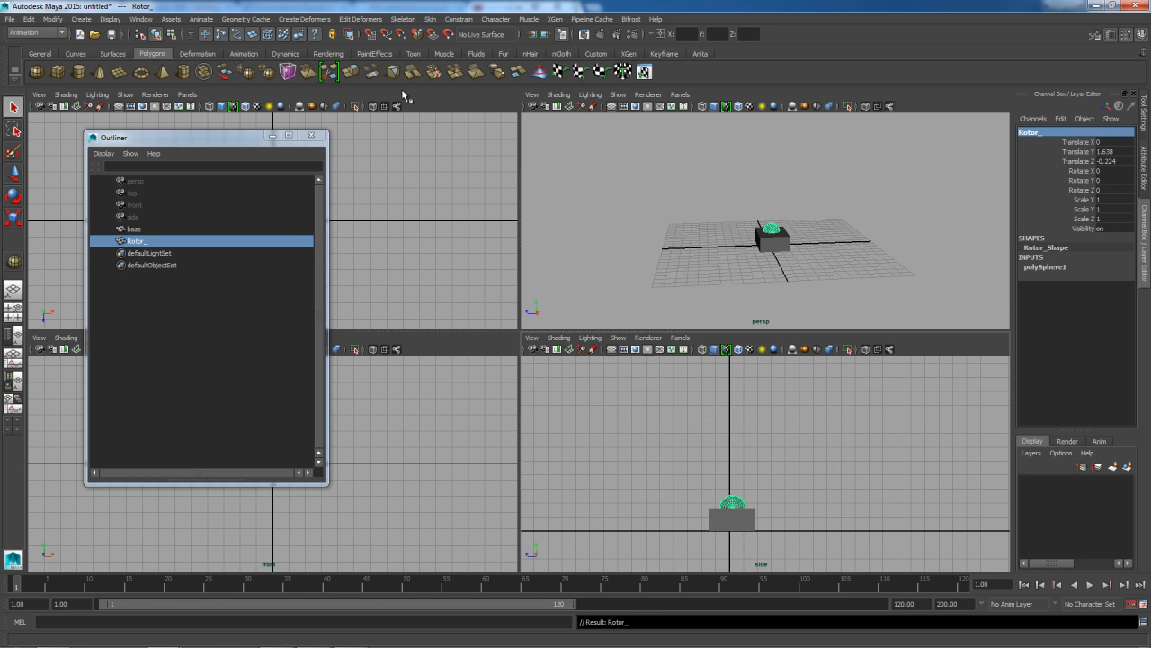
pyautogui.click(1052, 133)
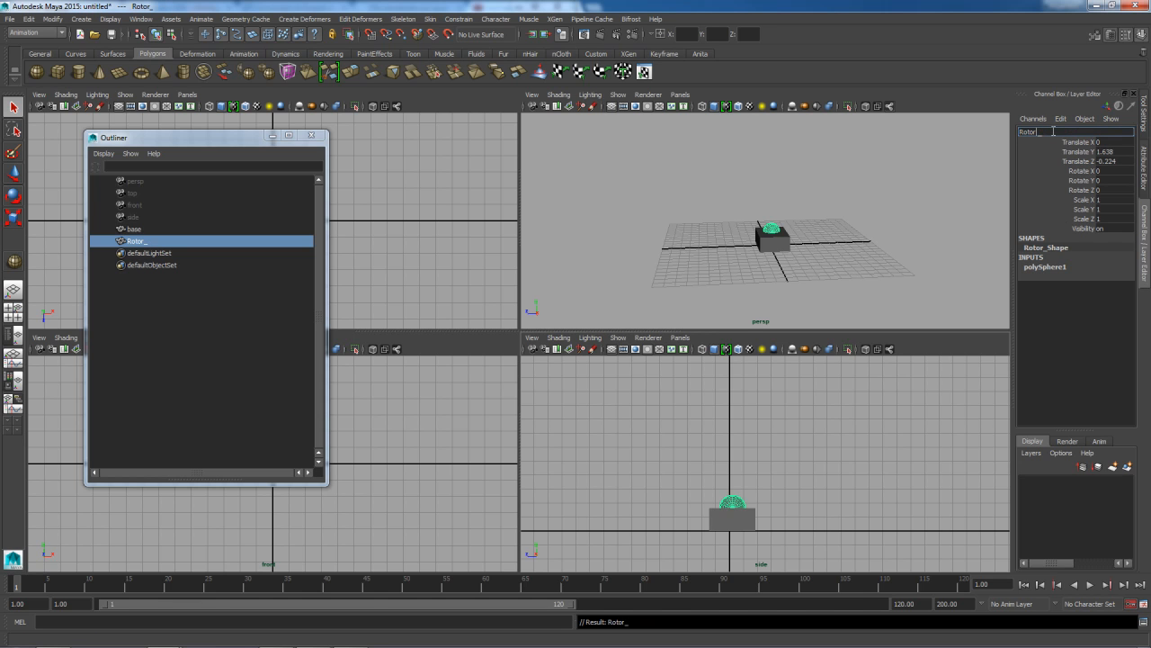
pyautogui.press('Return')
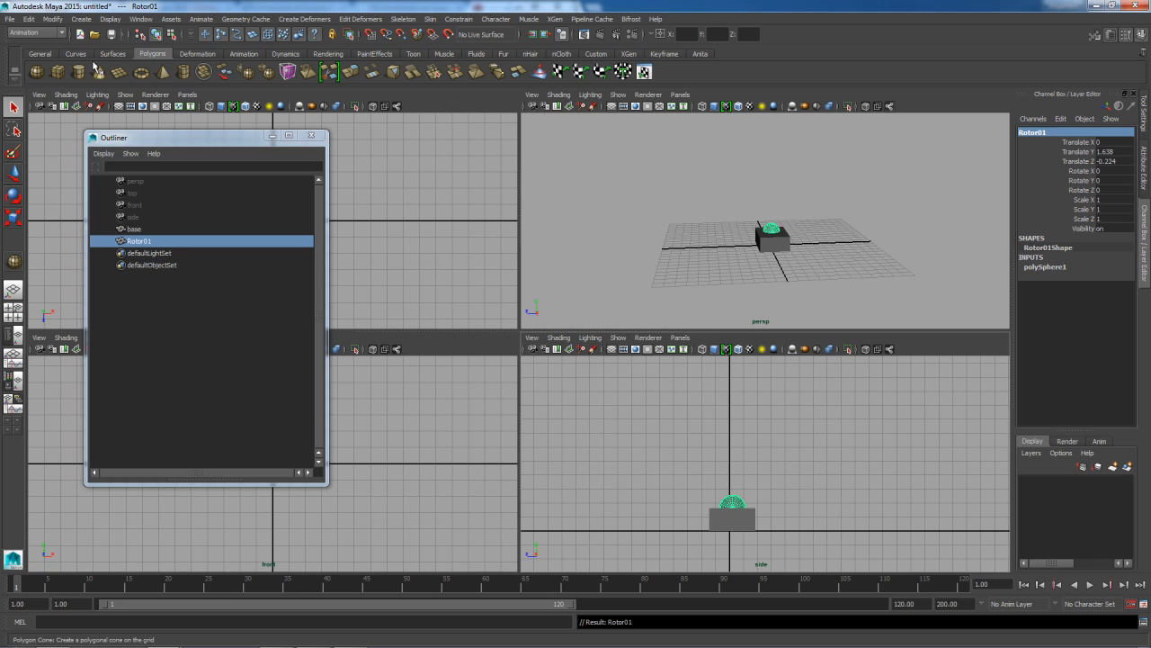
pyautogui.click(53, 19)
pyautogui.click(67, 56)
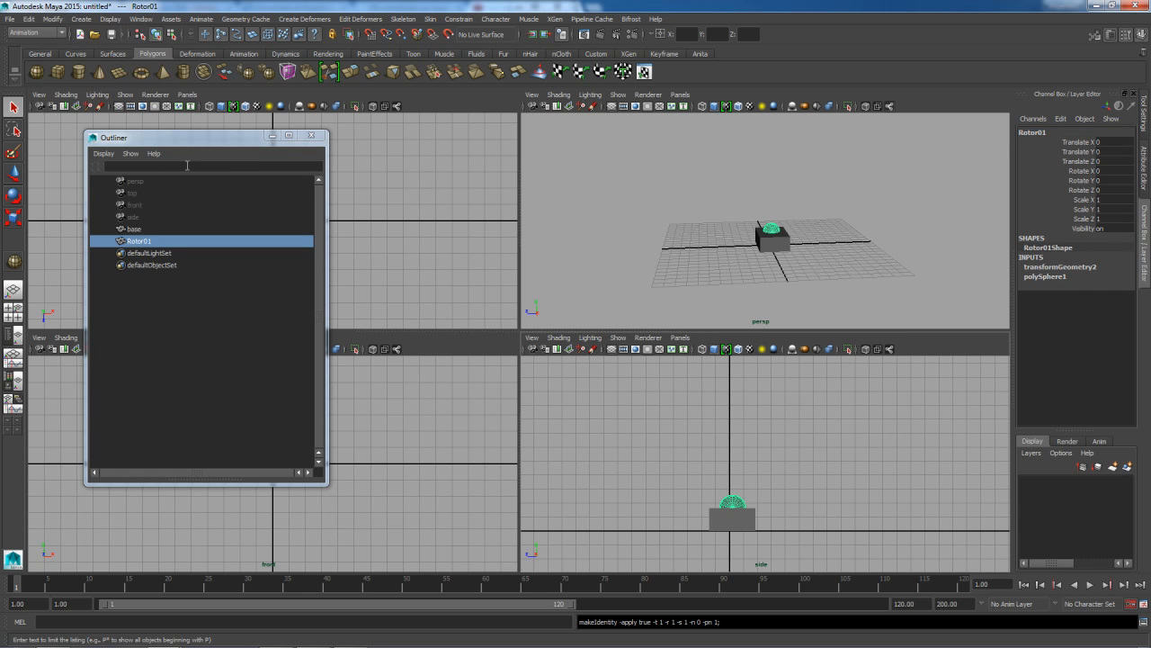
# Create a tall polygon cylinder above the base and scale it uniformly to about 0.515
pyautogui.click(79, 72)
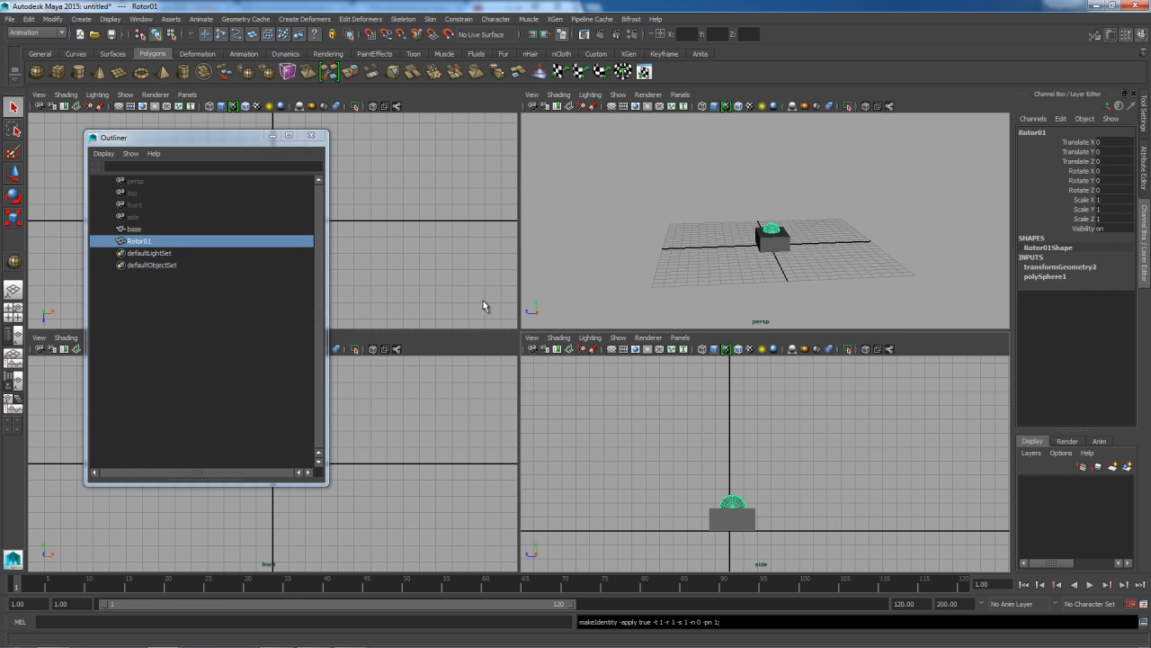
pyautogui.click(774, 245)
pyautogui.moveTo(776, 239); pyautogui.dragTo(778, 131)
pyautogui.moveTo(779, 200); pyautogui.dragTo(711, 264)
# Move the cylinder down onto the rotor and centre it there, at about X 0.117, Y 5.317, Z -0.258
pyautogui.press('w')
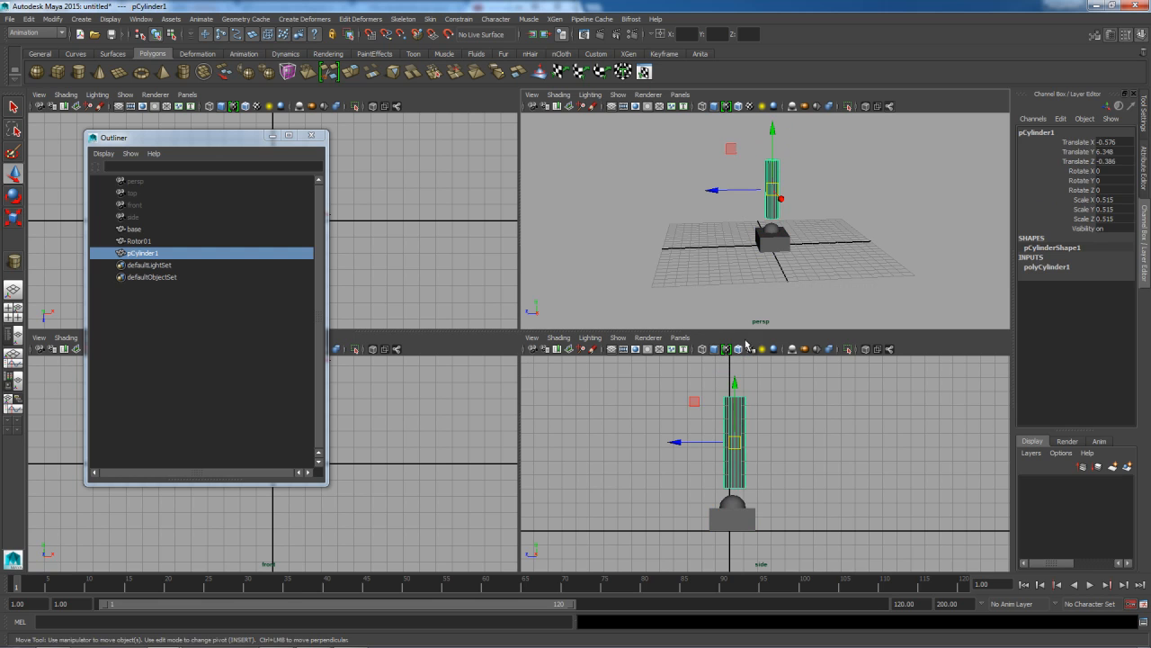
pyautogui.moveTo(694, 401); pyautogui.dragTo(693, 416)
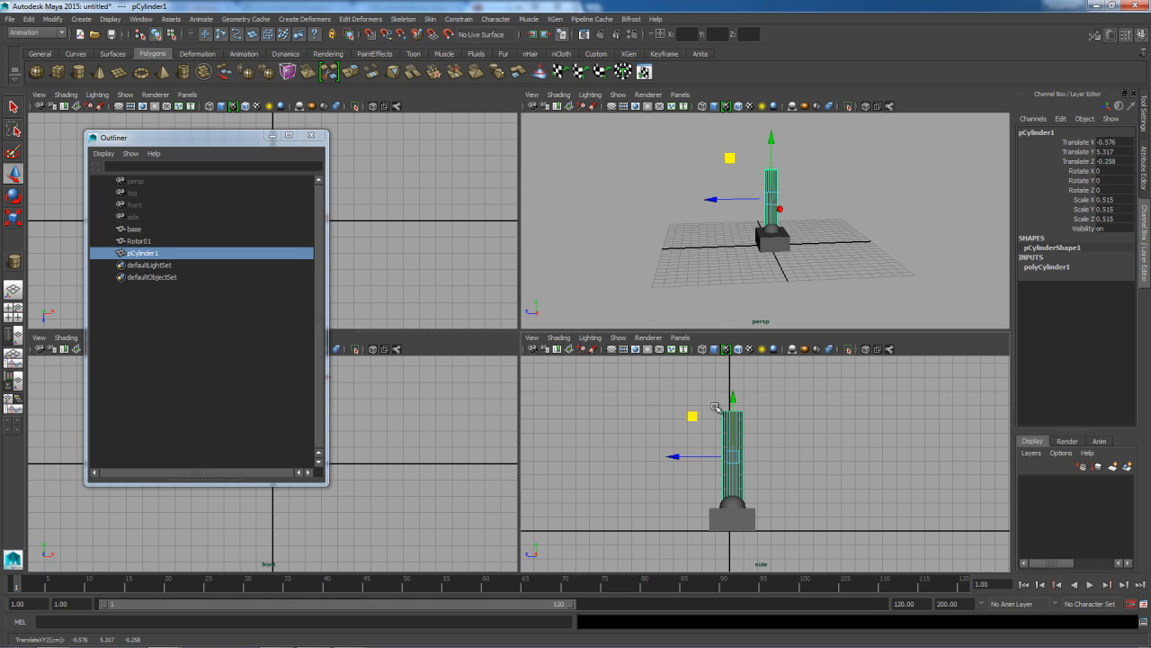
pyautogui.keyDown('alt'); pyautogui.moveTo(763, 262); pyautogui.dragTo(845, 262); pyautogui.keyUp('alt')
pyautogui.moveTo(807, 209); pyautogui.dragTo(812, 210)
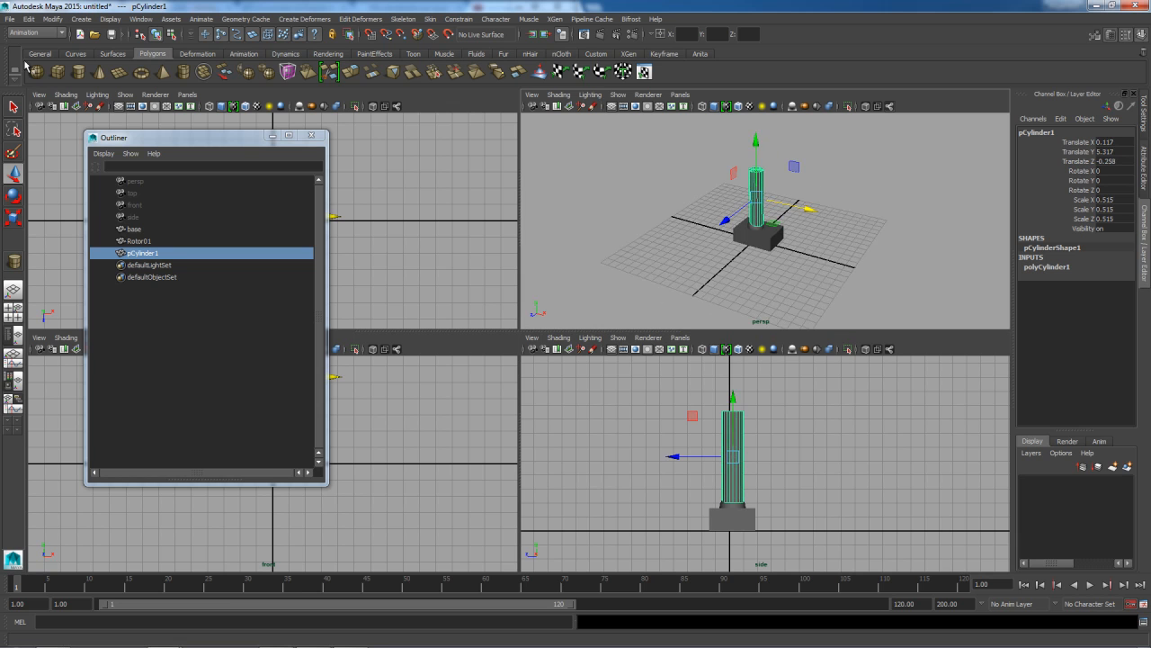
# Freeze the cylinder's transformations and rename it as brazo01
pyautogui.click(52, 19)
pyautogui.click(88, 59)
pyautogui.click(1030, 132)
pyautogui.write('brazo')
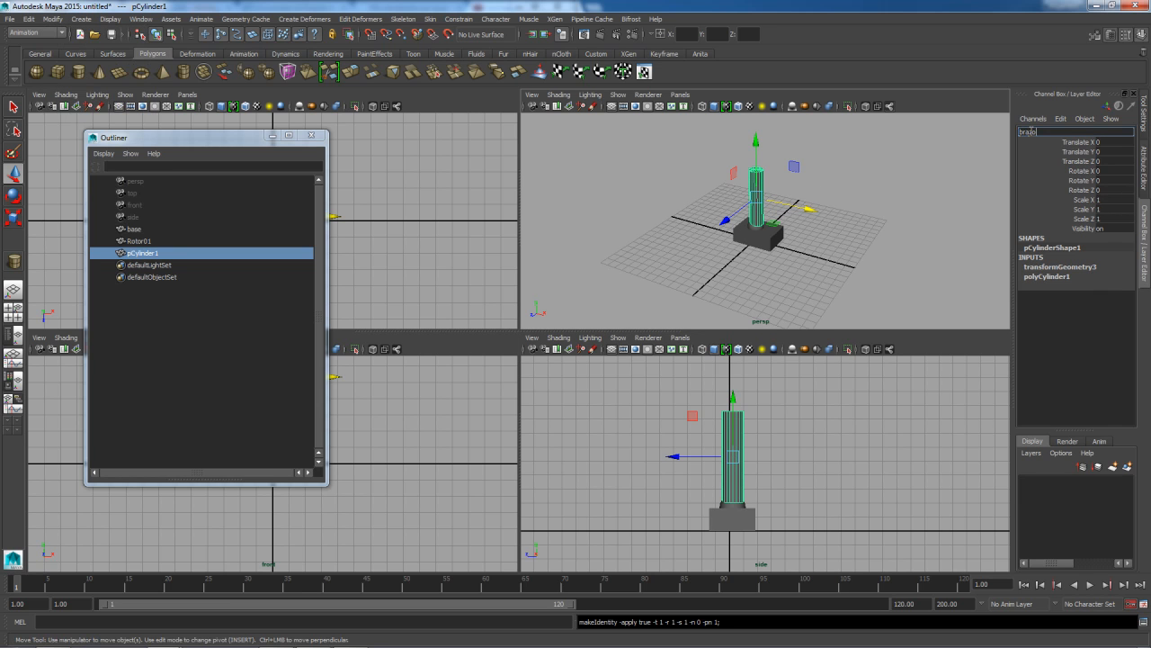
pyautogui.write('01')
pyautogui.press('Return')
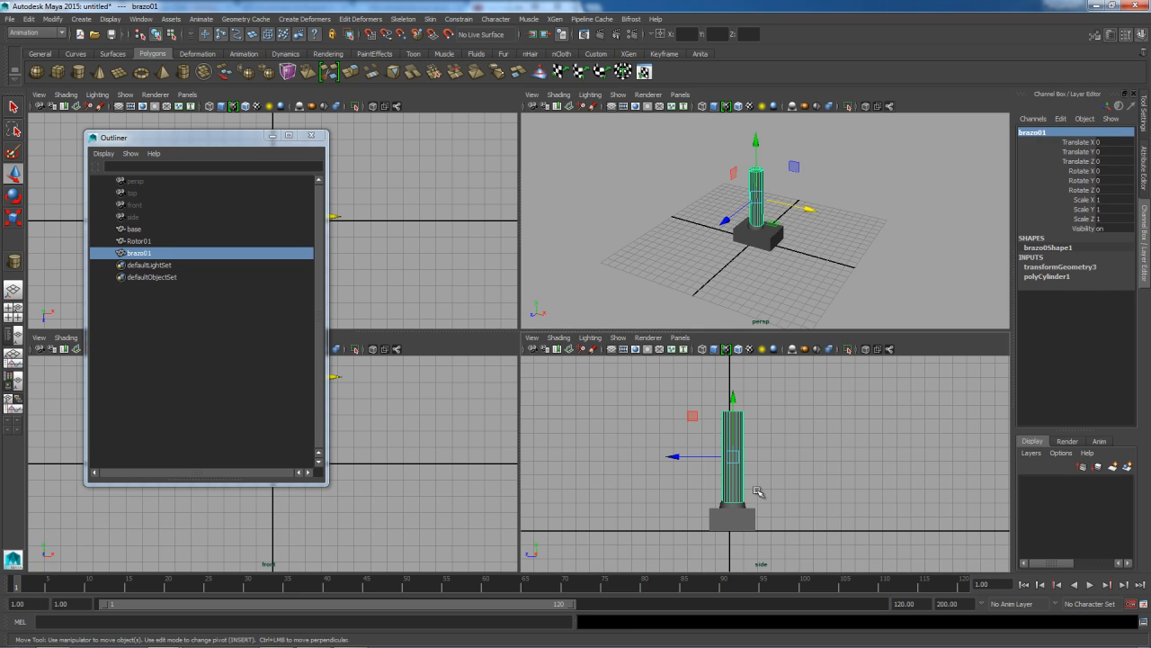
pyautogui.click(757, 491)
pyautogui.click(738, 505)
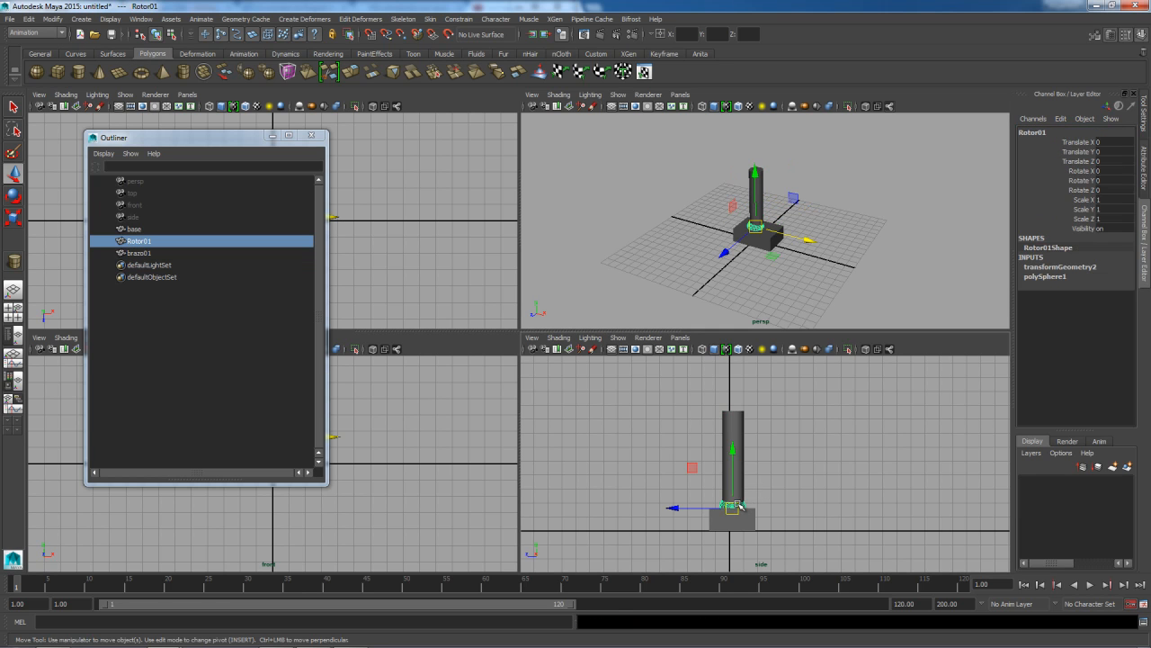
pyautogui.click(78, 72)
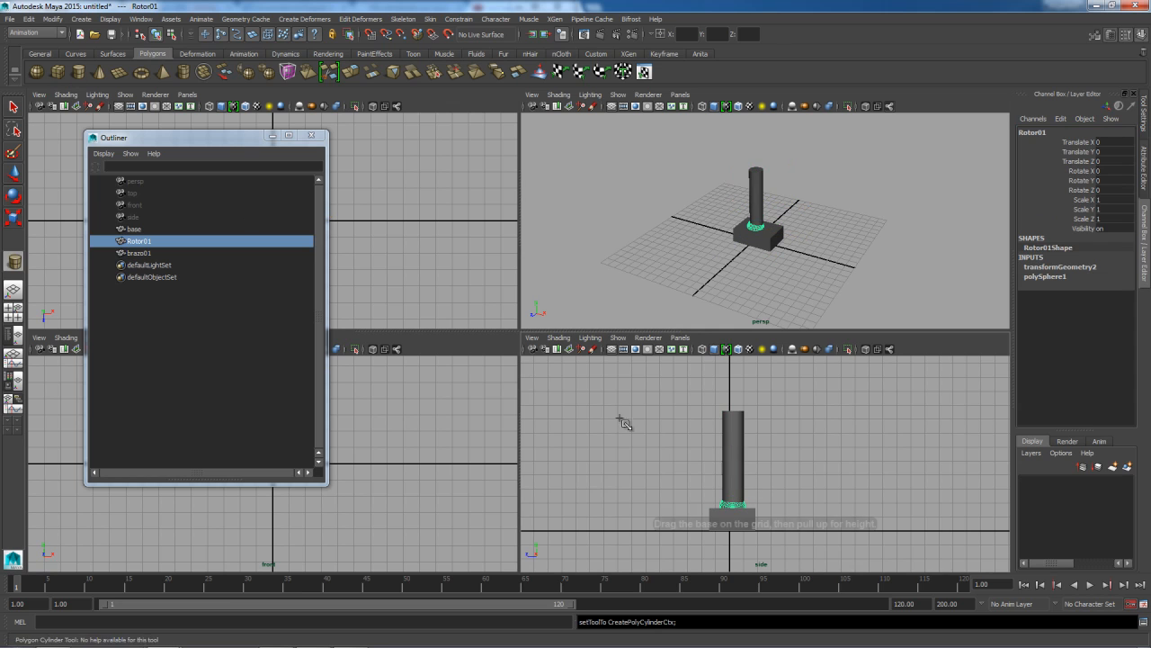
pyautogui.click(13, 106)
# Duplicate brazo01, tilting the copy about -61.8° in X and placing it above the arm's upper end at about Y 5.5, Z -3.26
pyautogui.click(736, 449)
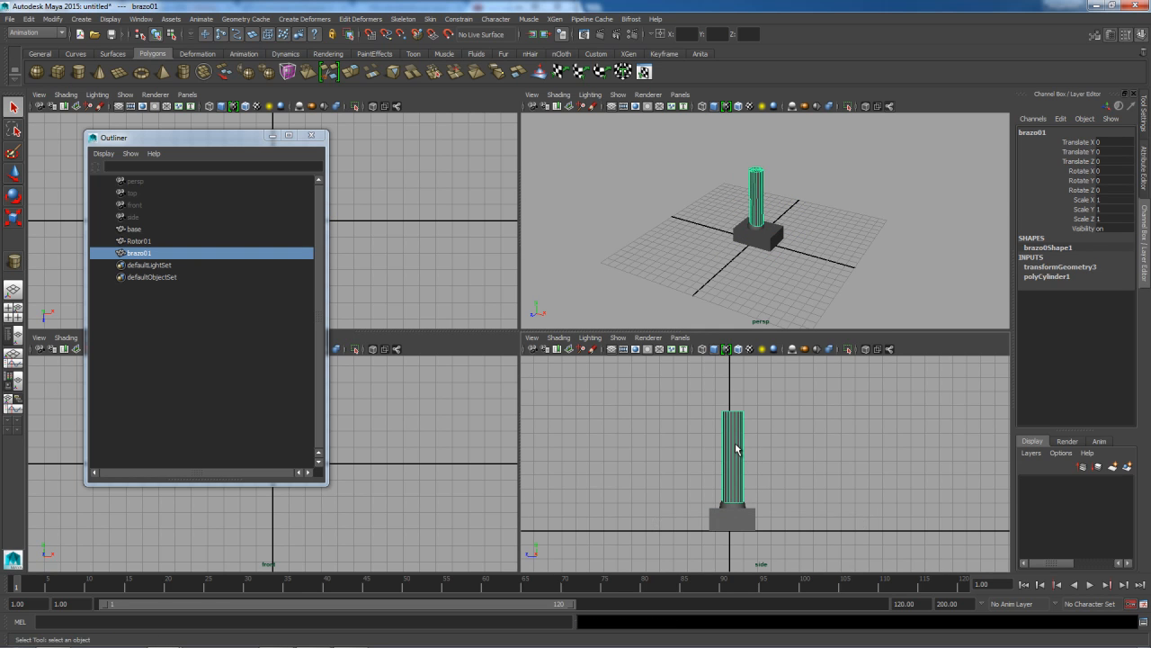
pyautogui.hotkey('ctrl', 'd')
pyautogui.press('w')
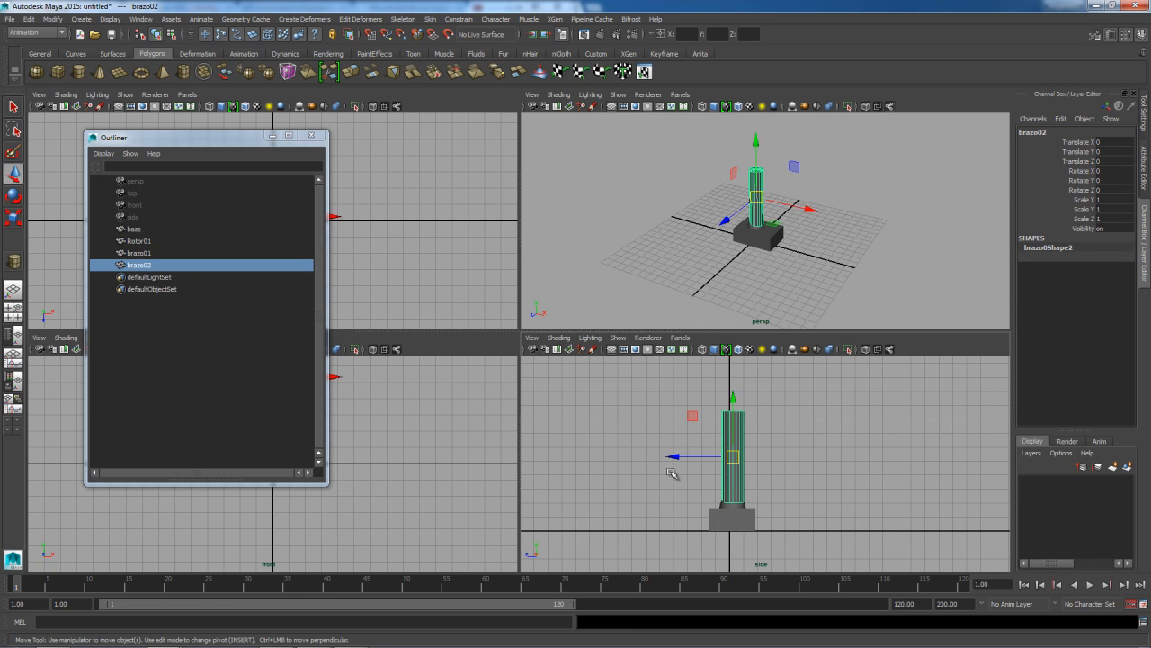
pyautogui.press('e')
pyautogui.moveTo(784, 433); pyautogui.dragTo(779, 379)
pyautogui.press('w')
pyautogui.keyDown('alt'); pyautogui.moveTo(801, 440); pyautogui.dragTo(750, 466, button='middle'); pyautogui.keyUp('alt')
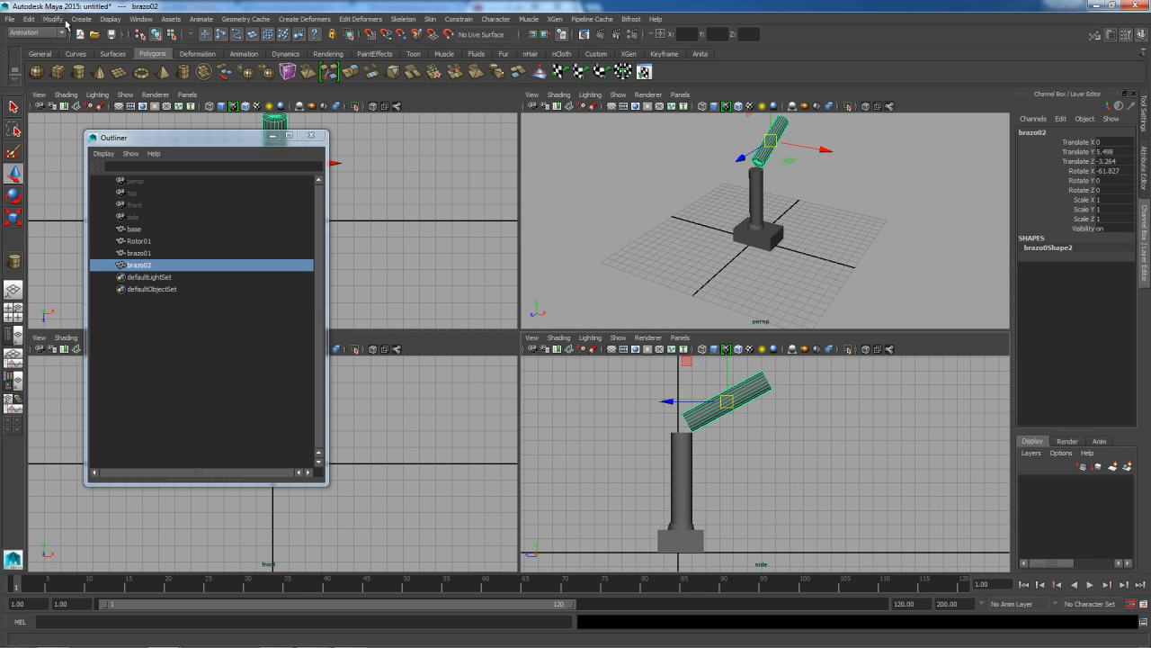
# Freeze the transformations of the tilted cylinder brazo02
pyautogui.click(52, 19)
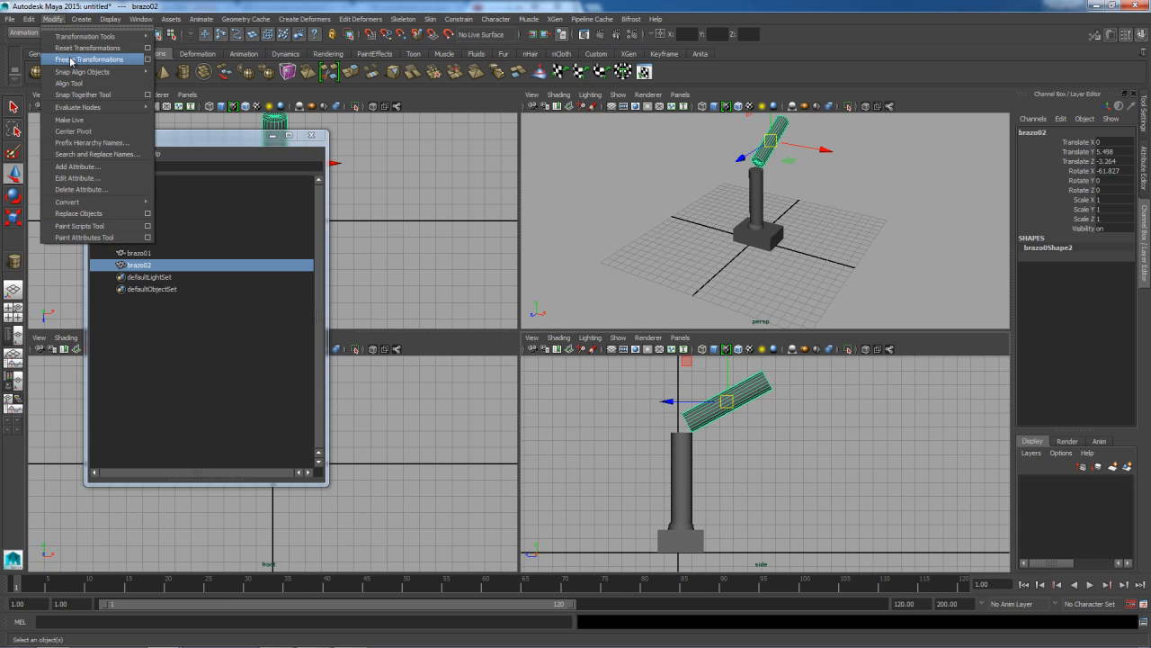
pyautogui.click(71, 59)
pyautogui.moveTo(620, 376); pyautogui.dragTo(766, 554)
pyautogui.click(63, 19)
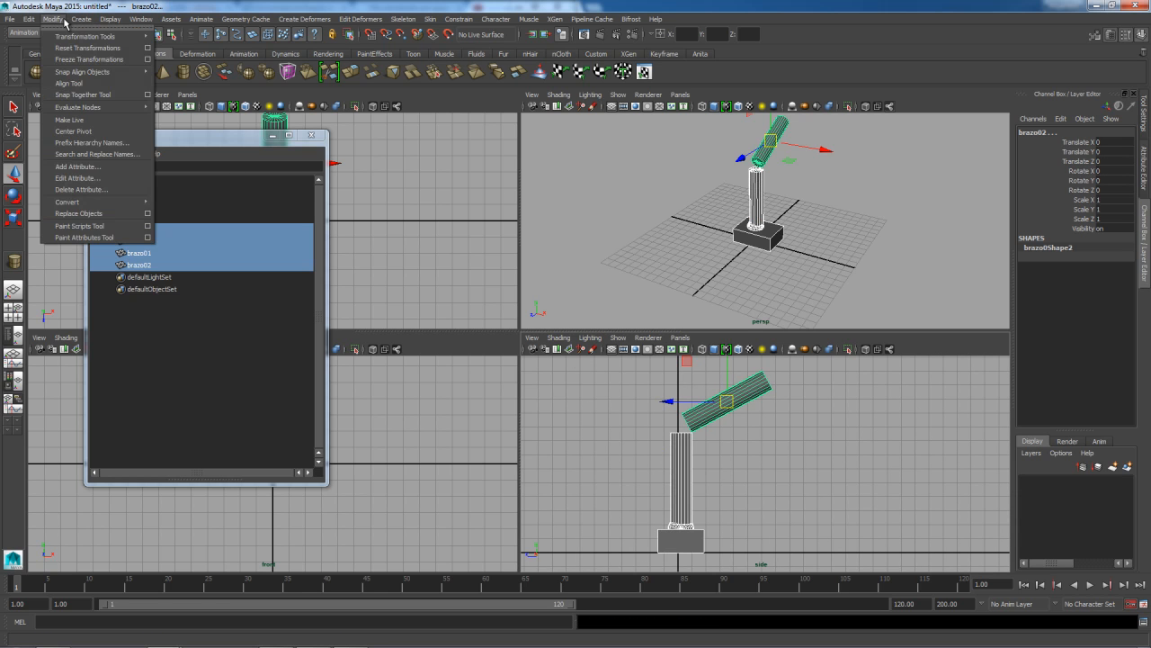
pyautogui.click(71, 83)
pyautogui.keyDown('alt'); pyautogui.moveTo(741, 242); pyautogui.dragTo(763, 267); pyautogui.keyUp('alt')
pyautogui.keyDown('alt'); pyautogui.moveTo(764, 267); pyautogui.dragTo(884, 315, button='right'); pyautogui.keyUp('alt')
pyautogui.keyDown('alt'); pyautogui.moveTo(843, 263); pyautogui.dragTo(842, 274, button='middle'); pyautogui.keyUp('alt')
pyautogui.keyDown('alt'); pyautogui.moveTo(841, 274); pyautogui.dragTo(705, 273); pyautogui.keyUp('alt')
pyautogui.press('space')
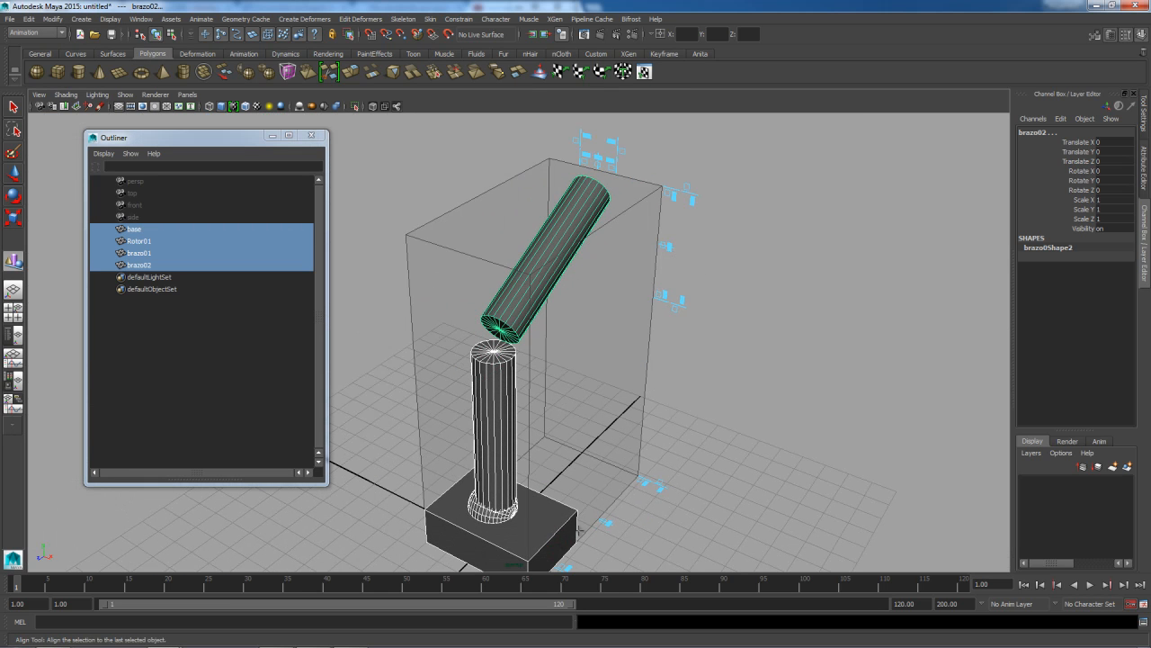
pyautogui.keyDown('alt'); pyautogui.moveTo(536, 330); pyautogui.dragTo(621, 270); pyautogui.keyUp('alt')
pyautogui.click(13, 107)
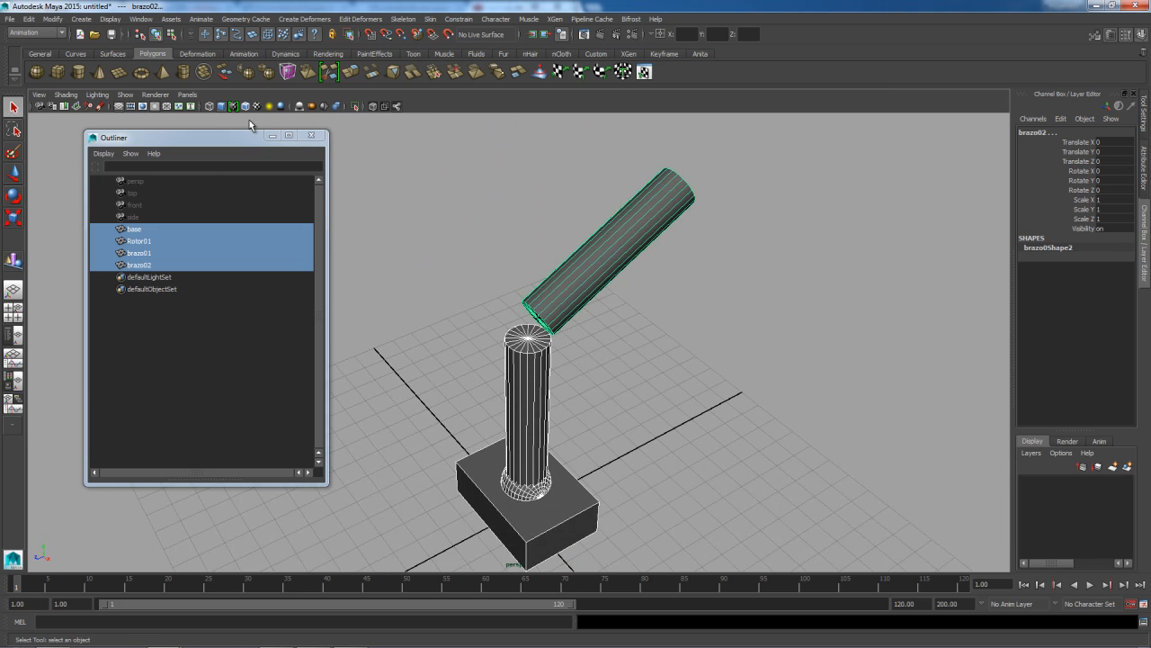
# Check the transform values of the individual arm parts and freeze transformations on all four objects together
pyautogui.click(537, 364)
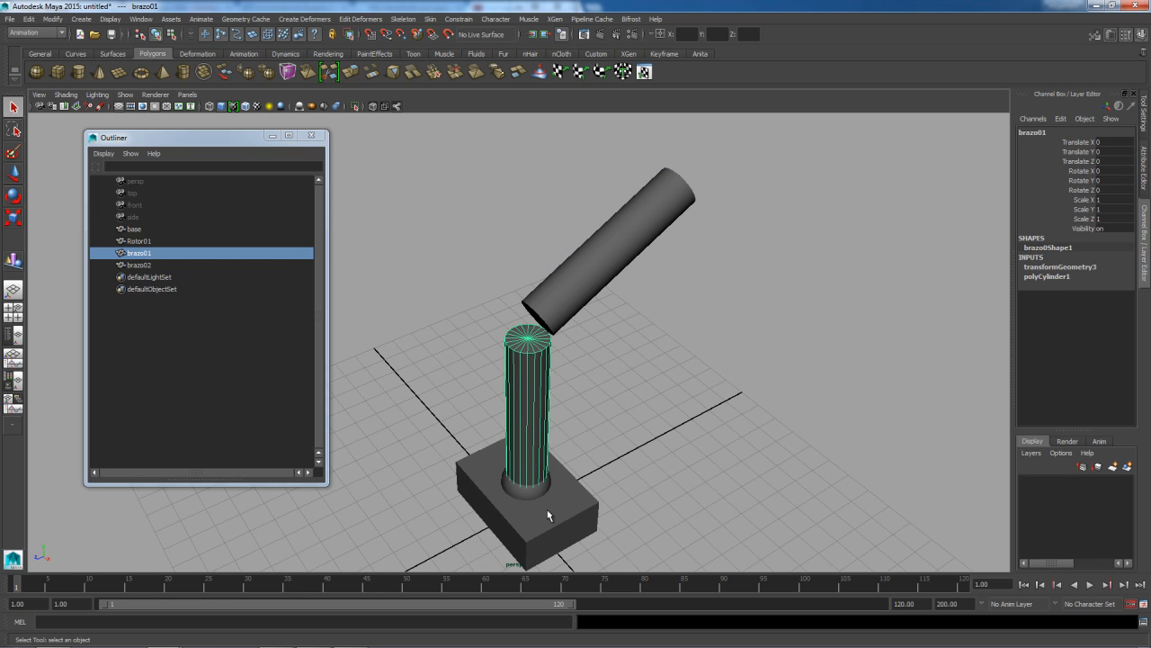
pyautogui.click(536, 492)
pyautogui.click(535, 518)
pyautogui.moveTo(421, 207); pyautogui.dragTo(672, 543)
pyautogui.click(53, 19)
pyautogui.click(70, 59)
# Maximize the side view, move the Outliner clear of the robot arm and leave all objects deselected
pyautogui.moveTo(681, 389)
pyautogui.keyDown('alt'); pyautogui.mouseDown()
pyautogui.moveTo(571, 380)
pyautogui.moveTo(630, 321)
pyautogui.moveTo(677, 378)
pyautogui.mouseUp(); pyautogui.keyUp('alt')
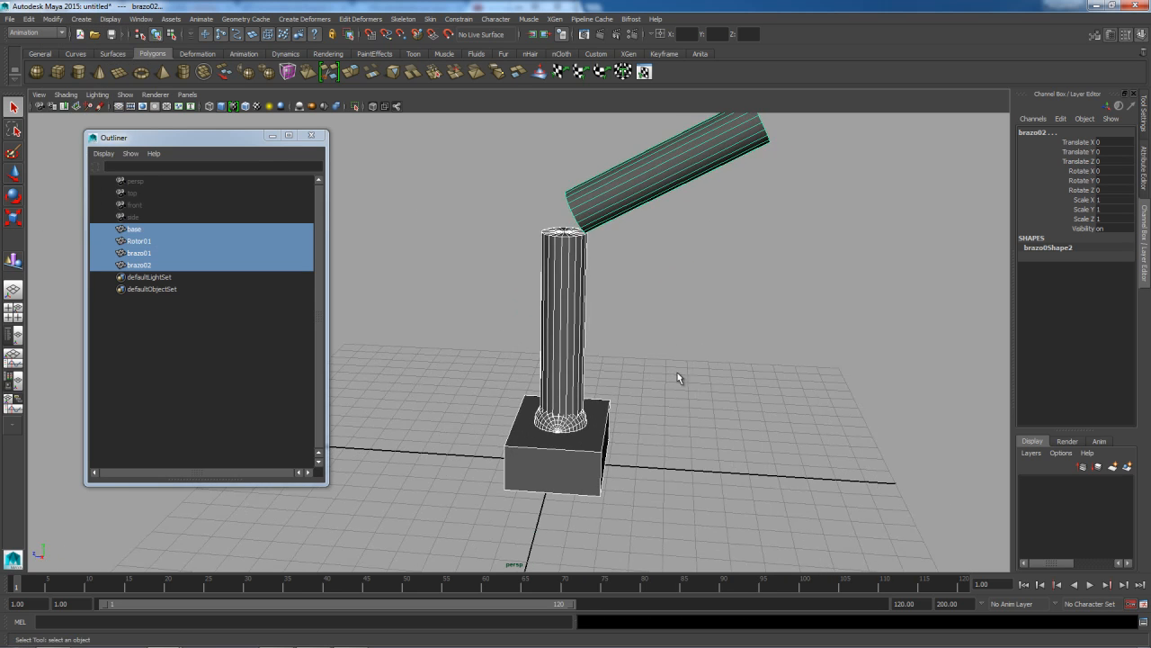
pyautogui.press('space')
pyautogui.press('space')
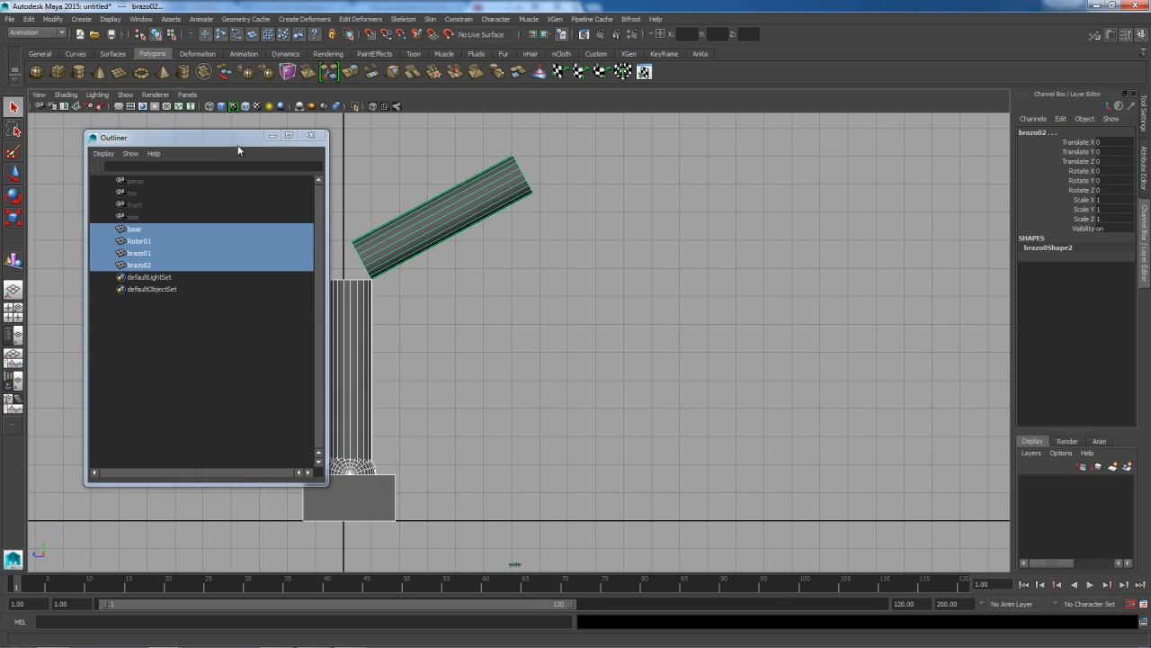
pyautogui.moveTo(218, 144); pyautogui.dragTo(735, 137)
pyautogui.click(659, 226)
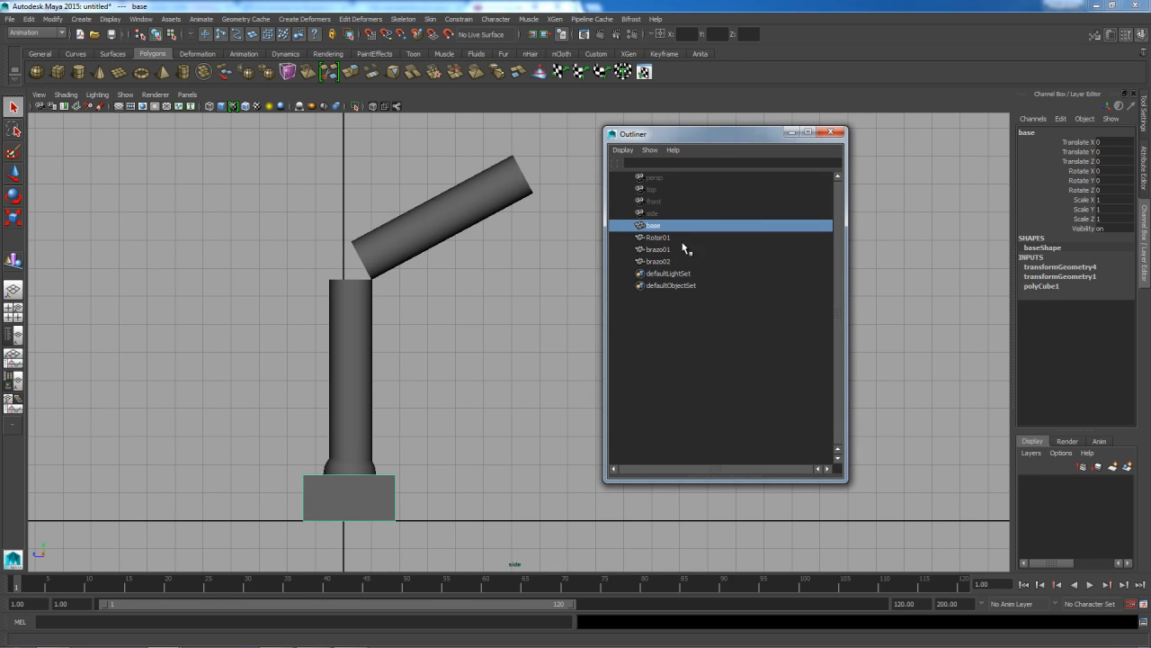
pyautogui.click(675, 351)
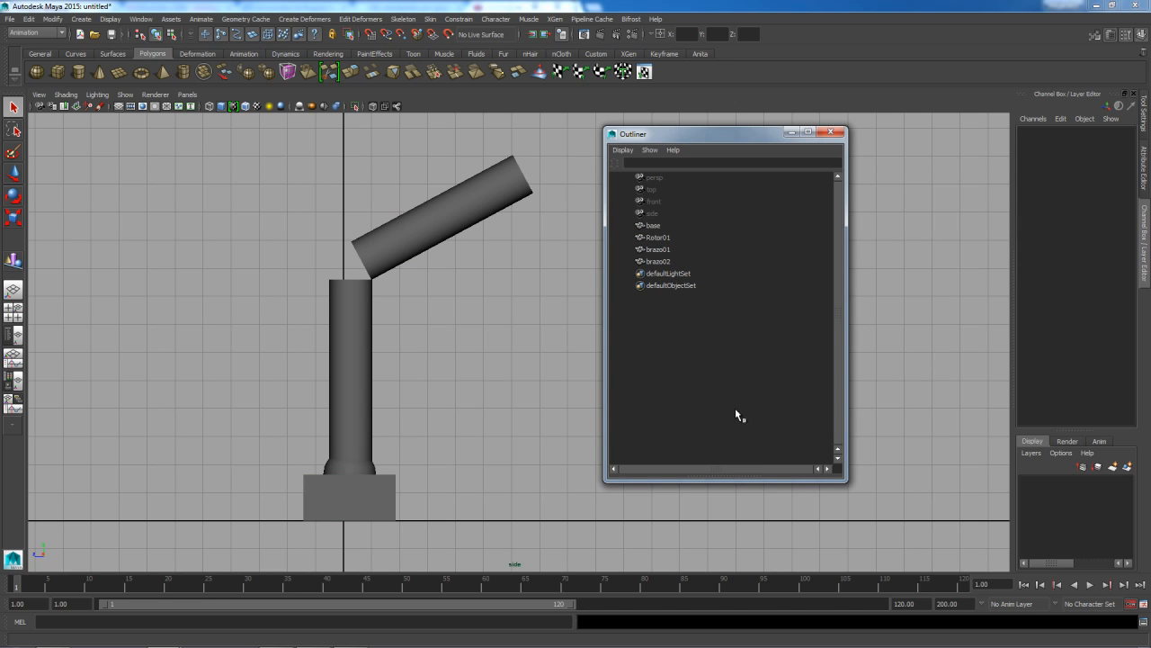
# Turn on wireframe over the shaded side view and create four empty groups with nothing selected
pyautogui.click(245, 106)
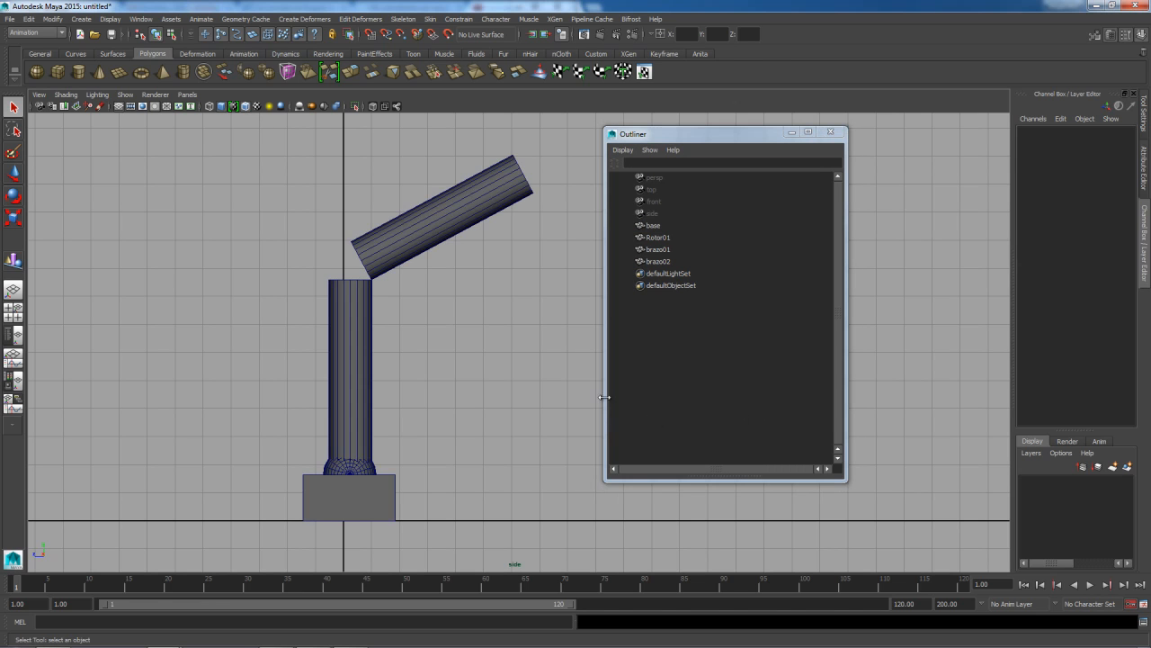
pyautogui.click(701, 392)
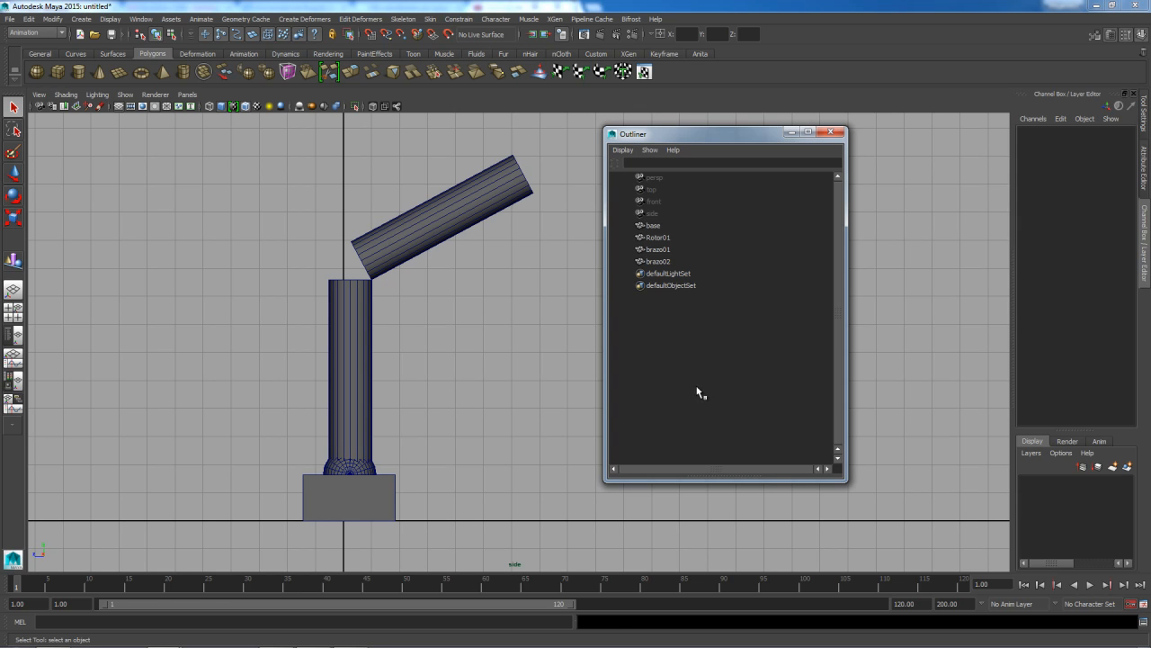
pyautogui.hotkey('ctrl', 'g')
pyautogui.hotkey('ctrl', 'g')
pyautogui.hotkey('ctrl', 'g')
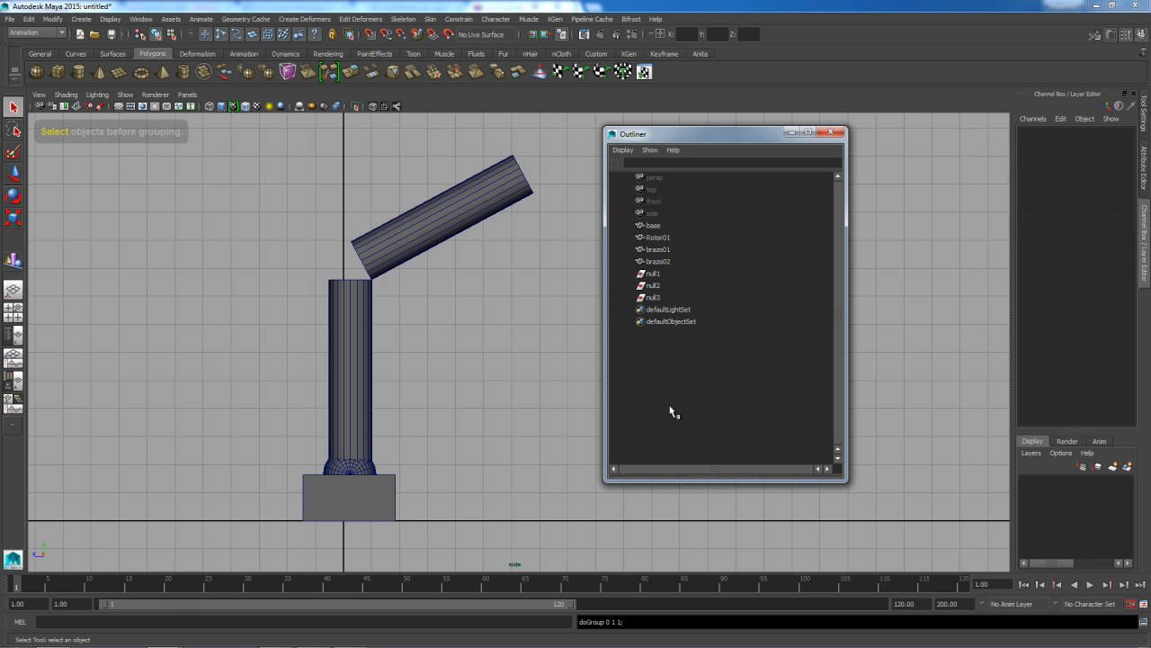
pyautogui.hotkey('ctrl', 'g')
# Rename the first empty group as MechanicalArm_CharacterSet
pyautogui.doubleClick(679, 273)
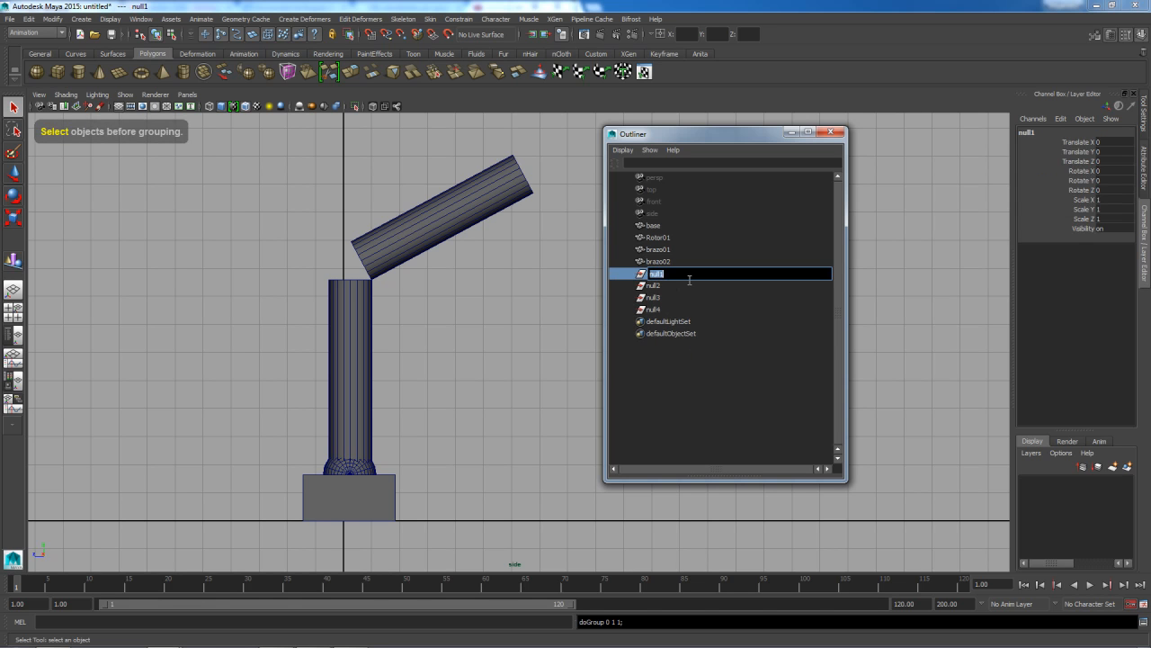
pyautogui.write('CharacterSet')
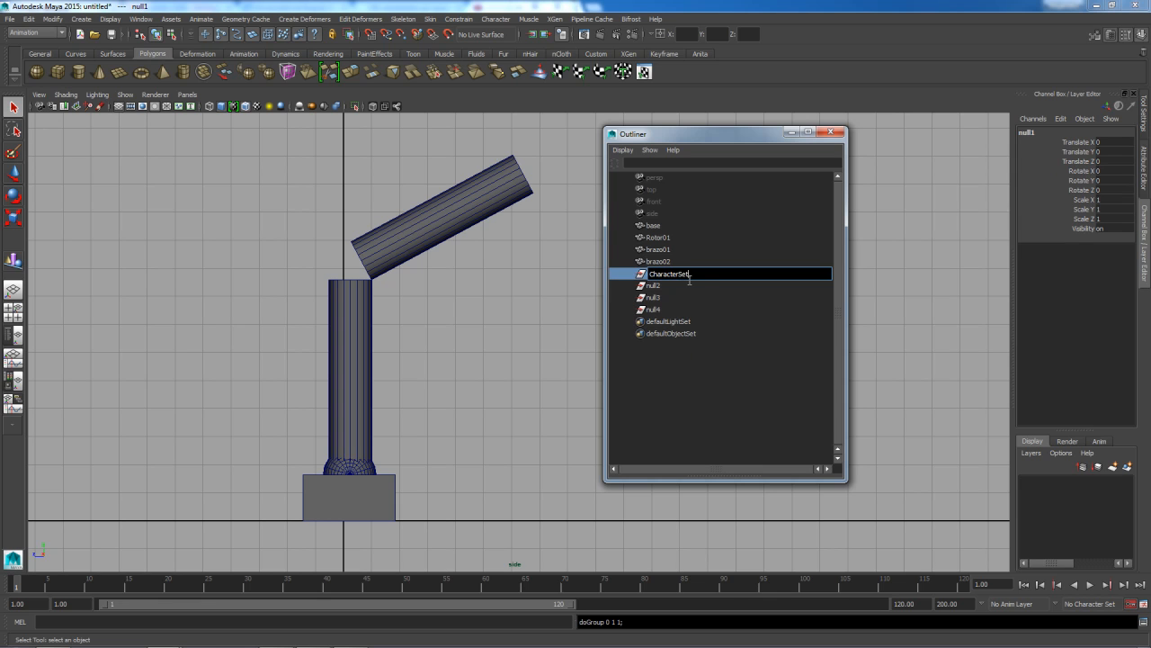
pyautogui.write('MechanicalArm_')
pyautogui.press('Return')
# Rename the second empty group as MA_Move and activate the Move tool on it
pyautogui.click(666, 285)
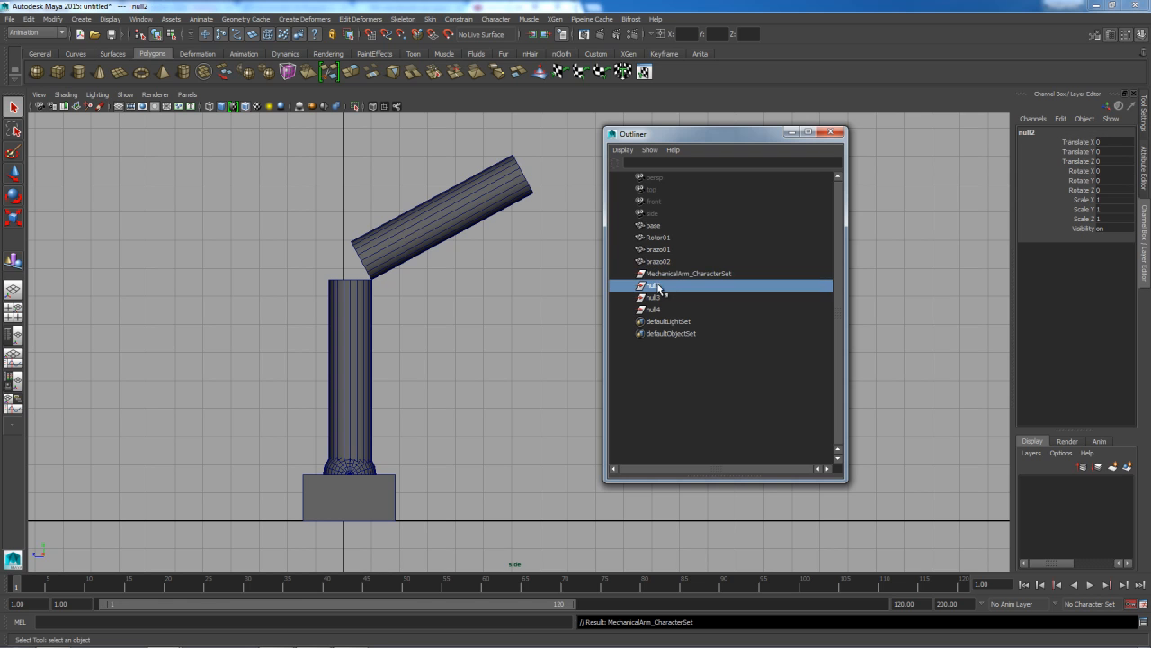
pyautogui.doubleClick(660, 286)
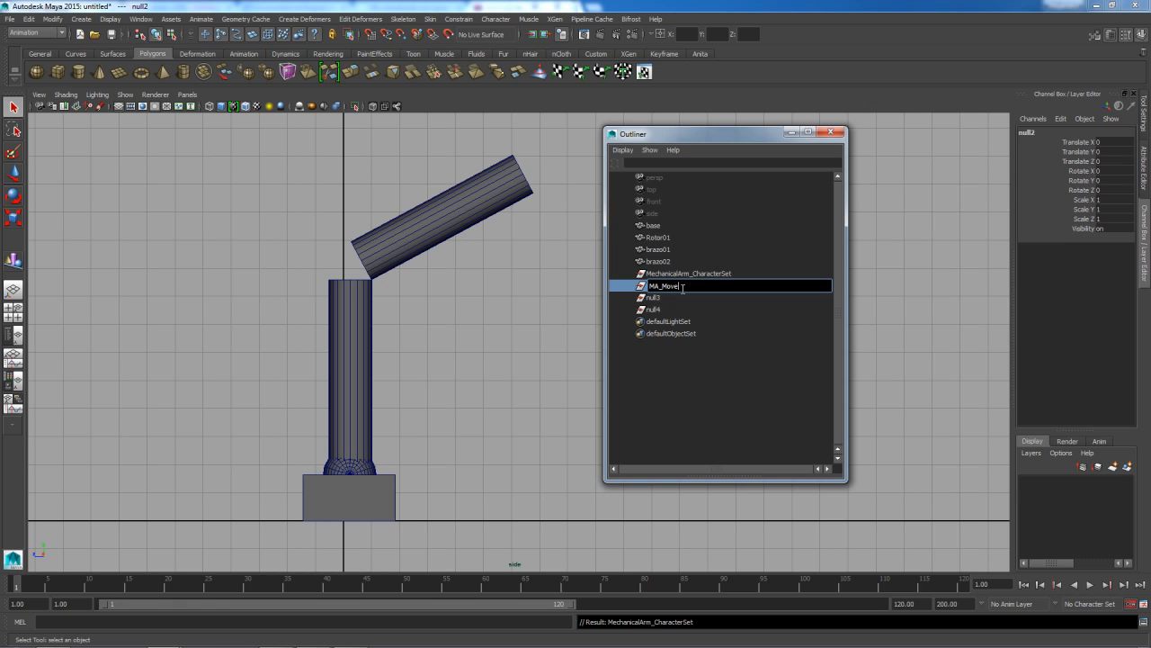
pyautogui.press('Return')
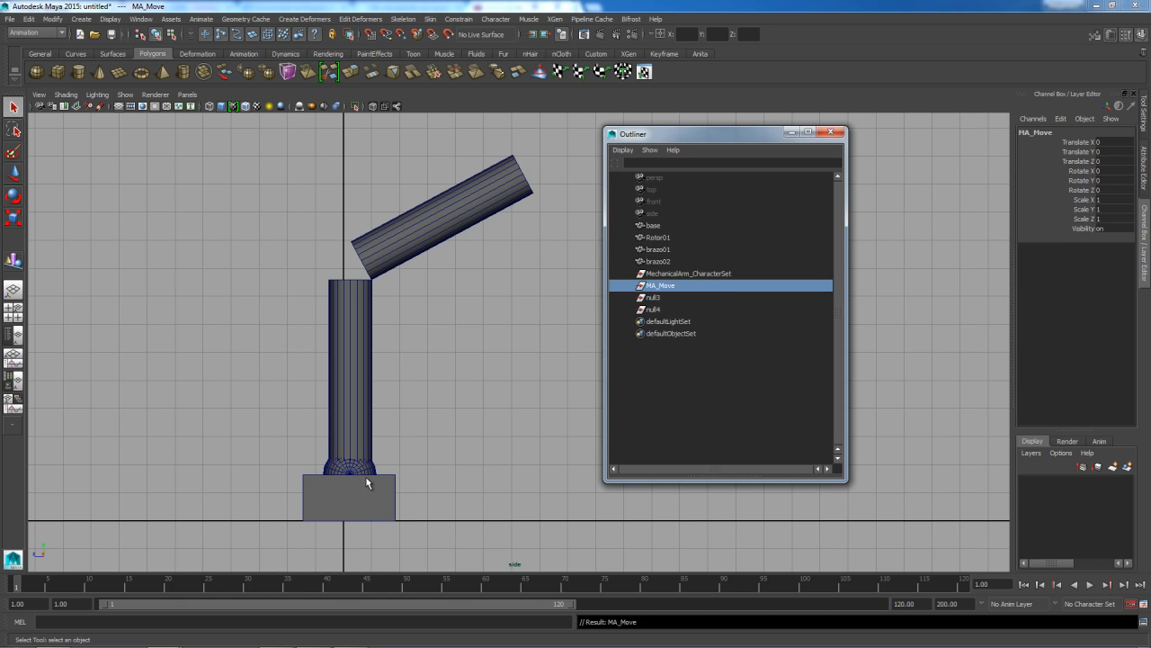
pyautogui.press('w')
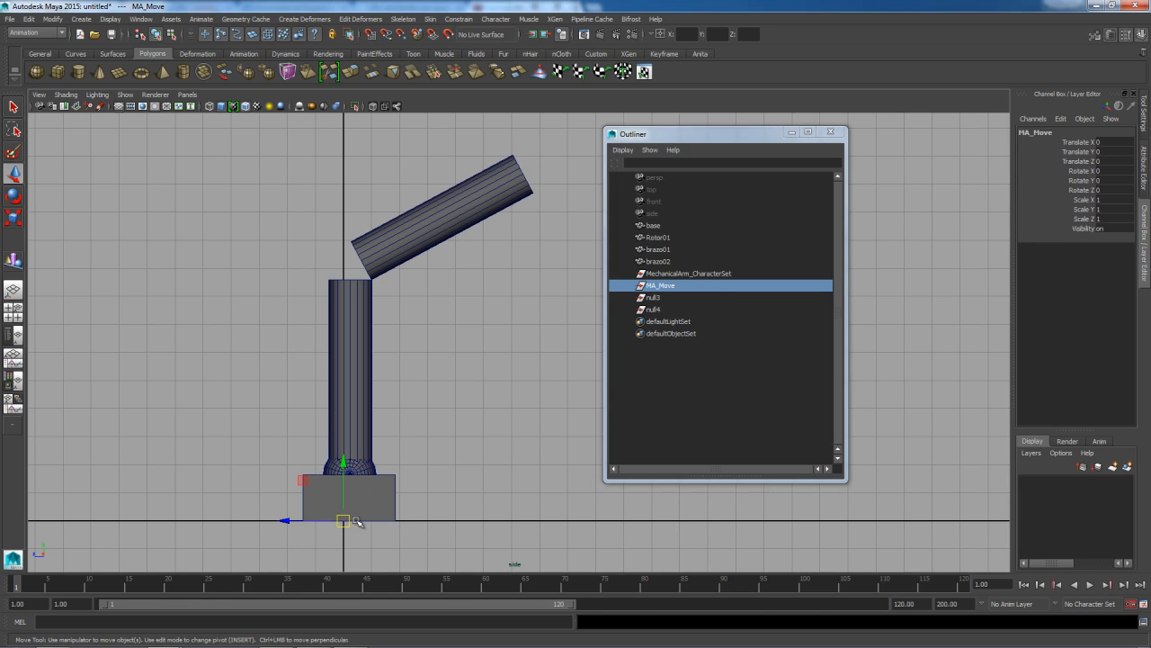
# Rename the third empty group as MA_Scale and the fourth as Geometry
pyautogui.doubleClick(654, 298)
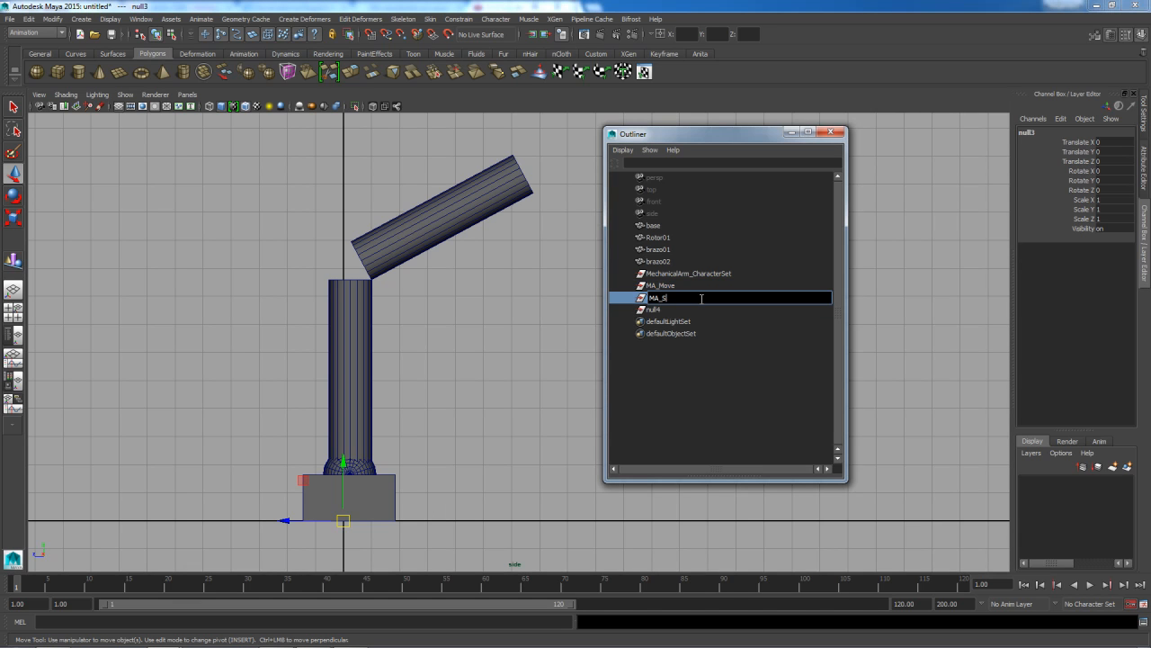
pyautogui.click(658, 310)
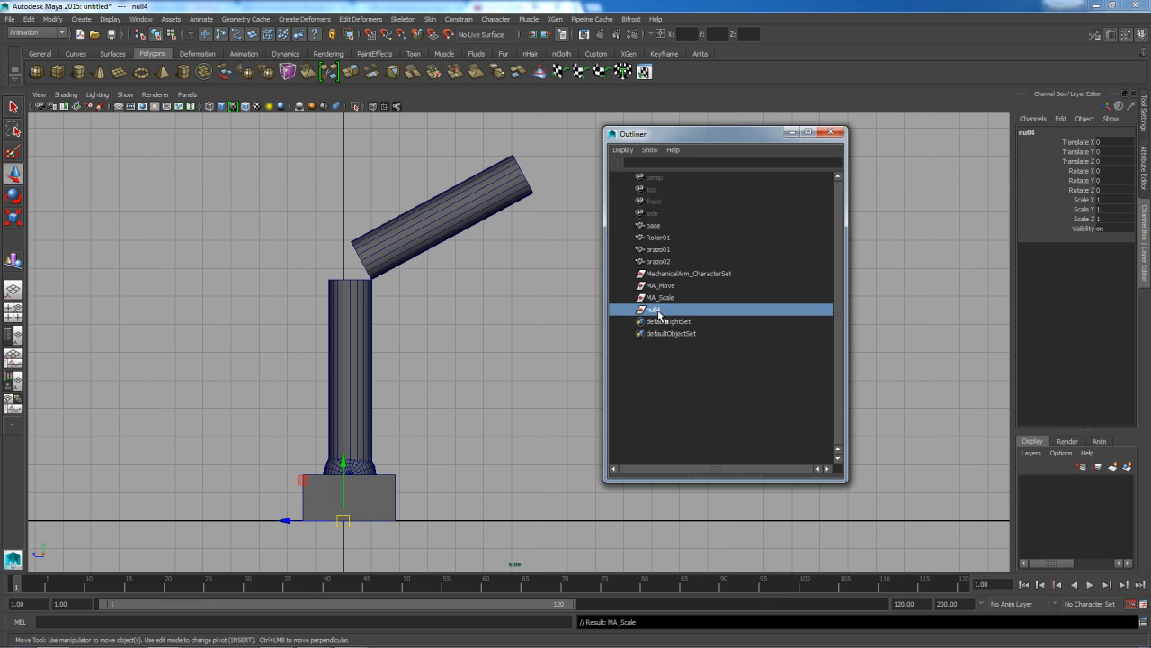
pyautogui.doubleClick(658, 311)
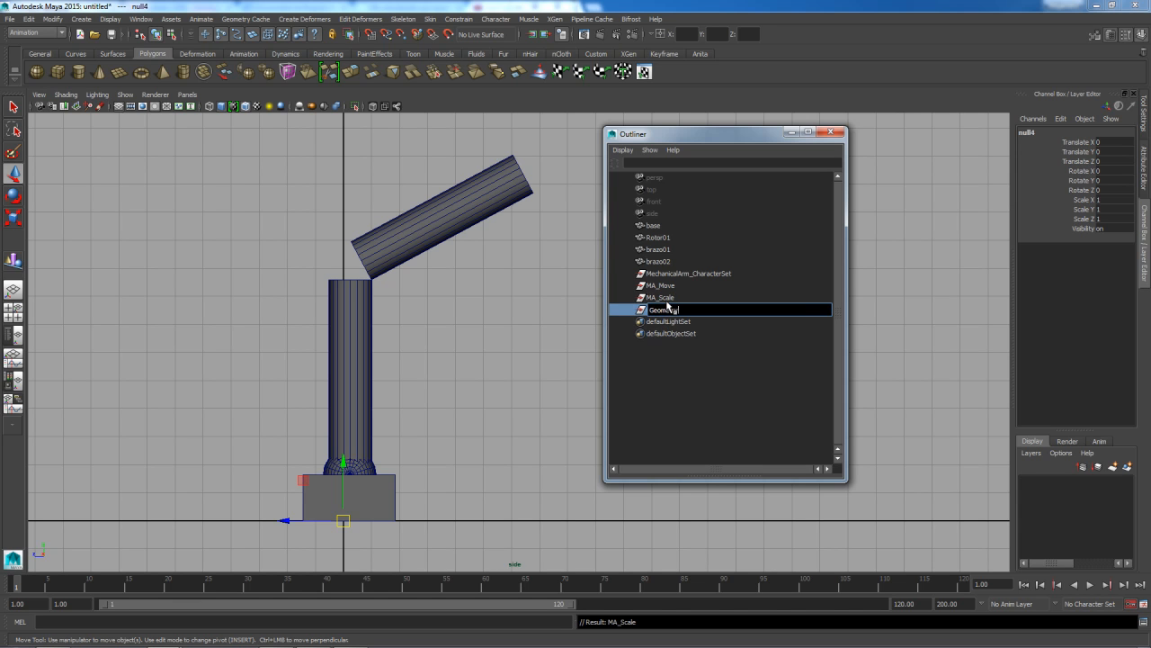
pyautogui.write('Geometry')
pyautogui.press('Return')
# Create one more empty group and name it Joints
pyautogui.click(673, 409)
pyautogui.hotkey('ctrl', 'g')
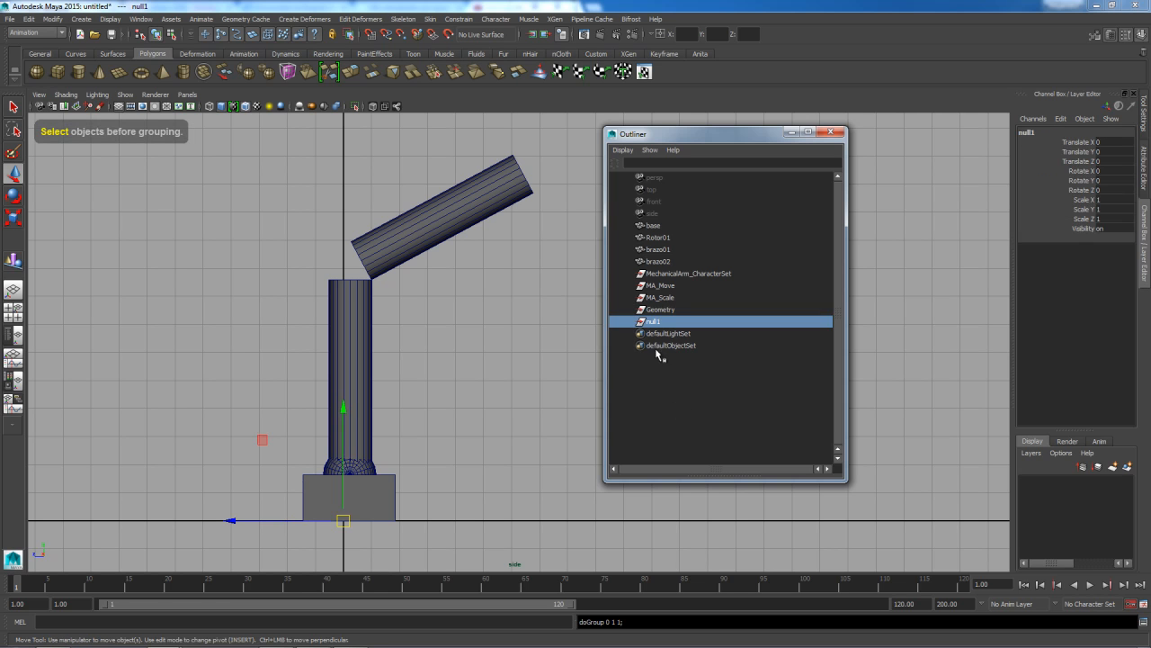
pyautogui.doubleClick(654, 322)
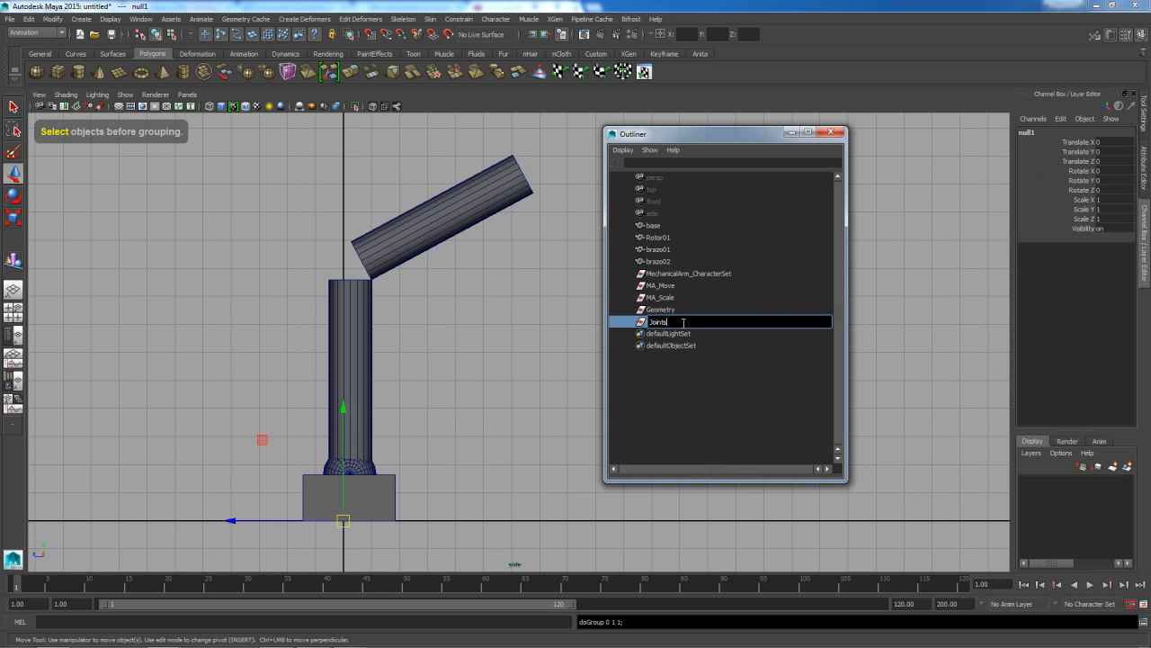
pyautogui.press('Return')
# Parent MA_Move under MechanicalArm_CharacterSet and MA_Scale under MA_Move, expanding the hierarchy in the Outliner
pyautogui.click(689, 273)
pyautogui.click(672, 286)
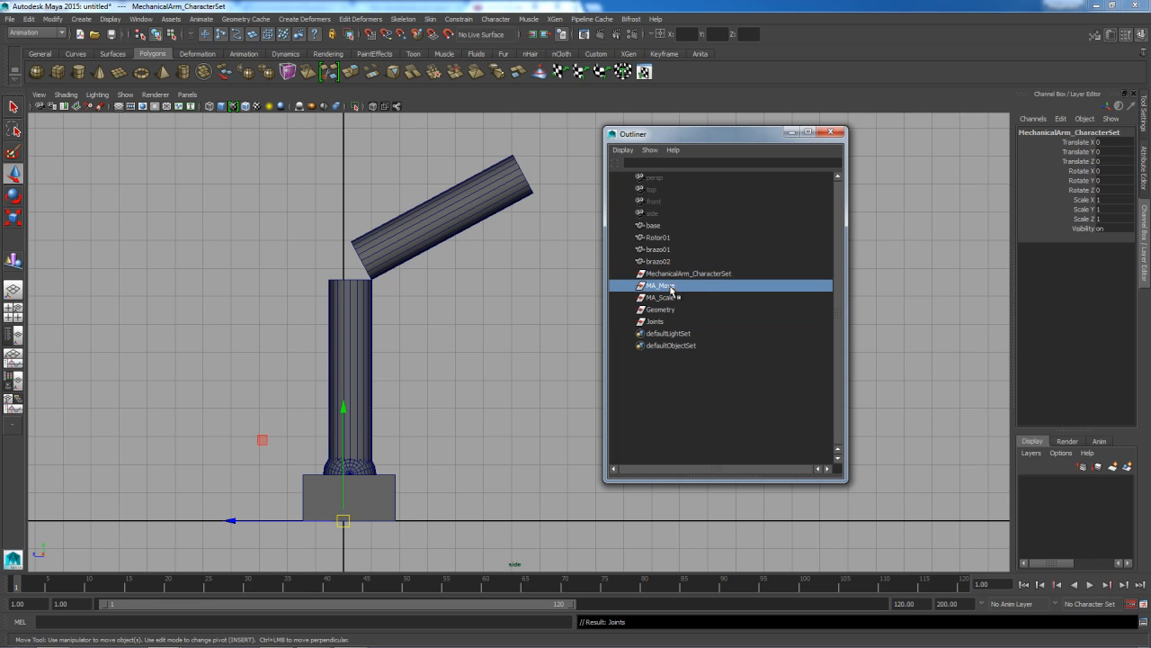
pyautogui.click(697, 273)
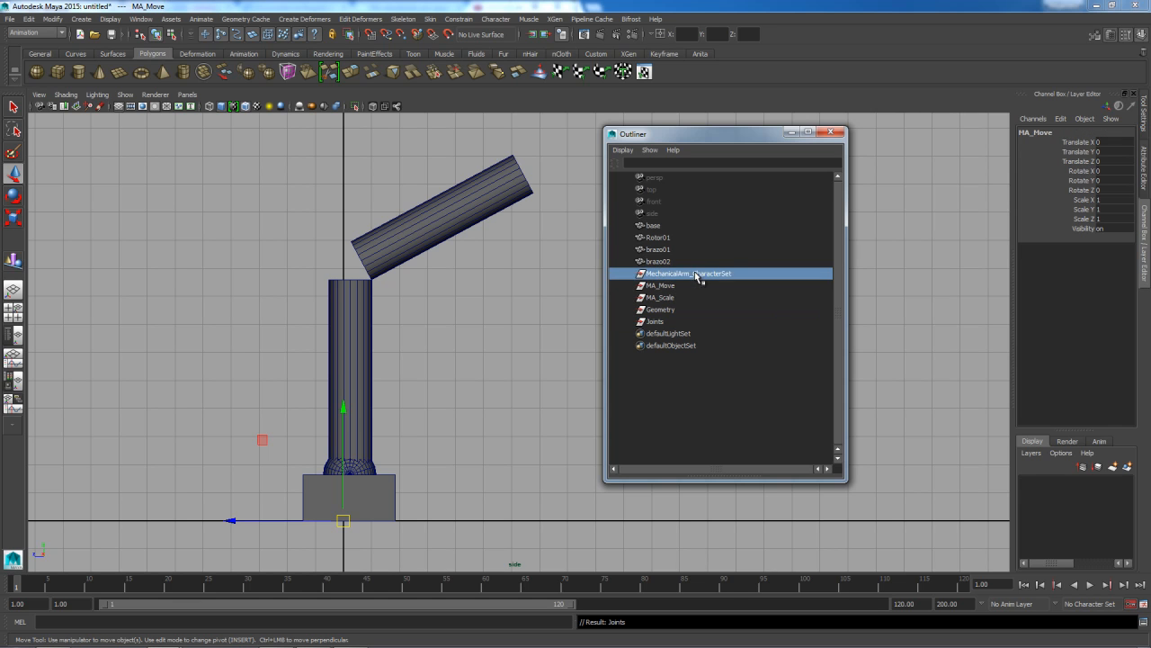
pyautogui.click(667, 287)
pyautogui.moveTo(667, 288)
pyautogui.mouseDown(button='middle')
pyautogui.moveTo(697, 277)
pyautogui.moveTo(678, 303)
pyautogui.moveTo(687, 287)
pyautogui.mouseUp(button='middle')
pyautogui.click(623, 274)
pyautogui.click(672, 298)
pyautogui.click(635, 286)
# Draw a NURBS circle on the grid around the robot arm's base in the maximized perspective view
pyautogui.click(660, 310)
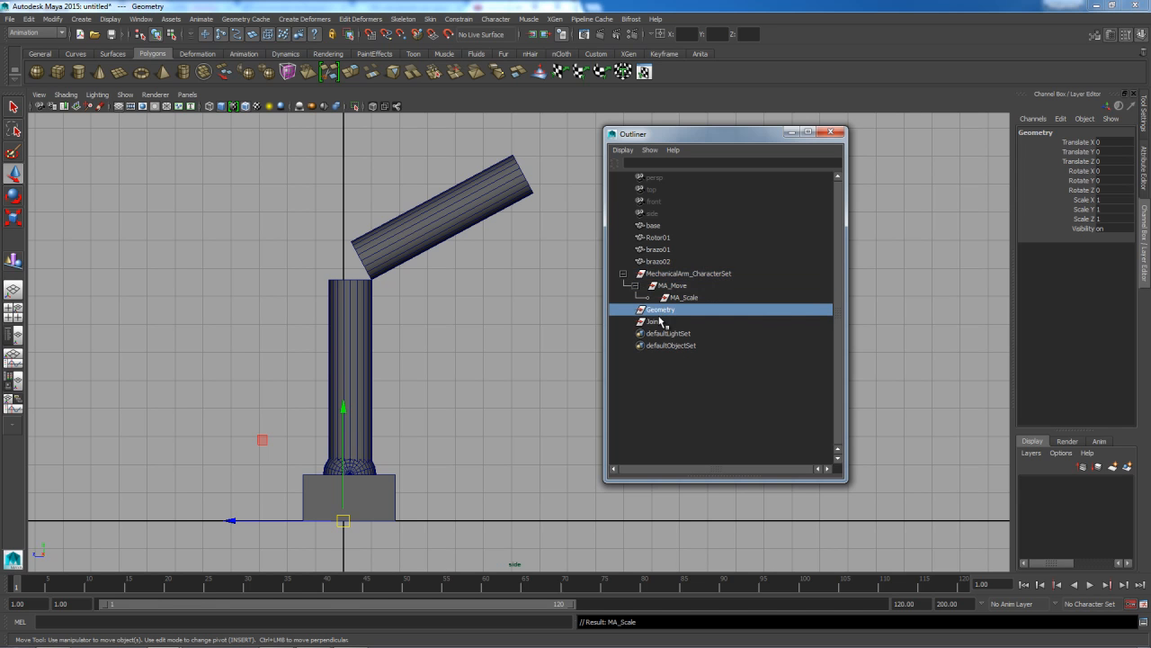
pyautogui.keyDown('ctrl'); pyautogui.click(656, 322); pyautogui.keyUp('ctrl')
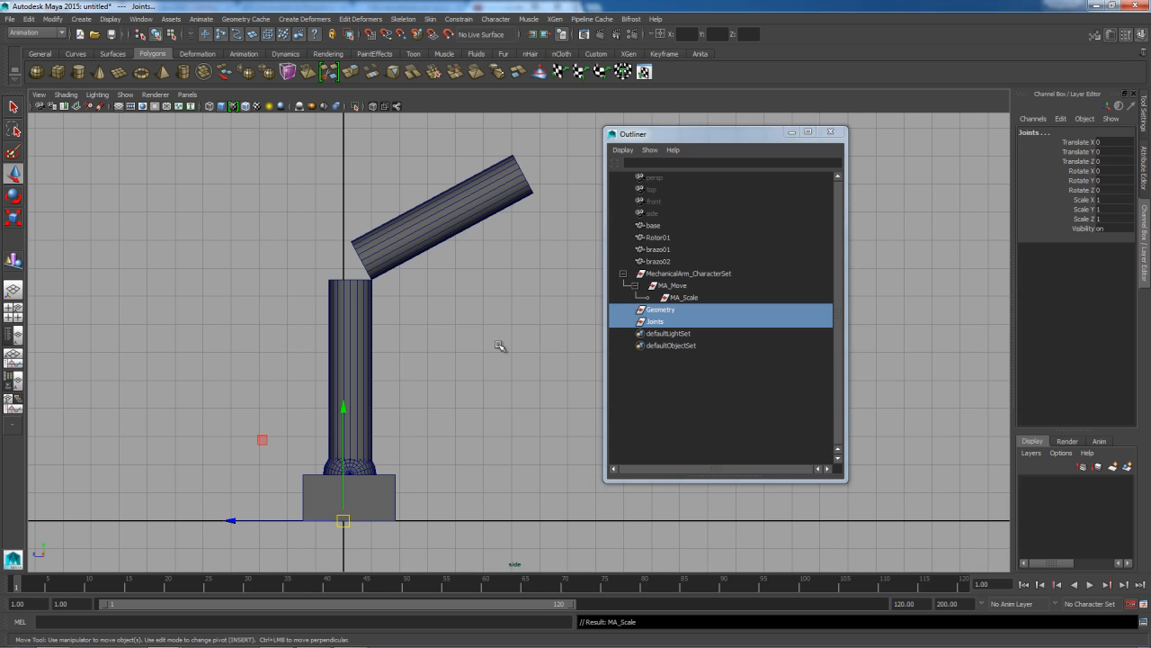
pyautogui.click(484, 306)
pyautogui.press('space')
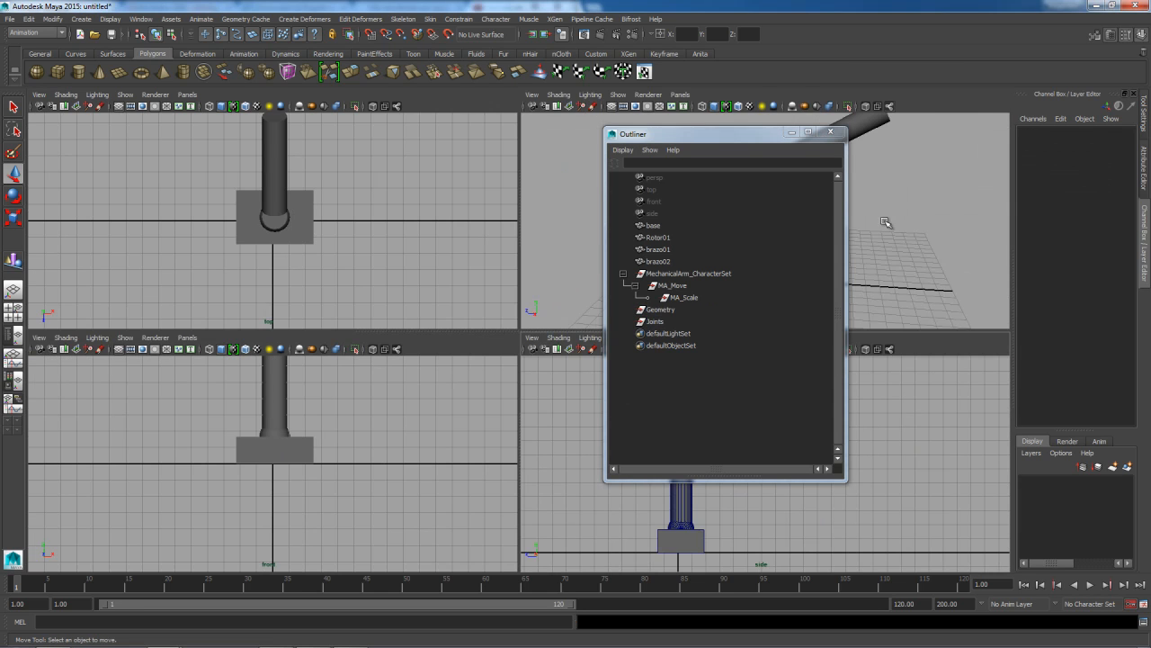
pyautogui.press('space')
pyautogui.moveTo(702, 135); pyautogui.dragTo(931, 164)
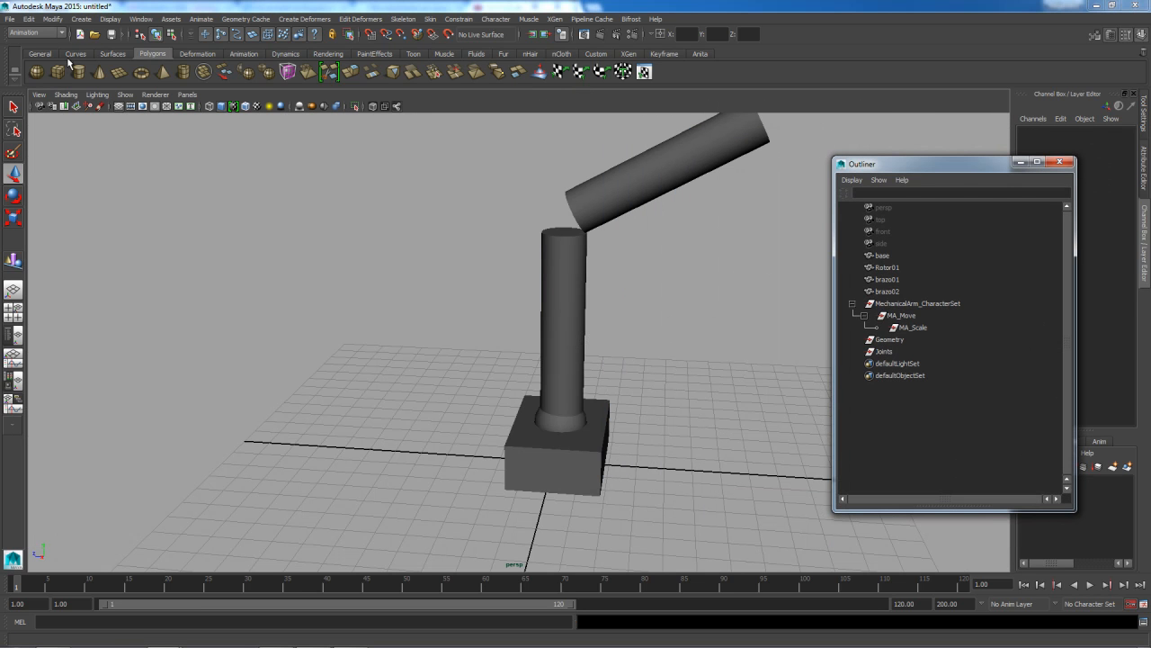
pyautogui.click(74, 54)
pyautogui.click(36, 71)
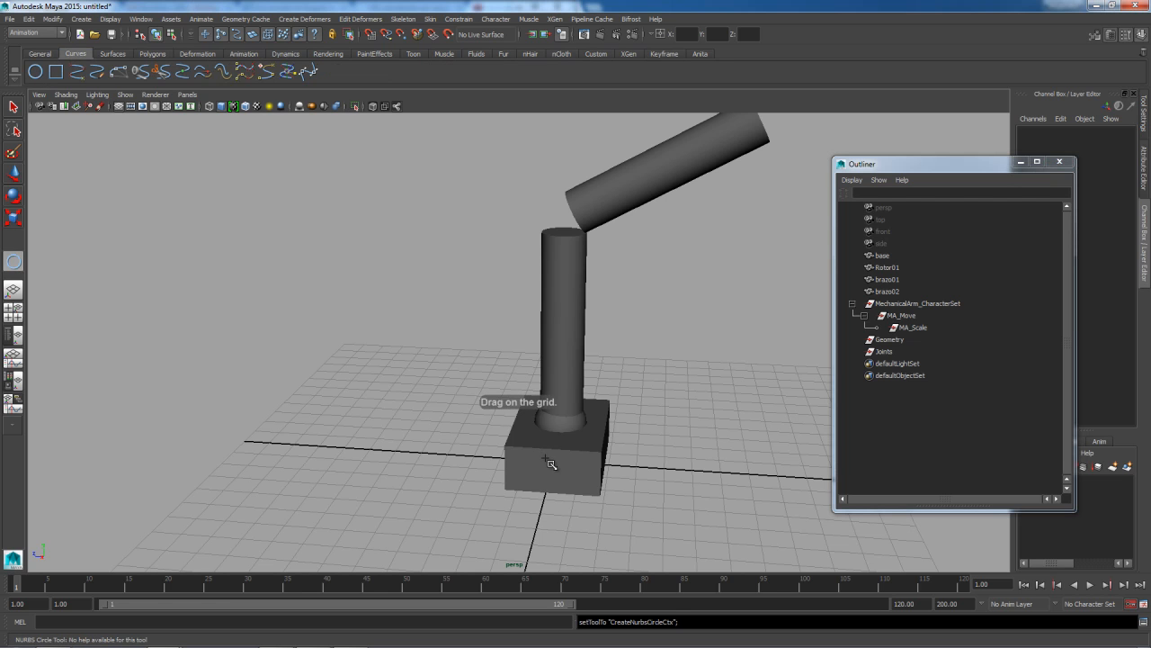
pyautogui.moveTo(551, 463); pyautogui.dragTo(624, 503)
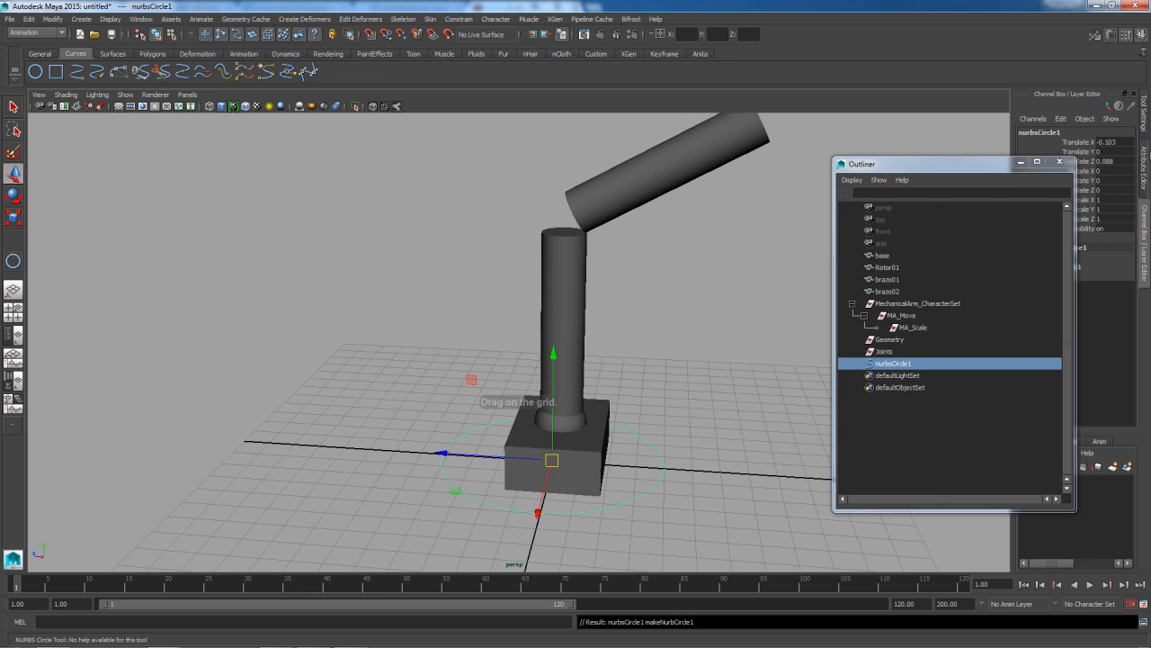
# Set the circle's Translate X, Y and Z to 0 and rename it cc_MA
pyautogui.moveTo(1115, 142); pyautogui.dragTo(1120, 171)
pyautogui.write('0')
pyautogui.press('Return')
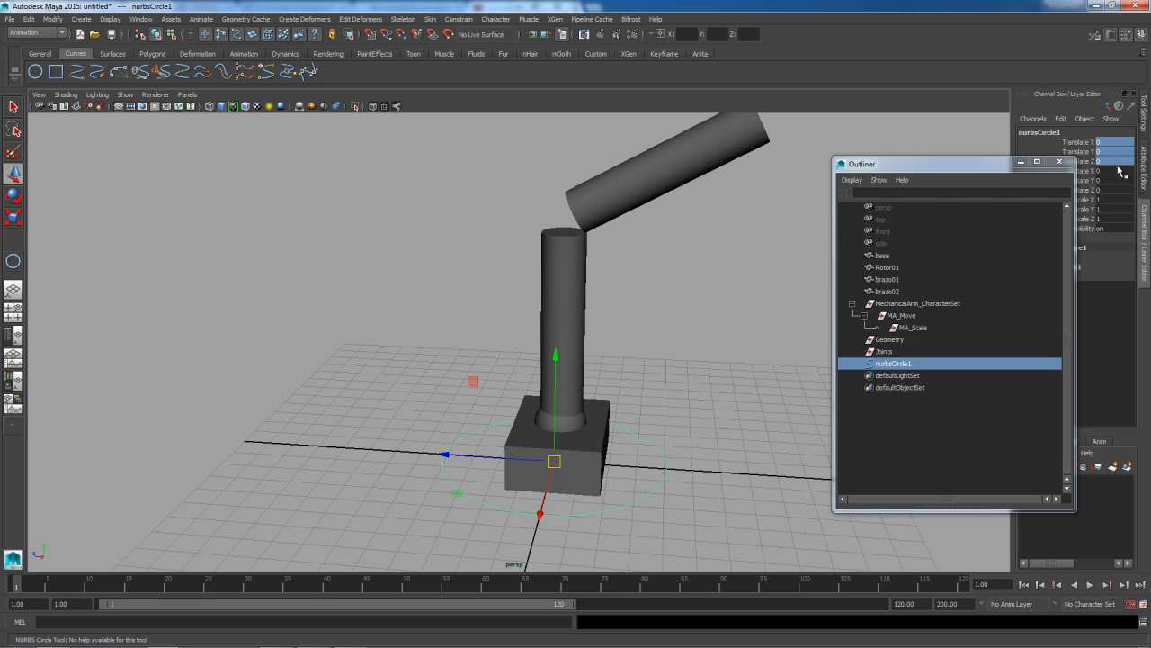
pyautogui.doubleClick(1037, 132)
pyautogui.write('cc_MA')
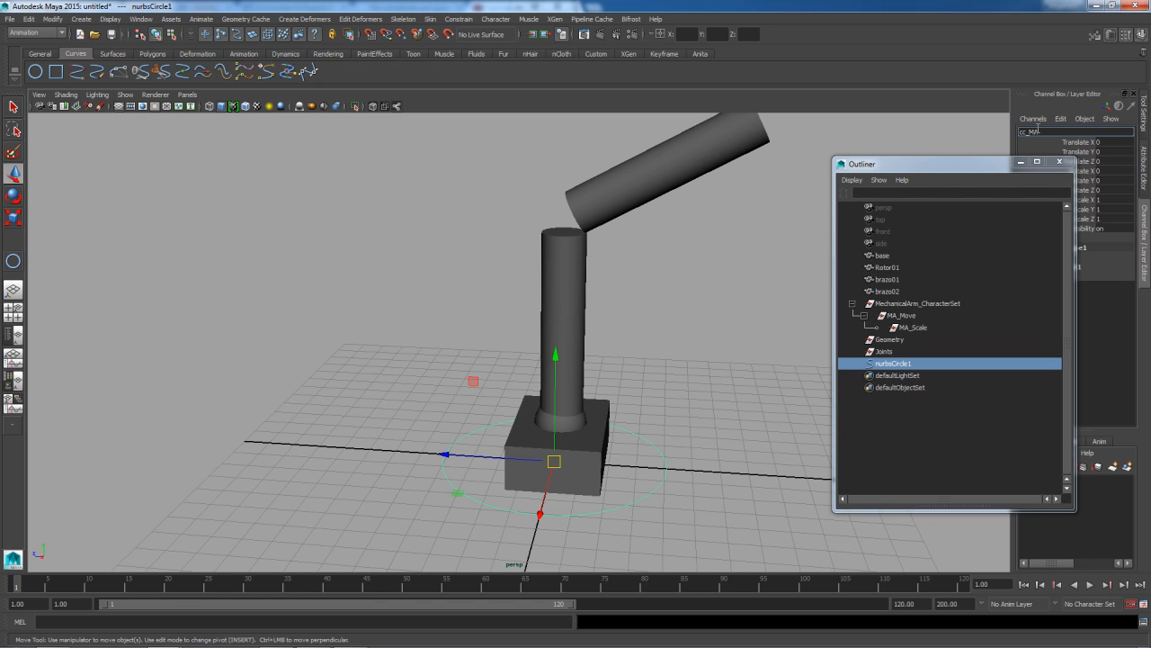
pyautogui.press('Return')
# Parent cc_MA under MA_Scale, place the Geometry and Joints groups under cc_MA, and clear the selection
pyautogui.moveTo(892, 366); pyautogui.dragTo(922, 342, button='middle')
pyautogui.click(875, 328)
pyautogui.click(902, 352)
pyautogui.keyDown('shift'); pyautogui.click(886, 363); pyautogui.keyUp('shift')
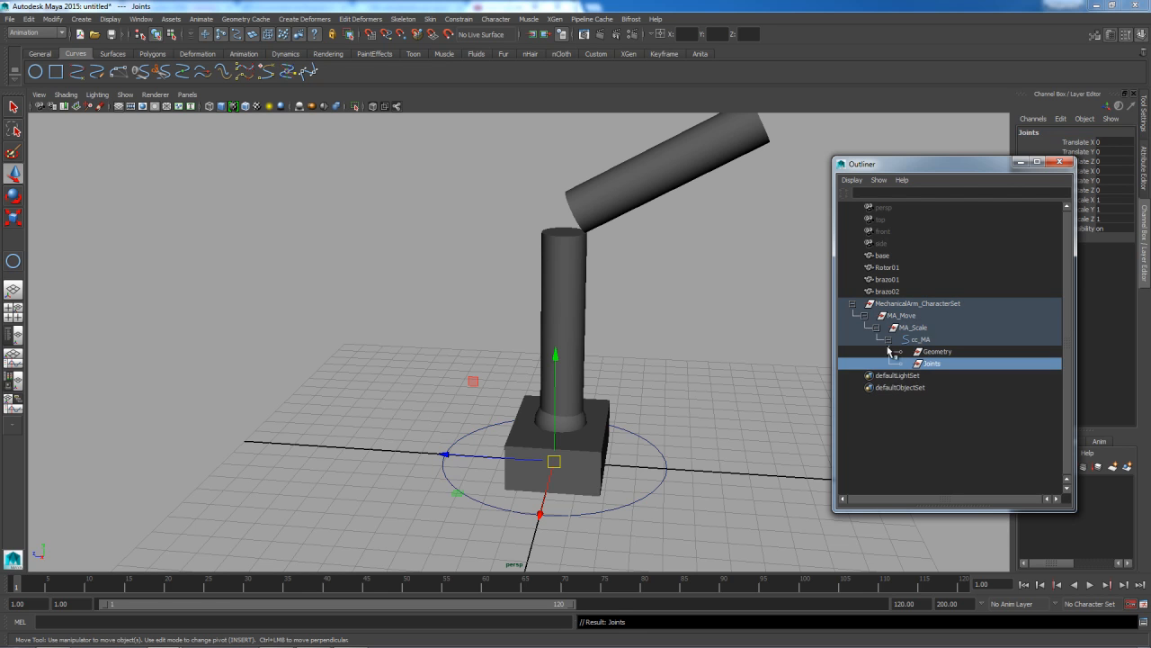
pyautogui.click(936, 442)
# Group the base object on its own and name the group grp_base
pyautogui.click(887, 260)
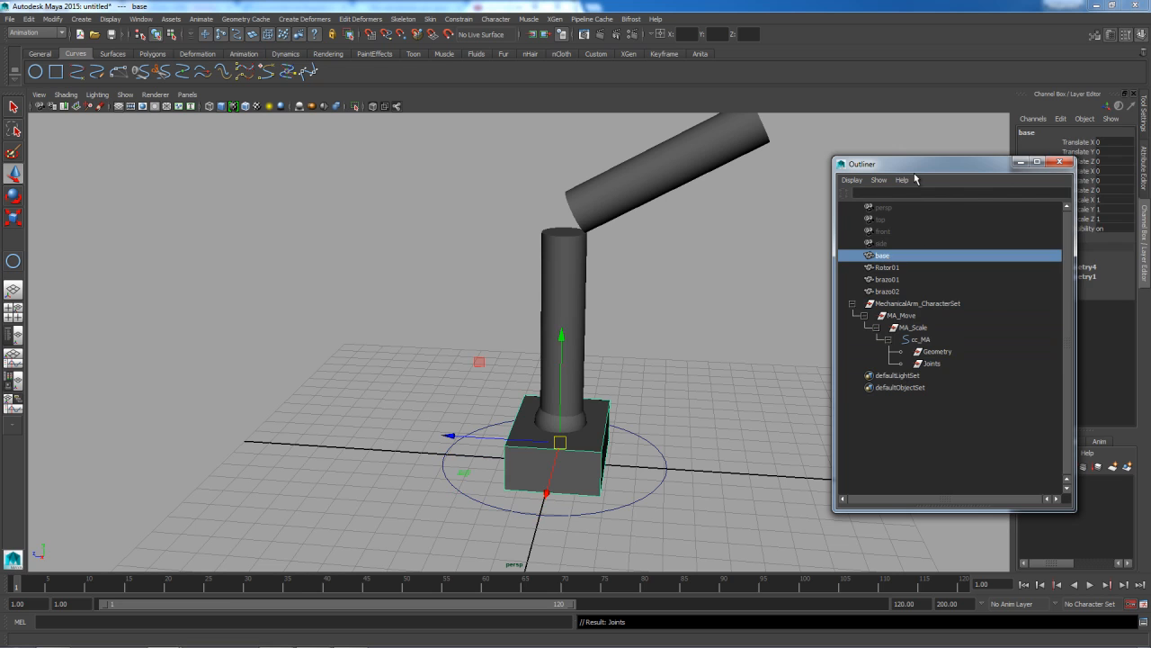
pyautogui.moveTo(921, 171); pyautogui.dragTo(775, 171)
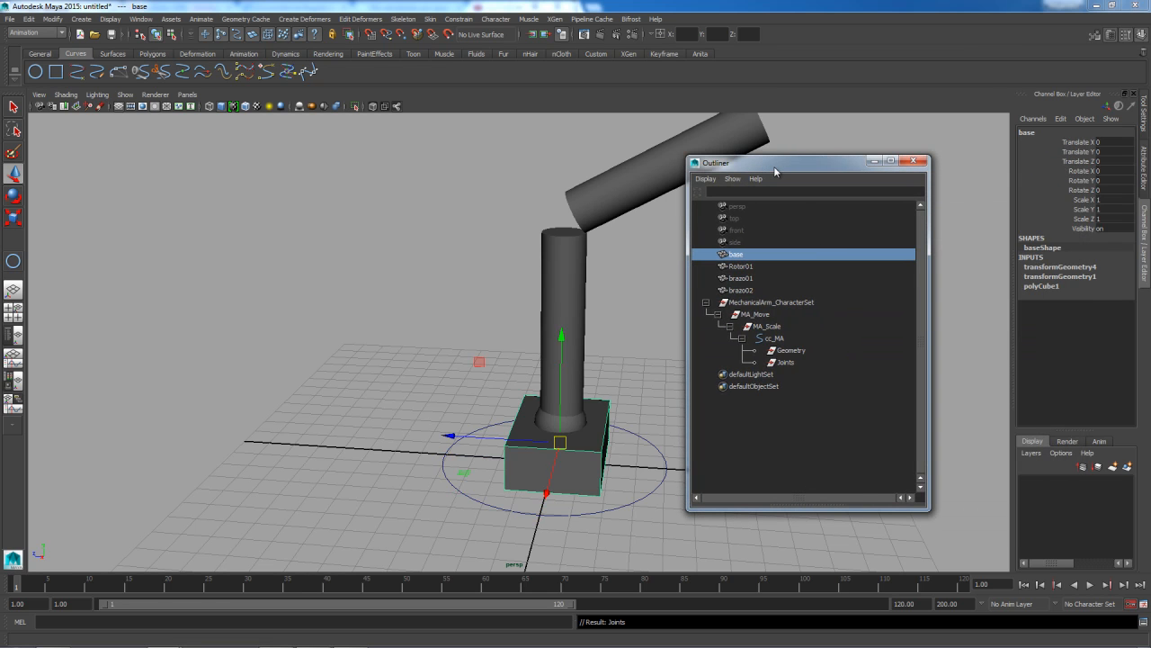
pyautogui.doubleClick(742, 257)
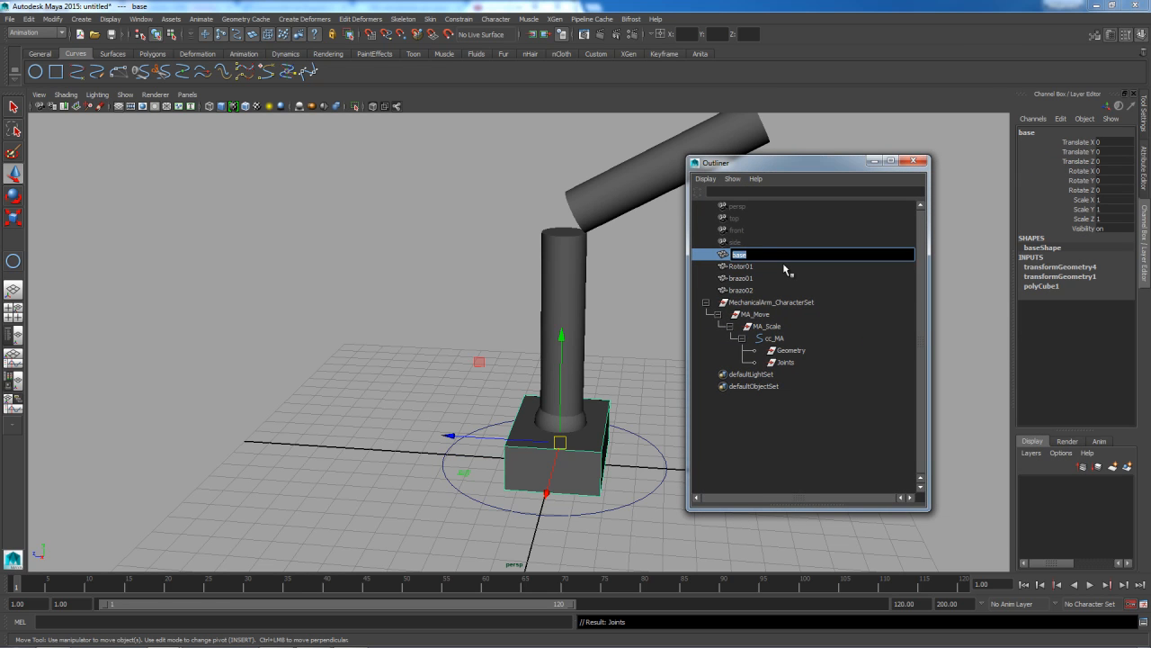
pyautogui.press('Return')
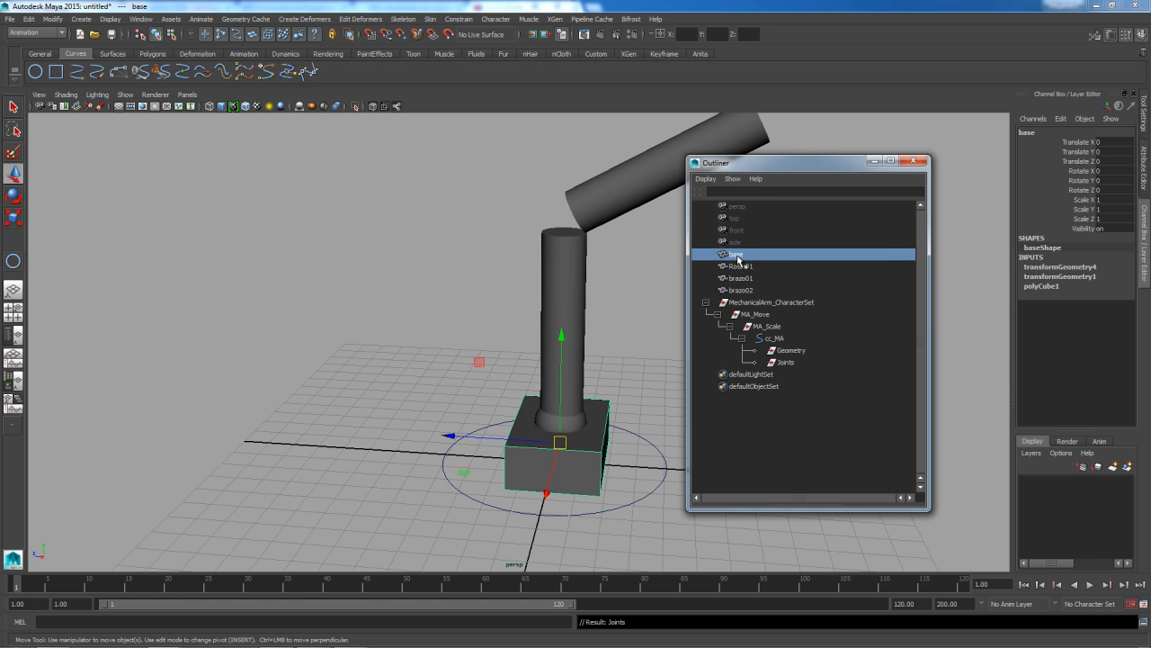
pyautogui.hotkey('ctrl', 'g')
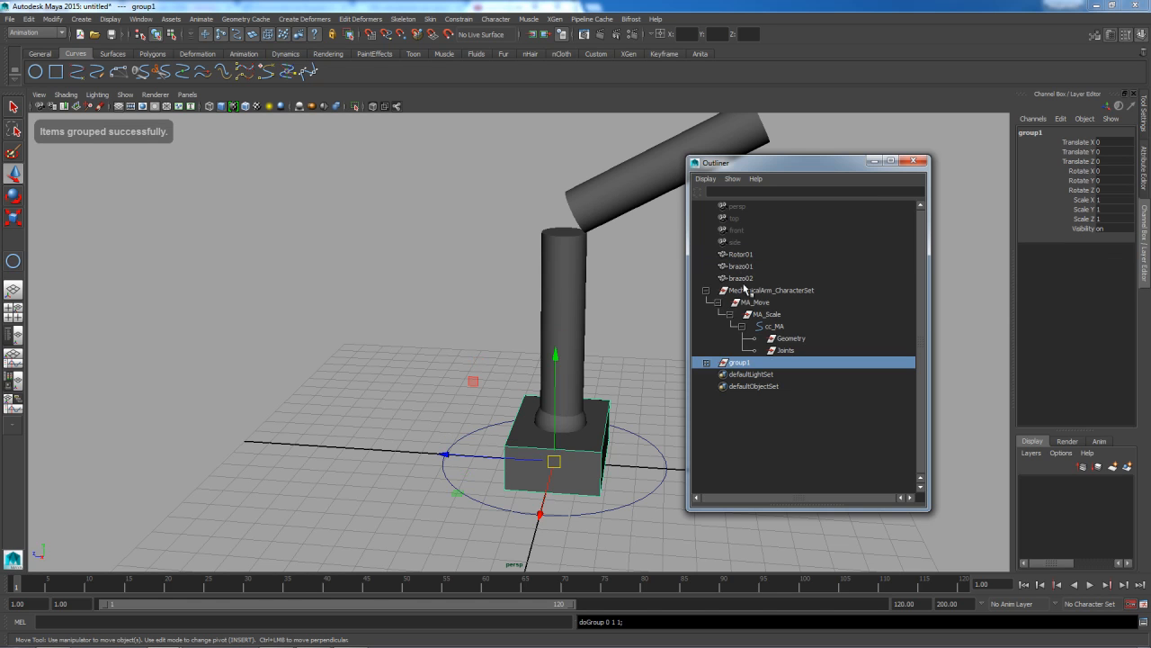
pyautogui.doubleClick(772, 362)
pyautogui.write('grp_base')
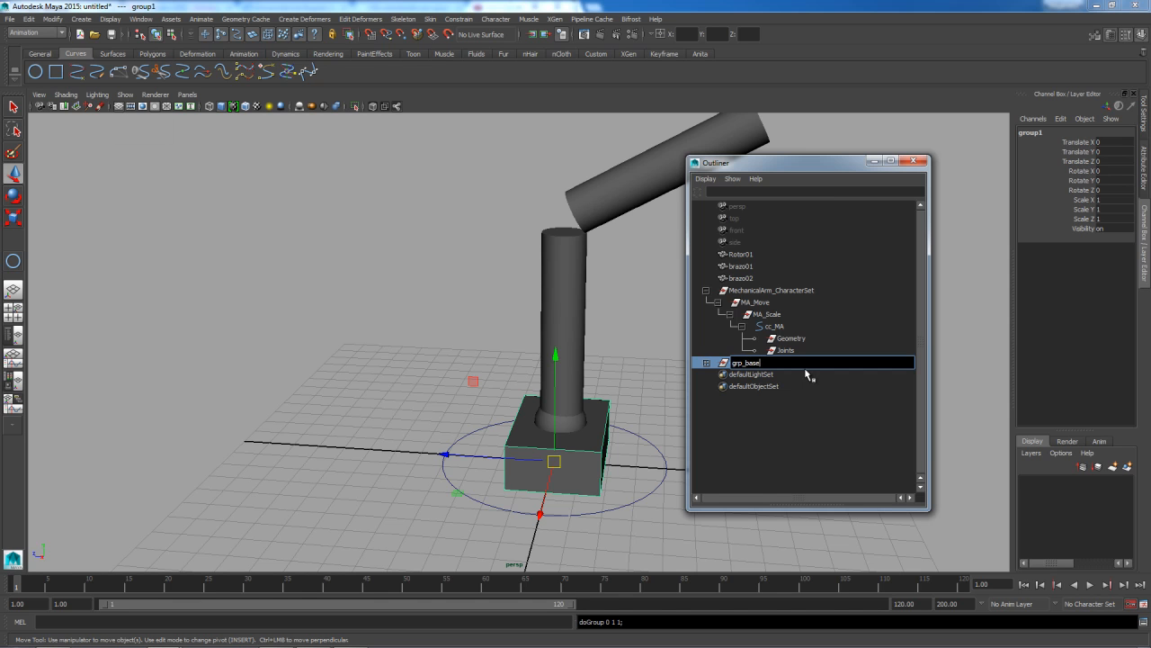
pyautogui.press('Return')
# Parent grp_base under the Geometry group, expand it and clear the selection
pyautogui.moveTo(733, 363); pyautogui.dragTo(806, 340, button='middle')
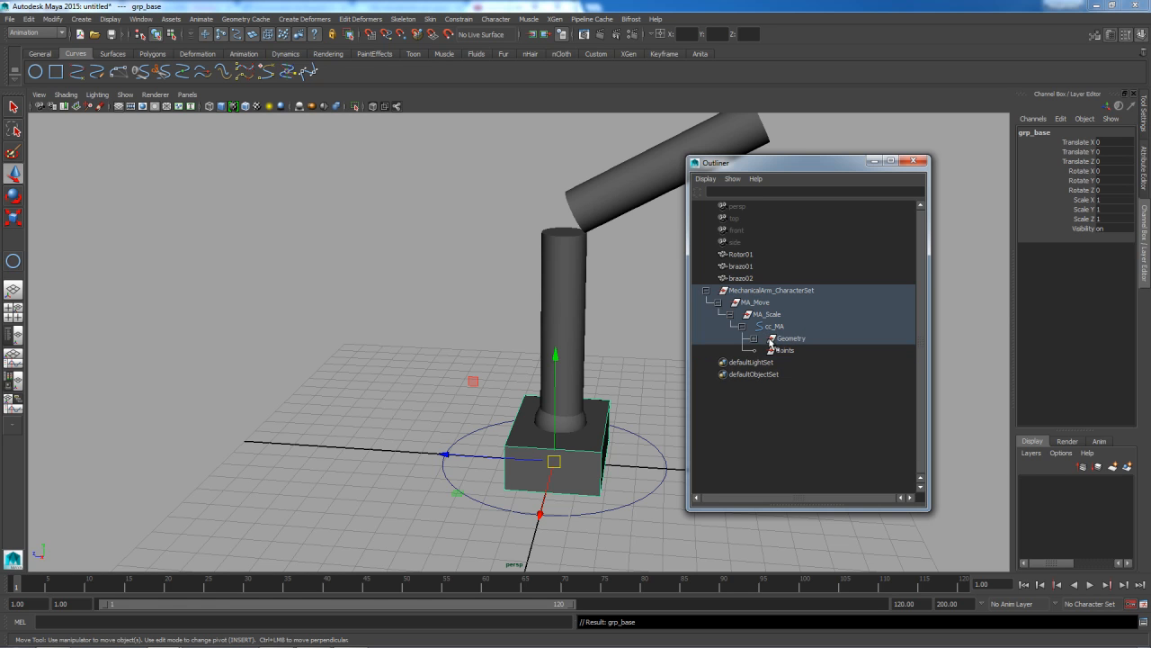
pyautogui.click(765, 350)
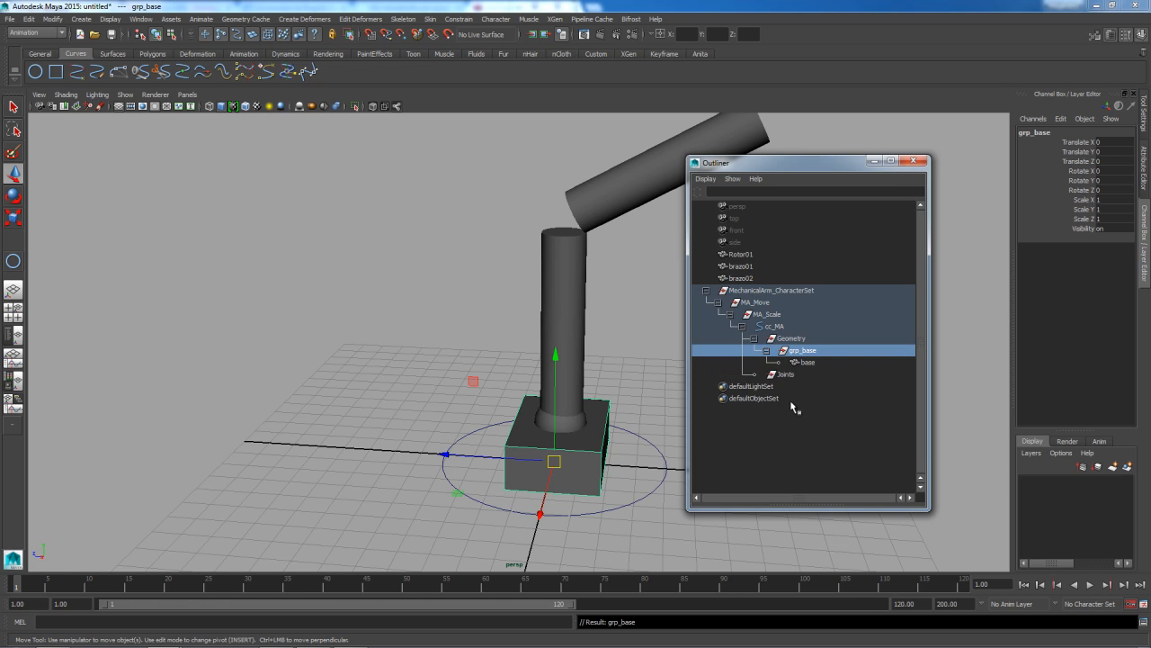
pyautogui.click(788, 447)
# Group the Rotor01 object on its own, name the group grp_Rotor01, parent it under Geometry and expand it
pyautogui.doubleClick(746, 255)
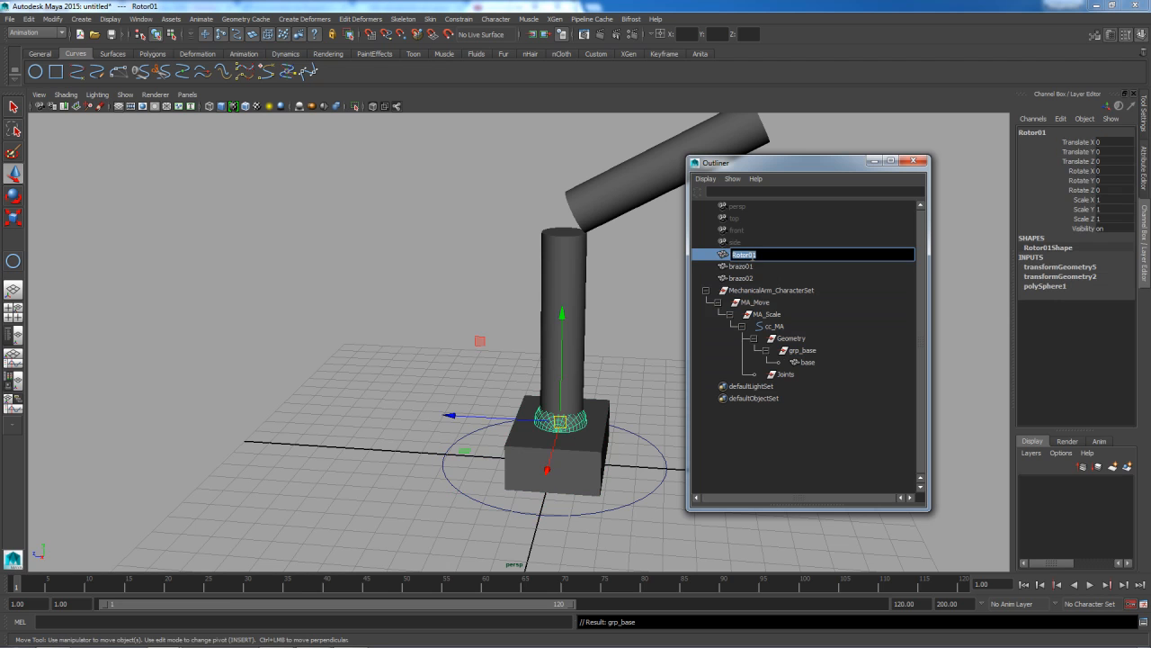
pyautogui.press('Return')
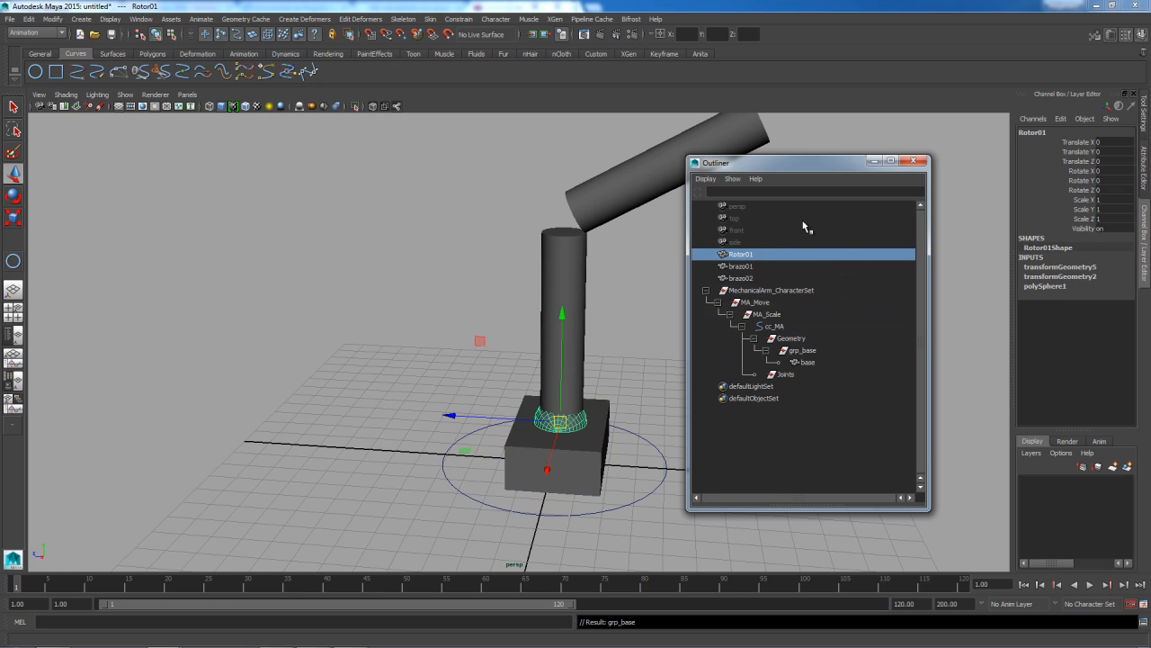
pyautogui.hotkey('ctrl', 'g')
pyautogui.doubleClick(743, 374)
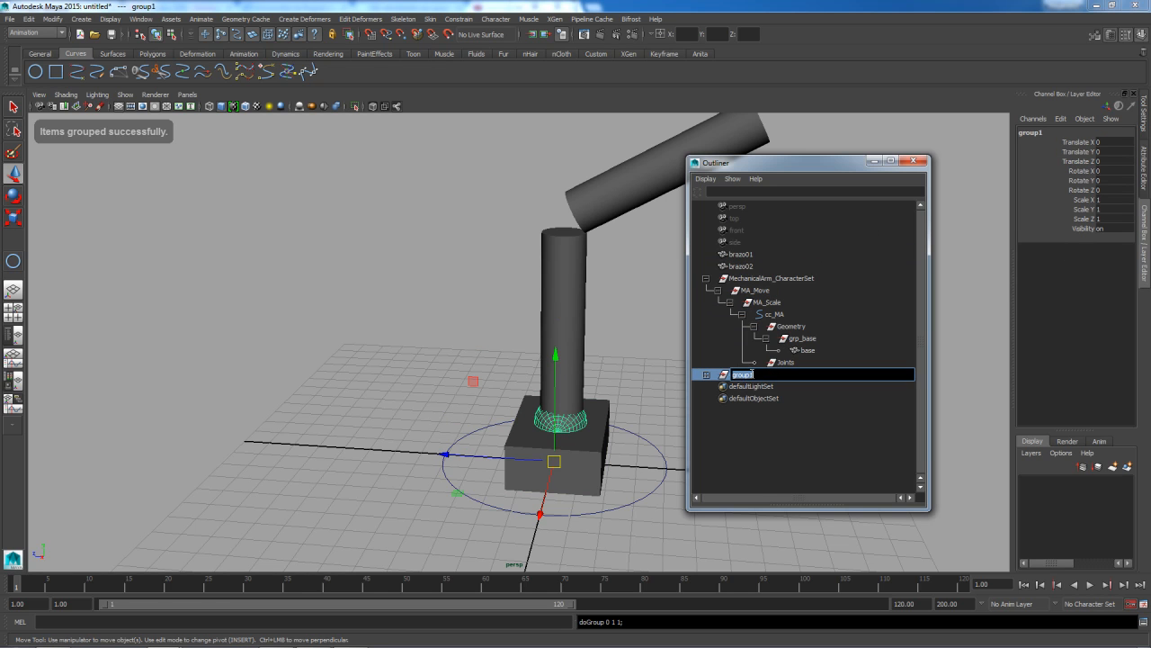
pyautogui.write('grp_Rotor01')
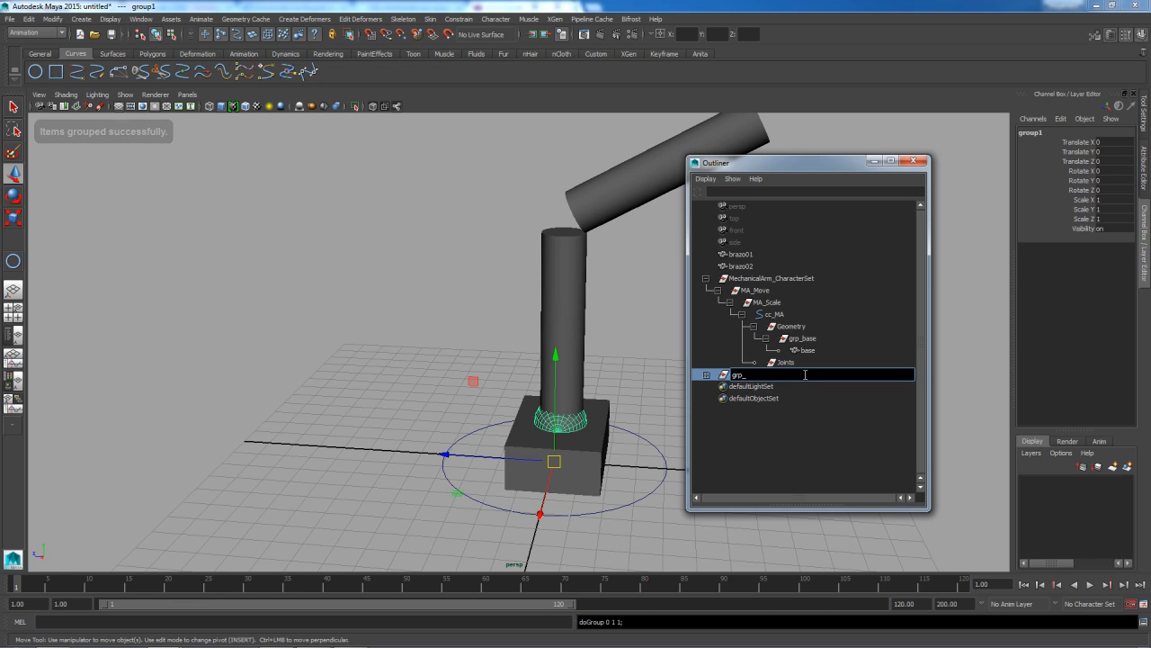
pyautogui.press('Return')
pyautogui.moveTo(710, 376); pyautogui.dragTo(805, 329)
pyautogui.click(767, 361)
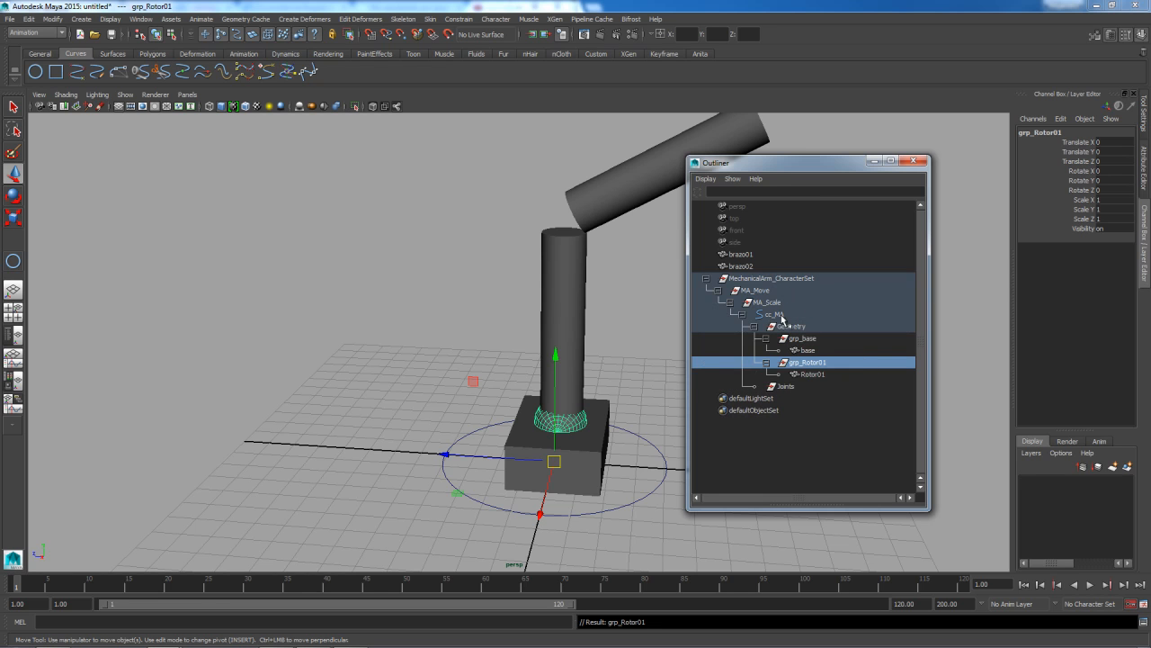
# Group brazo01 on its own, name the group grp_brazo01, parent it under Geometry and expand it
pyautogui.click(758, 259)
pyautogui.doubleClick(751, 254)
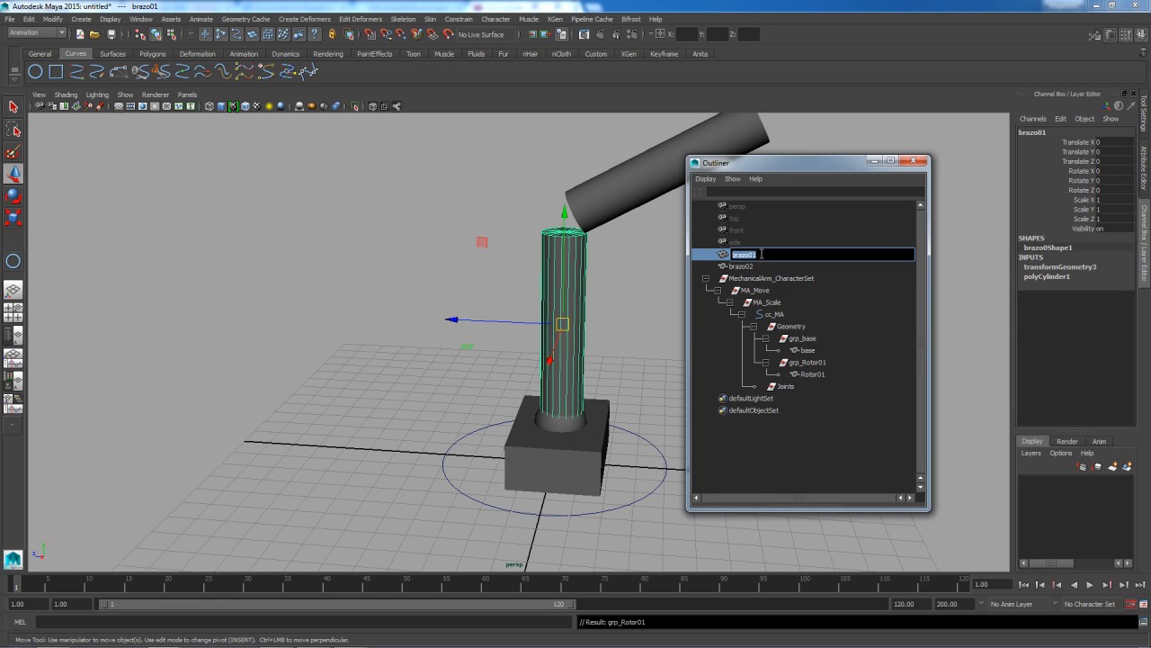
pyautogui.press('Return')
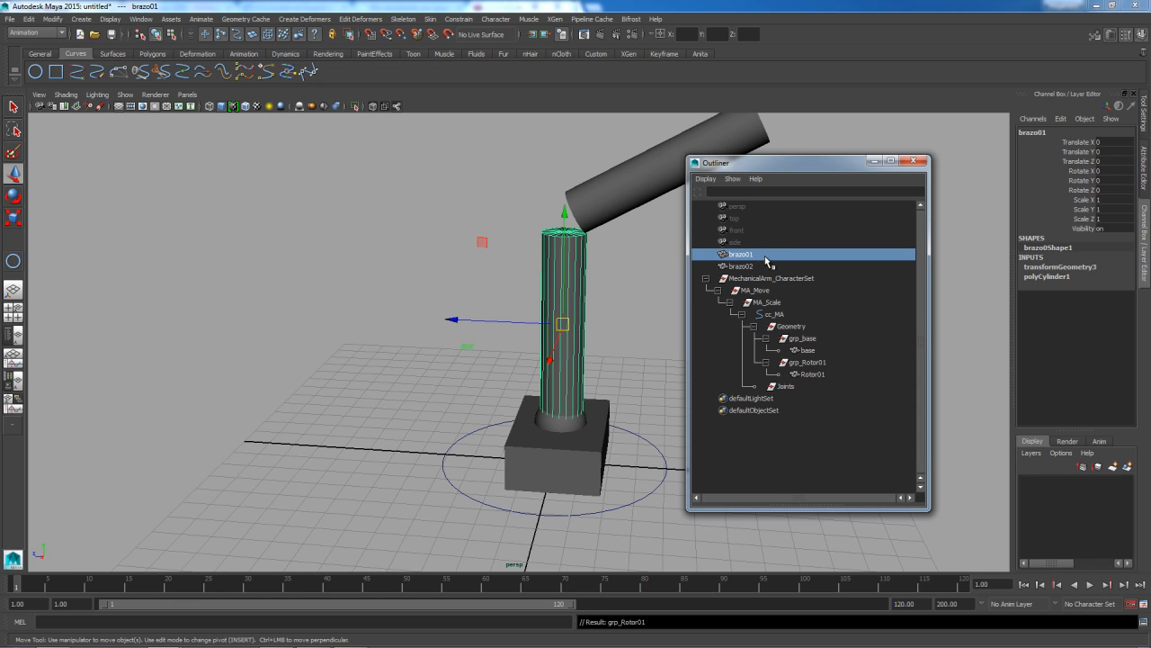
pyautogui.hotkey('ctrl', 'g')
pyautogui.doubleClick(741, 386)
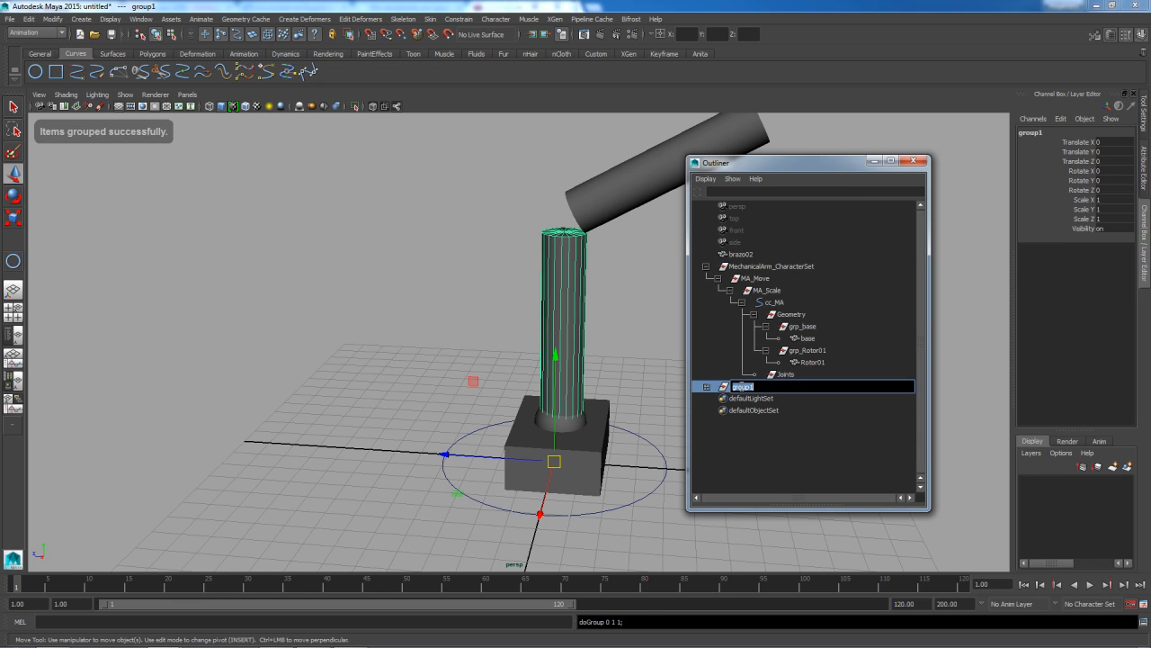
pyautogui.write('grp_brazo01')
pyautogui.press('Return')
pyautogui.moveTo(739, 389); pyautogui.dragTo(772, 381, button='middle')
pyautogui.click(766, 374)
# Group brazo02 as grp_brazo02, parent that group under Geometry, expand it and clear the selection
pyautogui.doubleClick(753, 255)
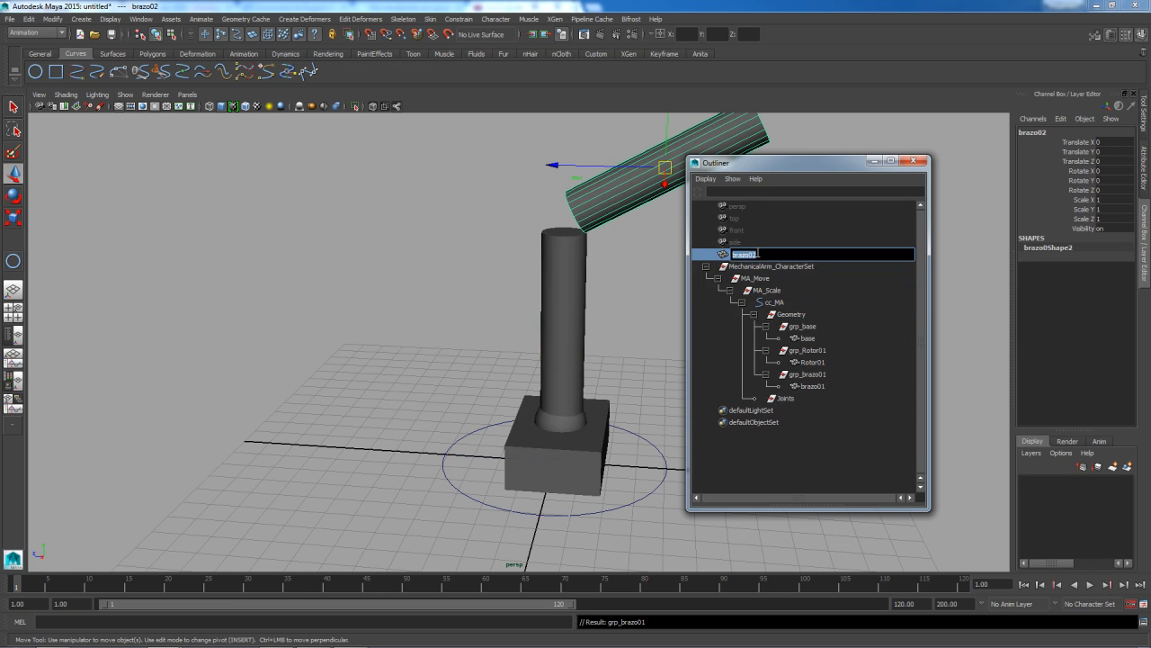
pyautogui.press('Return')
pyautogui.hotkey('ctrl', 'g')
pyautogui.doubleClick(743, 399)
pyautogui.write('grp_brazo02')
pyautogui.press('Return')
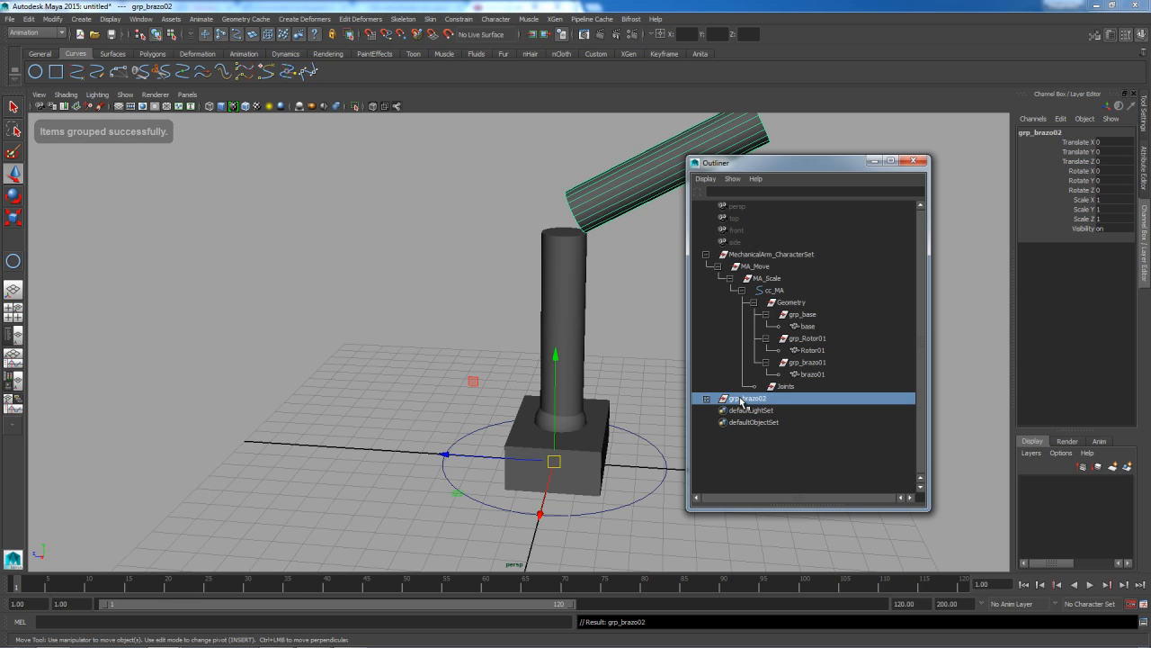
pyautogui.click(706, 398)
pyautogui.moveTo(750, 401); pyautogui.dragTo(781, 304, button='middle')
pyautogui.click(766, 387)
pyautogui.click(441, 390)
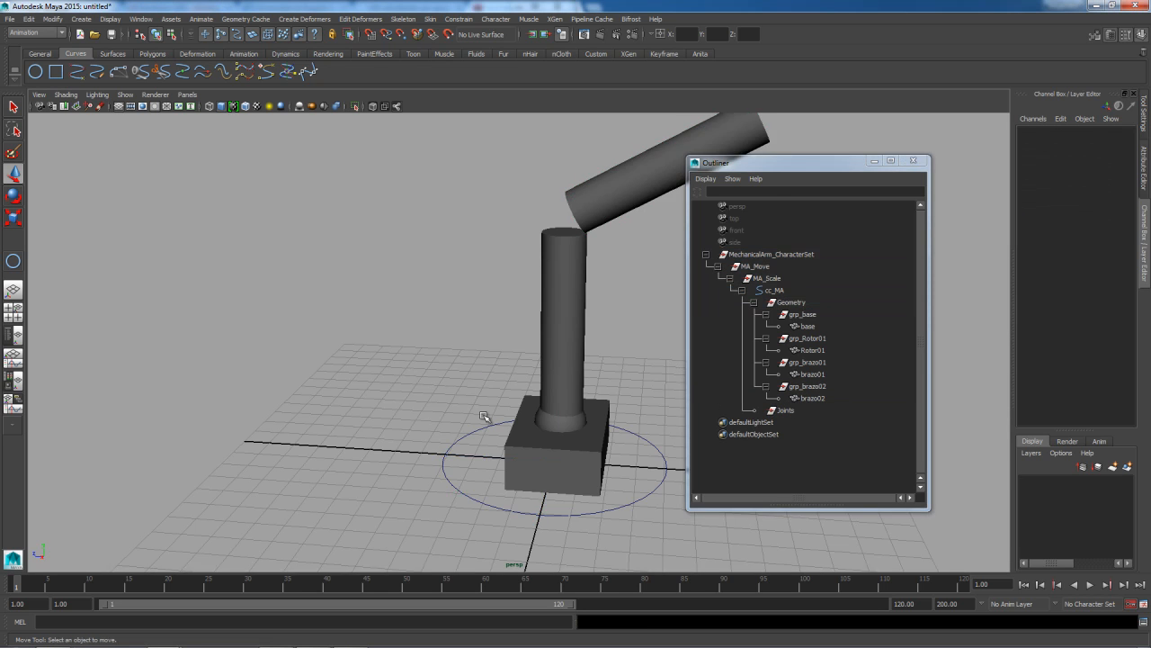
pyautogui.keyDown('alt'); pyautogui.moveTo(483, 416); pyautogui.dragTo(366, 404, button='middle'); pyautogui.keyUp('alt')
pyautogui.keyDown('alt'); pyautogui.moveTo(366, 404); pyautogui.dragTo(390, 450); pyautogui.keyUp('alt')
pyautogui.keyDown('alt'); pyautogui.moveTo(391, 449); pyautogui.dragTo(372, 414, button='right'); pyautogui.keyUp('alt')
pyautogui.moveTo(371, 415)
pyautogui.keyDown('alt'); pyautogui.mouseDown()
pyautogui.moveTo(327, 411)
pyautogui.moveTo(373, 419)
pyautogui.mouseUp(); pyautogui.keyUp('alt')
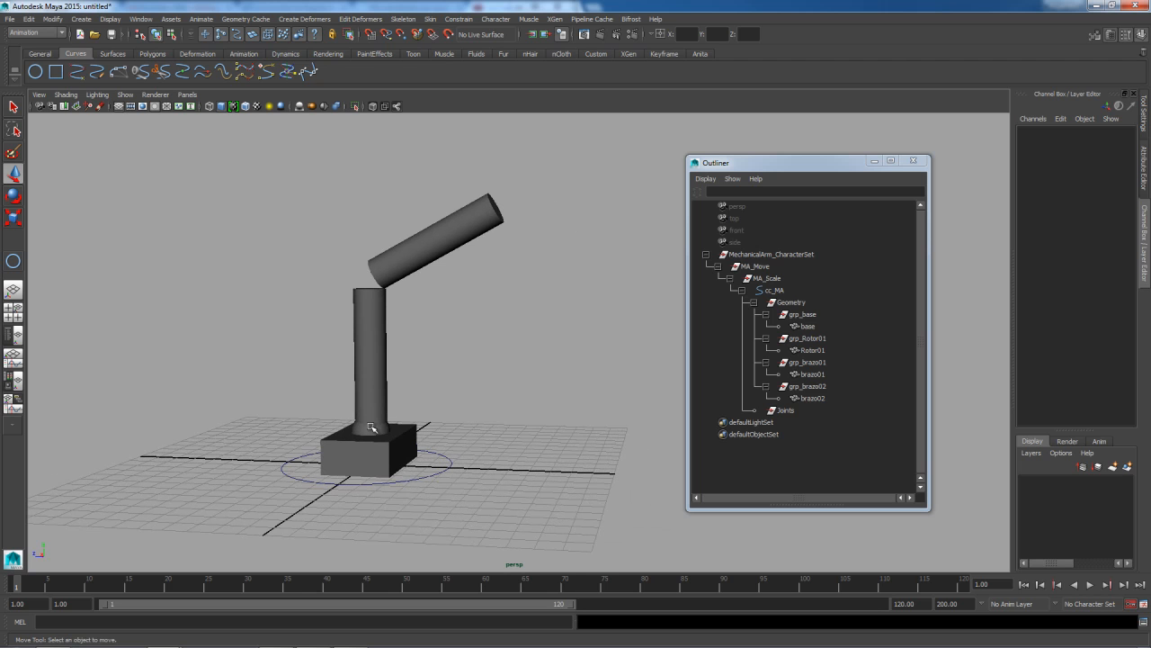
pyautogui.keyDown('alt'); pyautogui.moveTo(447, 437); pyautogui.dragTo(445, 432); pyautogui.keyUp('alt')
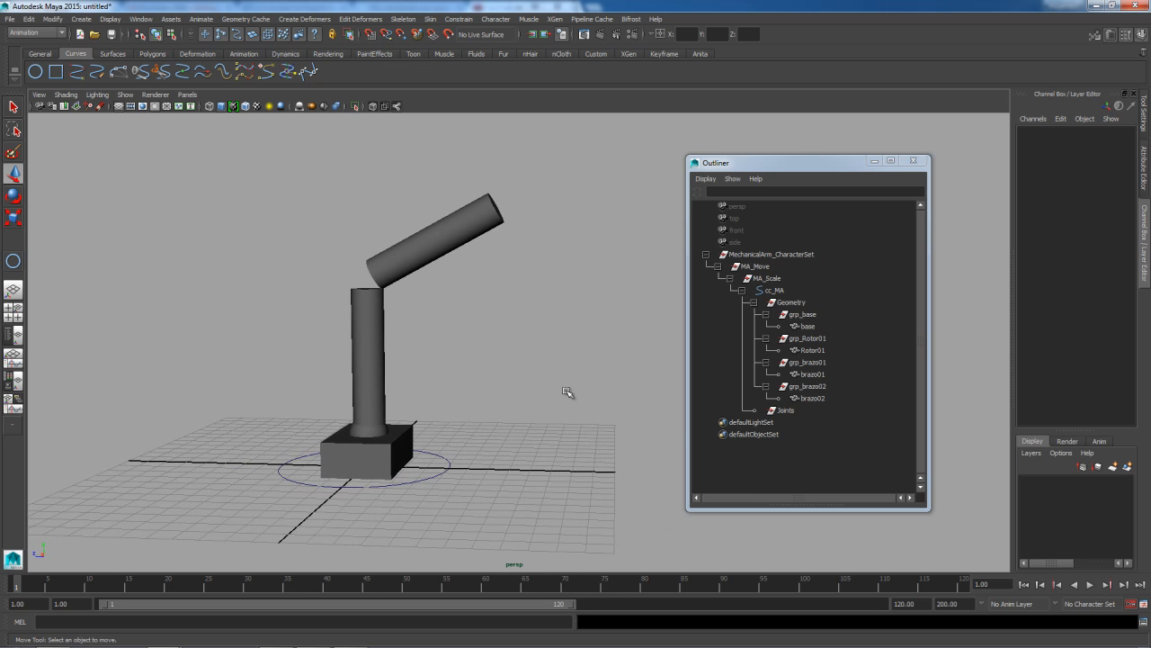
# Switch to a full-size side view of the arm and move the Outliner clear of the model
pyautogui.press('space')
pyautogui.moveTo(779, 162); pyautogui.dragTo(360, 173)
pyautogui.keyDown('alt'); pyautogui.moveTo(782, 506); pyautogui.dragTo(830, 504, button='middle'); pyautogui.keyUp('alt')
pyautogui.press('space')
pyautogui.keyDown('alt'); pyautogui.moveTo(809, 414); pyautogui.dragTo(886, 401, button='middle'); pyautogui.keyUp('alt')
pyautogui.moveTo(344, 170); pyautogui.dragTo(217, 169)
pyautogui.keyDown('alt'); pyautogui.moveTo(661, 339); pyautogui.dragTo(559, 329, button='middle'); pyautogui.keyUp('alt')
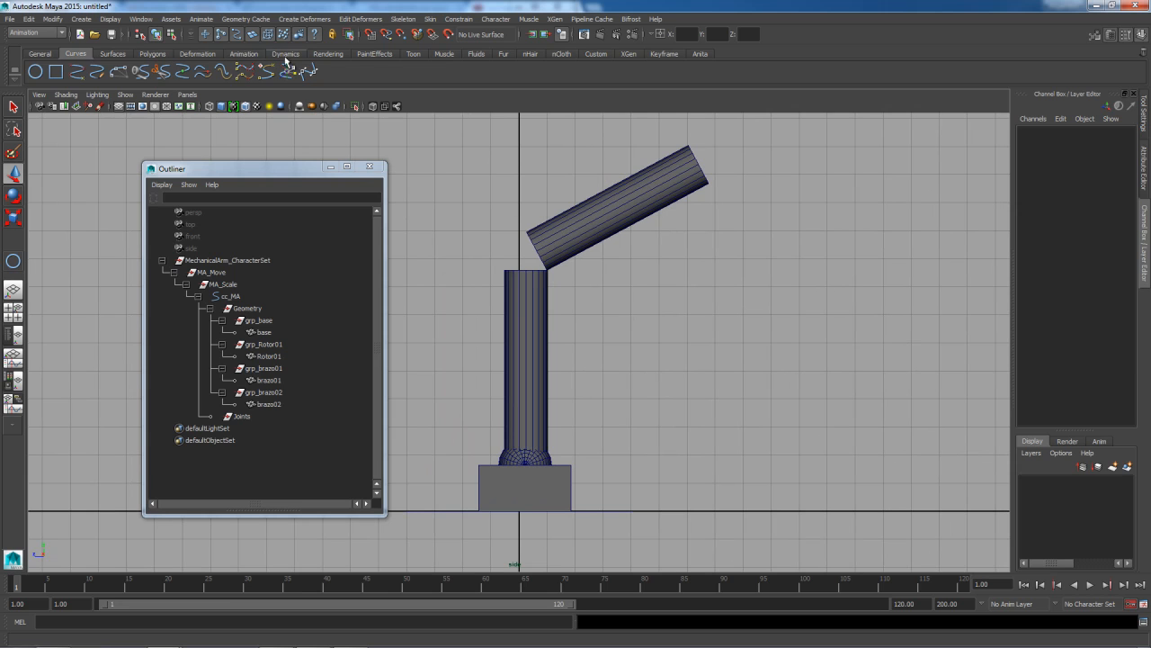
# In wireframe display, start a joint chain with a root joint in the base below the rotor's centre and a second joint at the rotor's centre
pyautogui.click(244, 53)
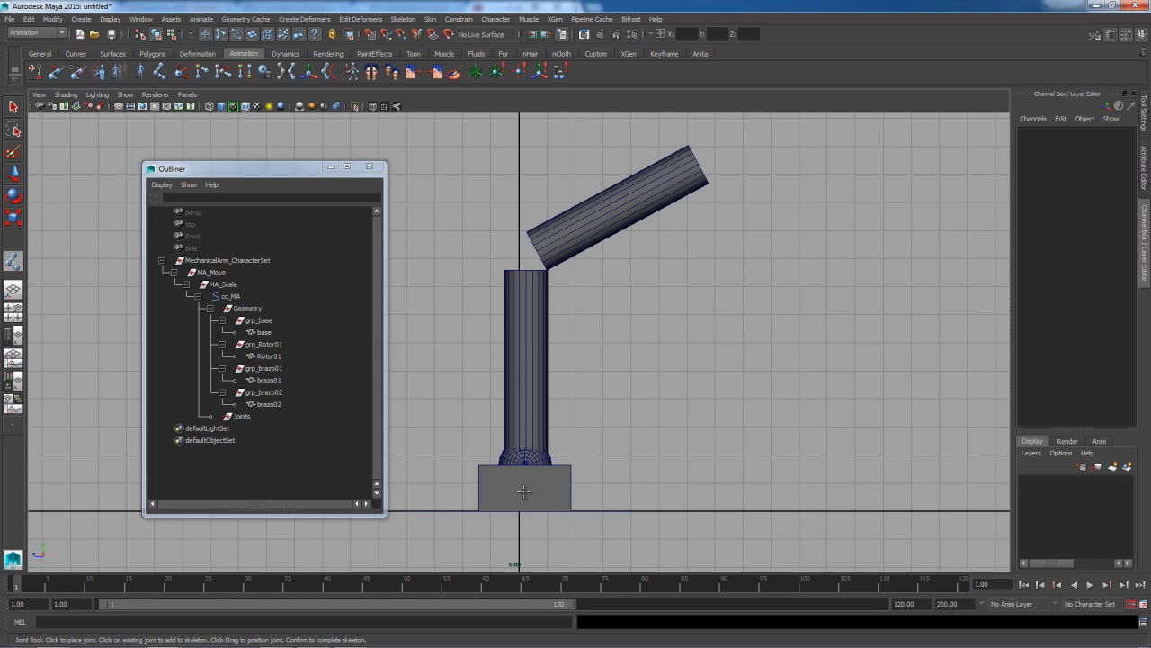
pyautogui.press('4')
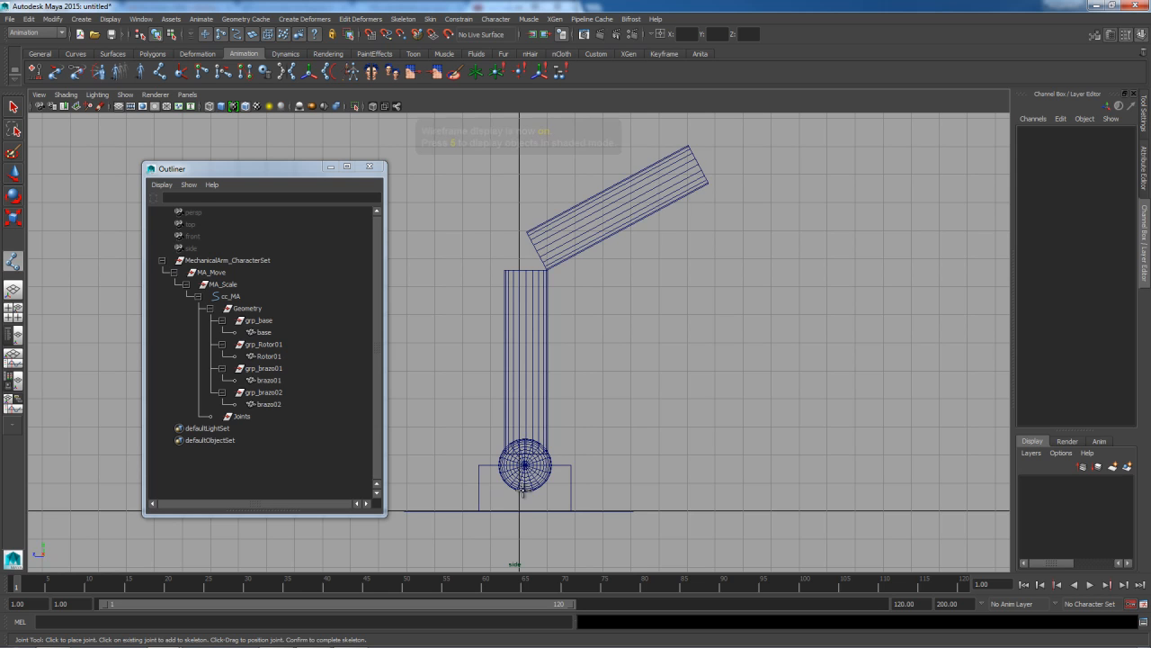
pyautogui.scroll(5, 525, 489)
pyautogui.keyDown('alt'); pyautogui.moveTo(528, 488); pyautogui.dragTo(582, 243, button='middle'); pyautogui.keyUp('alt')
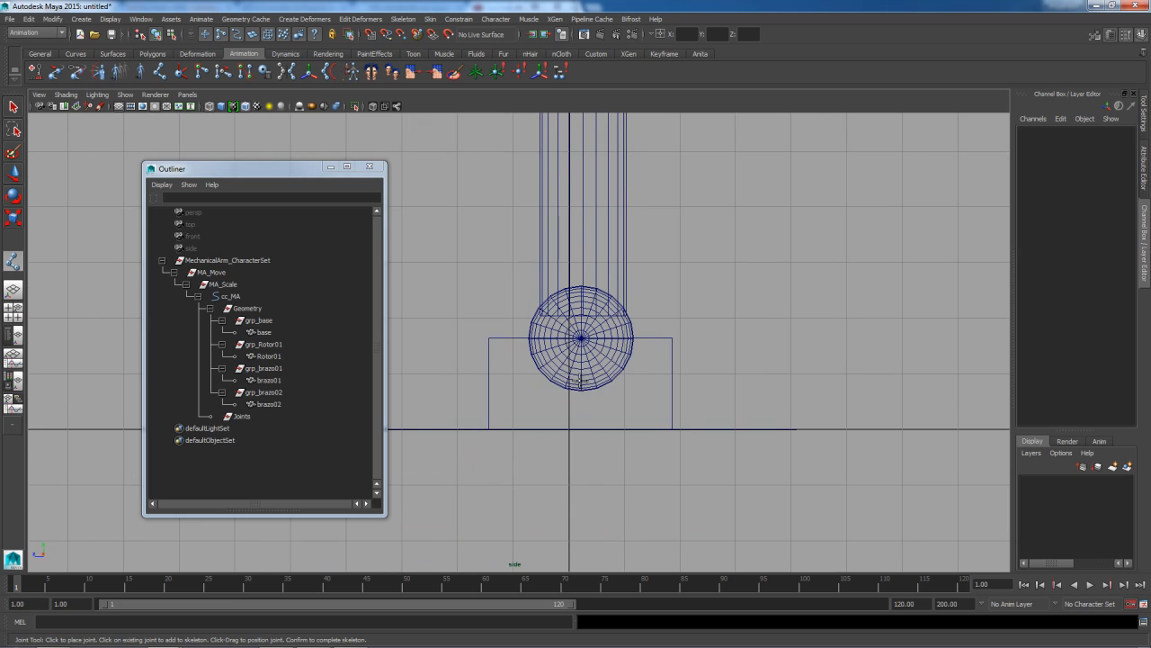
pyautogui.click(582, 378)
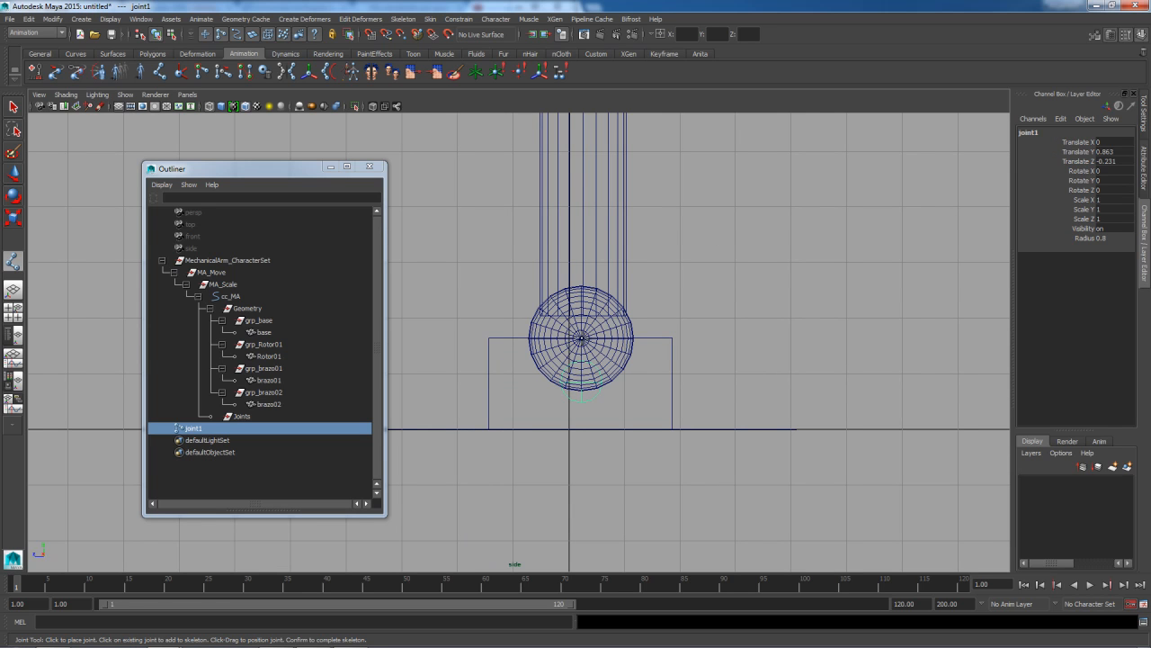
pyautogui.click(581, 338)
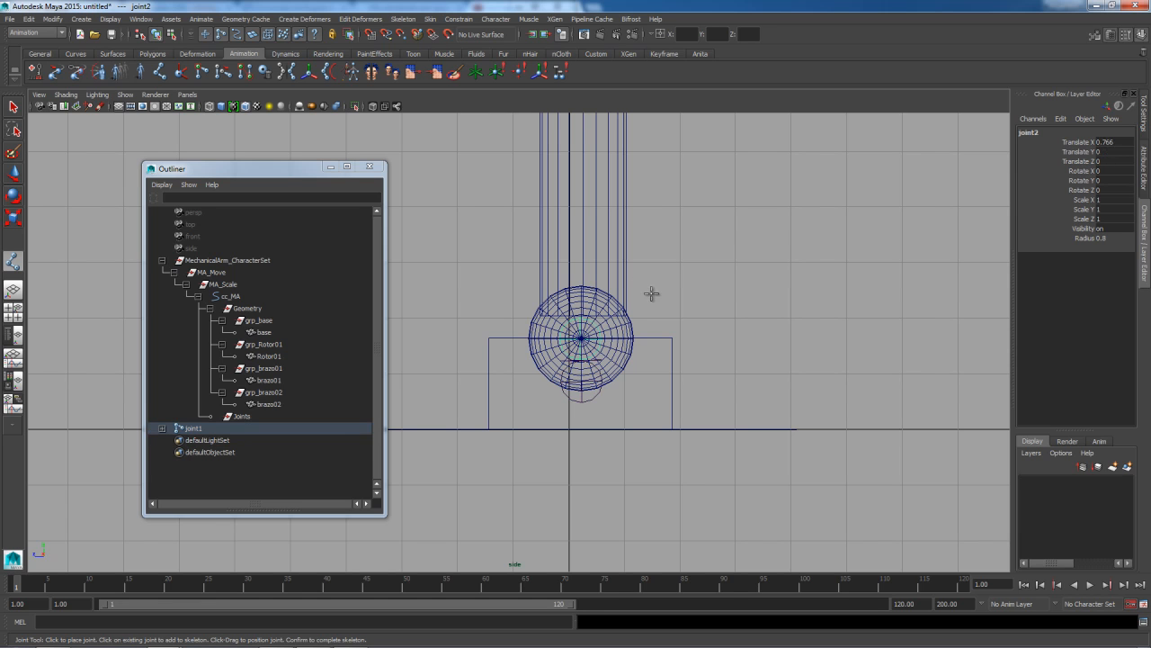
pyautogui.hotkey('ctrl', 'z')
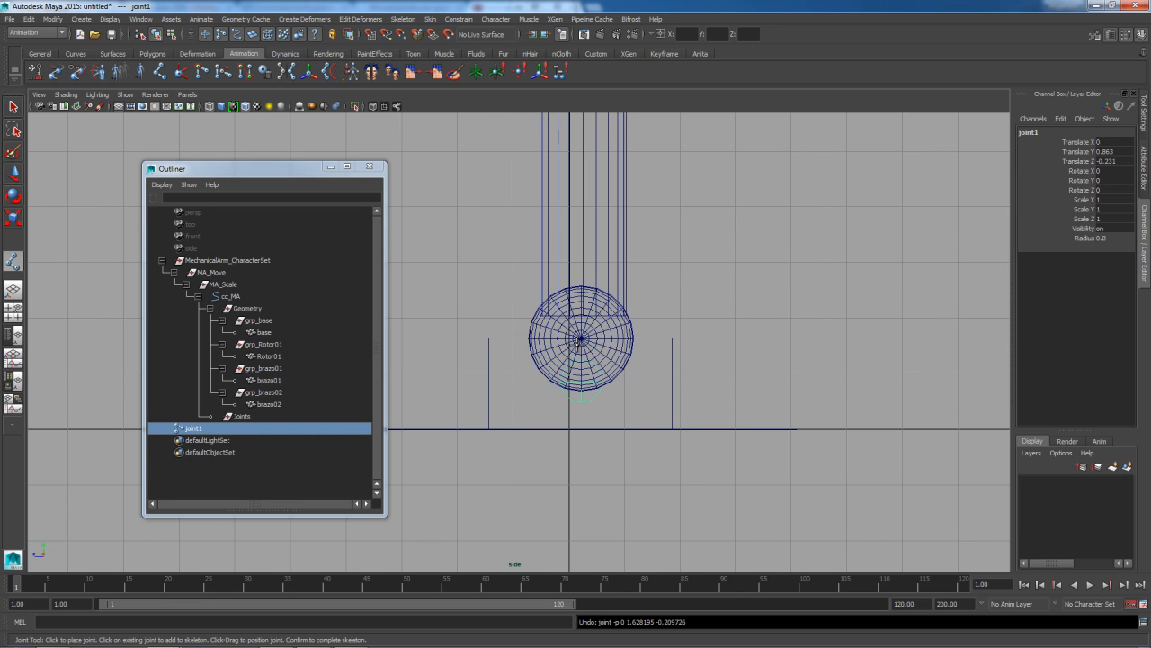
pyautogui.click(581, 338)
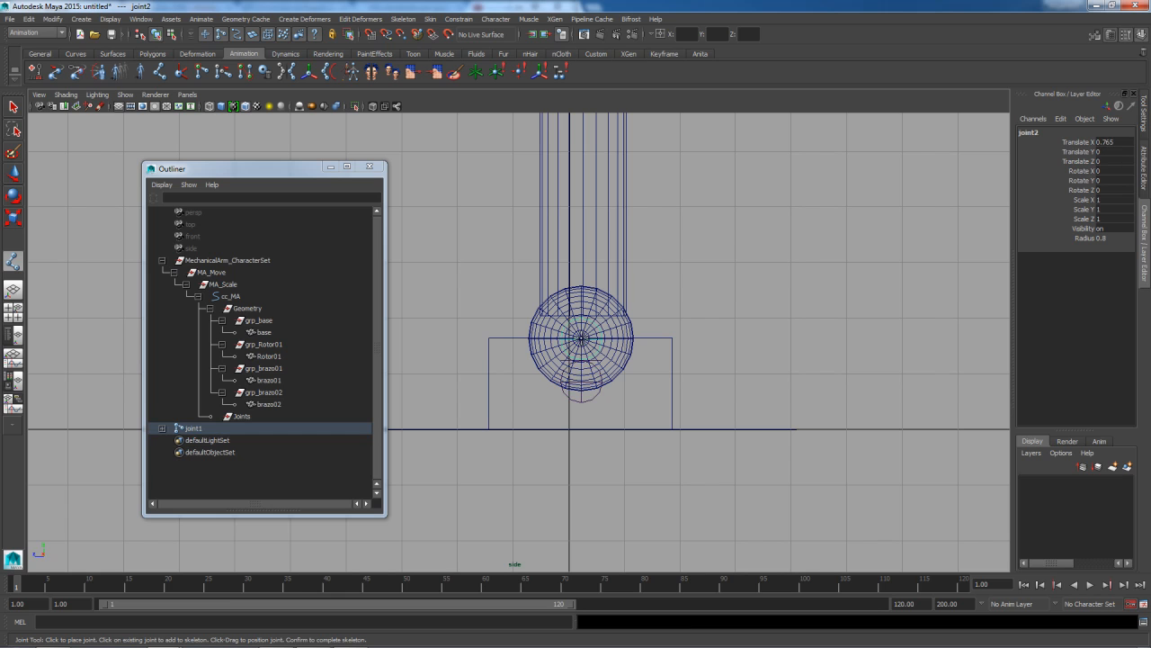
# Add a joint at the elbow between the two cylinders and one at the upper cylinder's far end, finish the chain and clear the selection
pyautogui.press('space')
pyautogui.moveTo(594, 231); pyautogui.dragTo(596, 229)
pyautogui.keyDown('alt'); pyautogui.moveTo(599, 228); pyautogui.dragTo(589, 315, button='middle'); pyautogui.keyUp('alt')
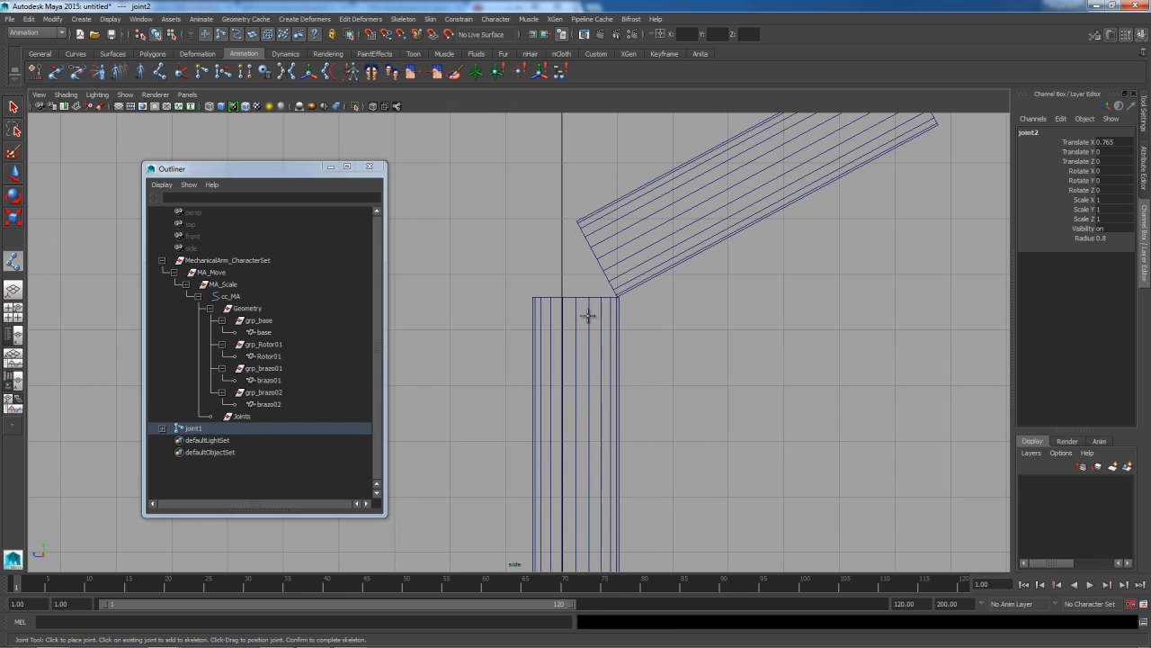
pyautogui.click(576, 270)
pyautogui.scroll(-3, 684, 288)
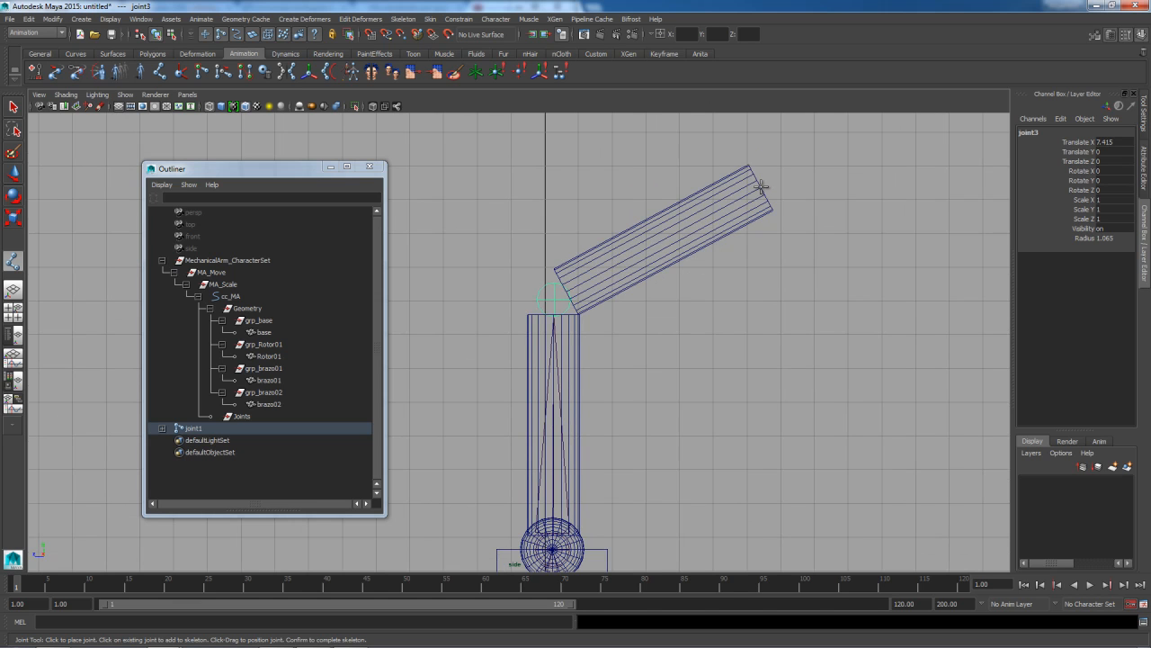
pyautogui.click(761, 185)
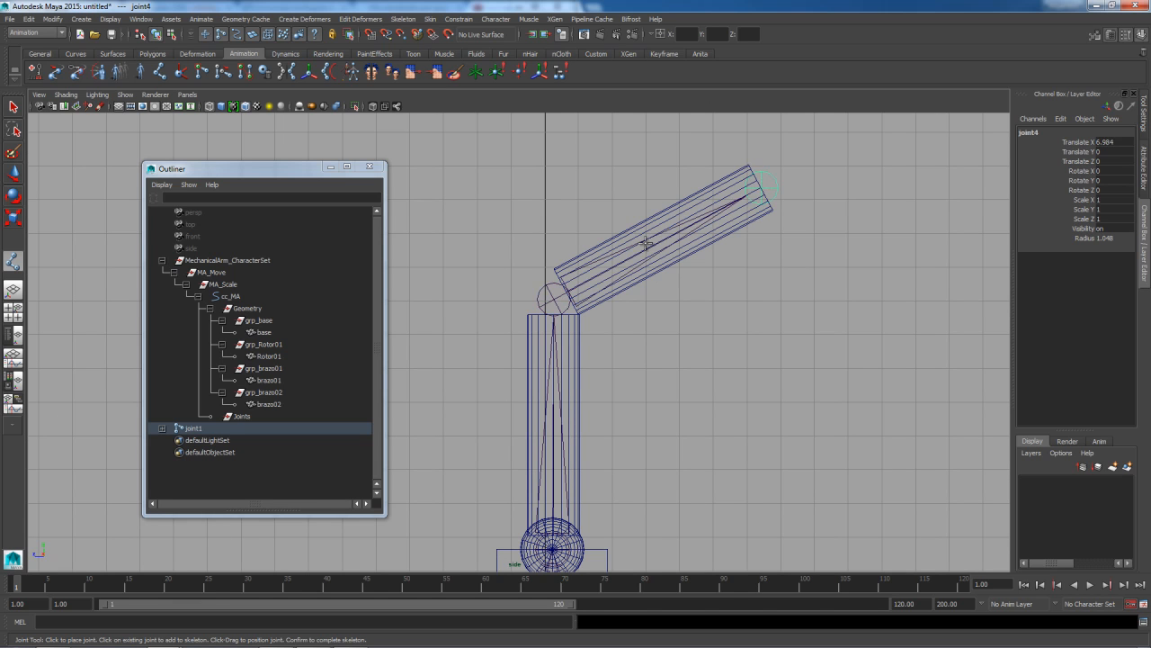
pyautogui.press('q')
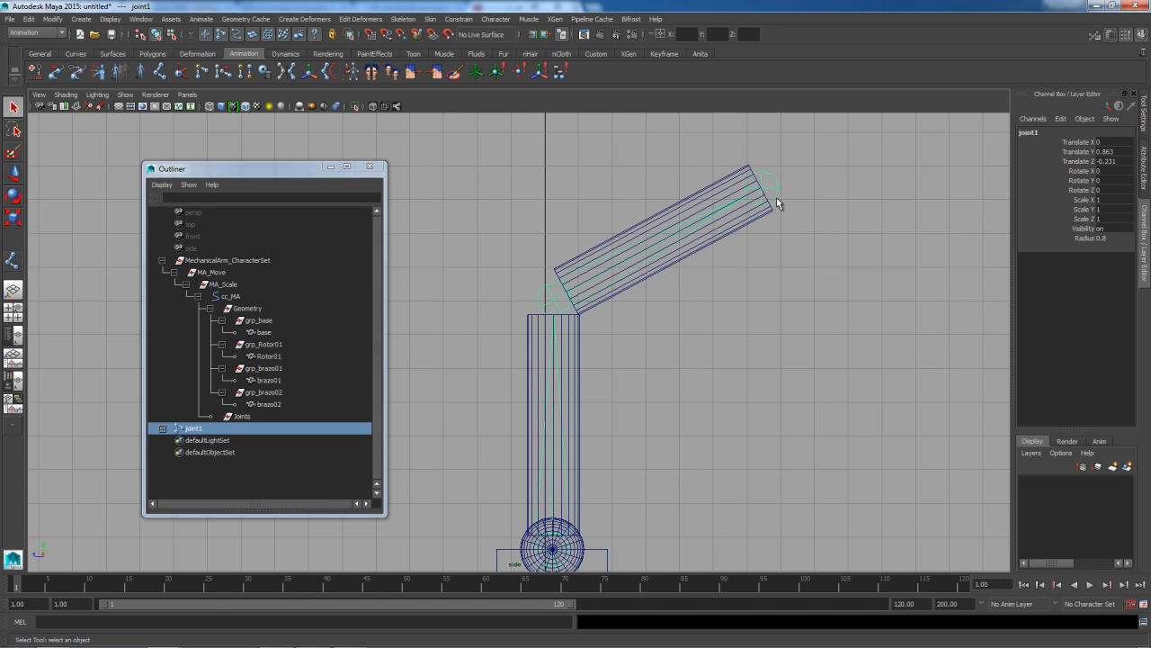
pyautogui.click(558, 296)
pyautogui.click(672, 322)
# Return to the perspective view and expand the new joint chain in the Outliner down to its last joint
pyautogui.press('space')
pyautogui.press('space')
pyautogui.keyDown('alt'); pyautogui.moveTo(767, 228); pyautogui.dragTo(588, 399); pyautogui.keyUp('alt')
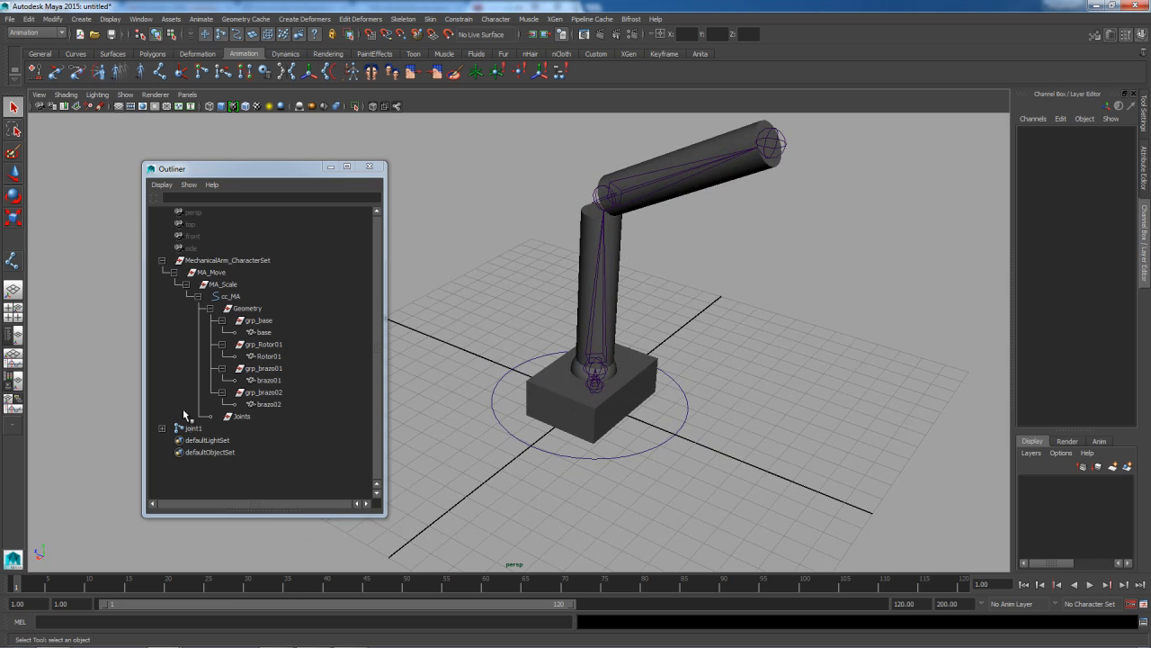
pyautogui.click(162, 428)
pyautogui.click(174, 440)
pyautogui.click(186, 451)
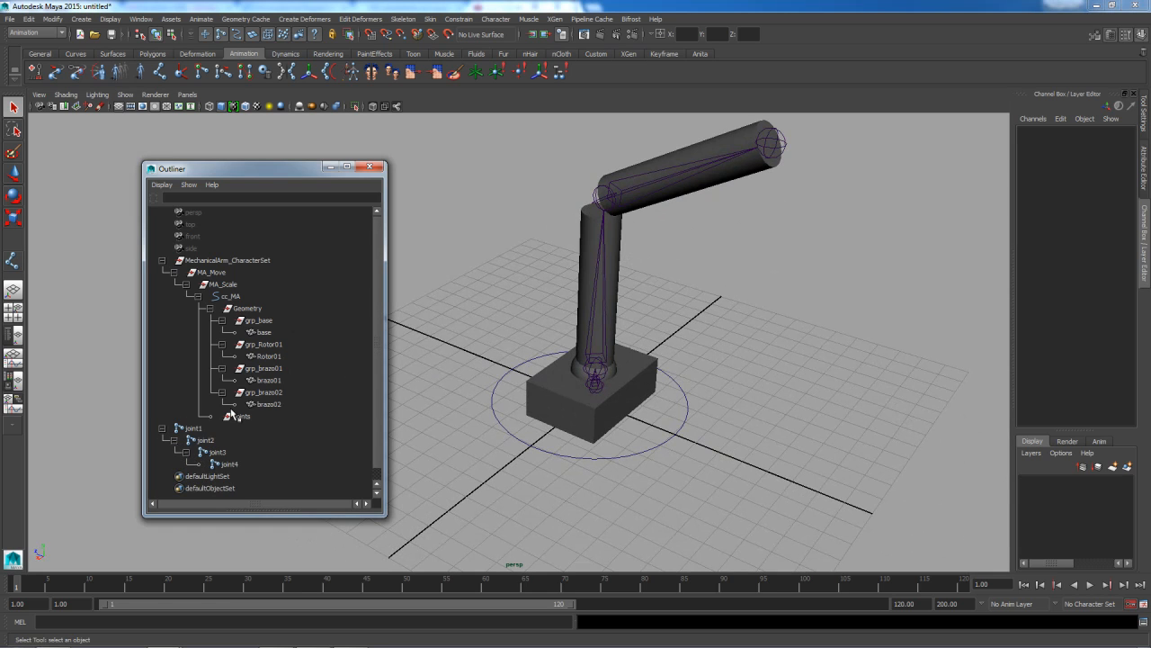
# Rename the root joint Bn_MA_Base and copy that name for reuse
pyautogui.click(201, 435)
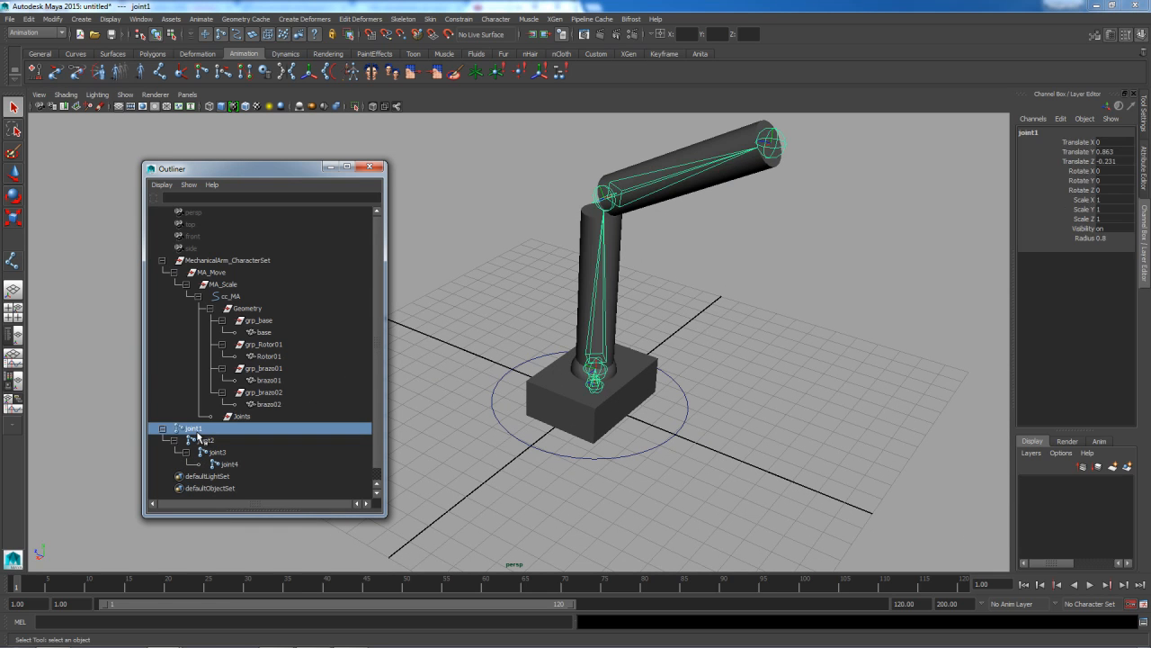
pyautogui.doubleClick(217, 433)
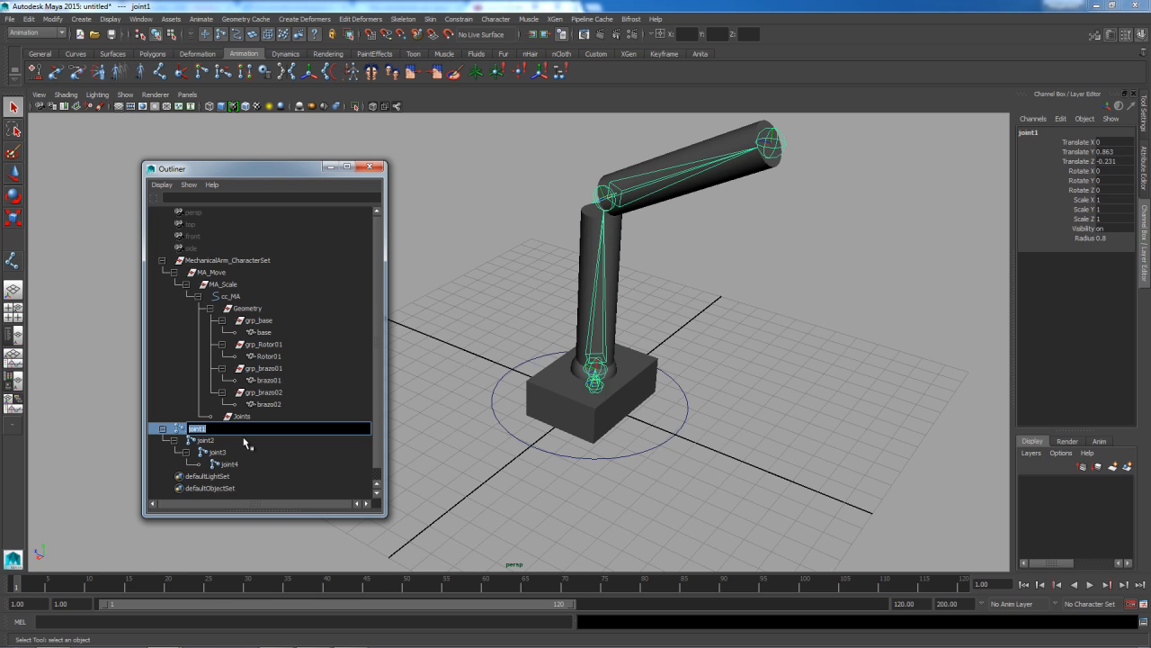
pyautogui.write('B')
pyautogui.moveTo(267, 431); pyautogui.dragTo(179, 426)
pyautogui.hotkey('ctrl', 'c')
pyautogui.press('Return')
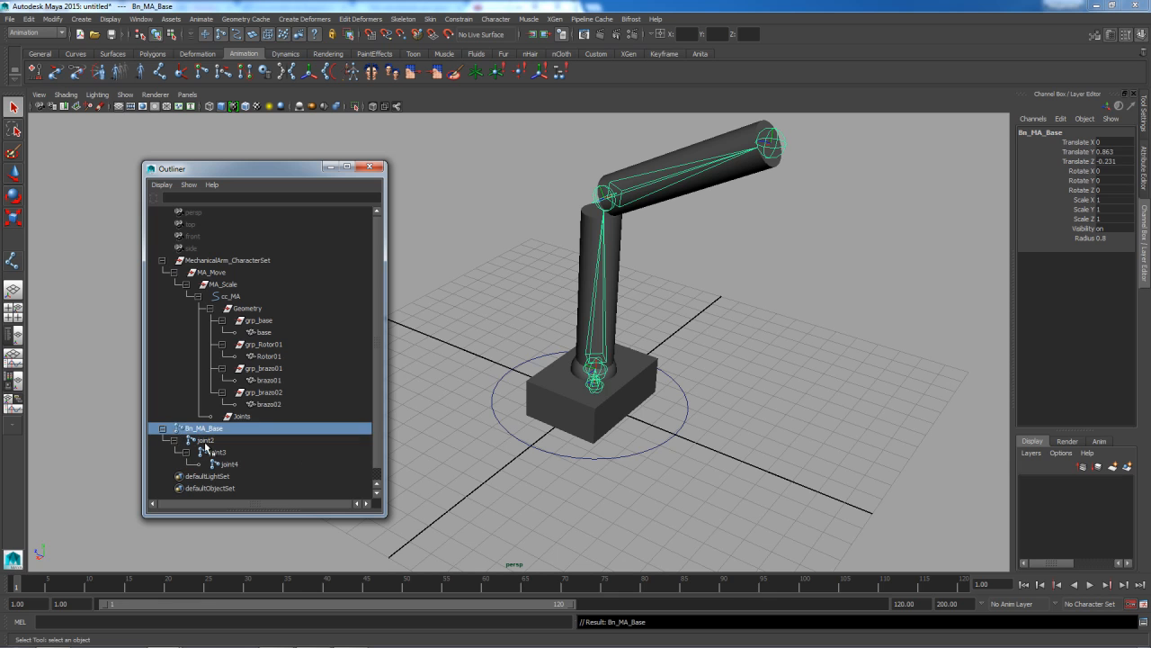
# Rename the second joint Bn_MA_Rotor, reusing the copied name
pyautogui.click(209, 441)
pyautogui.doubleClick(210, 441)
pyautogui.hotkey('ctrl', 'v')
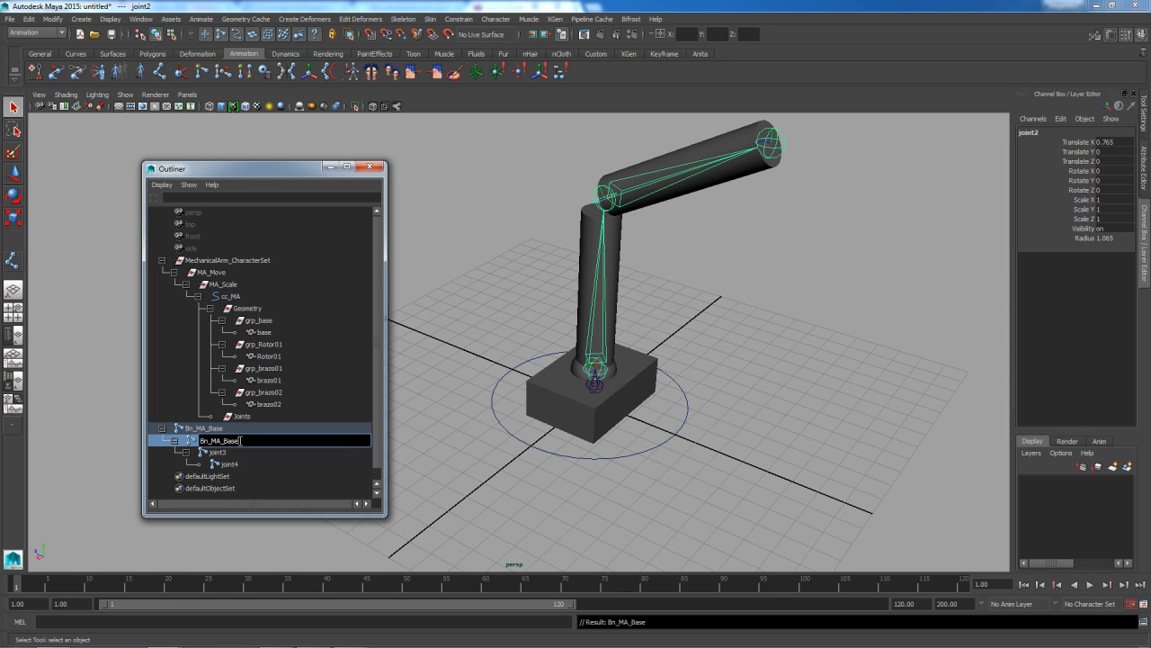
pyautogui.write('Rotor')
pyautogui.press('Return')
# Rename the elbow joint Bn_MA_Arm and the end joint Bn_MA_Tip, reusing the copied name for both
pyautogui.doubleClick(221, 452)
pyautogui.hotkey('ctrl', 'v')
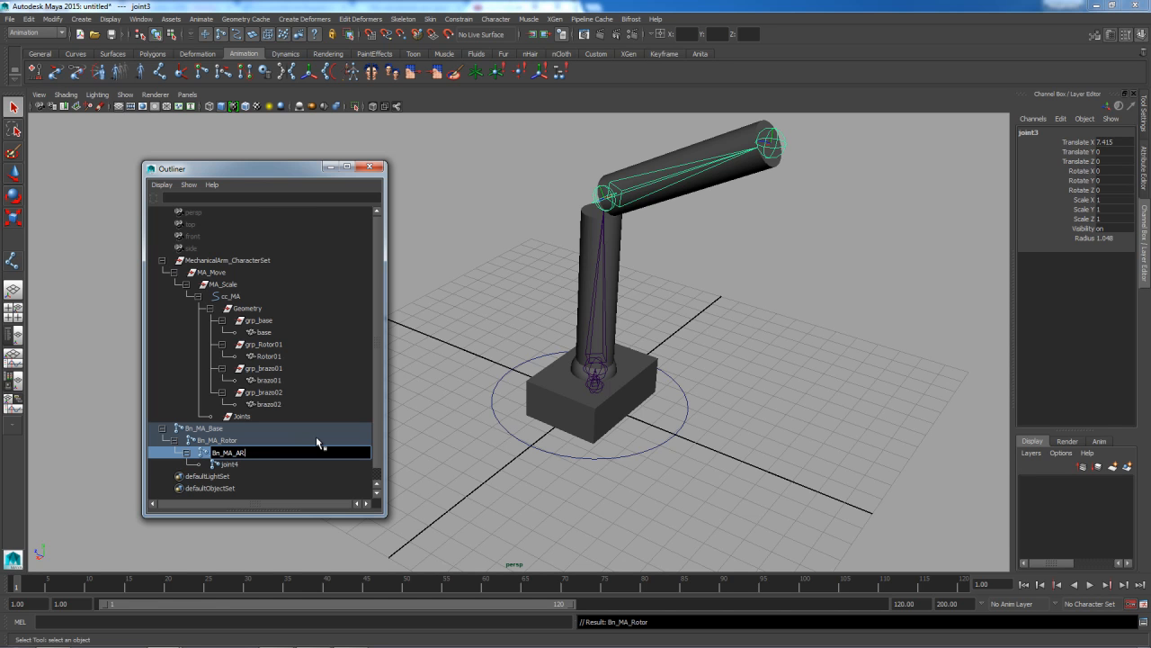
pyautogui.press('Return')
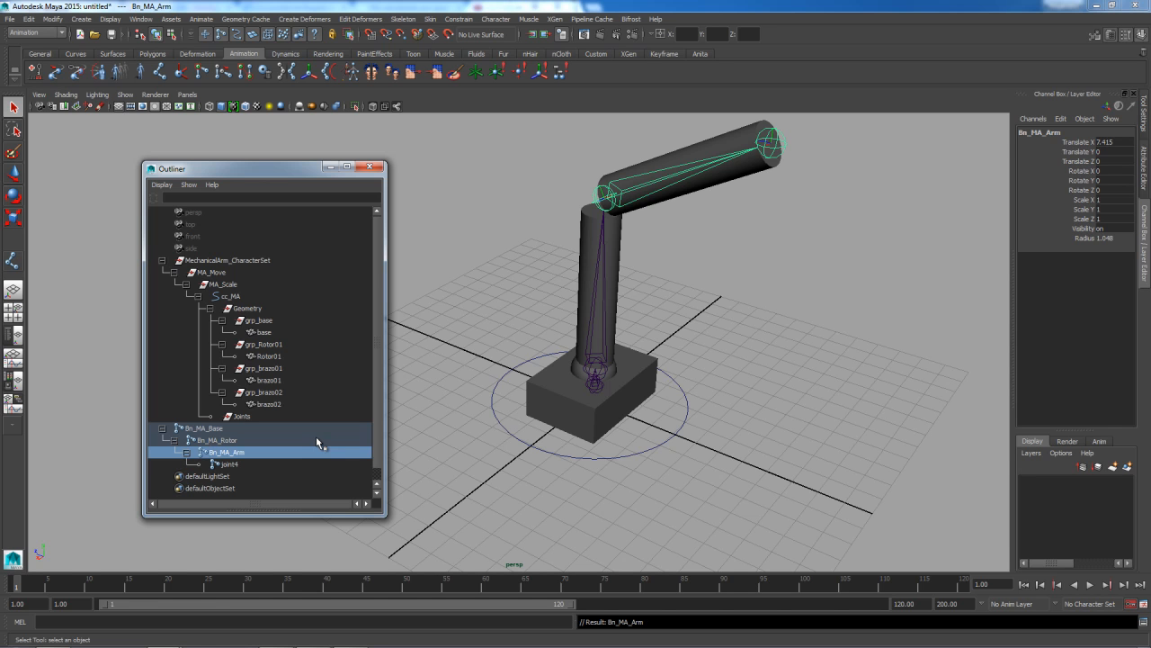
pyautogui.doubleClick(232, 464)
pyautogui.hotkey('ctrl', 'v')
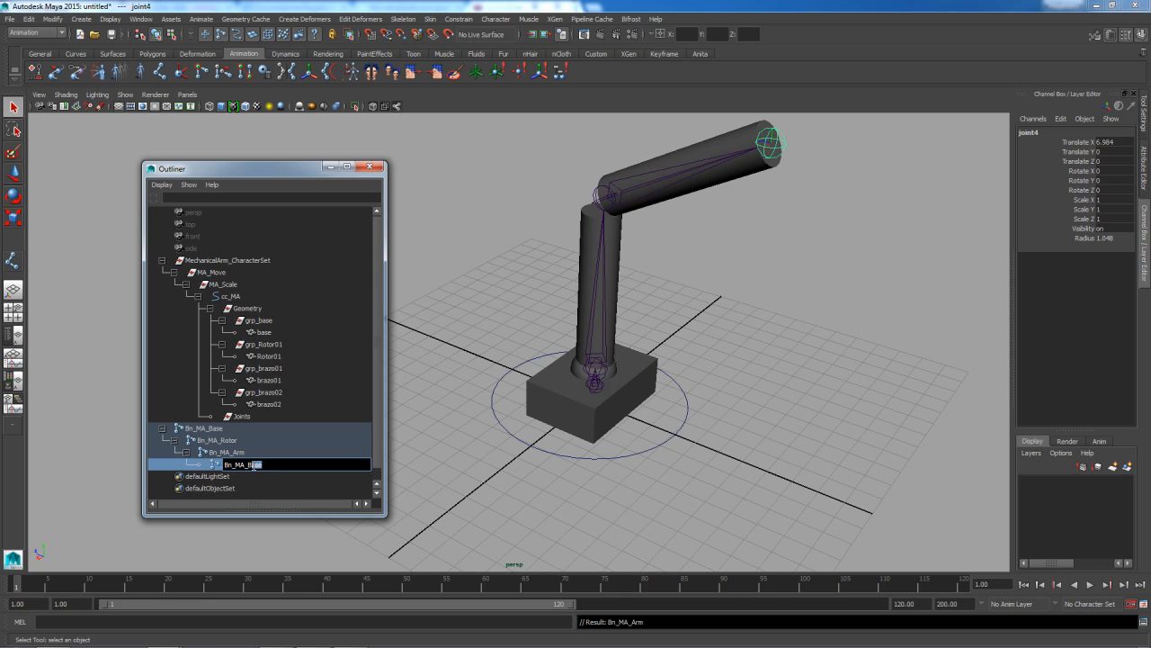
pyautogui.write('Tip')
pyautogui.press('Return')
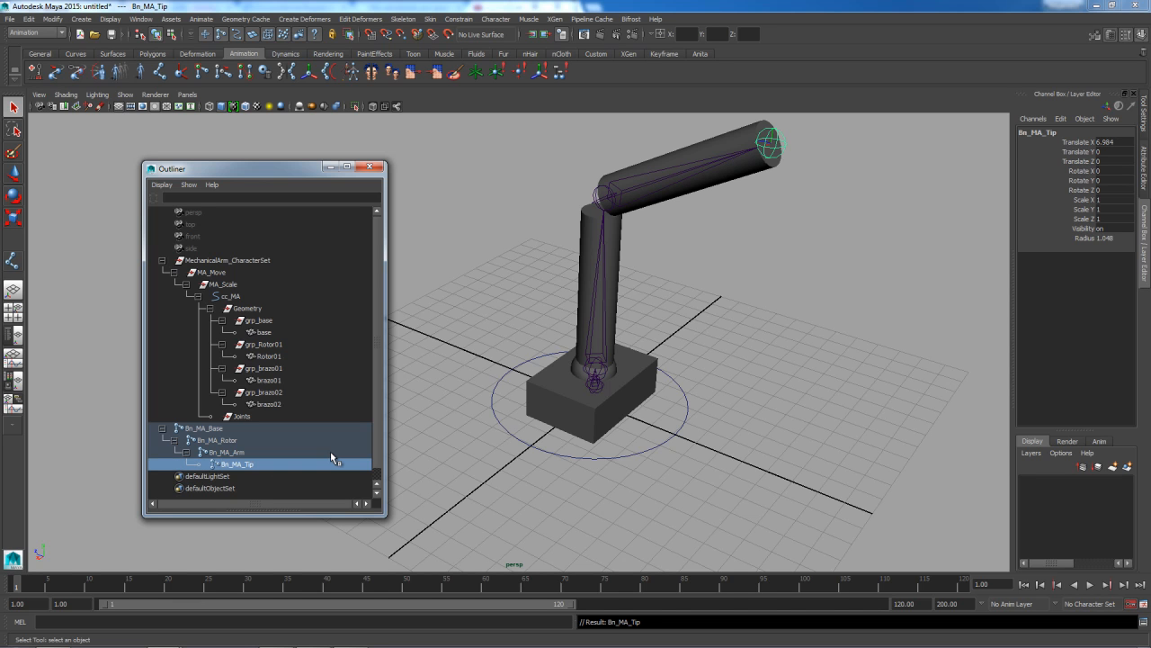
# Parent the Bn_MA_Base joint chain under the Joints group and expand it down to the tip joint
pyautogui.click(203, 429)
pyautogui.moveTo(228, 436)
pyautogui.mouseDown(button='middle')
pyautogui.moveTo(258, 430)
pyautogui.moveTo(236, 418)
pyautogui.mouseUp(button='middle')
pyautogui.click(211, 417)
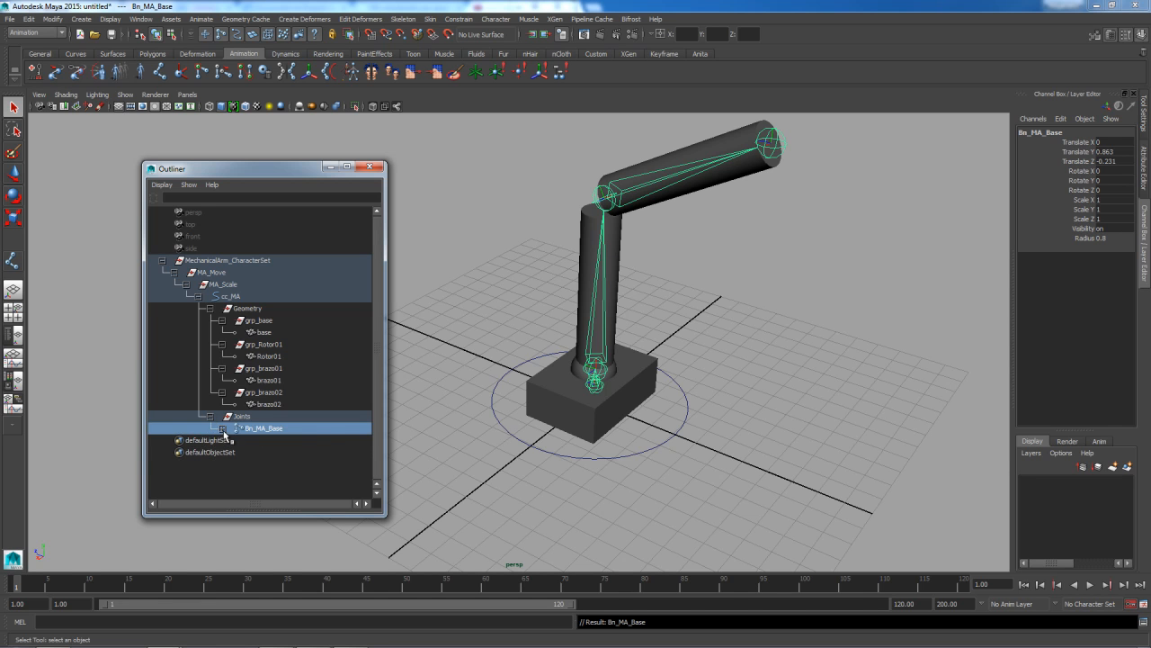
pyautogui.keyDown('shift'); pyautogui.click(222, 428); pyautogui.keyUp('shift')
pyautogui.click(223, 428)
pyautogui.keyDown('shift'); pyautogui.click(223, 428); pyautogui.keyUp('shift')
pyautogui.click(223, 428)
pyautogui.keyDown('shift'); pyautogui.click(223, 428); pyautogui.keyUp('shift')
pyautogui.click(223, 428)
pyautogui.keyDown('shift'); pyautogui.click(223, 428); pyautogui.keyUp('shift')
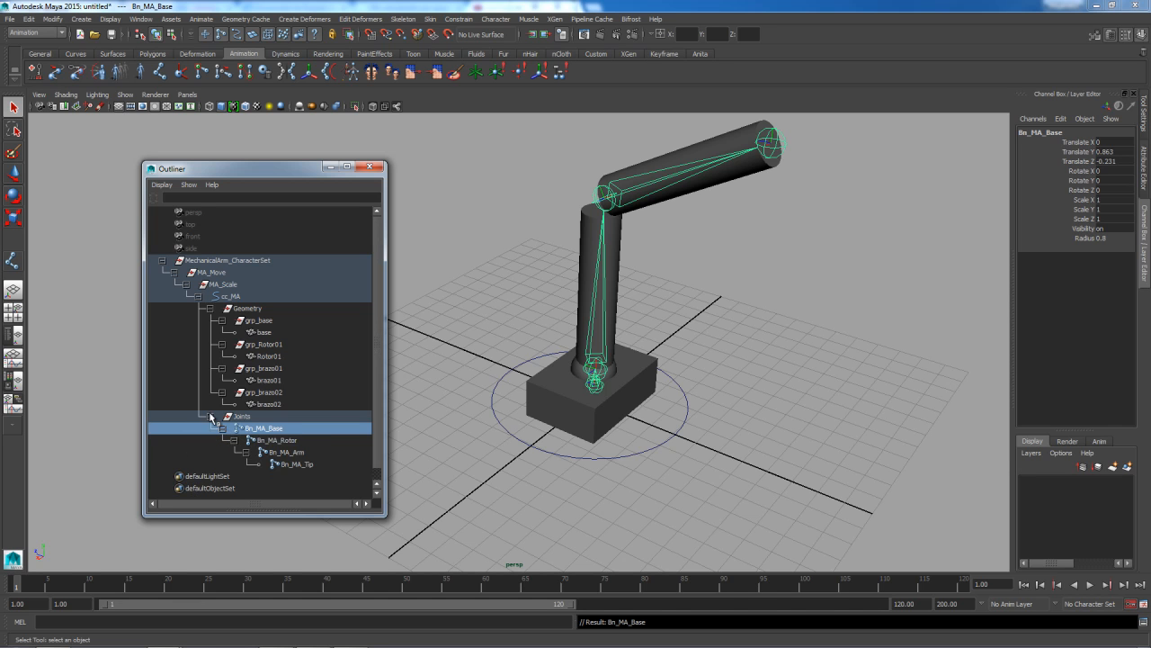
pyautogui.click(403, 443)
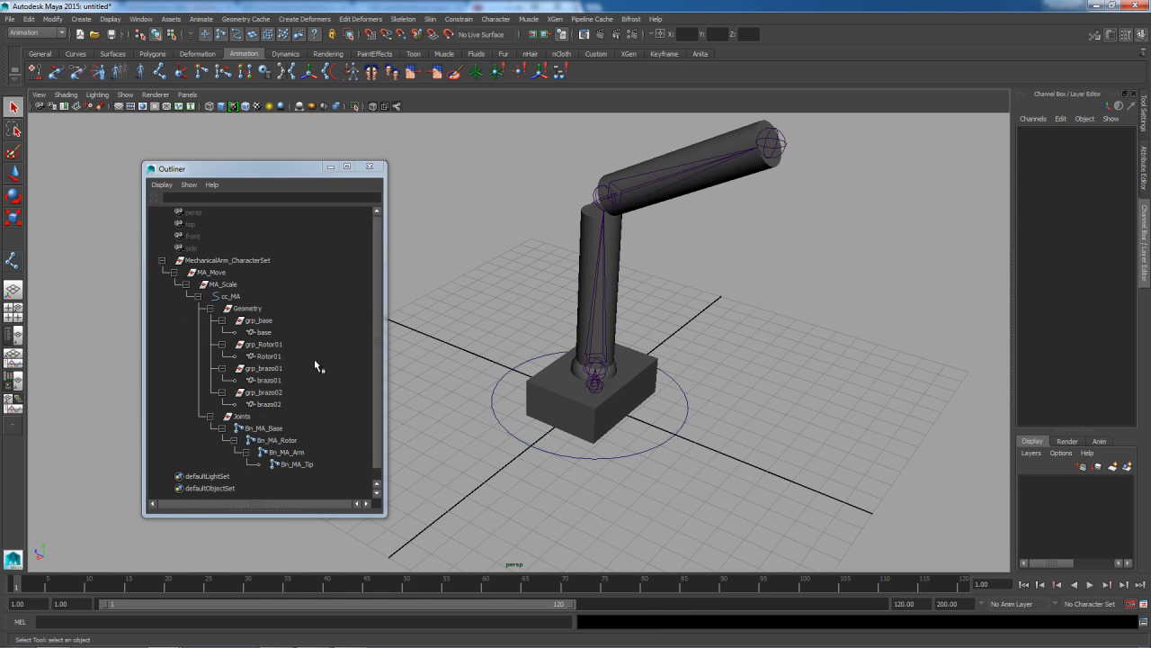
# Test-move the cc_MA control curve along its Z axis and undo the move
pyautogui.keyDown('alt'); pyautogui.moveTo(467, 392); pyautogui.dragTo(551, 378); pyautogui.keyUp('alt')
pyautogui.keyDown('alt'); pyautogui.moveTo(551, 378); pyautogui.dragTo(622, 382, button='middle'); pyautogui.keyUp('alt')
pyautogui.keyDown('alt'); pyautogui.moveTo(493, 432); pyautogui.dragTo(542, 428); pyautogui.keyUp('alt')
pyautogui.keyDown('alt'); pyautogui.moveTo(542, 429); pyautogui.dragTo(618, 443, button='middle'); pyautogui.keyUp('alt')
pyautogui.click(617, 443)
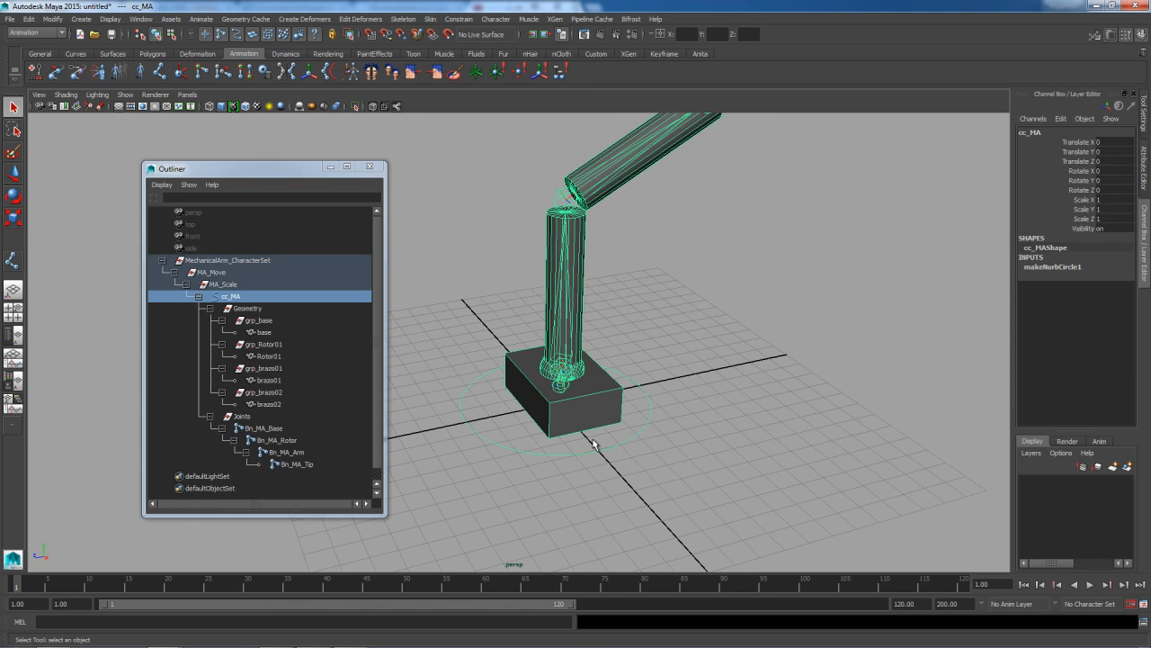
pyautogui.press('w')
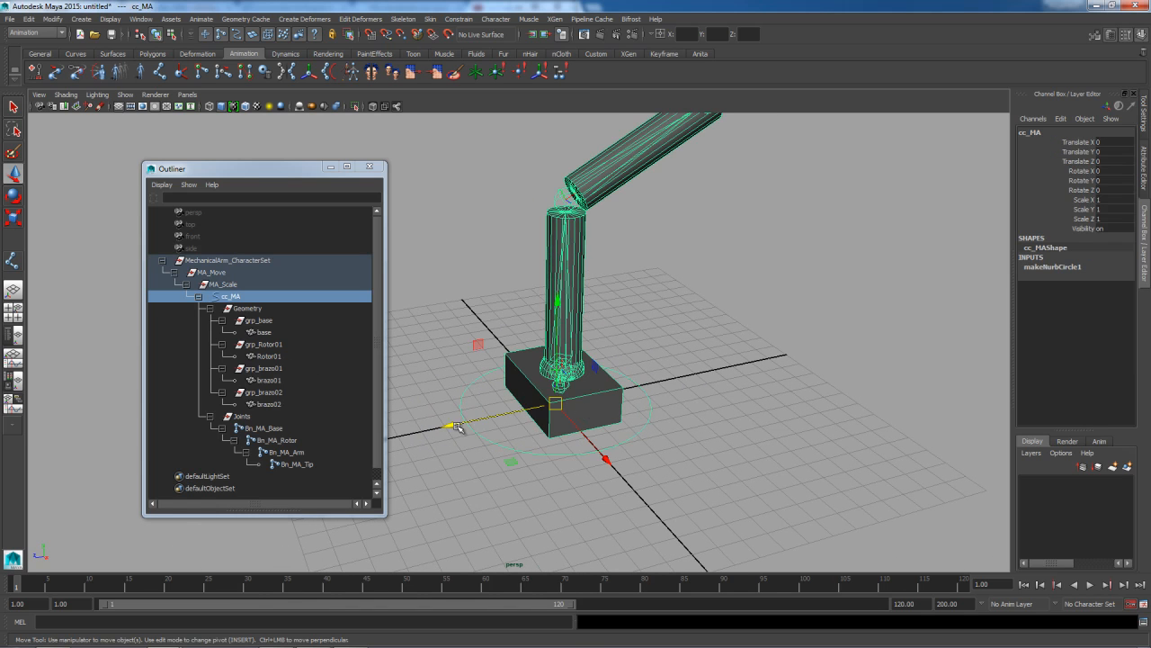
pyautogui.moveTo(456, 424); pyautogui.dragTo(584, 399)
pyautogui.hotkey('ctrl', 'z')
pyautogui.hotkey('ctrl', 'z')
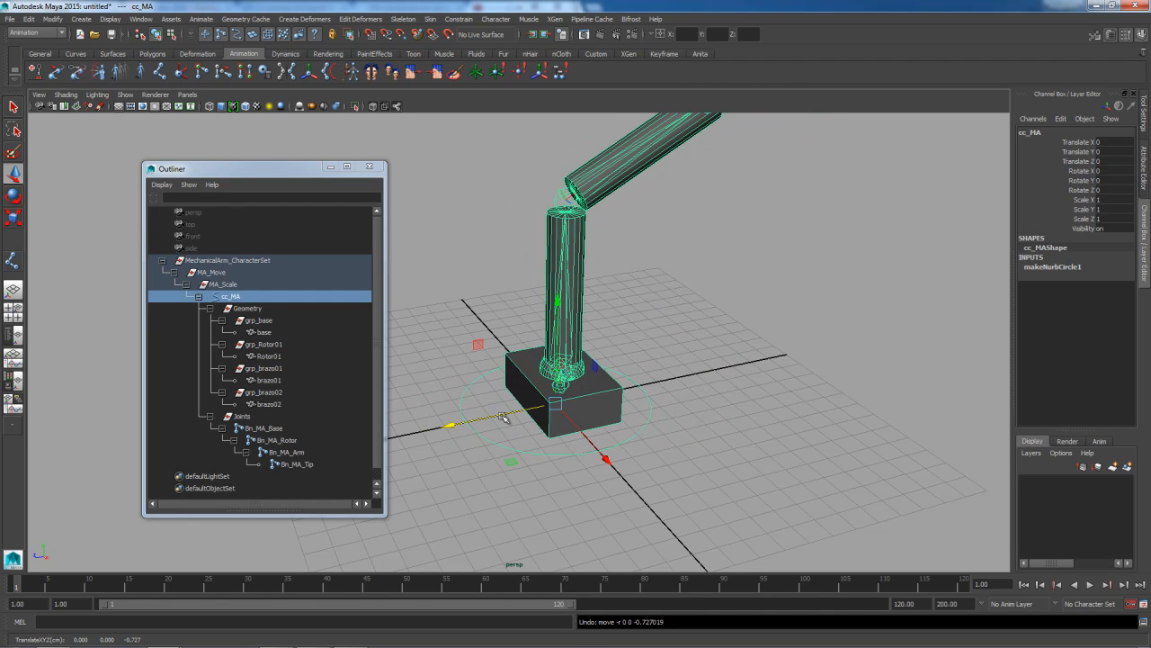
# Test the MA_Move group by moving the whole arm along Z, and undo it
pyautogui.click(214, 271)
pyautogui.moveTo(447, 424); pyautogui.dragTo(396, 428)
pyautogui.hotkey('ctrl', 'z')
pyautogui.hotkey('ctrl', 'z')
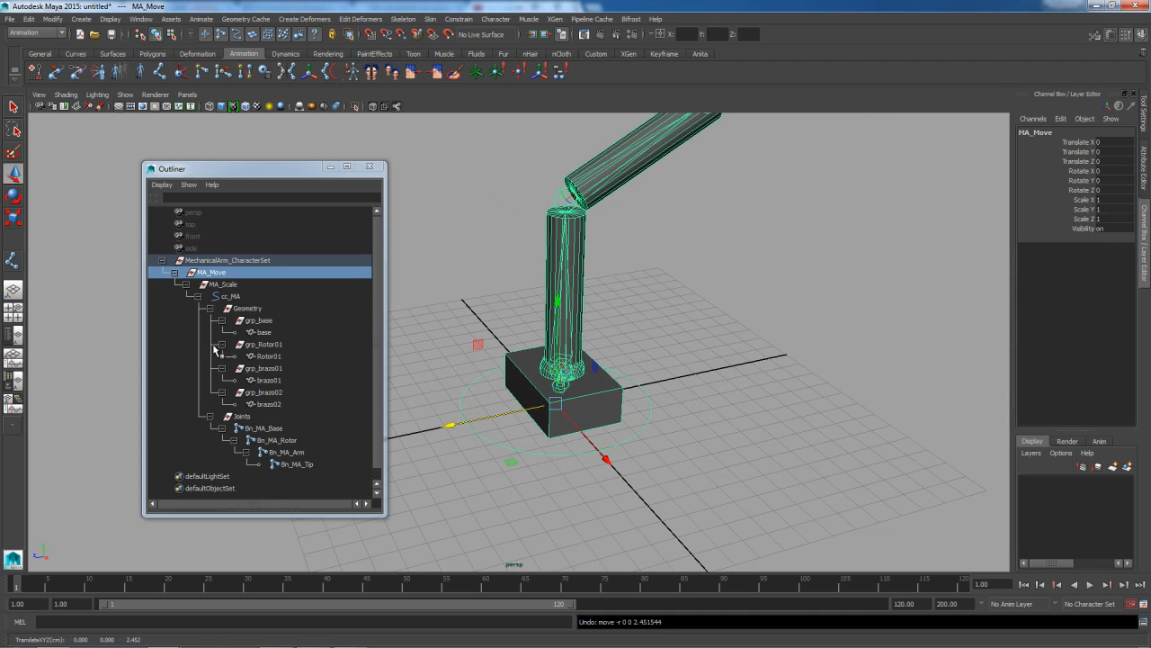
# Test the MA_Scale group by scaling the whole arm uniformly, and undo it
pyautogui.click(240, 285)
pyautogui.press('r')
pyautogui.moveTo(556, 404)
pyautogui.mouseDown()
pyautogui.moveTo(433, 460)
pyautogui.moveTo(681, 365)
pyautogui.moveTo(442, 461)
pyautogui.moveTo(622, 400)
pyautogui.moveTo(563, 414)
pyautogui.mouseUp()
pyautogui.hotkey('ctrl', 'z')
# Test-rotate the MA_Move group about its Y axis and undo the rotation
pyautogui.click(212, 272)
pyautogui.press('e')
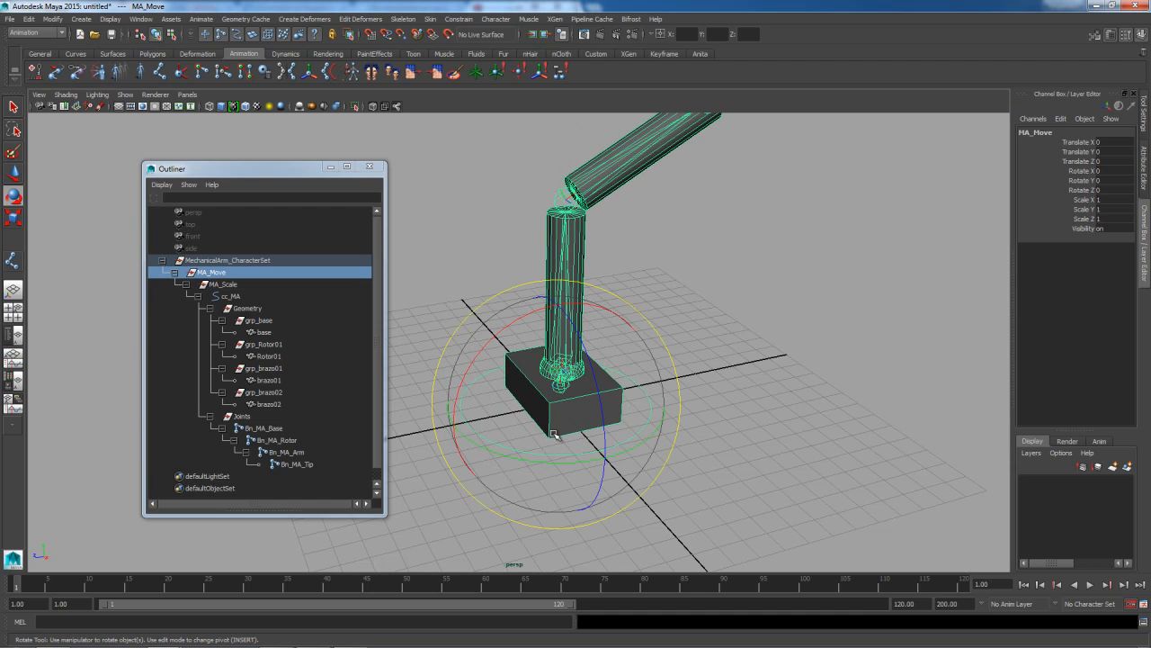
pyautogui.moveTo(569, 461)
pyautogui.mouseDown()
pyautogui.moveTo(510, 465)
pyautogui.moveTo(576, 458)
pyautogui.mouseUp()
pyautogui.hotkey('ctrl', 'z')
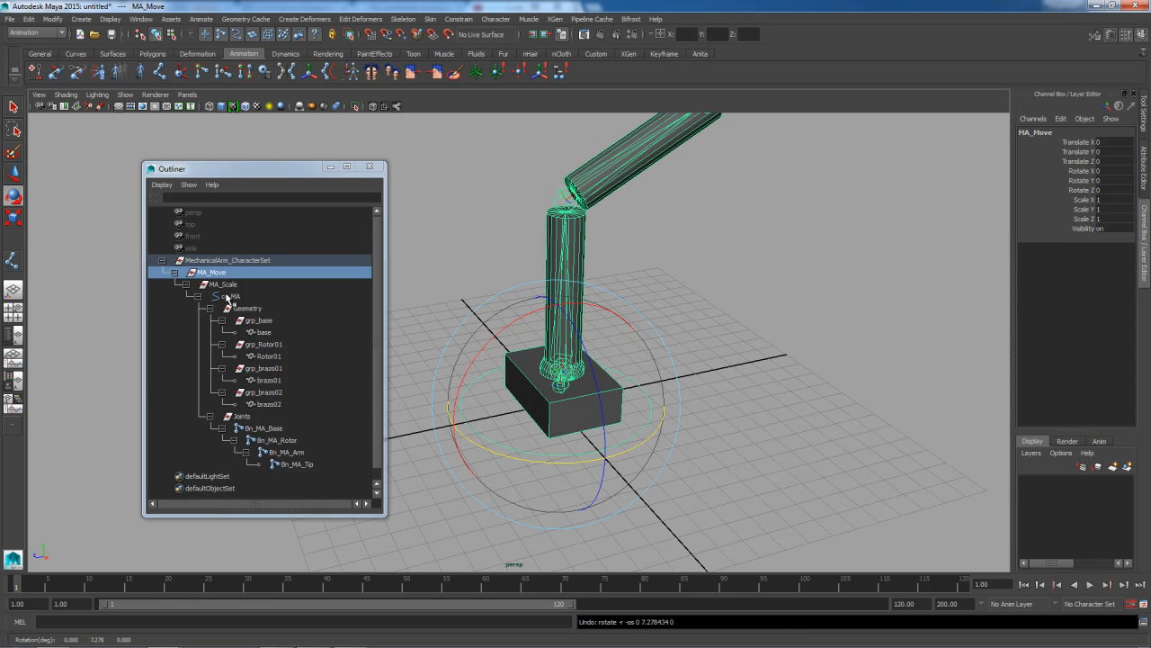
# Scale the MA_Scale group once more as a test, undo it and clear the selection
pyautogui.click(225, 284)
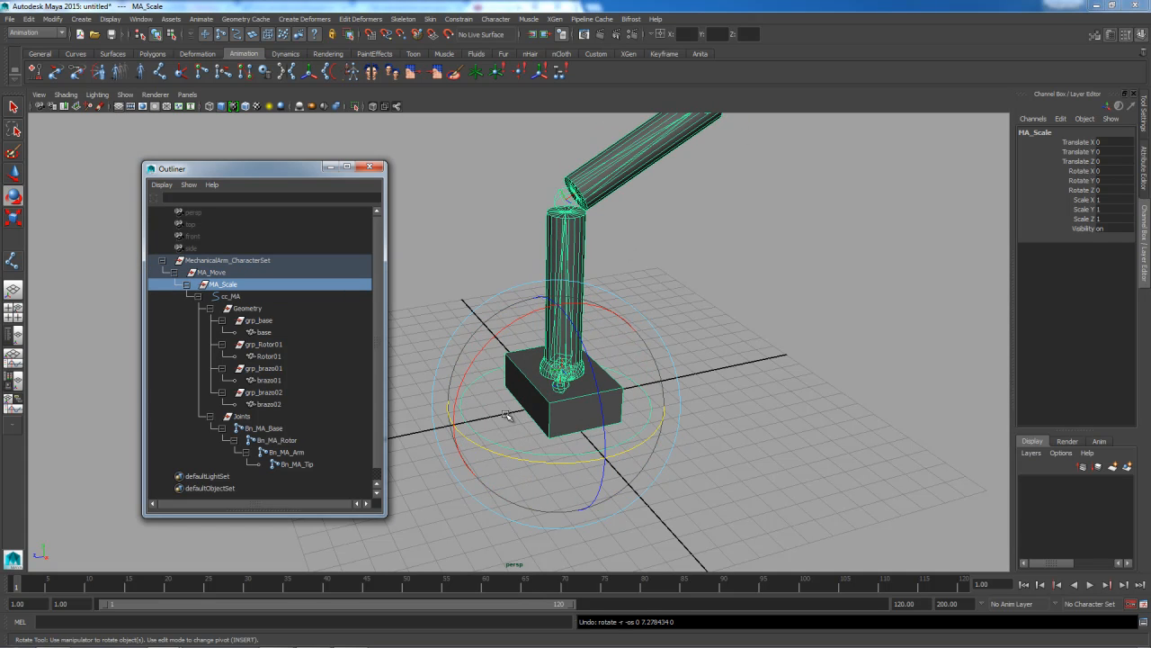
pyautogui.press('r')
pyautogui.moveTo(556, 411); pyautogui.dragTo(663, 404)
pyautogui.hotkey('ctrl', 'z')
pyautogui.click(681, 401)
# Examine the Bn_MA_Base joint and the brazo01 cylinder around the arm's base
pyautogui.keyDown('alt'); pyautogui.moveTo(663, 404); pyautogui.dragTo(532, 362, button='right'); pyautogui.keyUp('alt')
pyautogui.keyDown('alt'); pyautogui.moveTo(606, 393); pyautogui.dragTo(547, 398); pyautogui.keyUp('alt')
pyautogui.press('r')
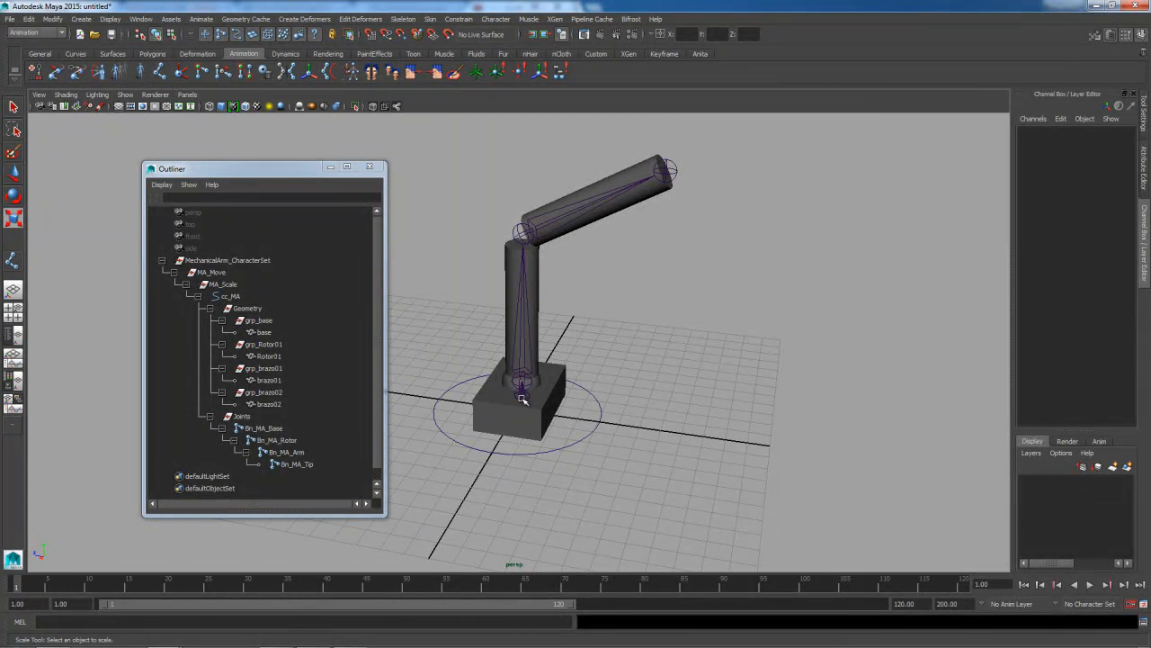
pyautogui.click(264, 428)
pyautogui.keyDown('alt'); pyautogui.moveTo(535, 423); pyautogui.dragTo(729, 378); pyautogui.keyUp('alt')
pyautogui.keyDown('alt'); pyautogui.moveTo(729, 377); pyautogui.dragTo(809, 340, button='middle'); pyautogui.keyUp('alt')
pyautogui.keyDown('alt'); pyautogui.moveTo(809, 340); pyautogui.dragTo(779, 455, button='right'); pyautogui.keyUp('alt')
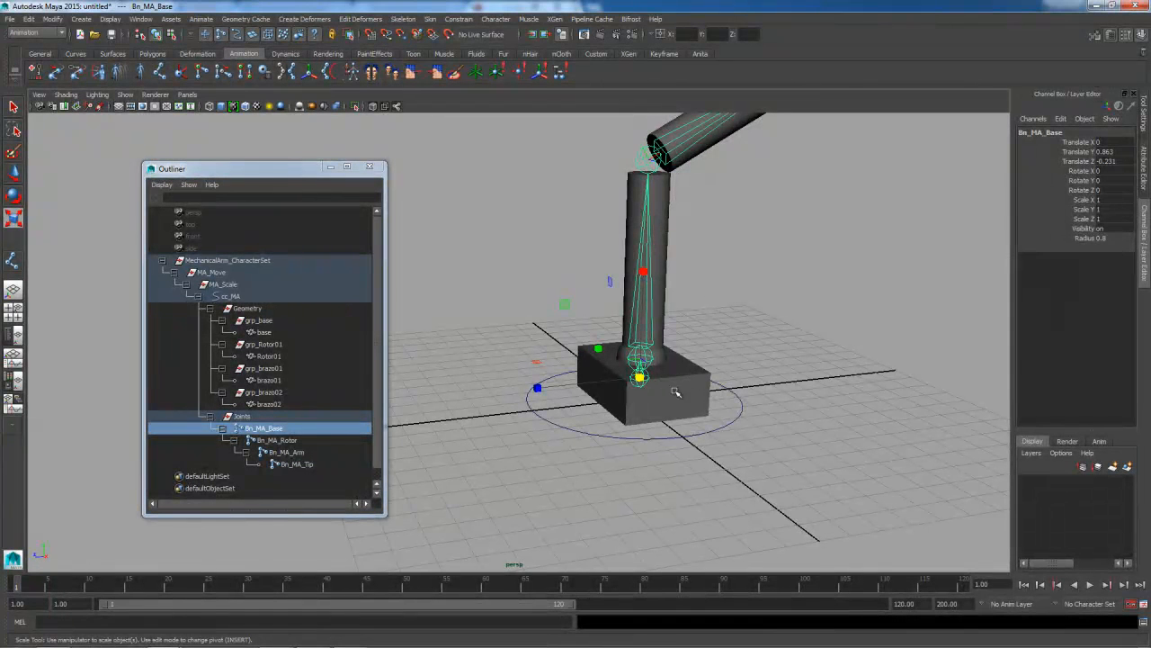
pyautogui.click(288, 380)
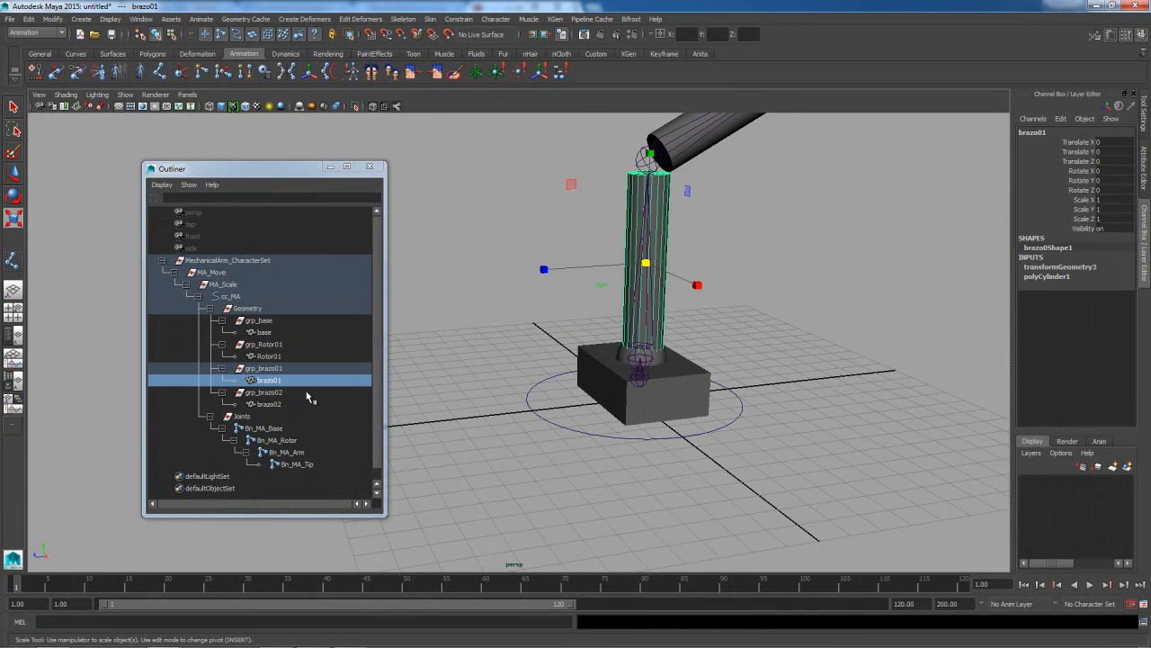
pyautogui.click(639, 378)
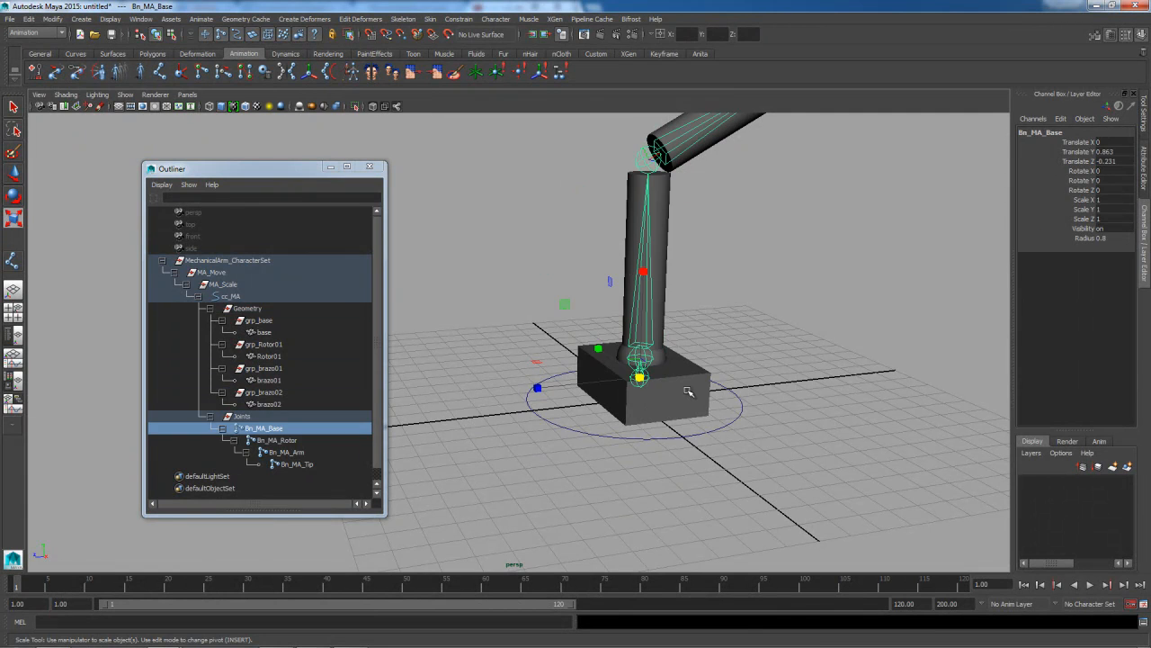
# Parent-constrain grp_base to the Bn_MA_Base joint with maintain offset, all translate and rotate axes, and weight 1
pyautogui.click(258, 430)
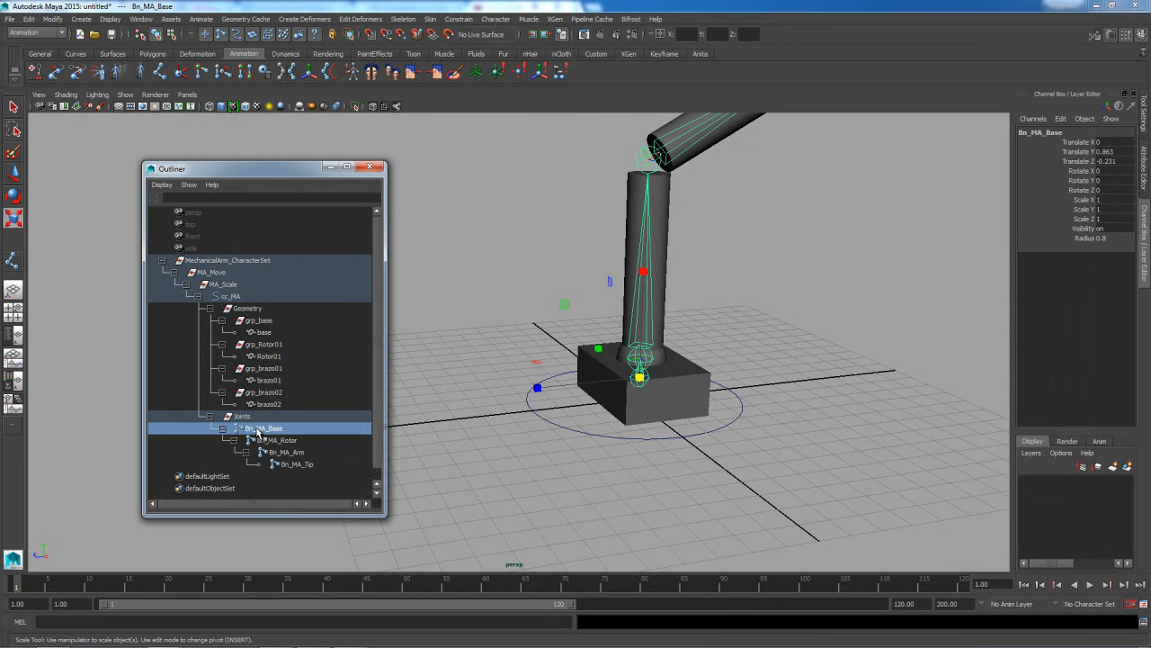
pyautogui.keyDown('ctrl'); pyautogui.click(264, 322); pyautogui.keyUp('ctrl')
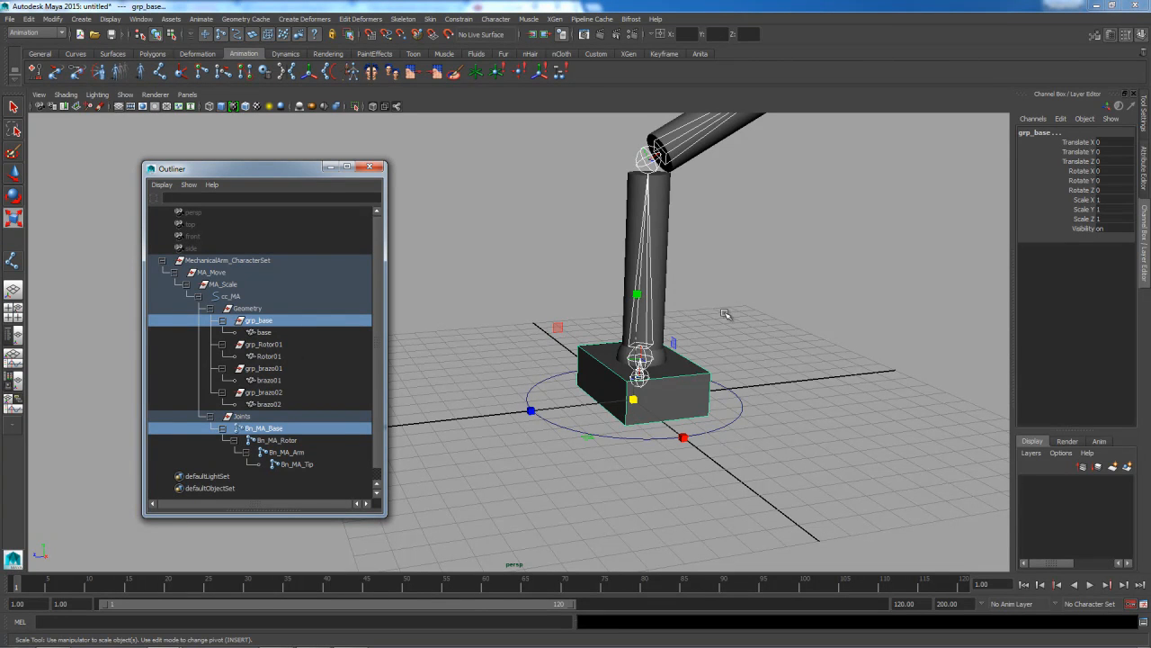
pyautogui.click(466, 21)
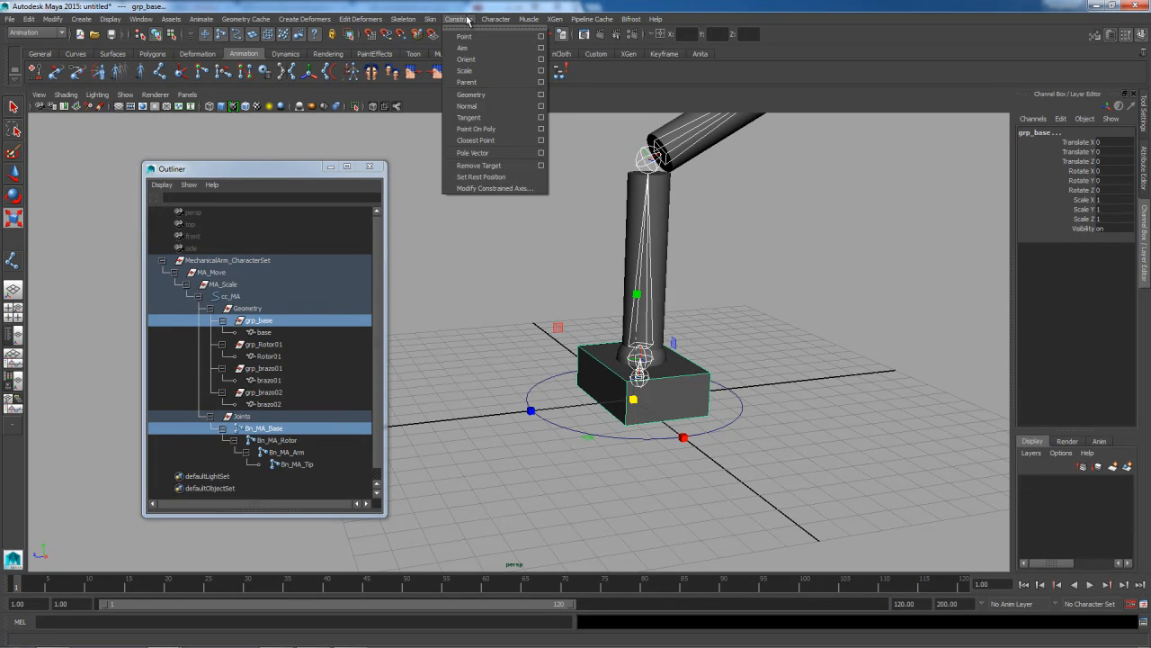
pyautogui.click(543, 83)
pyautogui.moveTo(533, 222); pyautogui.dragTo(898, 129)
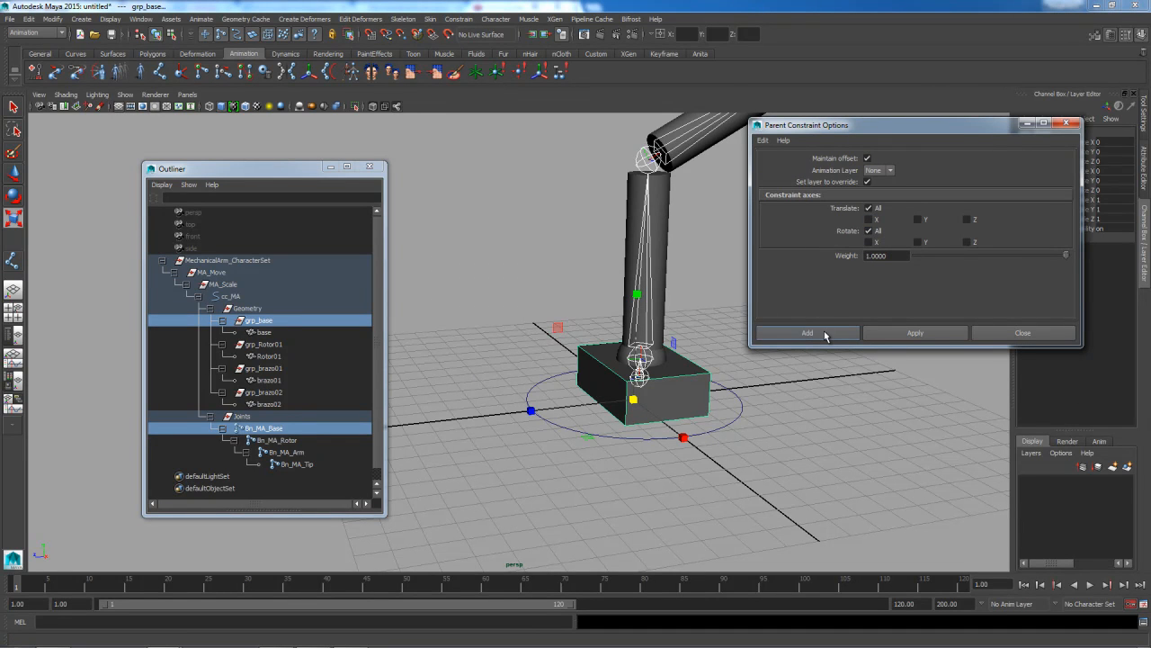
pyautogui.click(824, 335)
pyautogui.click(737, 441)
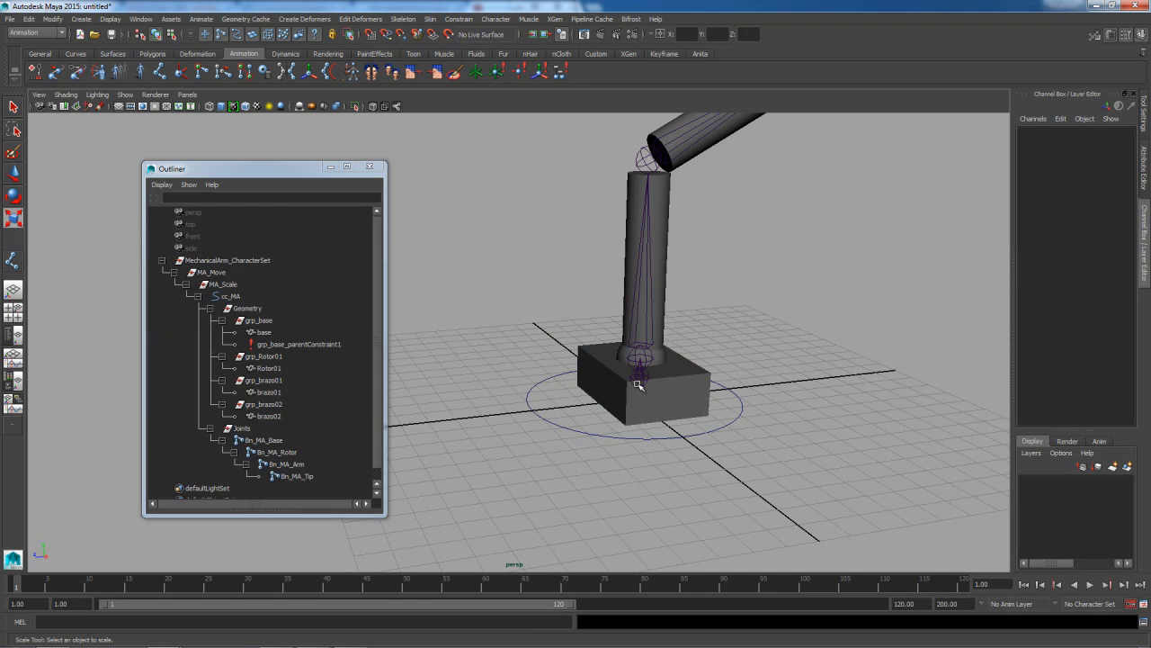
# Test the base constraint by rotating the Bn_MA_Base joint about its Y axis, and undo the rotation
pyautogui.click(640, 381)
pyautogui.press('e')
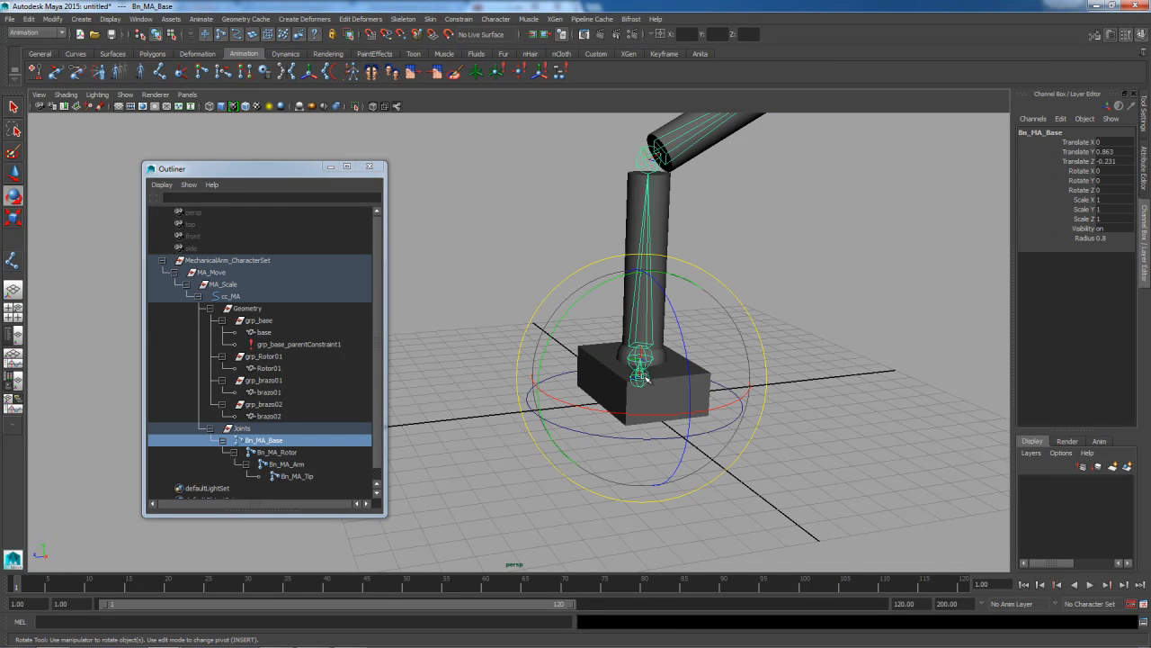
pyautogui.moveTo(594, 307); pyautogui.dragTo(447, 264)
pyautogui.hotkey('ctrl', 'z')
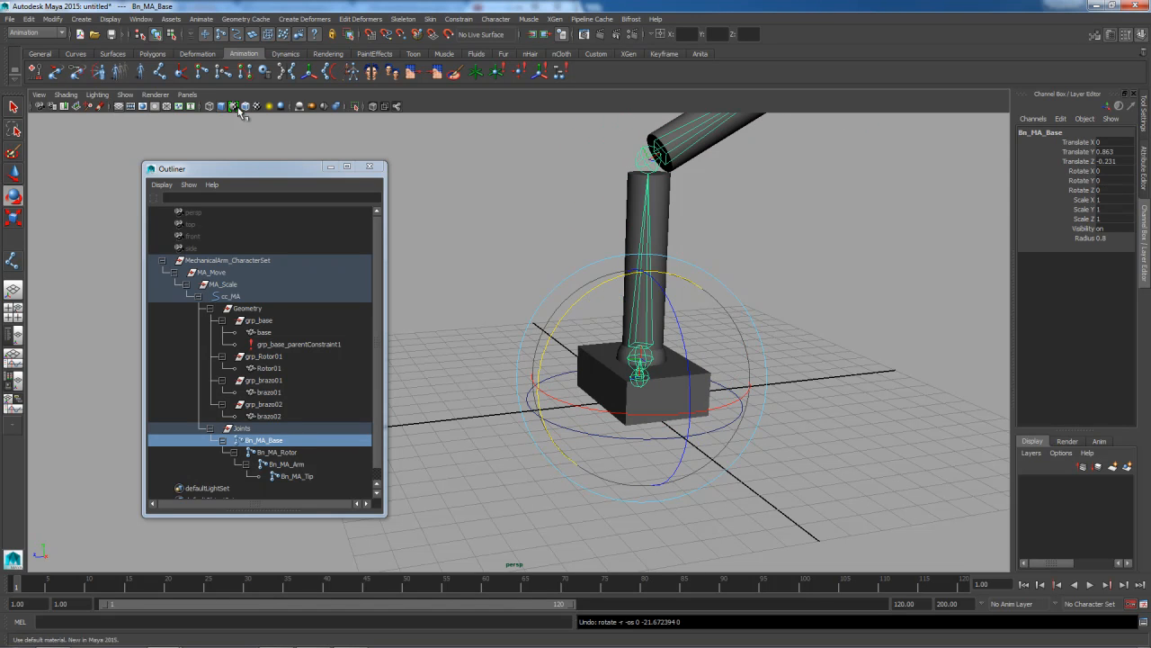
# Show the wireframe over the shaded geometry in the perspective view
pyautogui.click(245, 107)
pyautogui.click(573, 283)
pyautogui.keyDown('alt'); pyautogui.moveTo(774, 375); pyautogui.dragTo(687, 377, button='middle'); pyautogui.keyUp('alt')
pyautogui.keyDown('alt'); pyautogui.moveTo(685, 378); pyautogui.dragTo(658, 378); pyautogui.keyUp('alt')
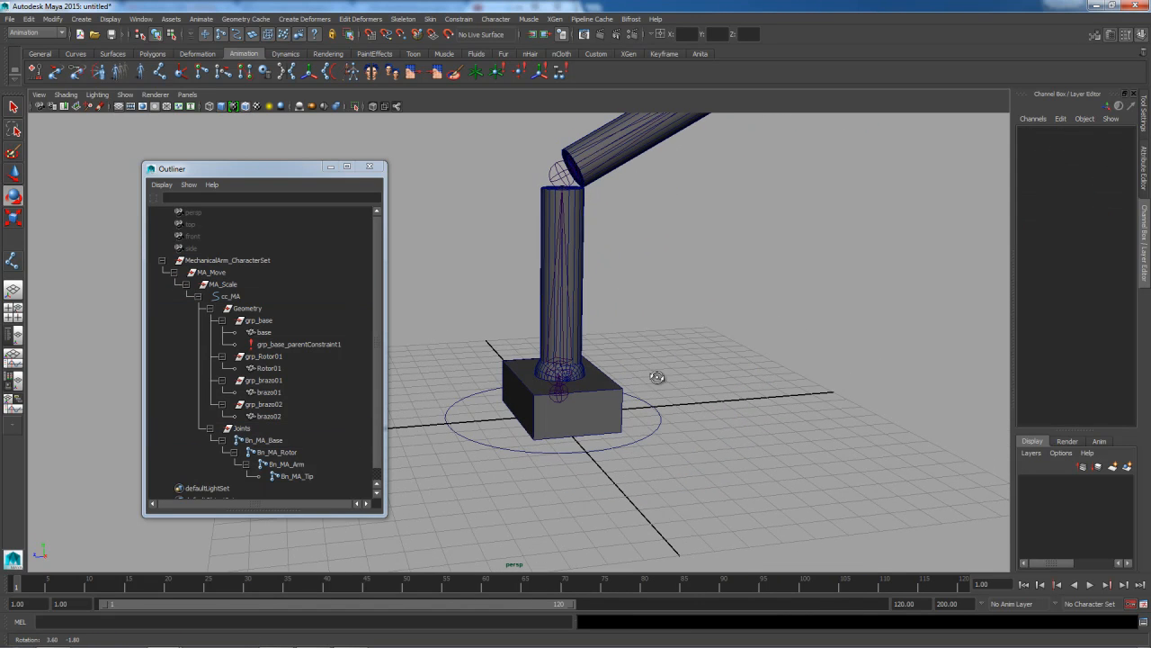
pyautogui.keyDown('alt'); pyautogui.moveTo(639, 311); pyautogui.dragTo(618, 377, button='middle'); pyautogui.keyUp('alt')
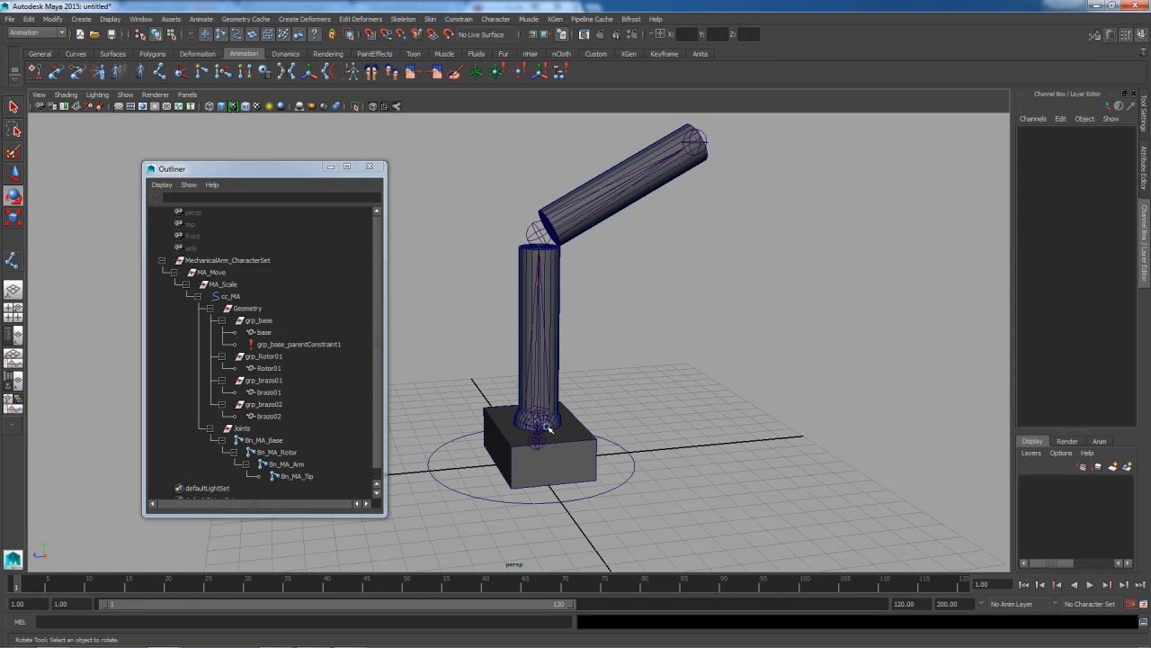
pyautogui.keyDown('alt'); pyautogui.moveTo(532, 348); pyautogui.dragTo(608, 345); pyautogui.keyUp('alt')
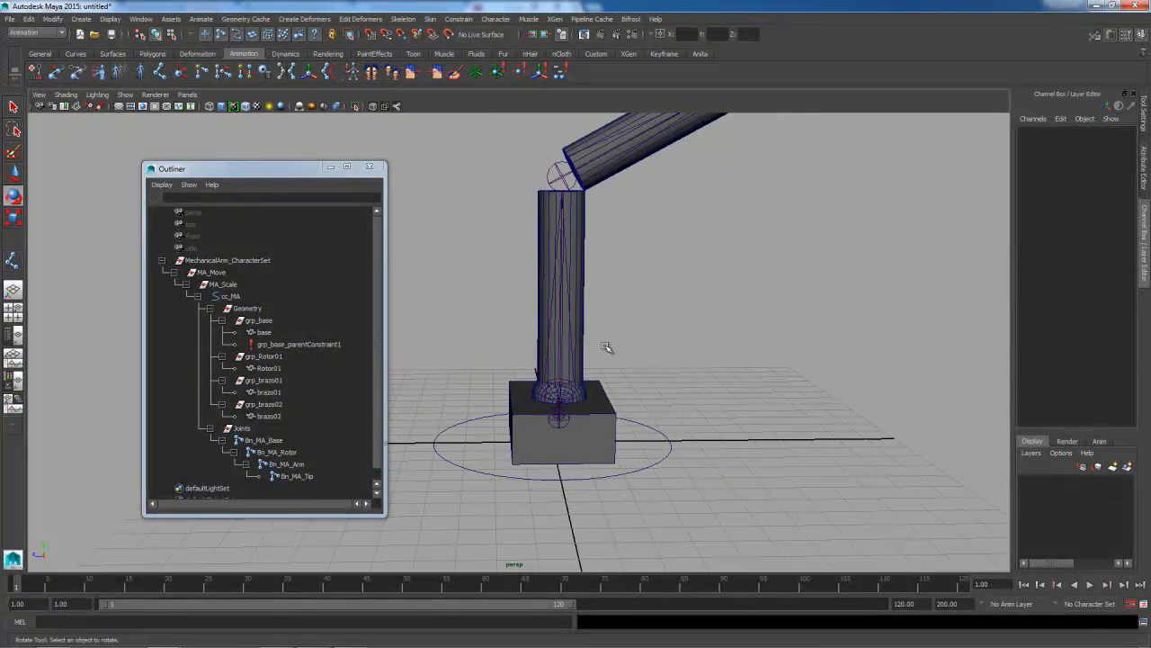
# Reduce the joint display scale to about 0.58
pyautogui.click(557, 390)
pyautogui.click(689, 296)
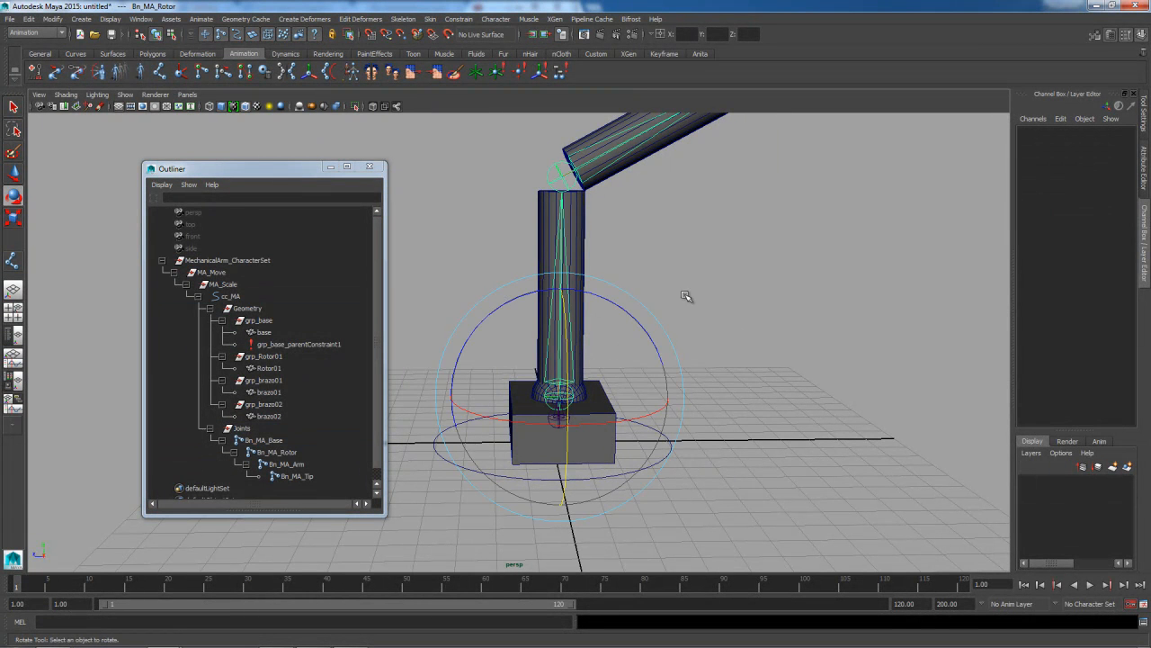
pyautogui.click(108, 20)
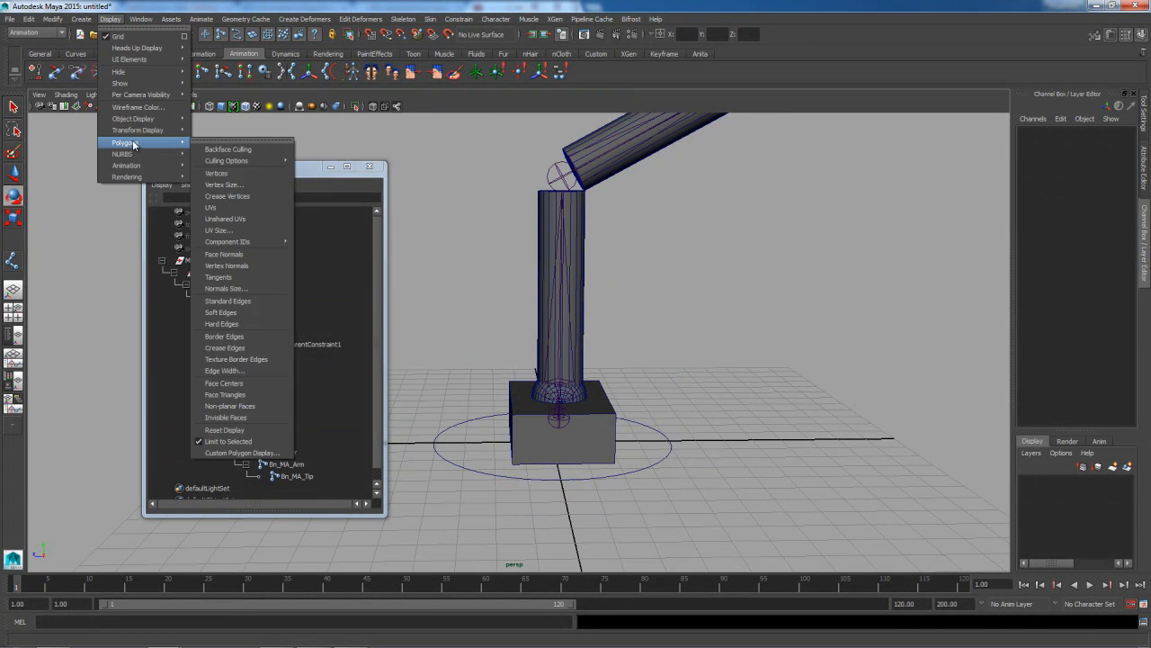
pyautogui.moveTo(135, 166)
pyautogui.click(216, 195)
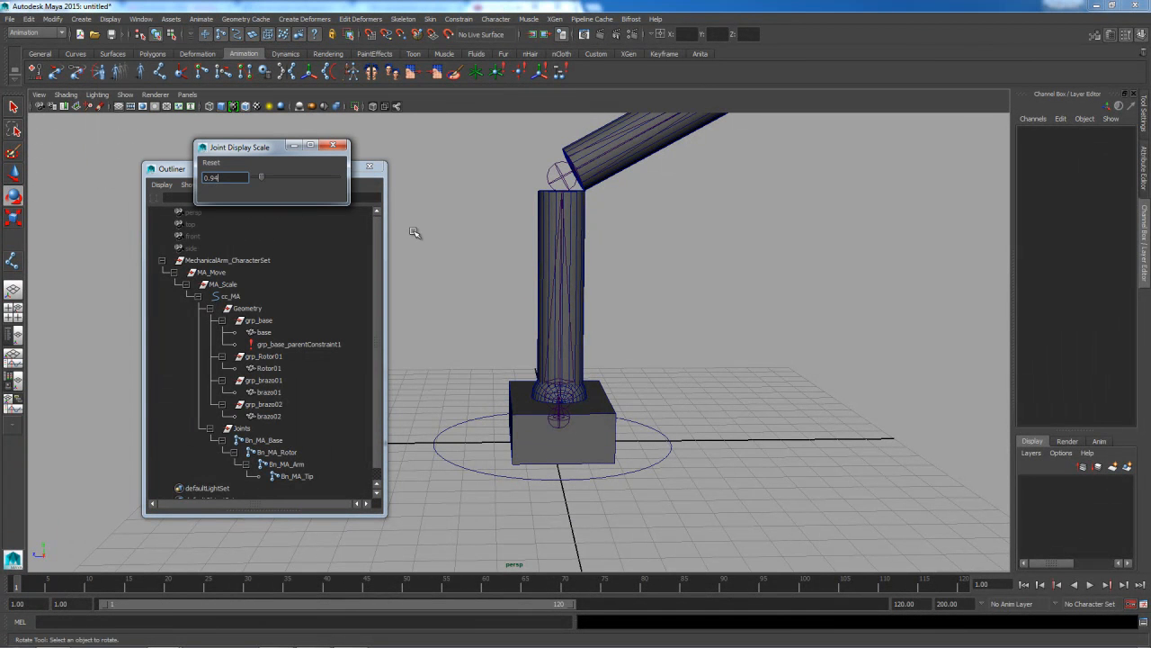
pyautogui.moveTo(261, 182); pyautogui.dragTo(258, 182)
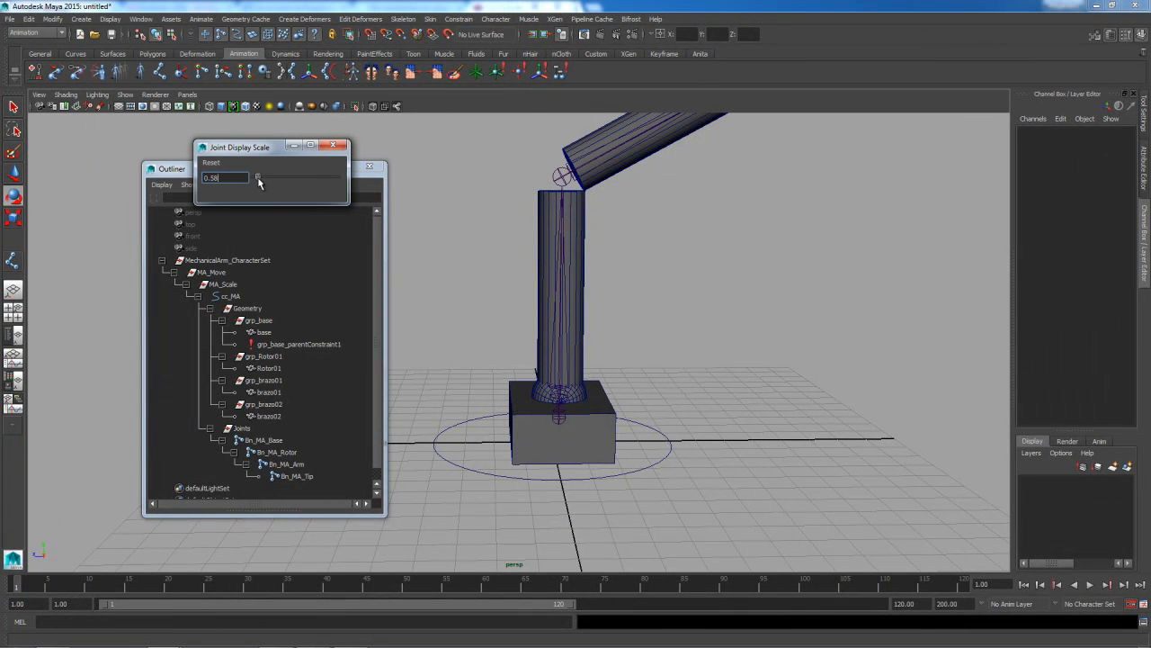
pyautogui.click(332, 145)
# Examine the brazo01, rotor and brazo02 geometry to see which joint drives each part
pyautogui.click(582, 296)
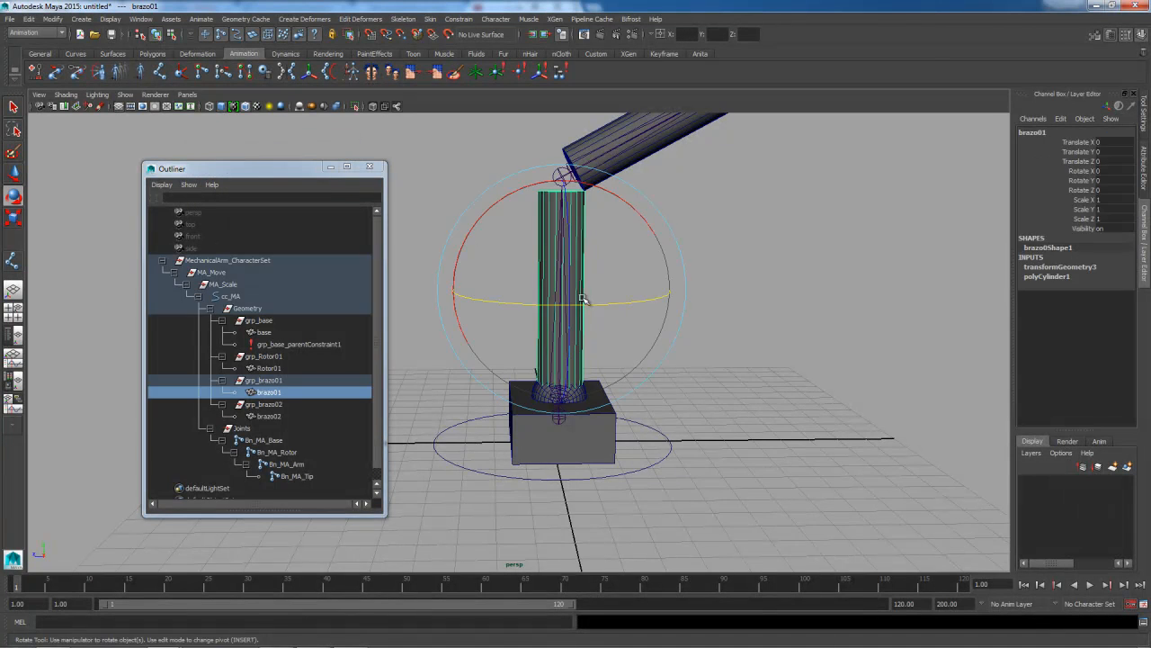
pyautogui.click(724, 328)
pyautogui.keyDown('alt'); pyautogui.moveTo(724, 328); pyautogui.dragTo(620, 375); pyautogui.keyUp('alt')
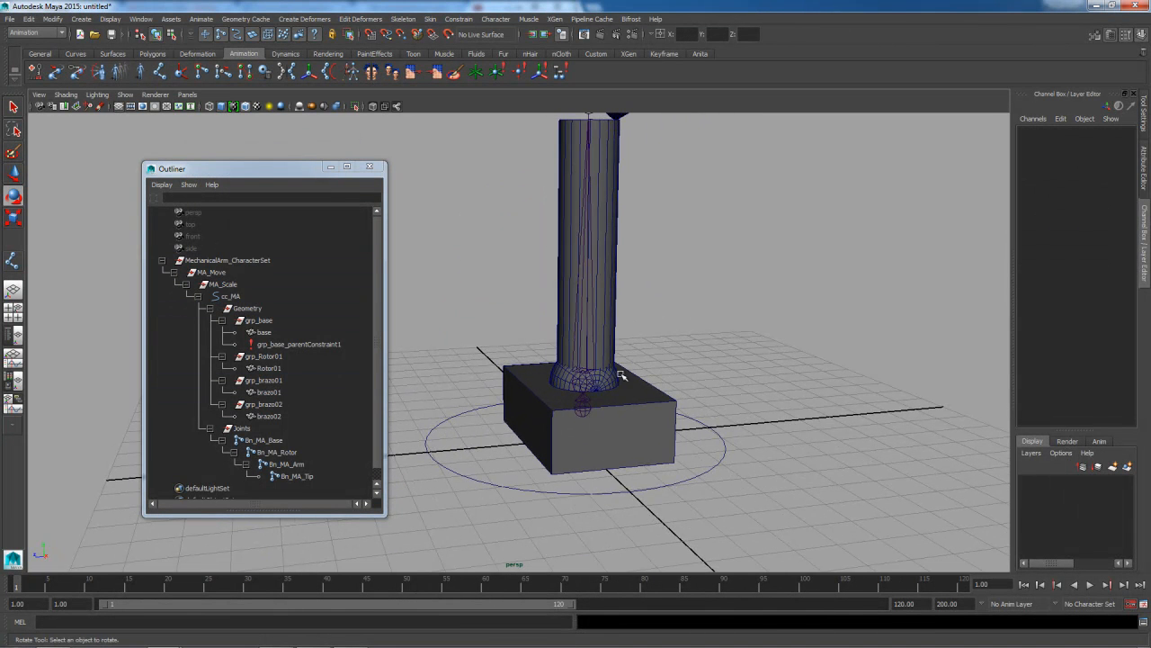
pyautogui.click(614, 375)
pyautogui.click(611, 228)
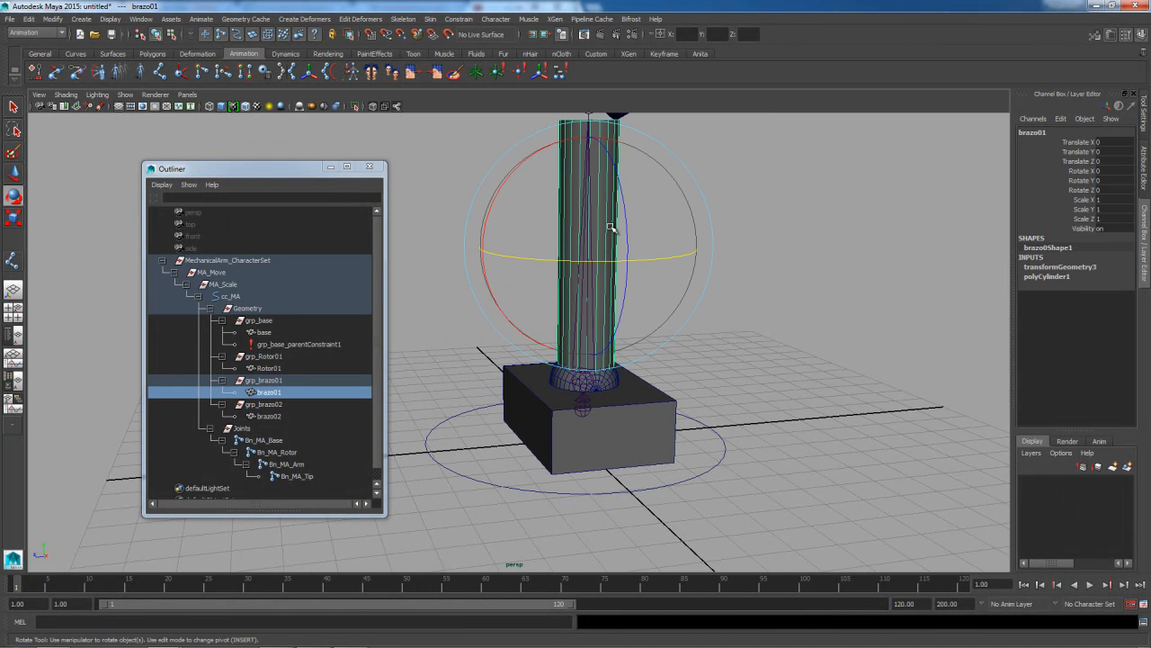
pyautogui.click(583, 382)
pyautogui.keyDown('alt'); pyautogui.moveTo(759, 243); pyautogui.dragTo(712, 448, button='middle'); pyautogui.keyUp('alt')
pyautogui.click(623, 246)
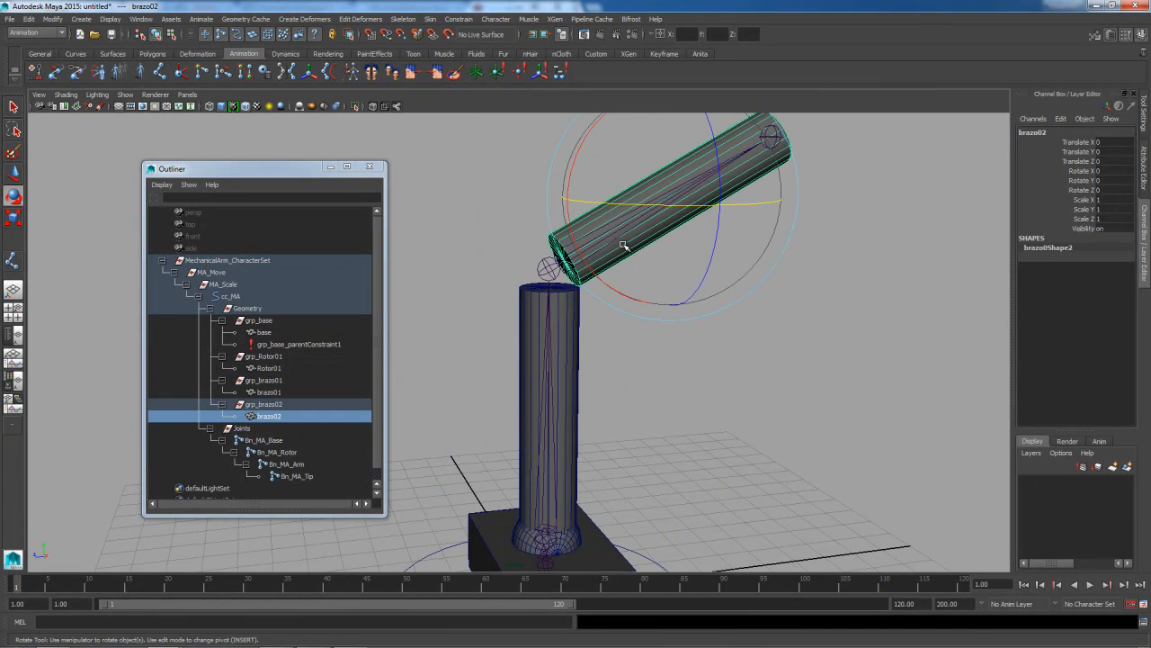
pyautogui.click(551, 271)
pyautogui.keyDown('alt'); pyautogui.moveTo(640, 452); pyautogui.dragTo(685, 311); pyautogui.keyUp('alt')
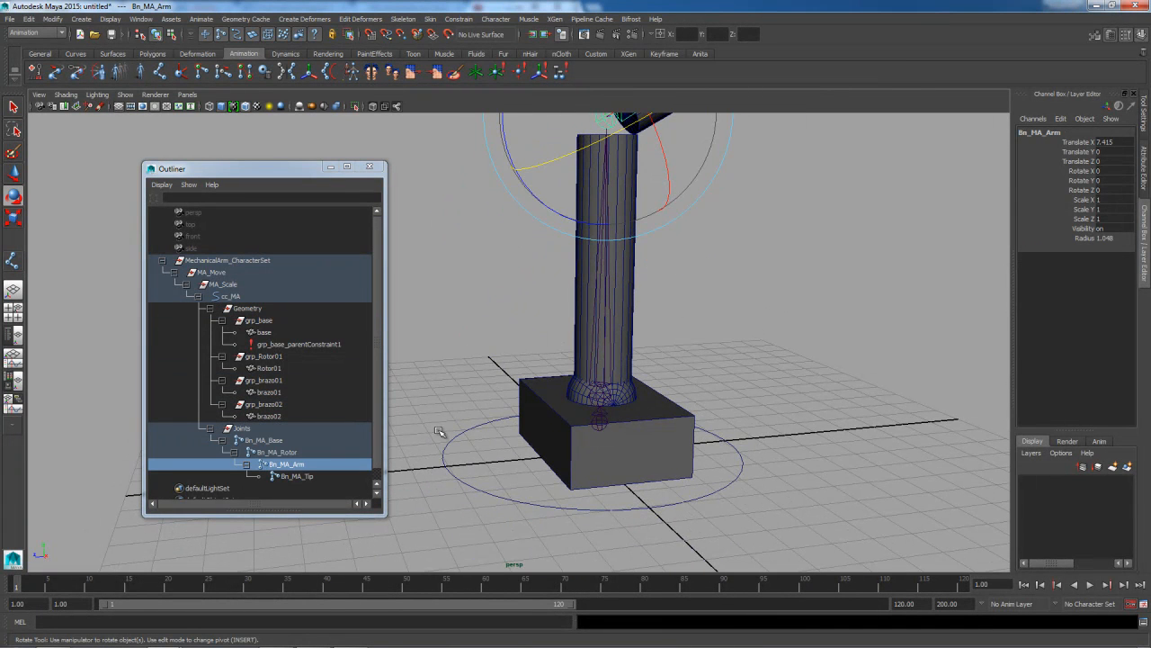
# Parent-constrain the grp_Rotor01 geometry group to the Bn_MA_Rotor joint and check the base and rotor constraint nodes
pyautogui.click(605, 396)
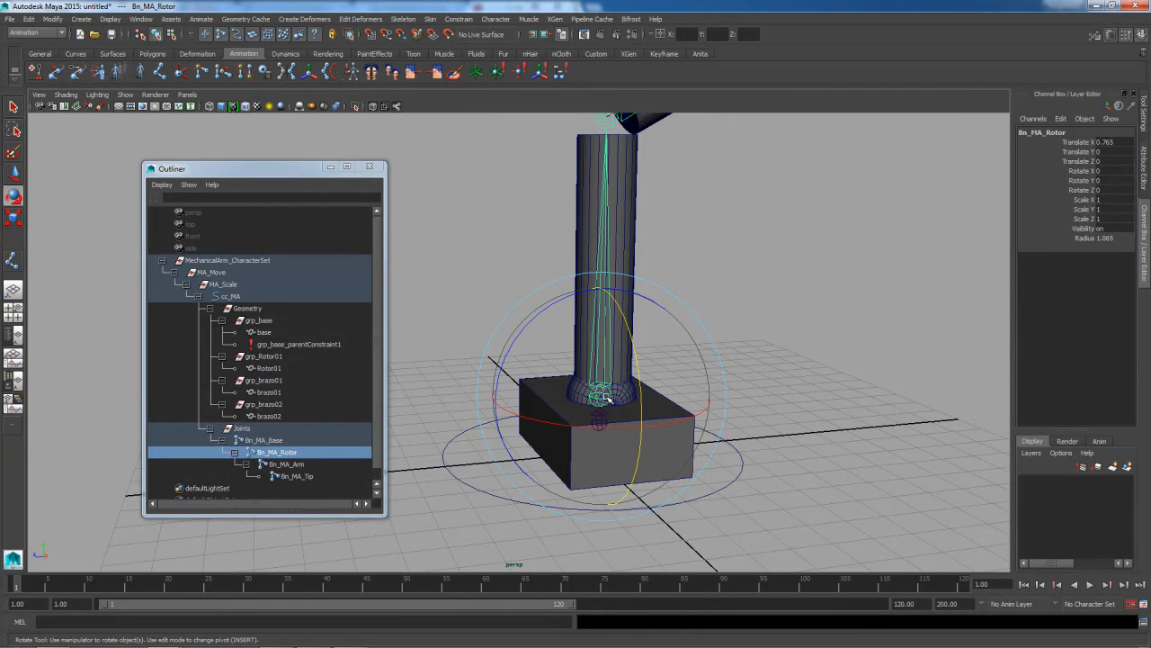
pyautogui.keyDown('ctrl'); pyautogui.click(268, 357); pyautogui.keyUp('ctrl')
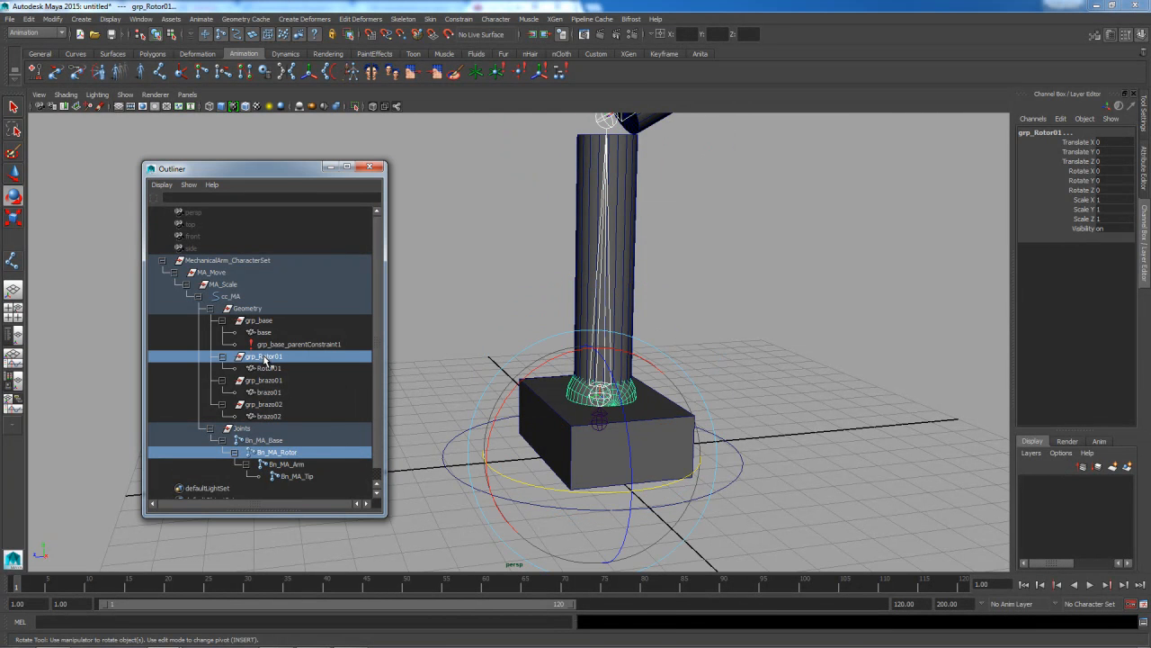
pyautogui.click(457, 20)
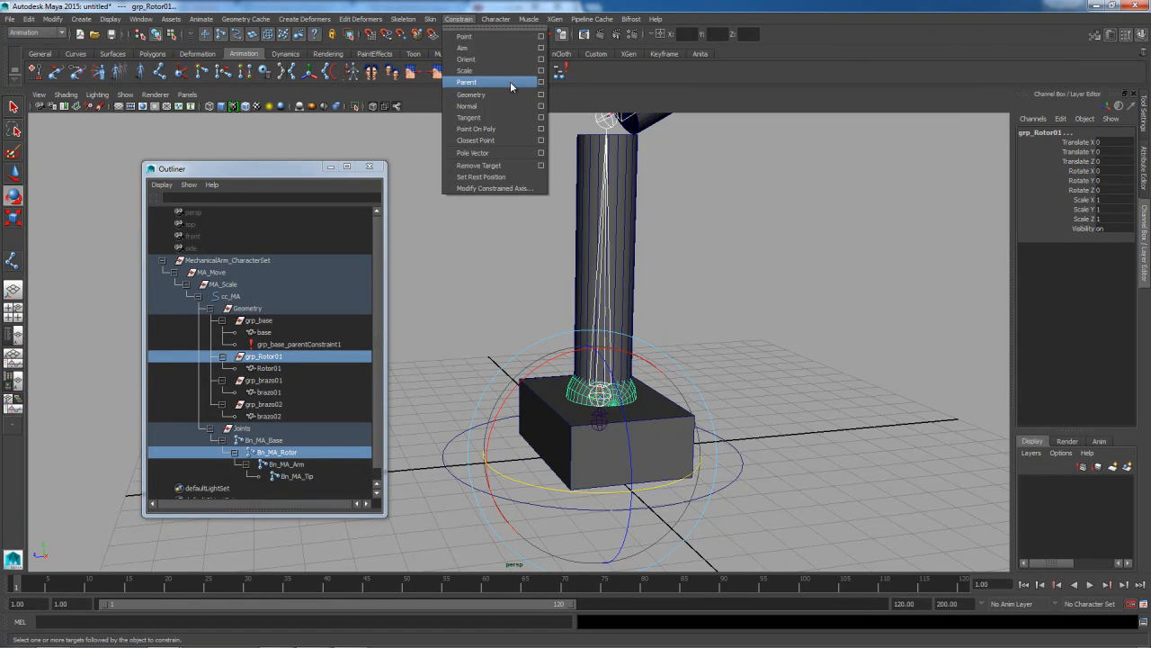
pyautogui.click(459, 20)
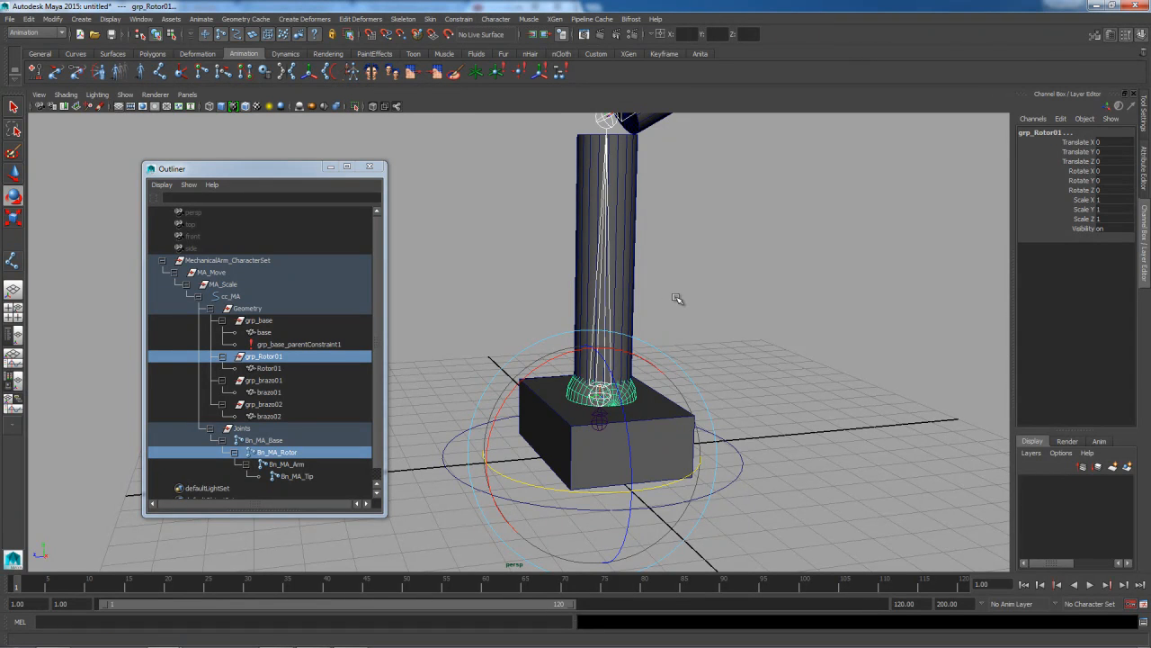
pyautogui.press('space')
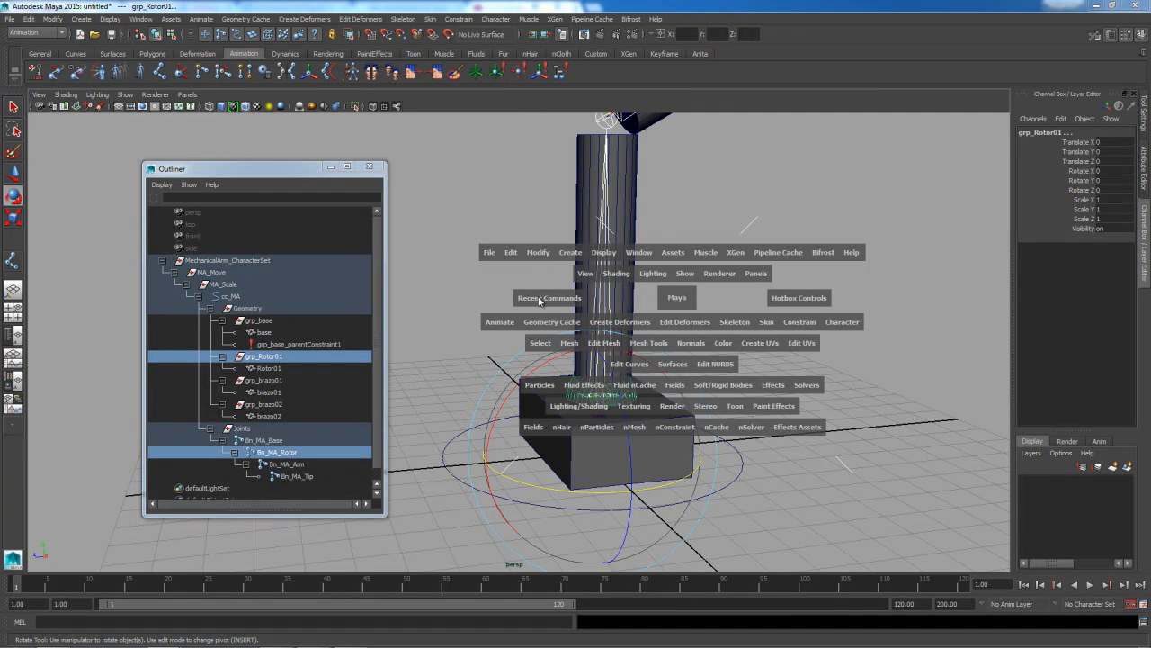
pyautogui.moveTo(806, 329); pyautogui.dragTo(801, 388)
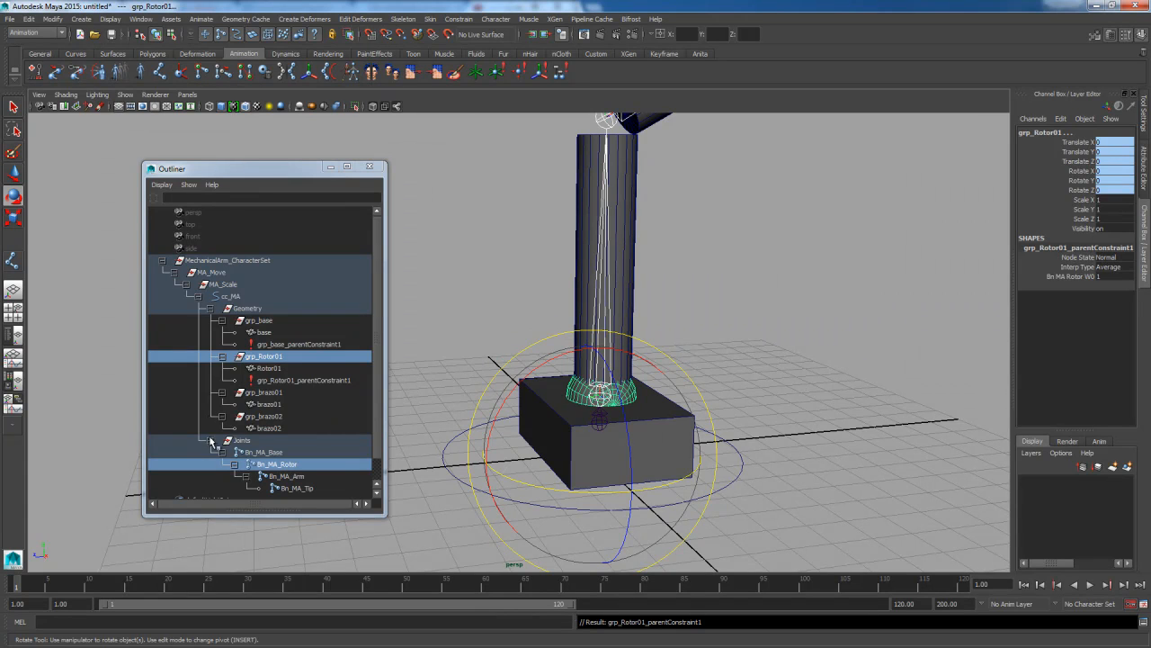
pyautogui.click(266, 345)
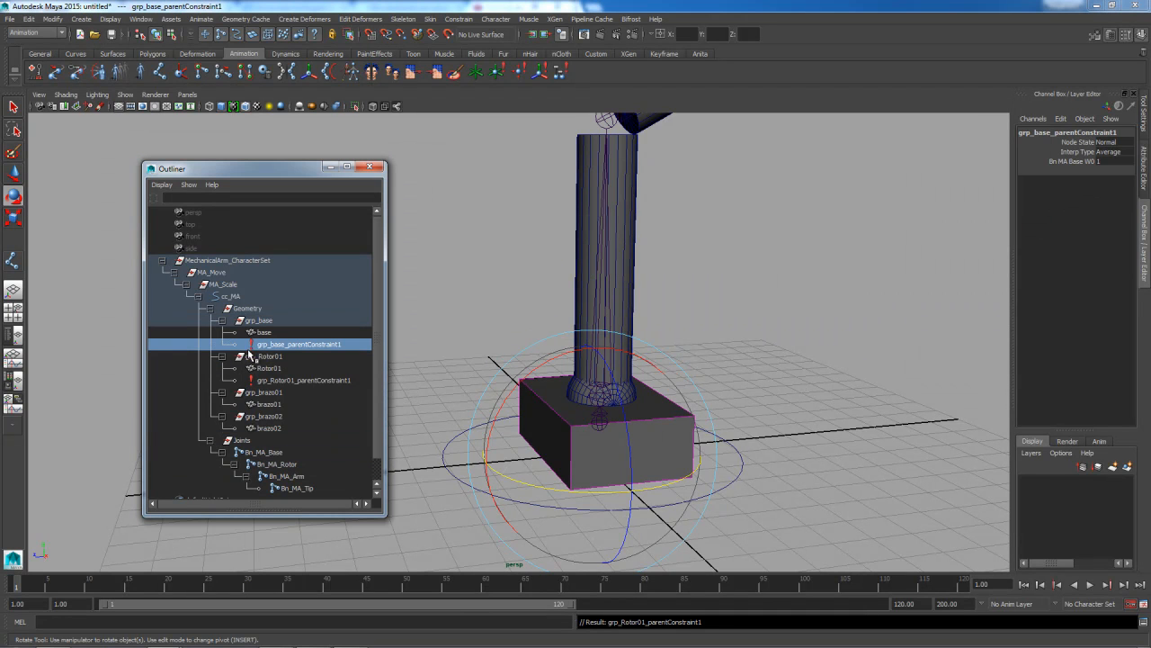
pyautogui.click(280, 381)
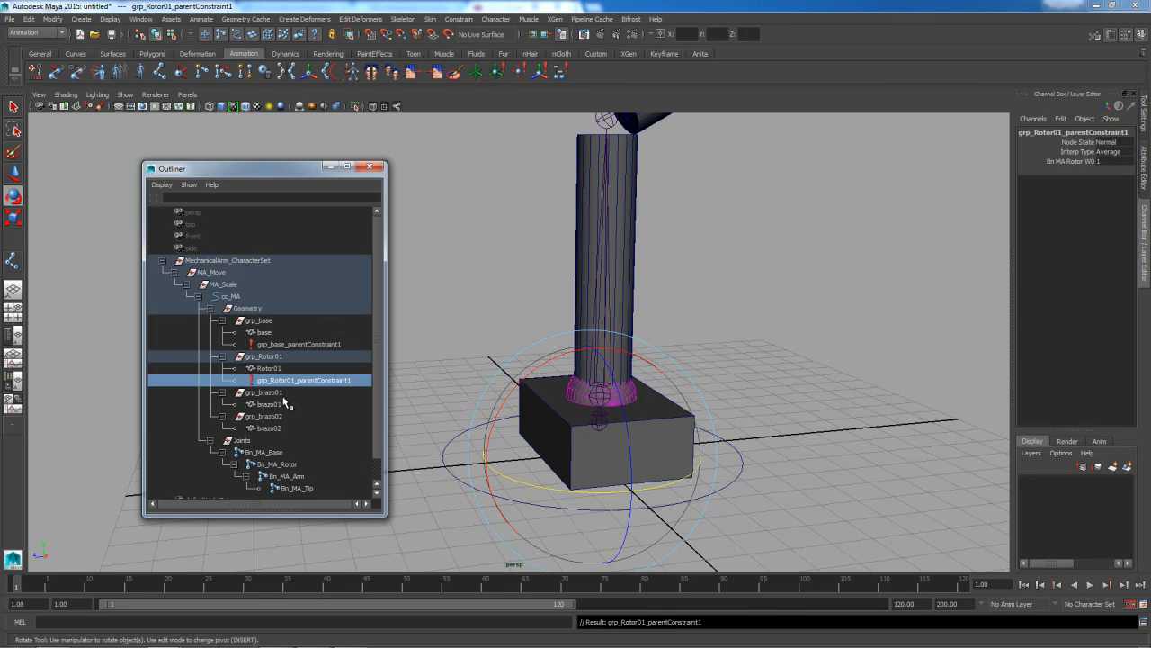
# Parent-constrain the grp_brazo01 geometry group to the Bn_MA_Rotor joint
pyautogui.click(279, 465)
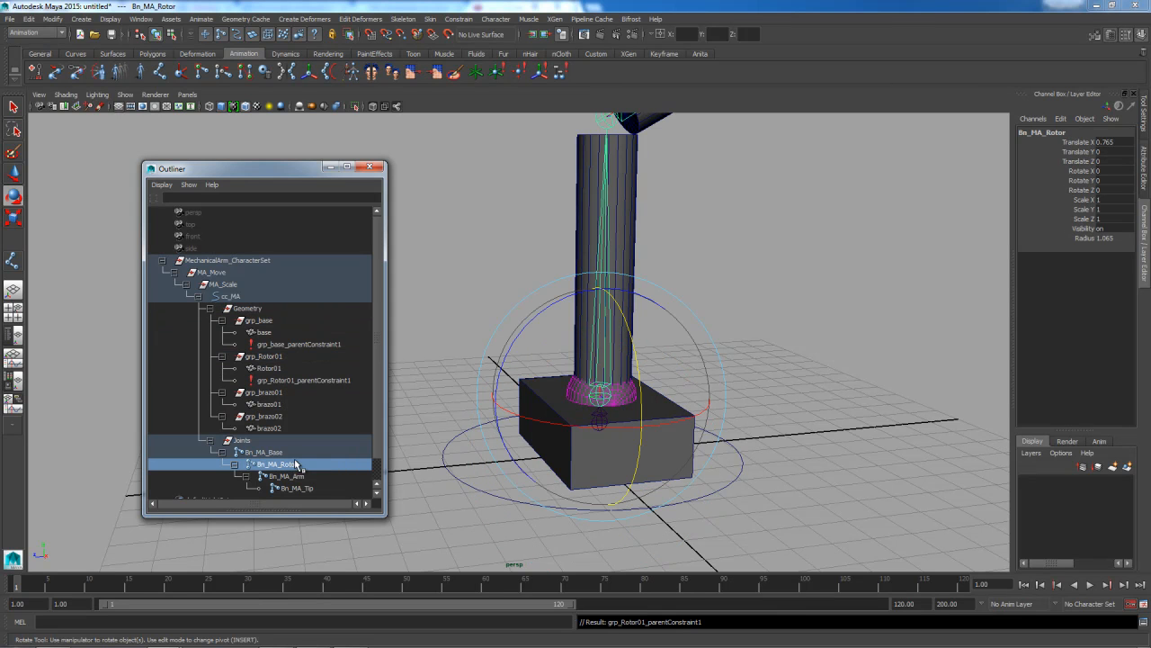
pyautogui.keyDown('ctrl'); pyautogui.click(282, 396); pyautogui.keyUp('ctrl')
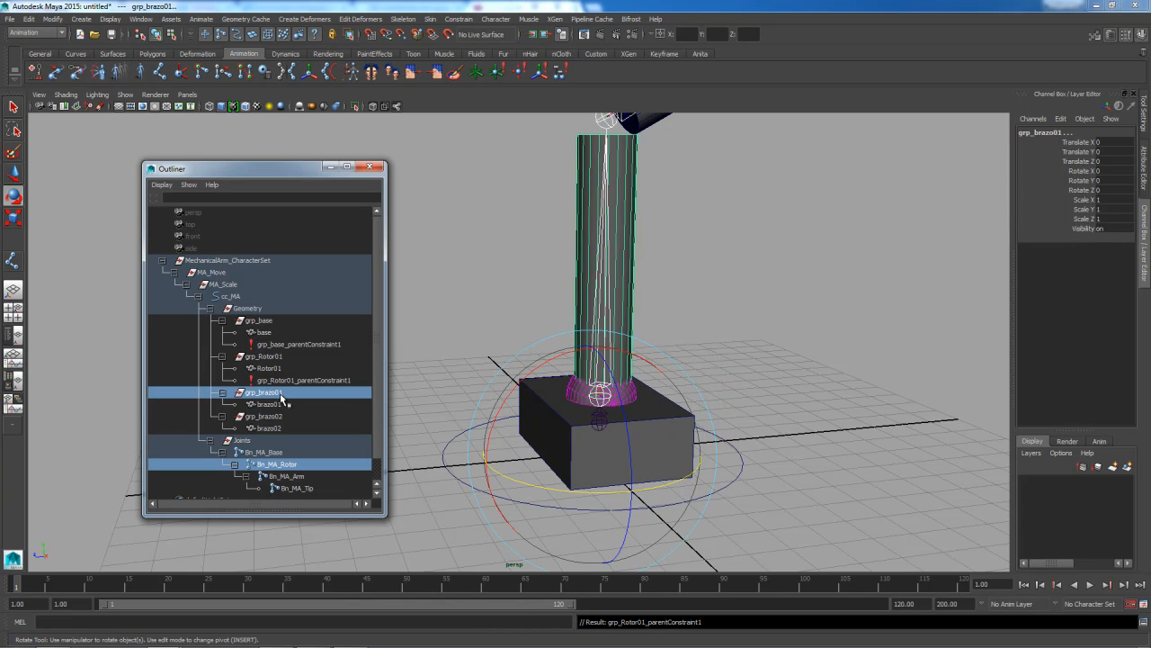
pyautogui.press('space')
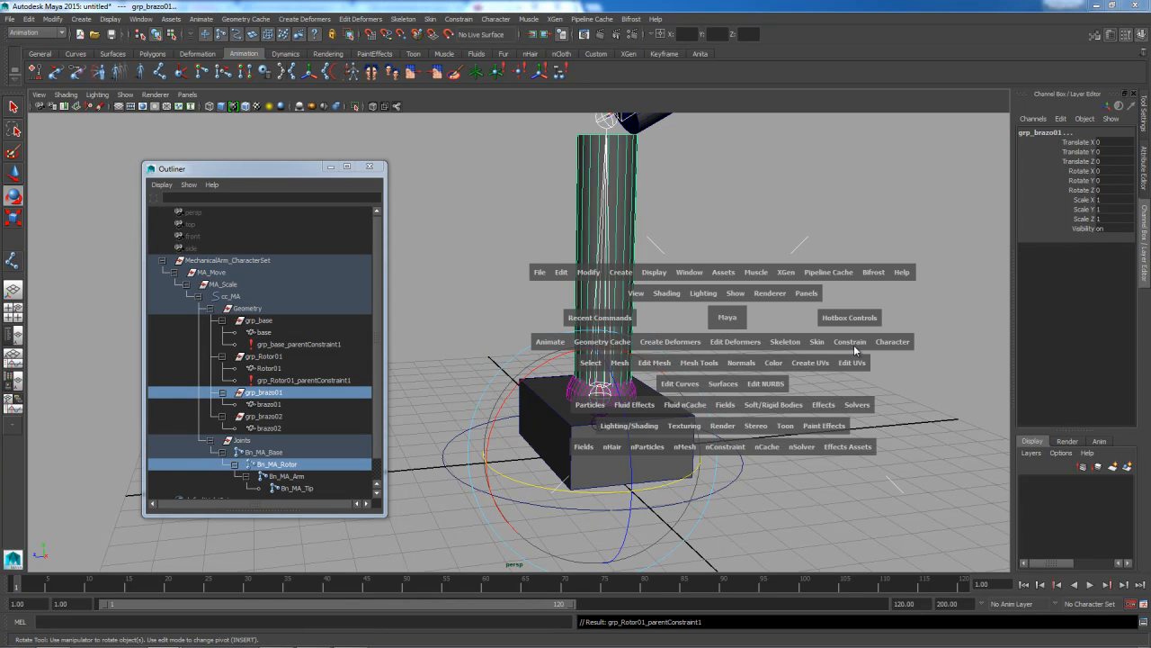
pyautogui.click(851, 345)
pyautogui.click(853, 408)
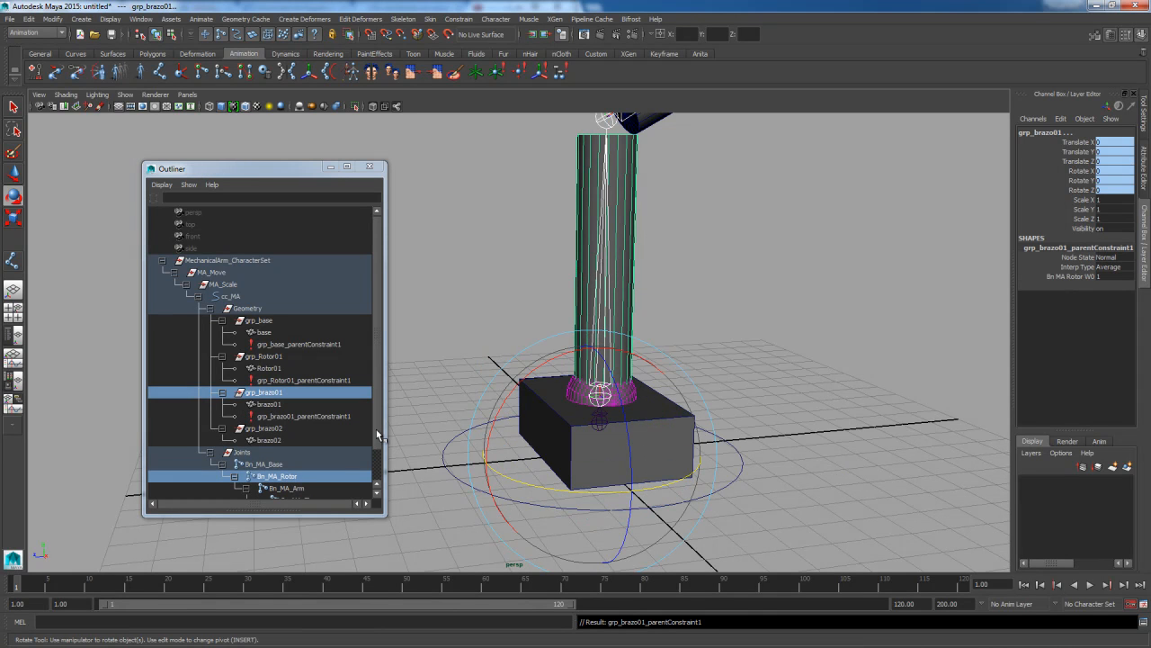
# Parent-constrain the grp_brazo02 geometry group to the Bn_MA_Arm joint
pyautogui.scroll(-3, 376, 434)
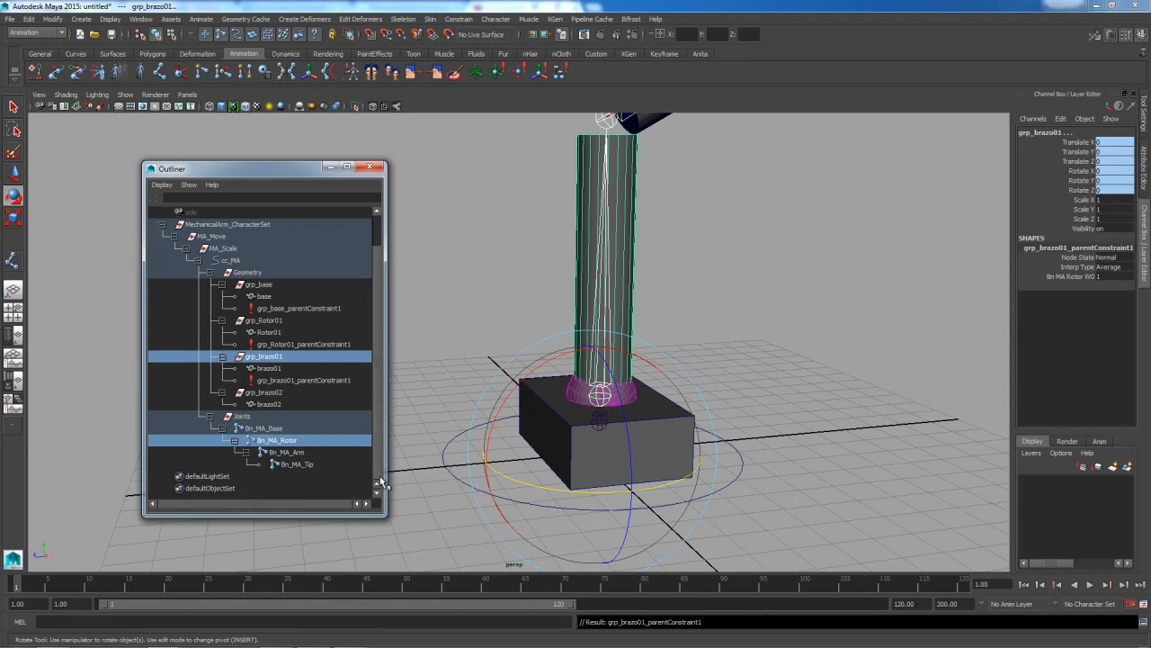
pyautogui.click(286, 451)
pyautogui.hotkey('alt', 'space')
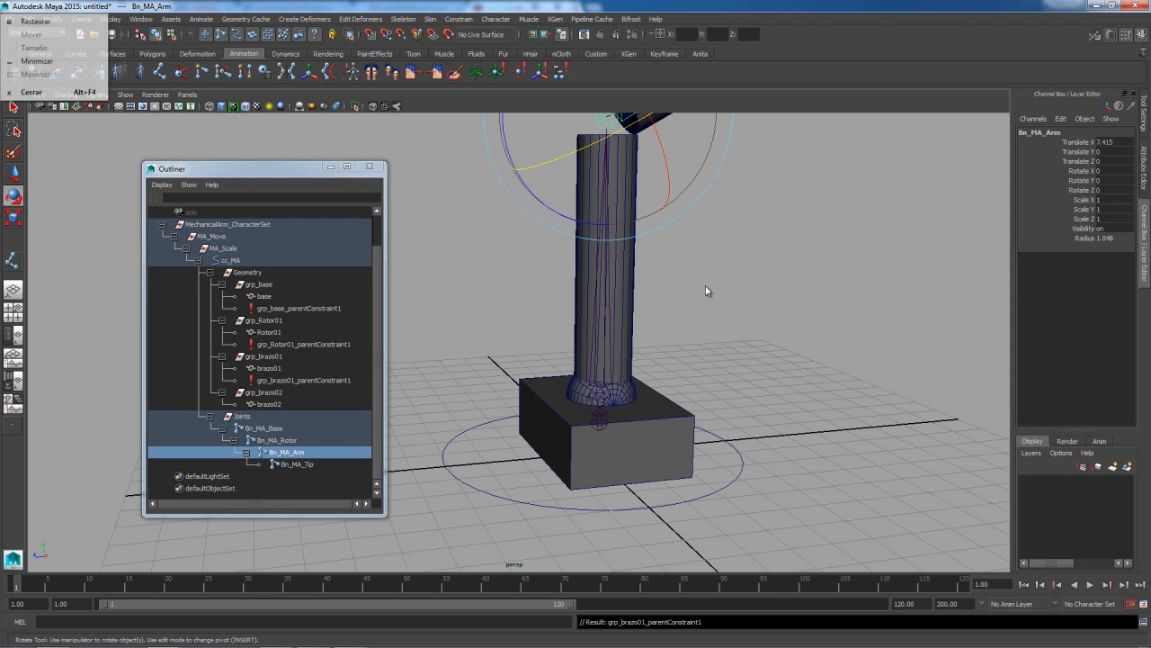
pyautogui.press('Escape')
pyautogui.press('space')
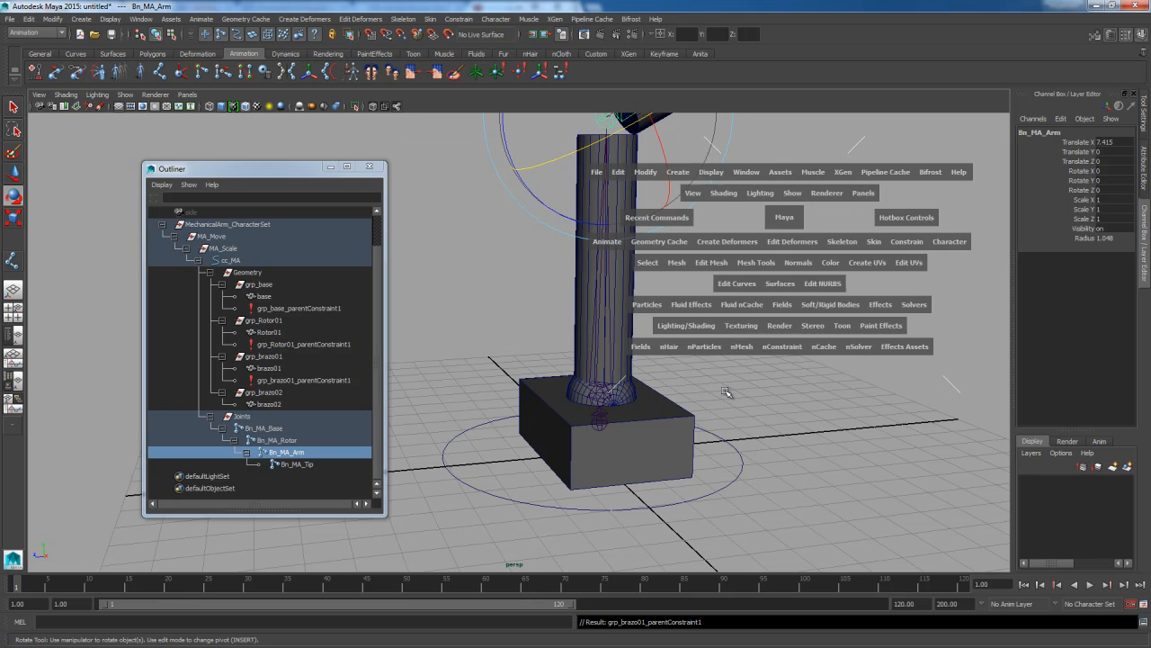
pyautogui.press('f')
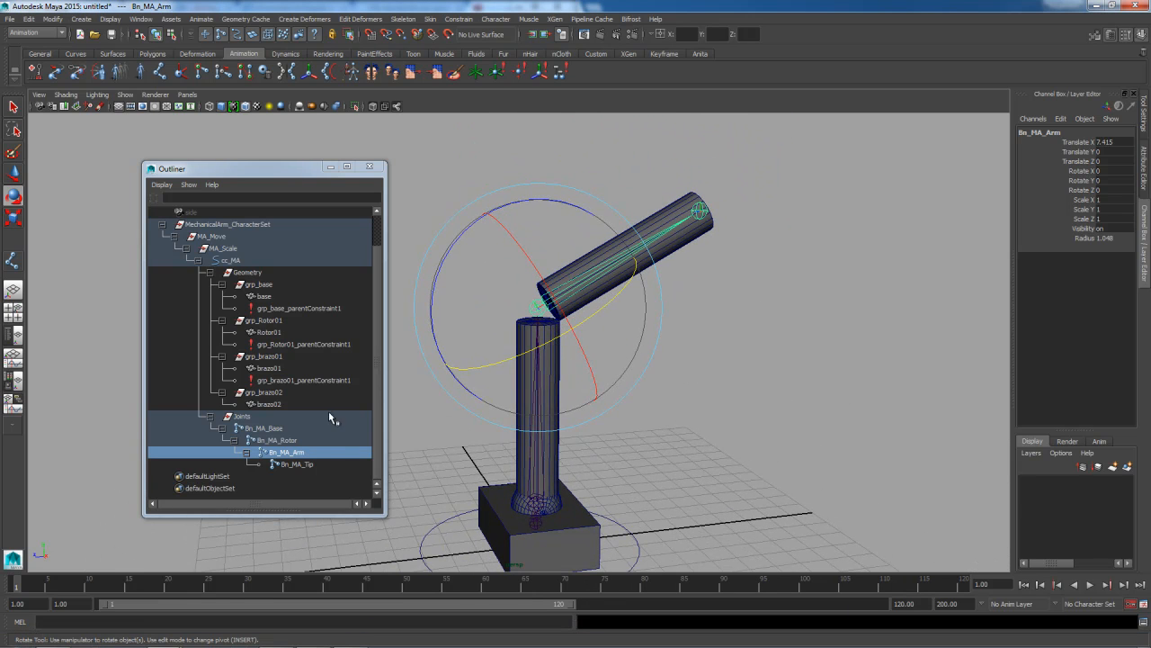
pyautogui.keyDown('ctrl'); pyautogui.click(265, 393); pyautogui.keyUp('ctrl')
pyautogui.press('space')
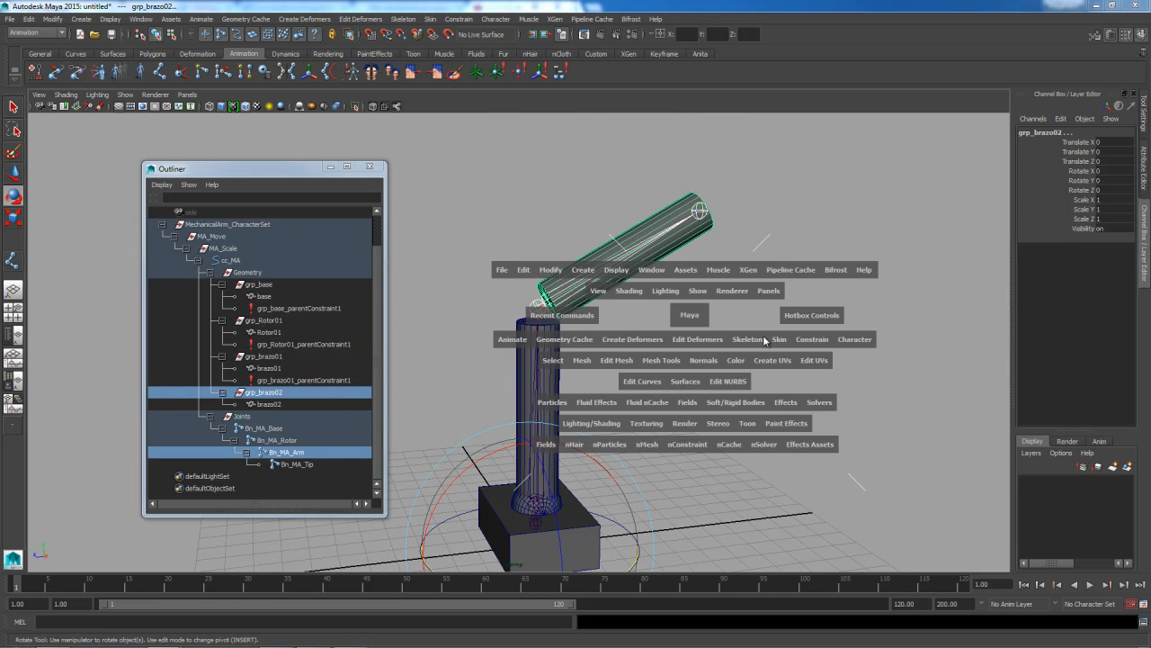
pyautogui.moveTo(813, 339); pyautogui.dragTo(836, 404)
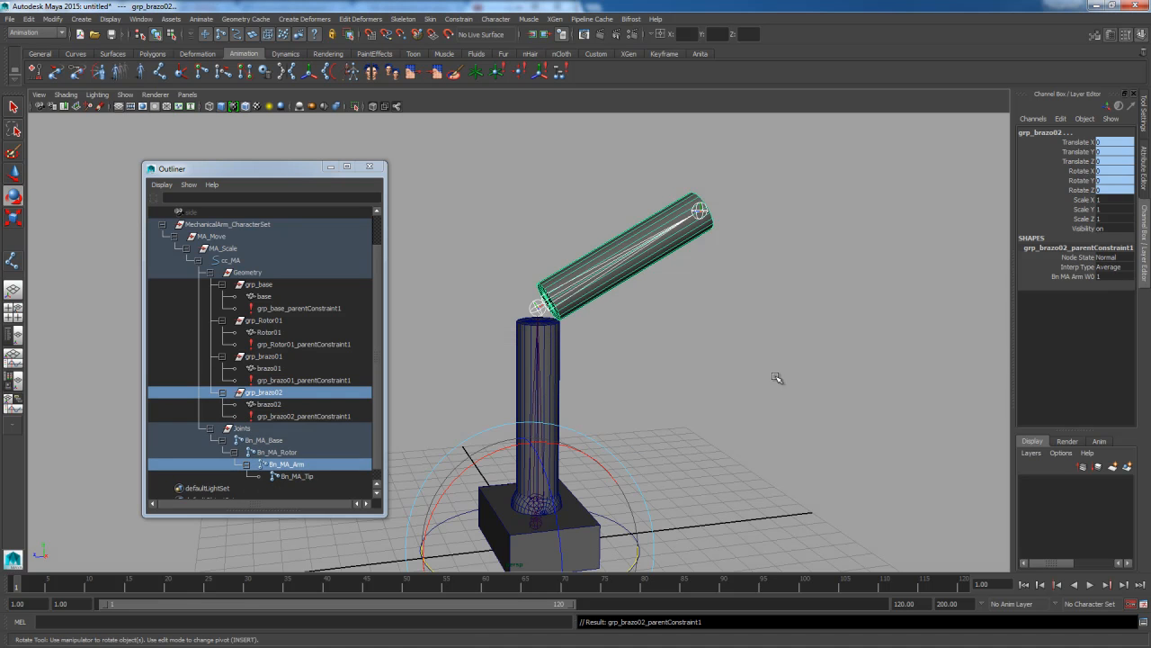
# Test the upper arm constraint by rotating the Bn_MA_Arm joint, and undo the rotation
pyautogui.click(772, 378)
pyautogui.keyDown('alt'); pyautogui.moveTo(771, 378); pyautogui.dragTo(570, 277); pyautogui.keyUp('alt')
pyautogui.press('e')
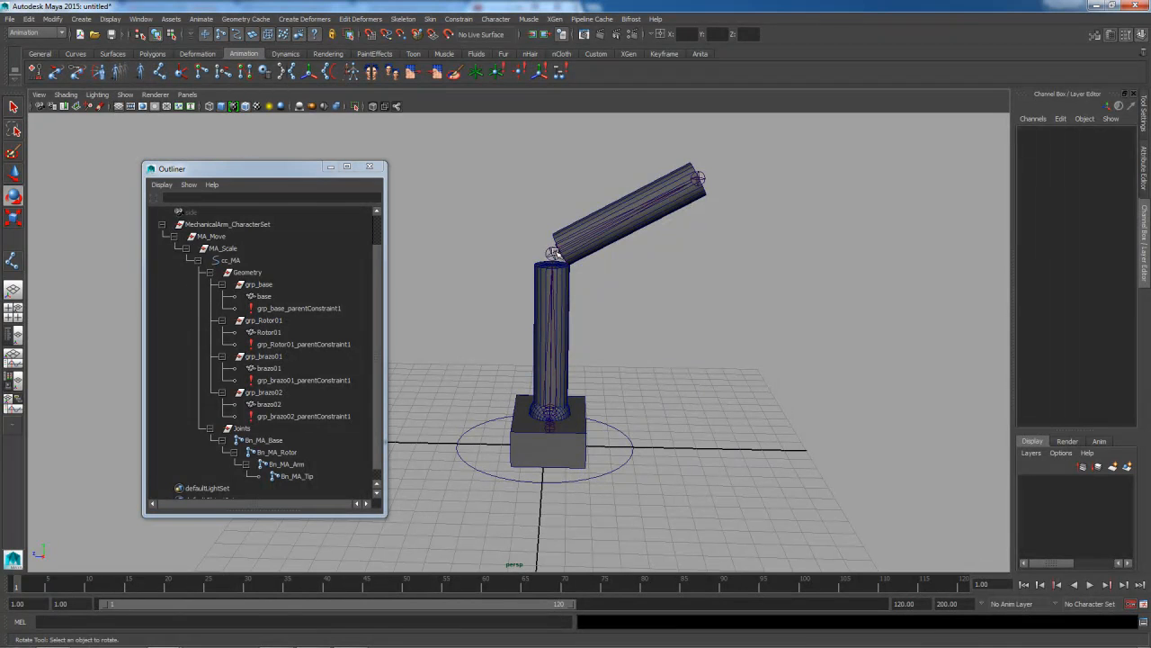
pyautogui.click(555, 253)
pyautogui.moveTo(611, 159); pyautogui.dragTo(643, 246)
pyautogui.hotkey('ctrl', 'z')
# Select the Bn_MA_Rotor joint to test how it drives the rotor and arm geometry
pyautogui.click(553, 412)
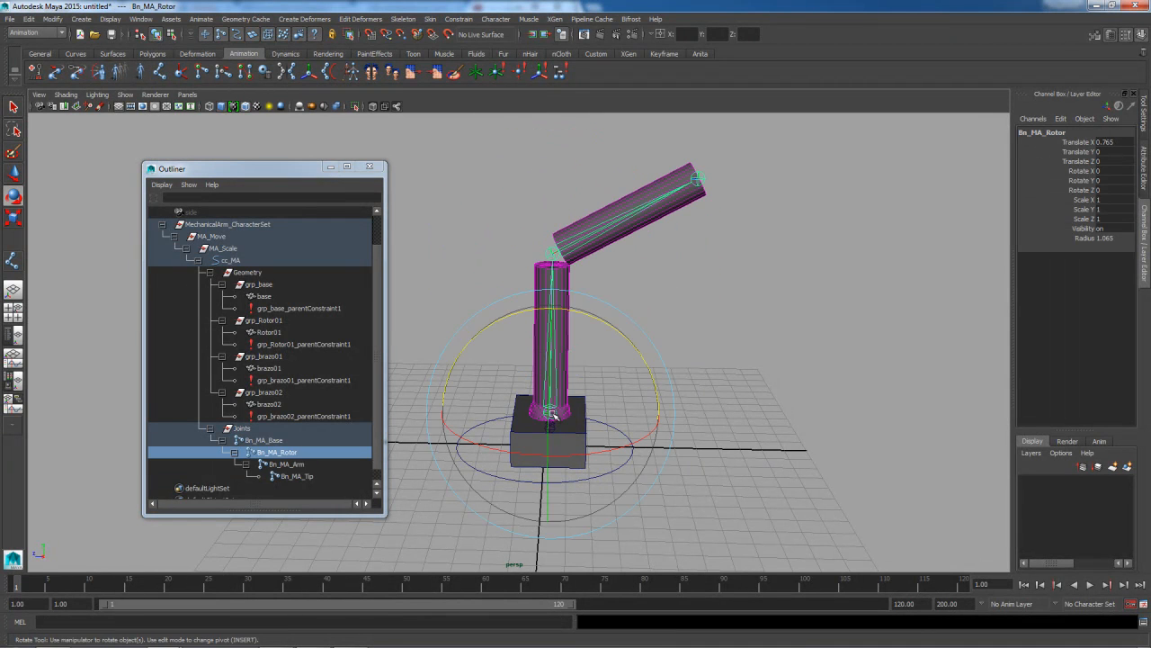
pyautogui.moveTo(593, 319)
pyautogui.mouseDown()
pyautogui.moveTo(570, 327)
pyautogui.moveTo(640, 365)
pyautogui.moveTo(591, 327)
pyautogui.mouseUp()
pyautogui.click(727, 311)
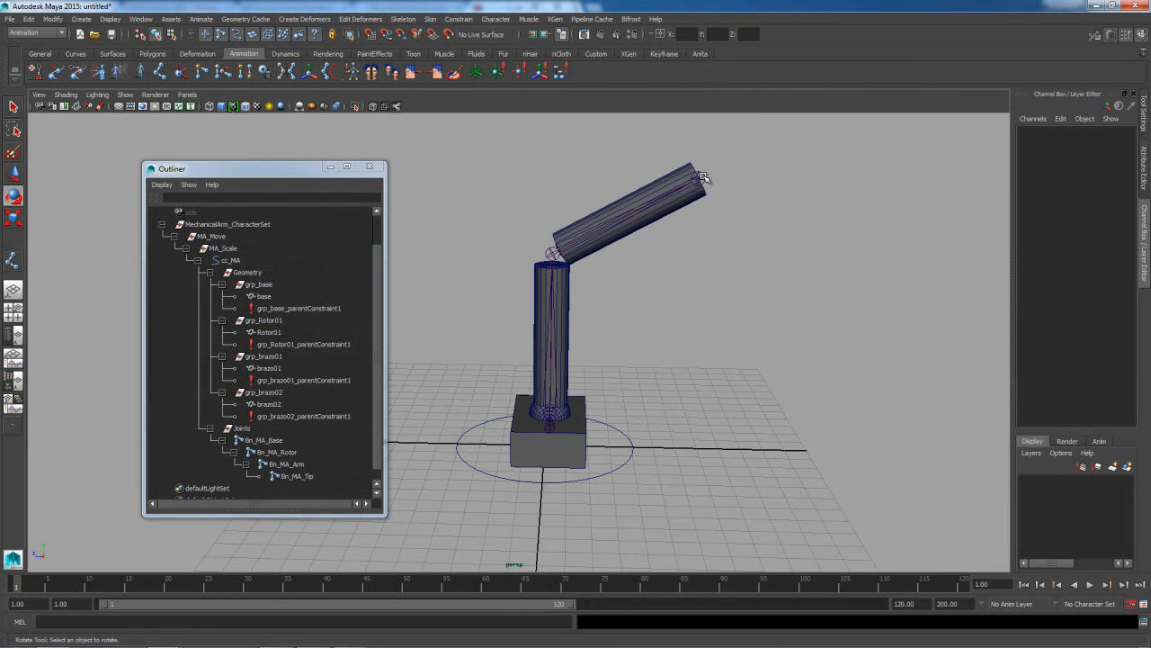
pyautogui.click(376, 416)
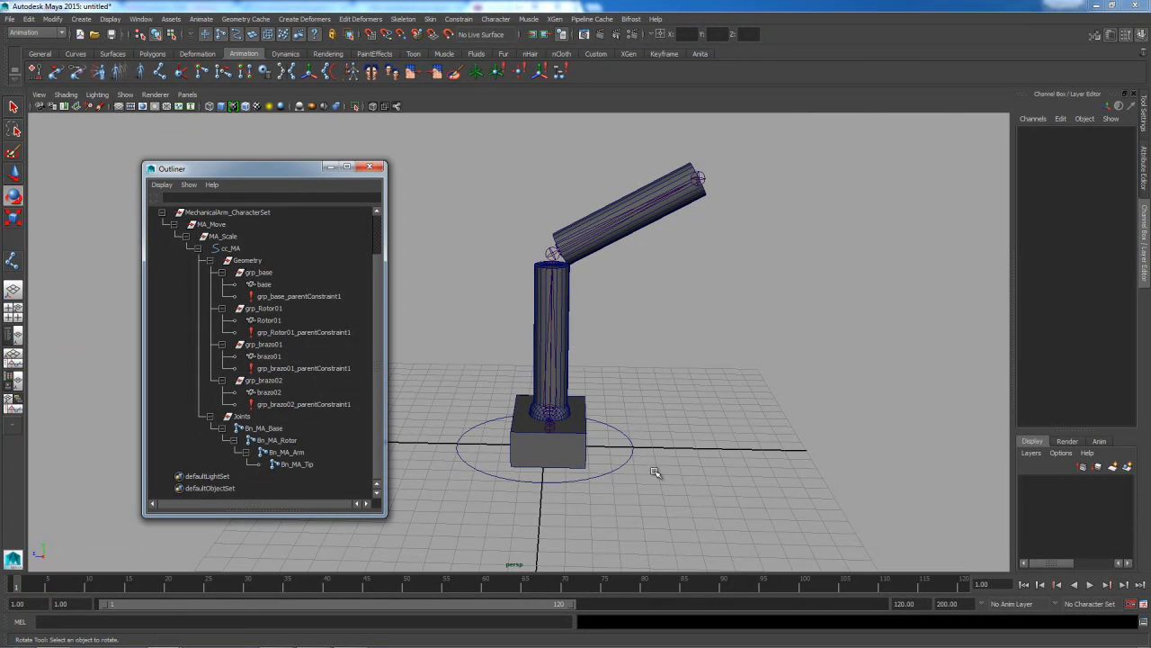
pyautogui.click(550, 253)
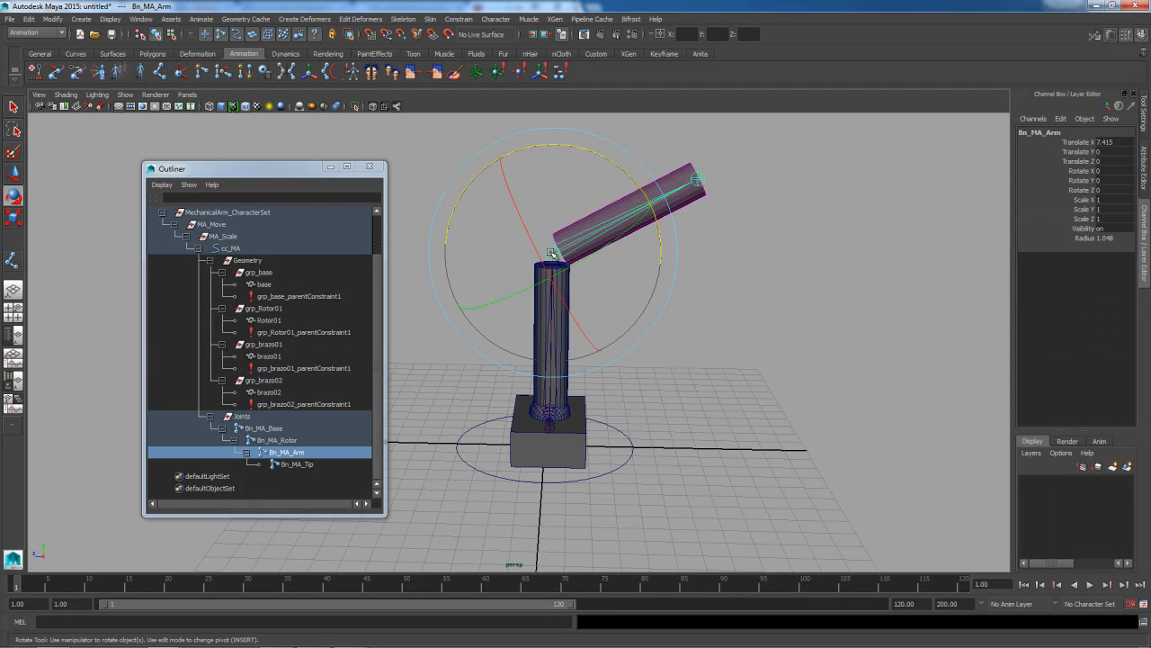
pyautogui.click(765, 426)
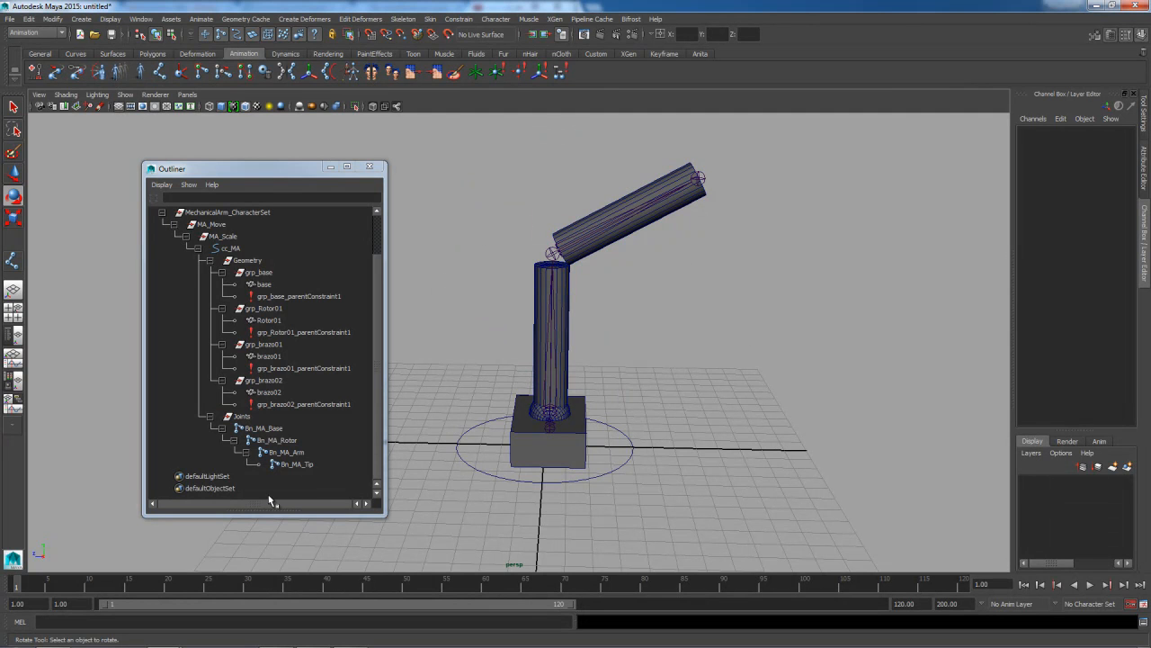
# Create an empty group named Controls and parent it under the cc_MA curve, alongside Geometry and Joints
pyautogui.moveTo(345, 515); pyautogui.dragTo(343, 548)
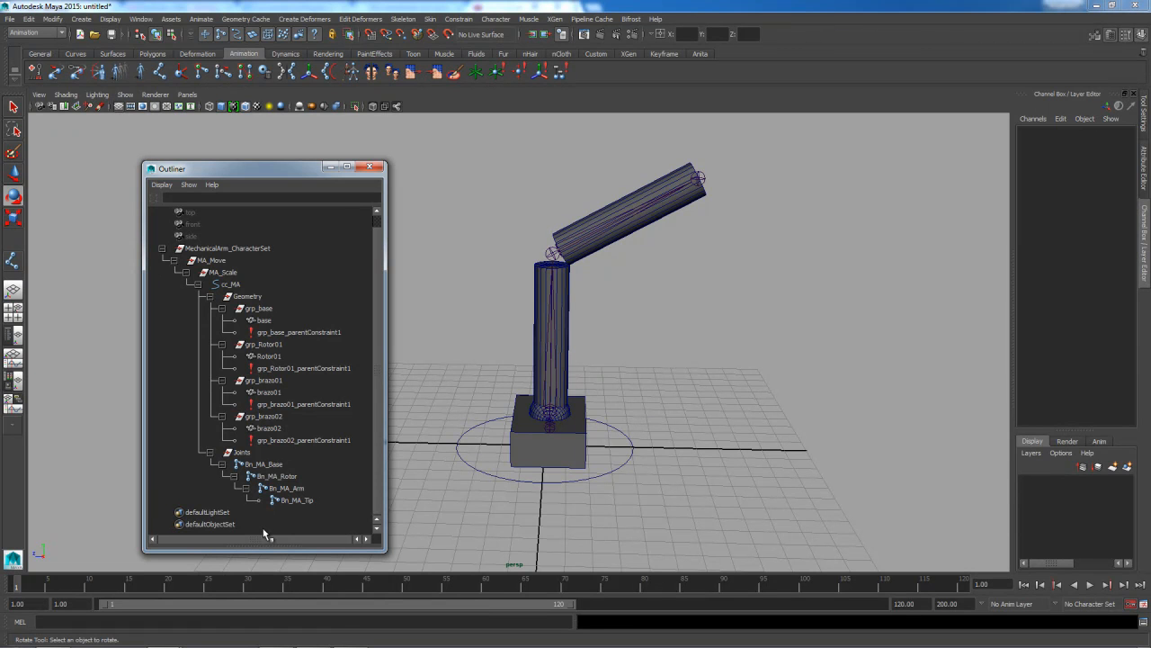
pyautogui.hotkey('ctrl', 'g')
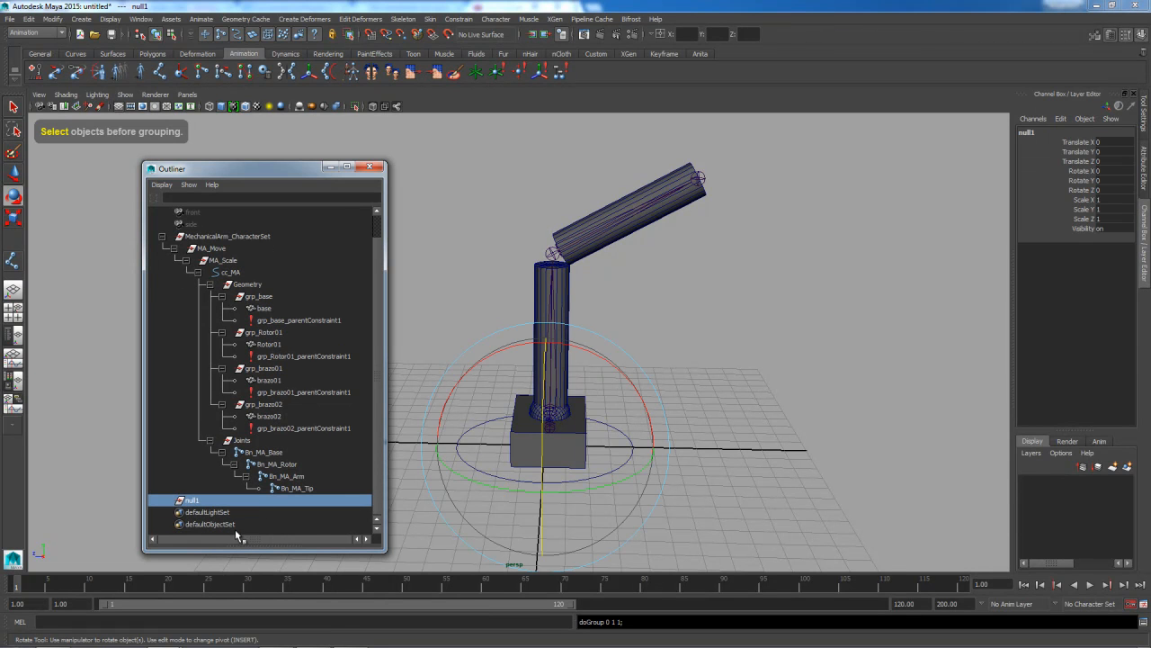
pyautogui.doubleClick(192, 500)
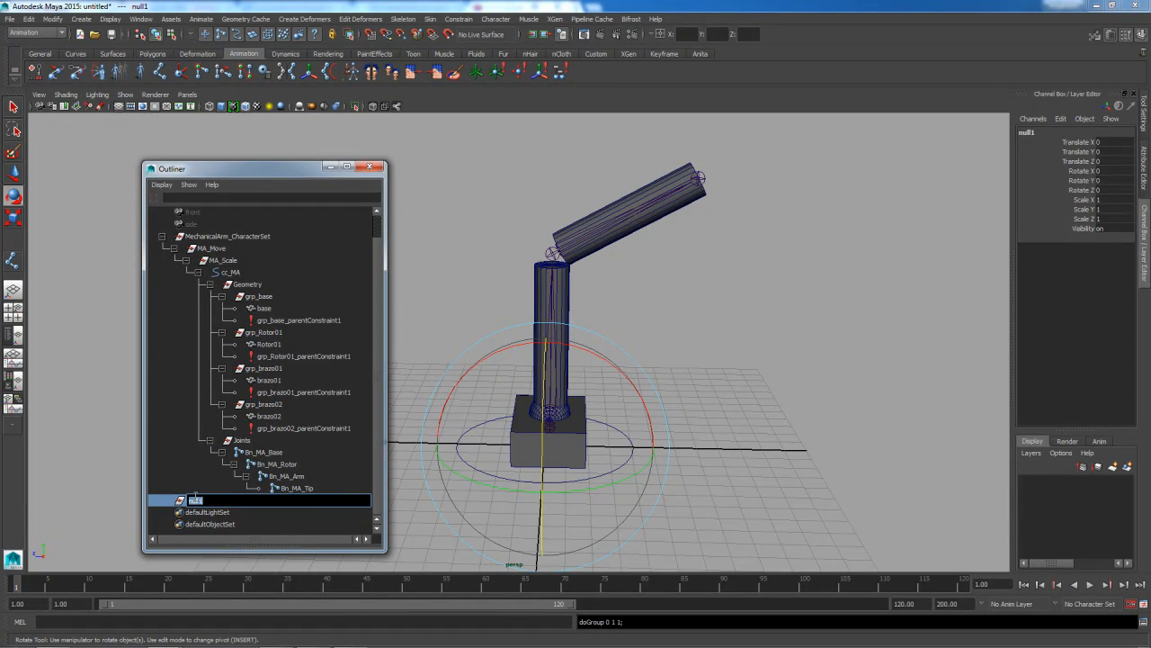
pyautogui.press('Return')
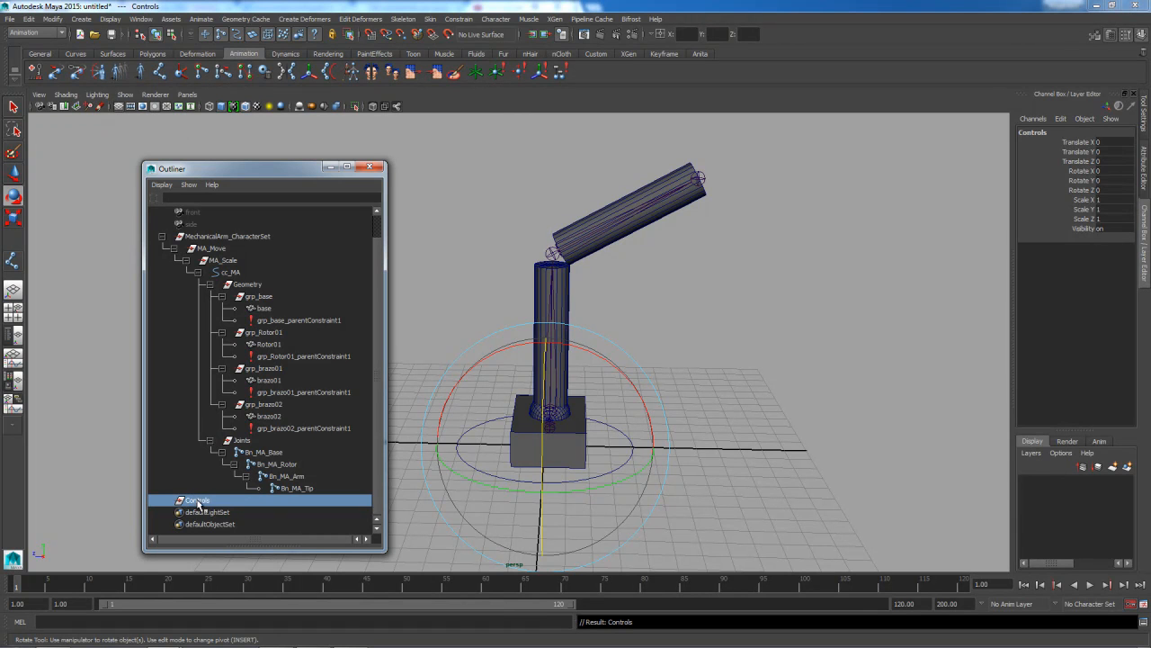
pyautogui.moveTo(197, 502); pyautogui.dragTo(226, 279, button='middle')
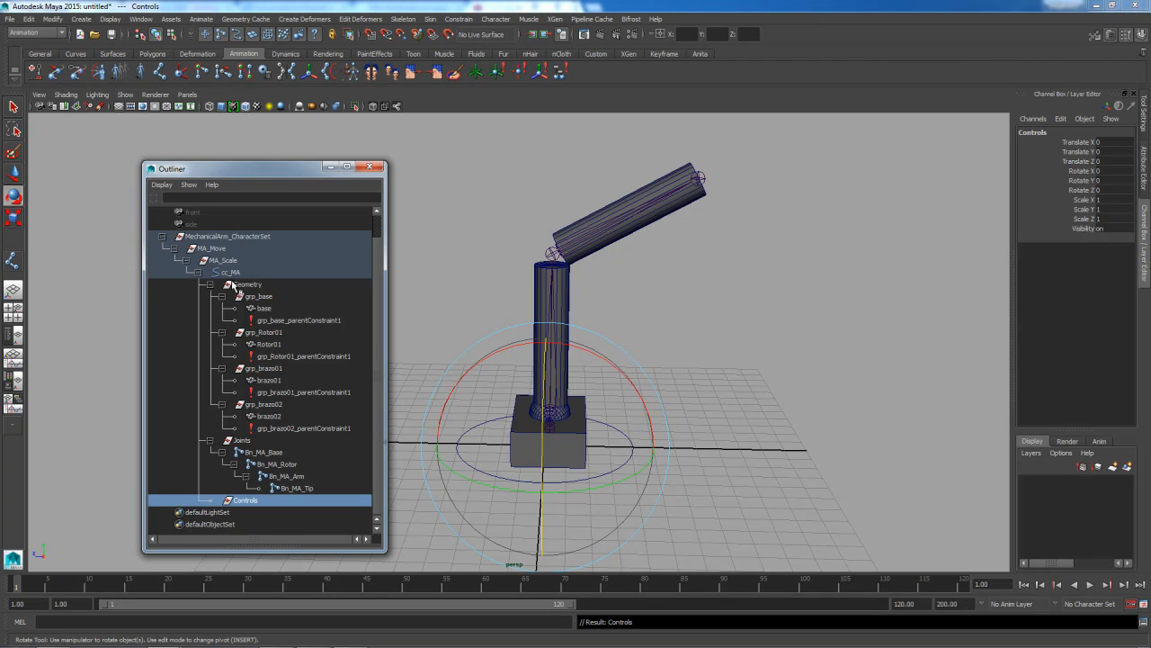
# Rename the cc_MA curve as cc_MA_Root and clear the selection
pyautogui.doubleClick(234, 272)
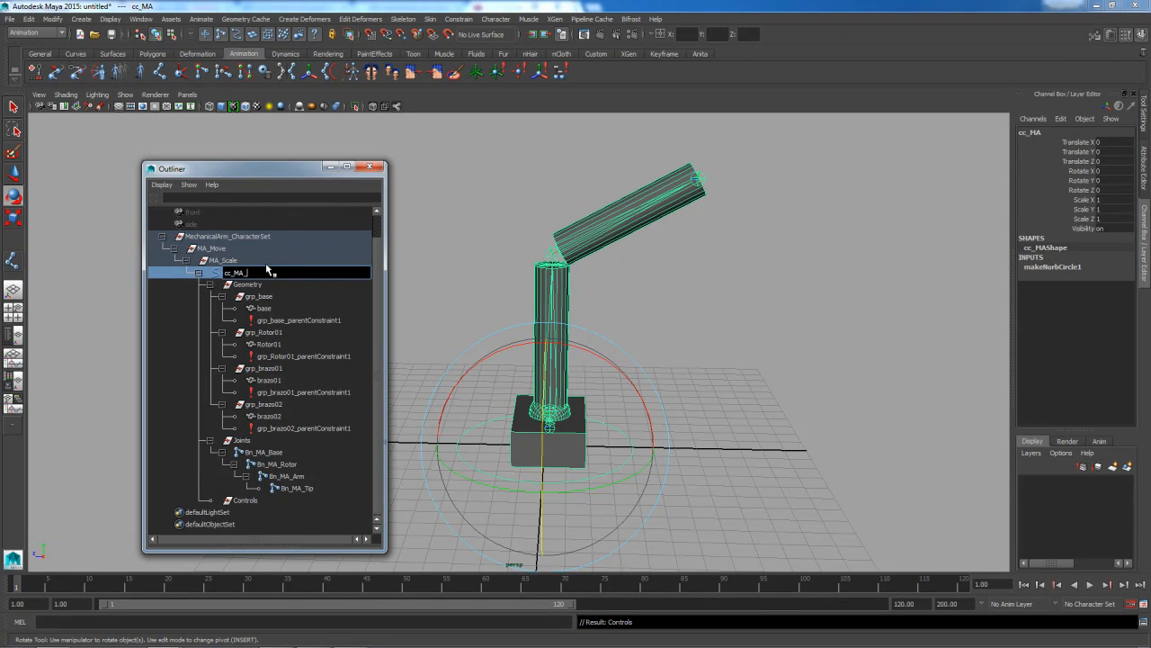
pyautogui.press('Return')
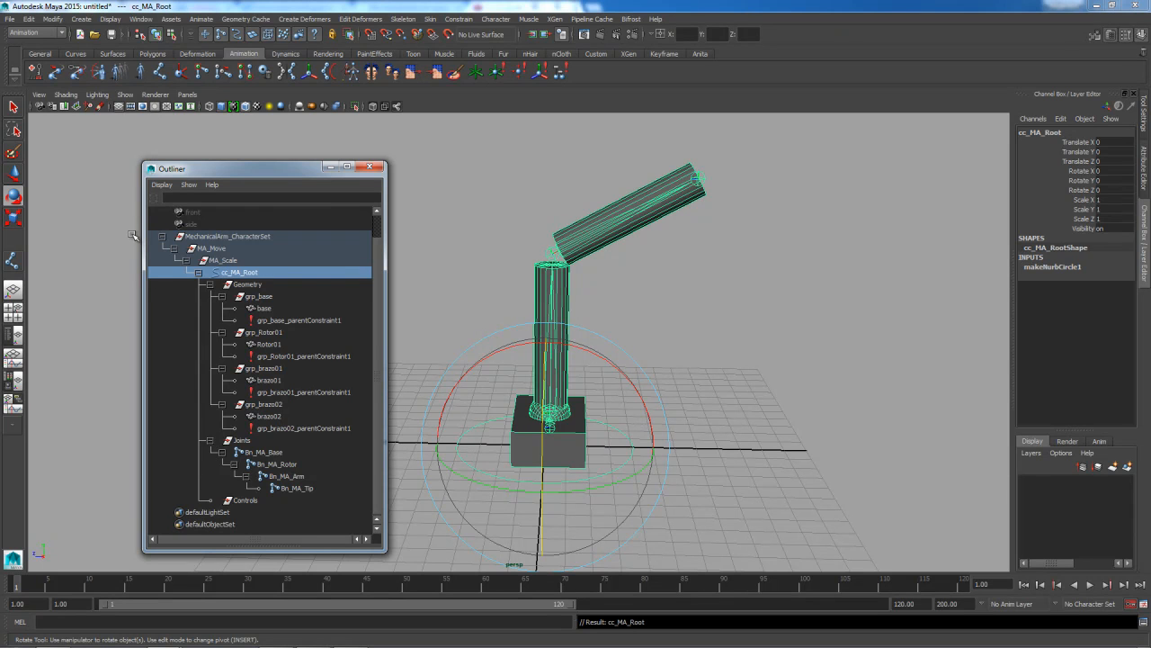
pyautogui.click(700, 424)
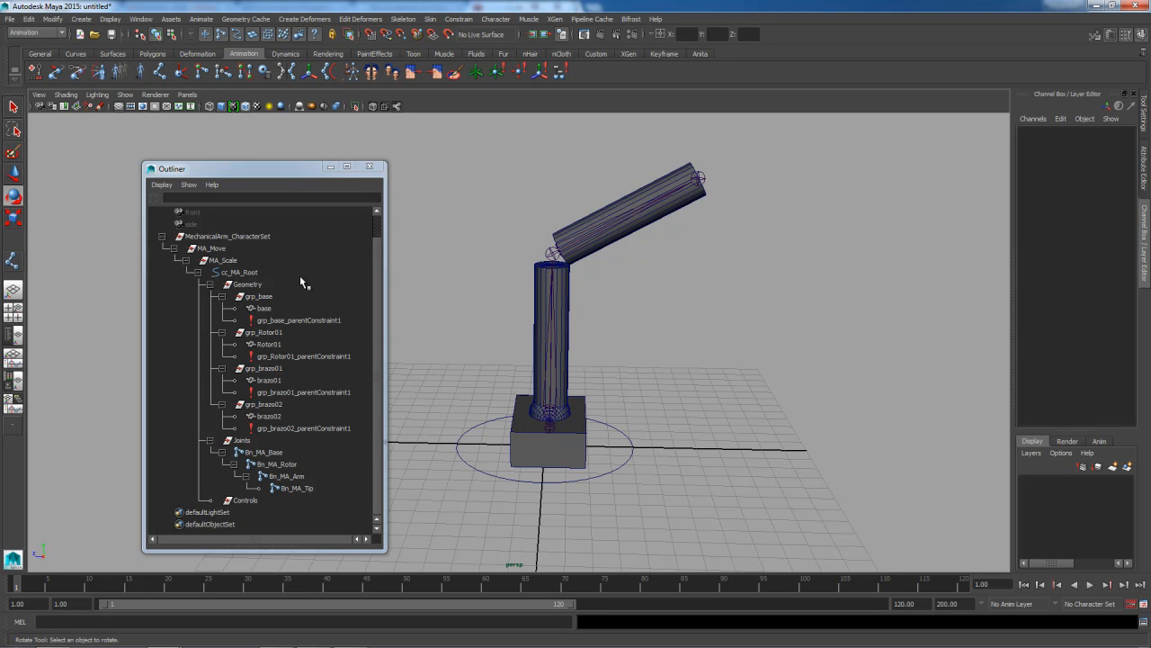
# Draw a NURBS circle on the grid beside the arm's base and activate the Move tool
pyautogui.click(75, 53)
pyautogui.click(36, 72)
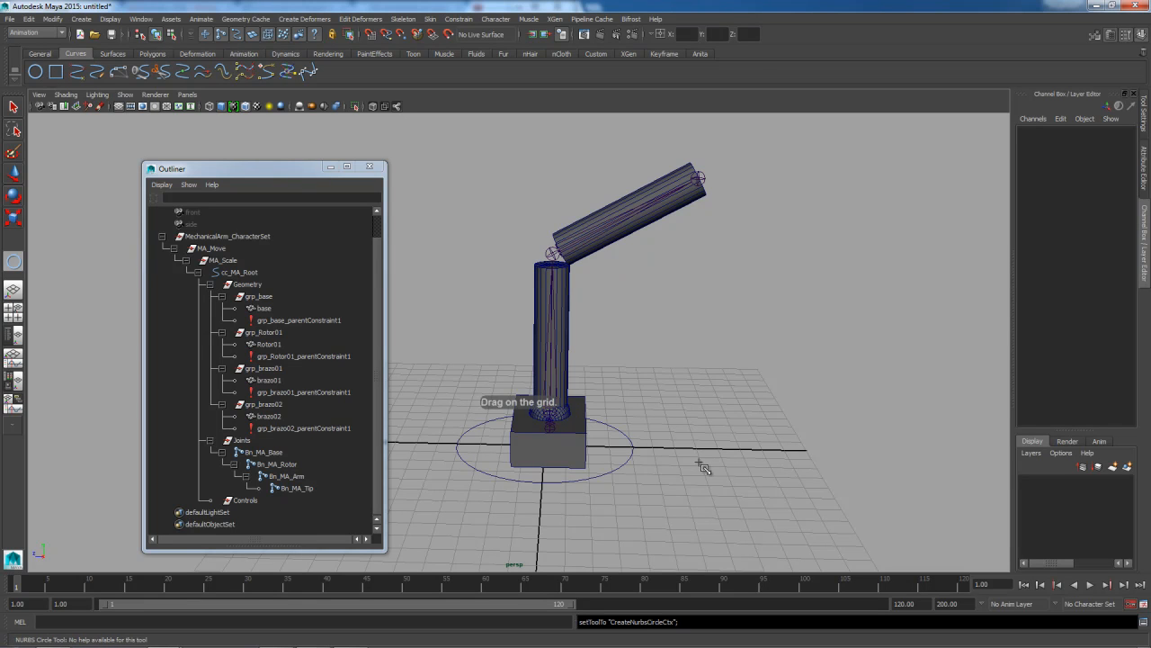
pyautogui.moveTo(719, 481); pyautogui.dragTo(764, 416)
pyautogui.press('w')
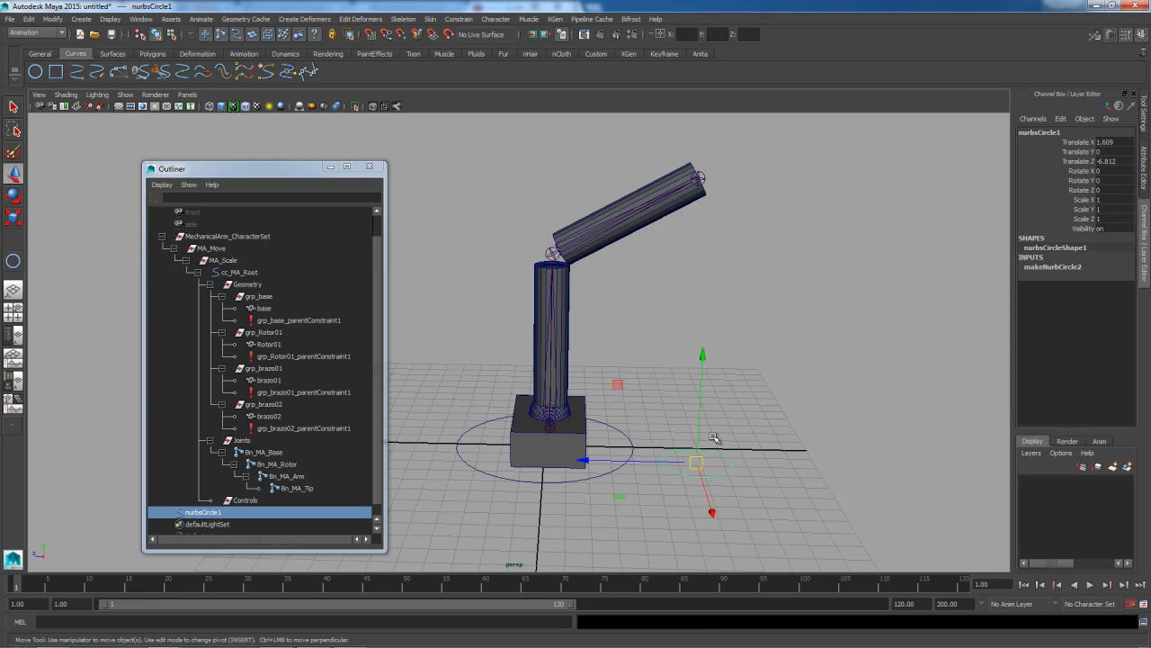
# Hide polygon objects in the perspective view so only the joints and curves are displayed
pyautogui.scroll(4, 591, 453)
pyautogui.keyDown('alt'); pyautogui.moveTo(591, 454); pyautogui.dragTo(584, 332, button='middle'); pyautogui.keyUp('alt')
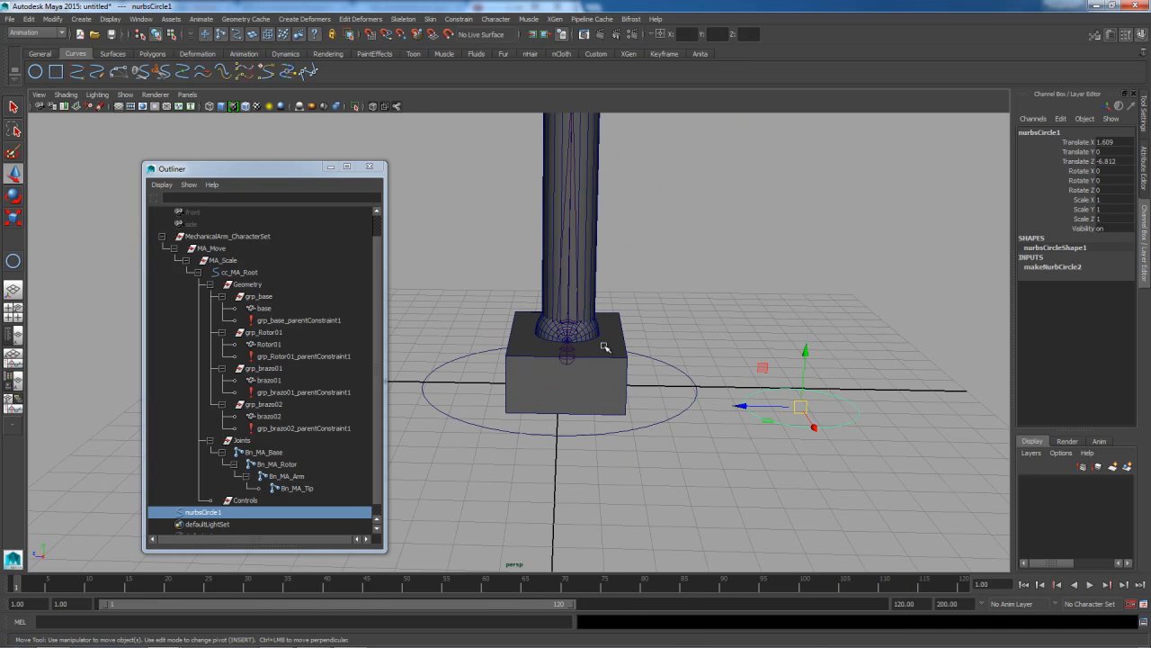
pyautogui.keyDown('alt'); pyautogui.moveTo(637, 360); pyautogui.dragTo(653, 362, button='middle'); pyautogui.keyUp('alt')
pyautogui.keyDown('alt'); pyautogui.moveTo(653, 363); pyautogui.dragTo(789, 437, button='right'); pyautogui.keyUp('alt')
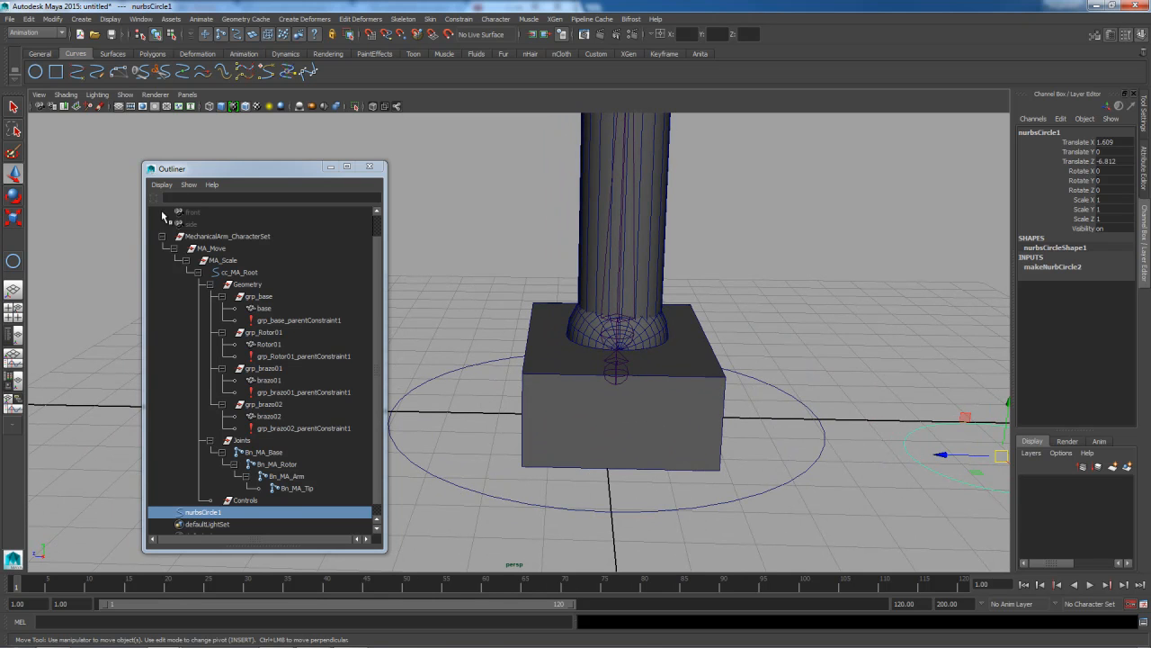
pyautogui.click(125, 95)
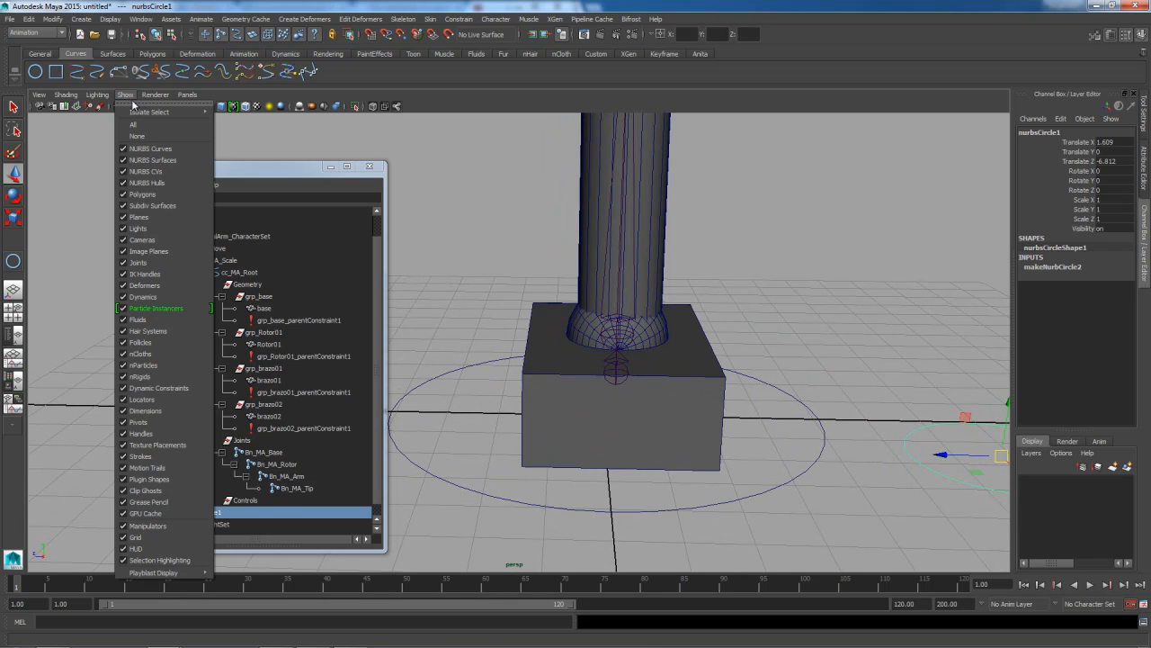
pyautogui.click(153, 195)
pyautogui.keyDown('alt'); pyautogui.moveTo(666, 399); pyautogui.dragTo(789, 438); pyautogui.keyUp('alt')
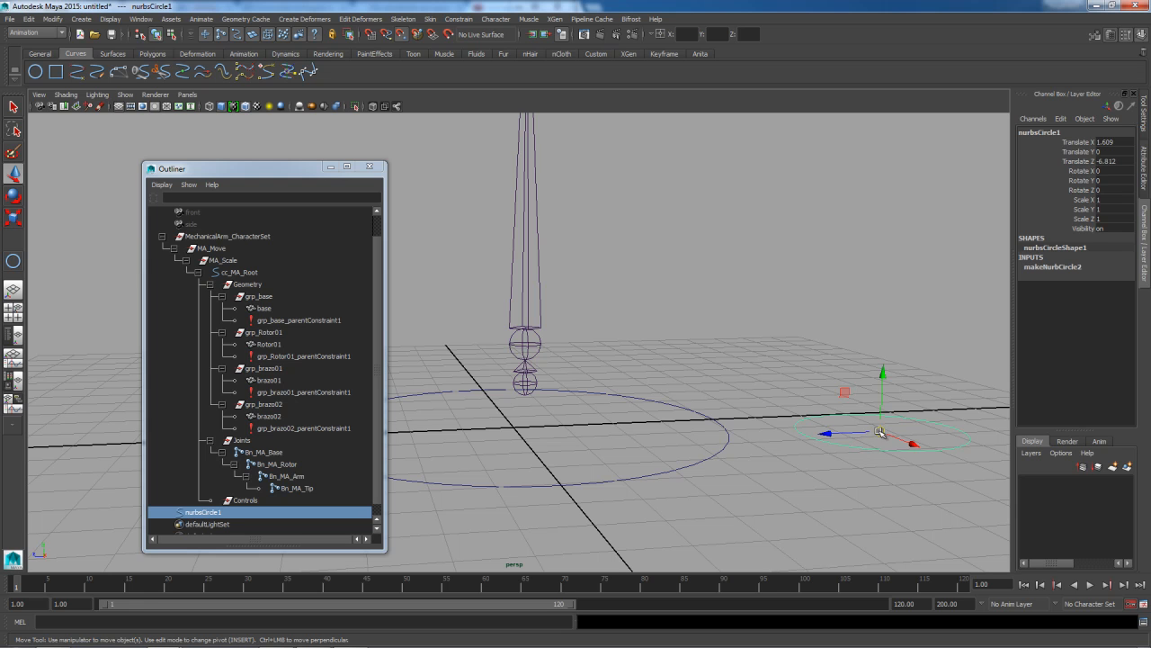
# Try to snap the new circle onto the rotor joint, and undo the move
pyautogui.click(880, 432)
pyautogui.moveTo(880, 432); pyautogui.dragTo(522, 378)
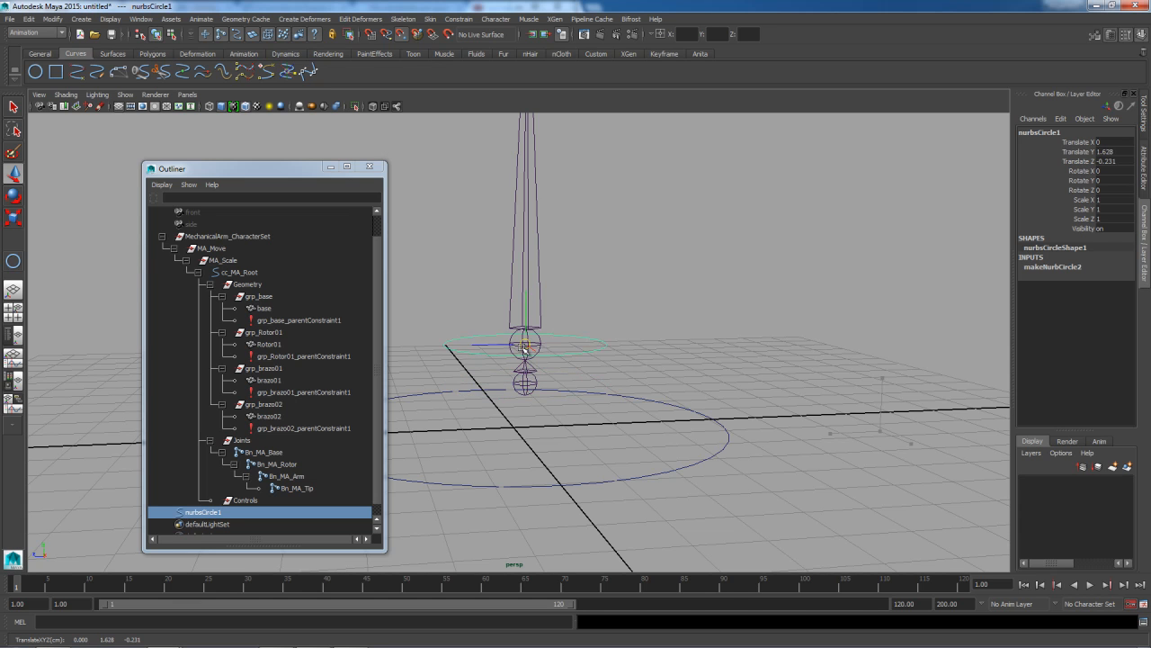
pyautogui.moveTo(525, 372); pyautogui.dragTo(525, 342)
pyautogui.hotkey('ctrl', 'z')
# Snap the new NURBS circle's center onto the Bn_MA_Rotor joint
pyautogui.keyDown('alt'); pyautogui.moveTo(698, 426); pyautogui.dragTo(716, 462, button='middle'); pyautogui.keyUp('alt')
pyautogui.keyDown('alt'); pyautogui.moveTo(809, 477); pyautogui.dragTo(932, 516, button='right'); pyautogui.keyUp('alt')
pyautogui.keyDown('alt'); pyautogui.moveTo(825, 456); pyautogui.dragTo(878, 364, button='middle'); pyautogui.keyUp('alt')
pyautogui.keyDown('alt'); pyautogui.moveTo(769, 338); pyautogui.dragTo(853, 405, button='right'); pyautogui.keyUp('alt')
pyautogui.keyDown('alt'); pyautogui.moveTo(853, 406); pyautogui.dragTo(740, 393); pyautogui.keyUp('alt')
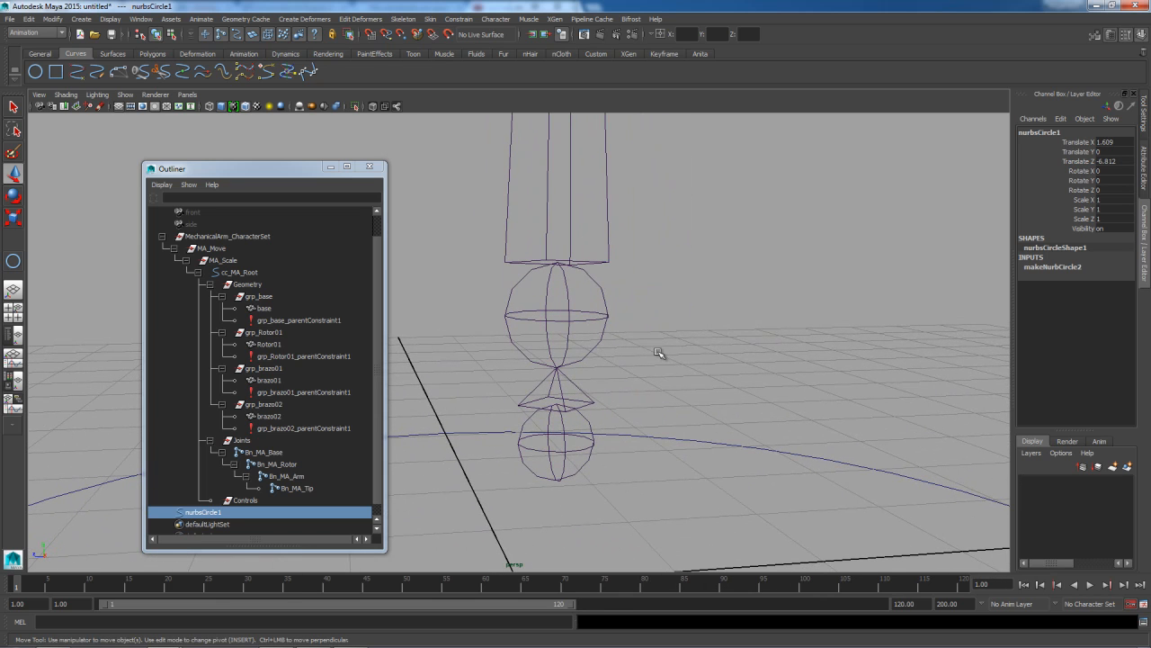
pyautogui.moveTo(557, 317)
pyautogui.mouseDown(button='middle')
pyautogui.moveTo(592, 323)
pyautogui.moveTo(553, 317)
pyautogui.mouseUp(button='middle')
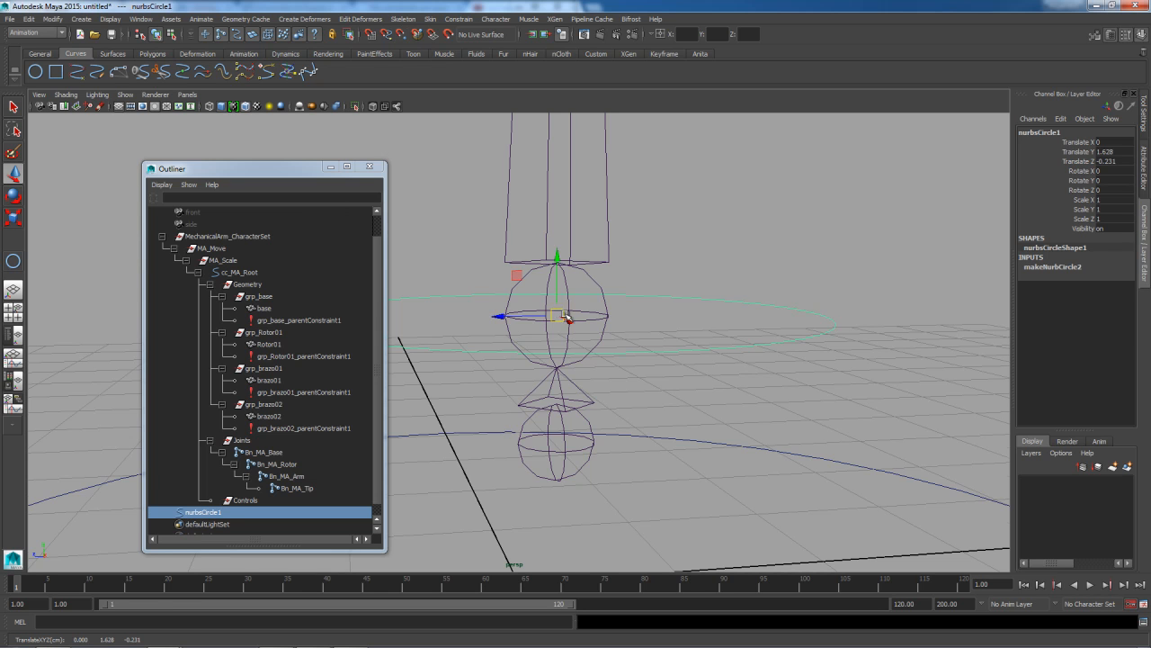
# Duplicate the rotor circle and snap the copy onto the Bn_MA_Arm joint at the elbow
pyautogui.scroll(-5, 567, 320)
pyautogui.scroll(-5, 572, 322)
pyautogui.keyDown('alt'); pyautogui.moveTo(578, 324); pyautogui.dragTo(588, 408, button='middle'); pyautogui.keyUp('alt')
pyautogui.keyDown('alt'); pyautogui.moveTo(588, 408); pyautogui.dragTo(577, 399); pyautogui.keyUp('alt')
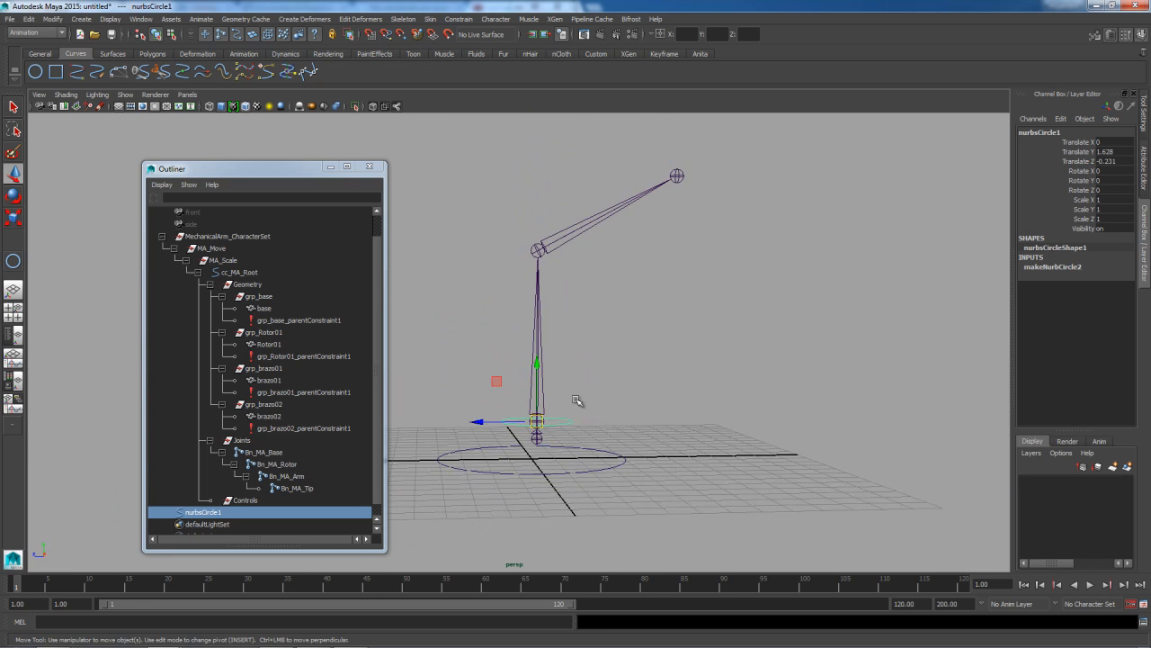
pyautogui.hotkey('ctrl', 'd')
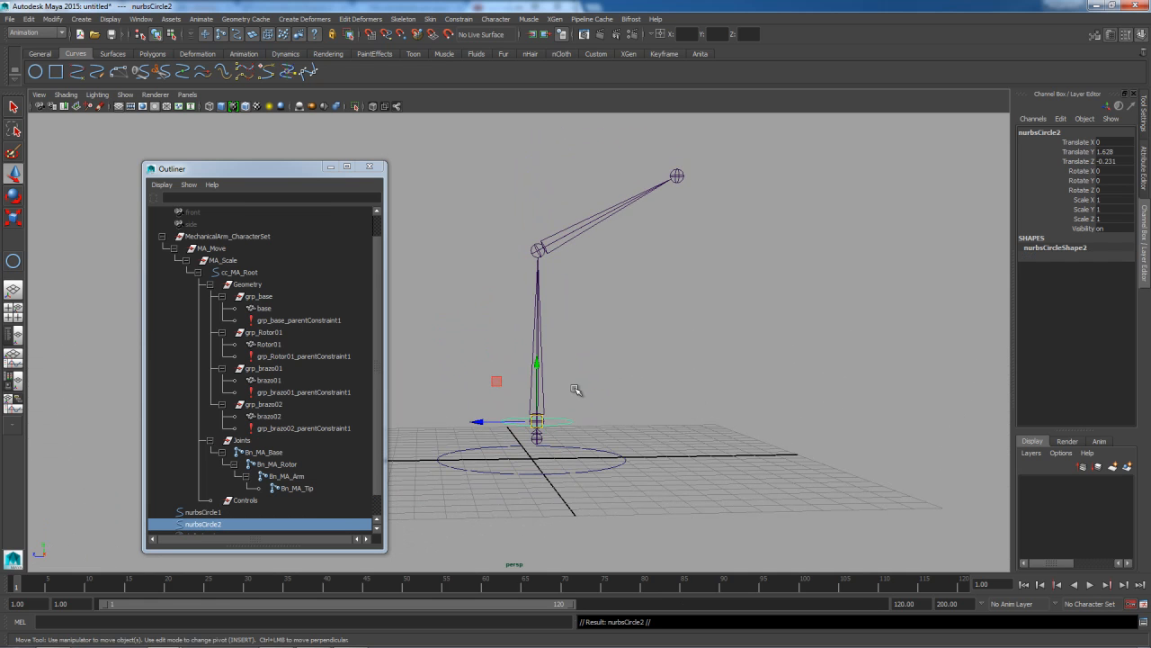
pyautogui.moveTo(540, 420); pyautogui.dragTo(552, 281)
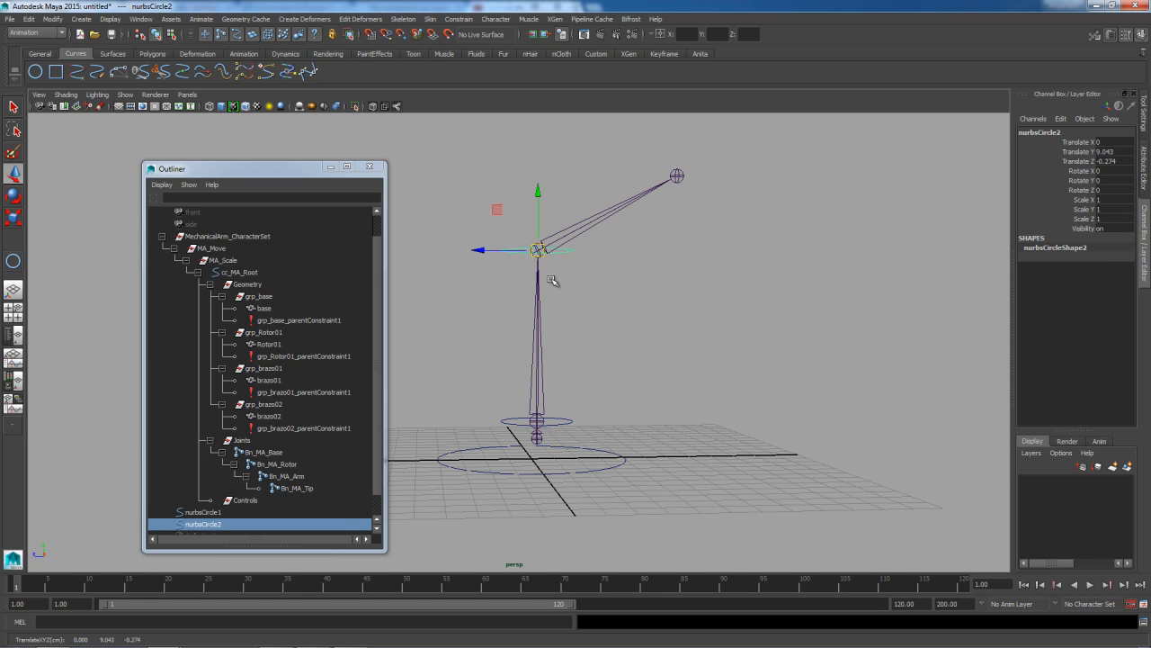
# Freeze the transformations of both circles, nurbsCircle1 and nurbsCircle2
pyautogui.keyDown('alt'); pyautogui.moveTo(621, 311); pyautogui.dragTo(595, 334); pyautogui.keyUp('alt')
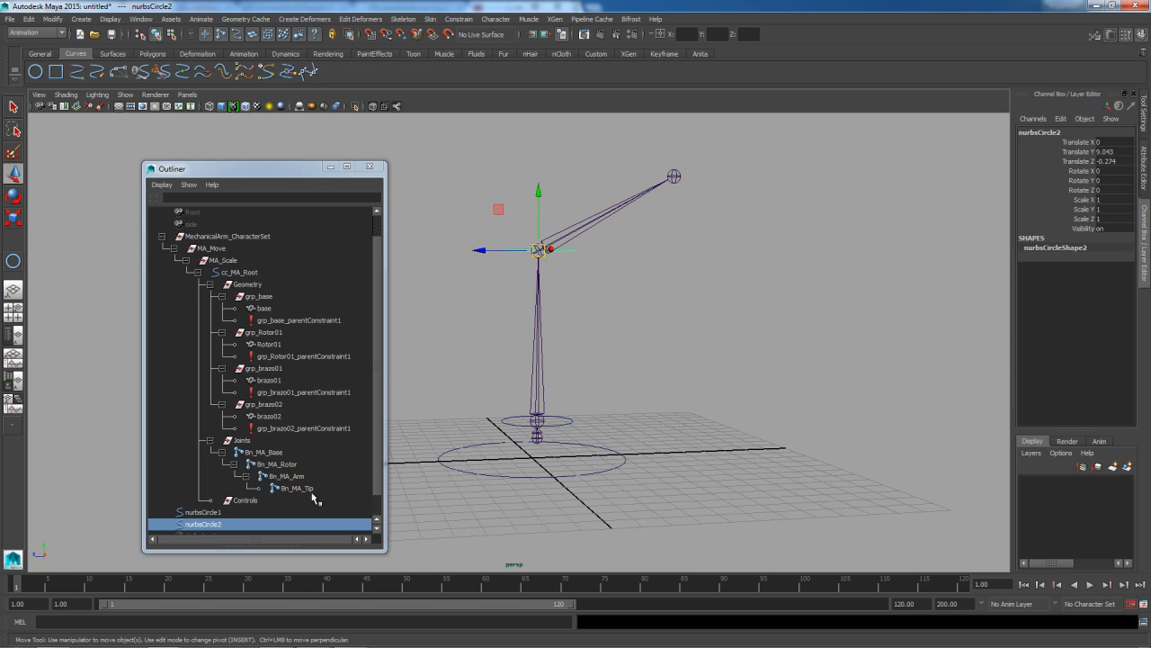
pyautogui.scroll(-1, 227, 419)
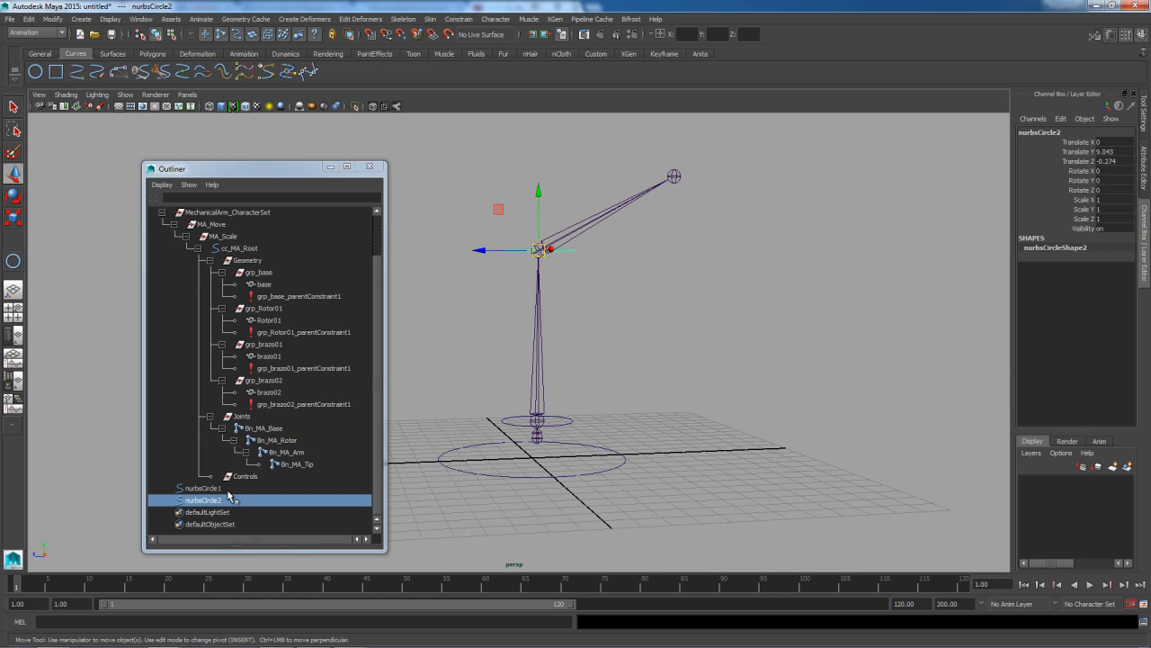
pyautogui.keyDown('shift'); pyautogui.click(571, 421); pyautogui.keyUp('shift')
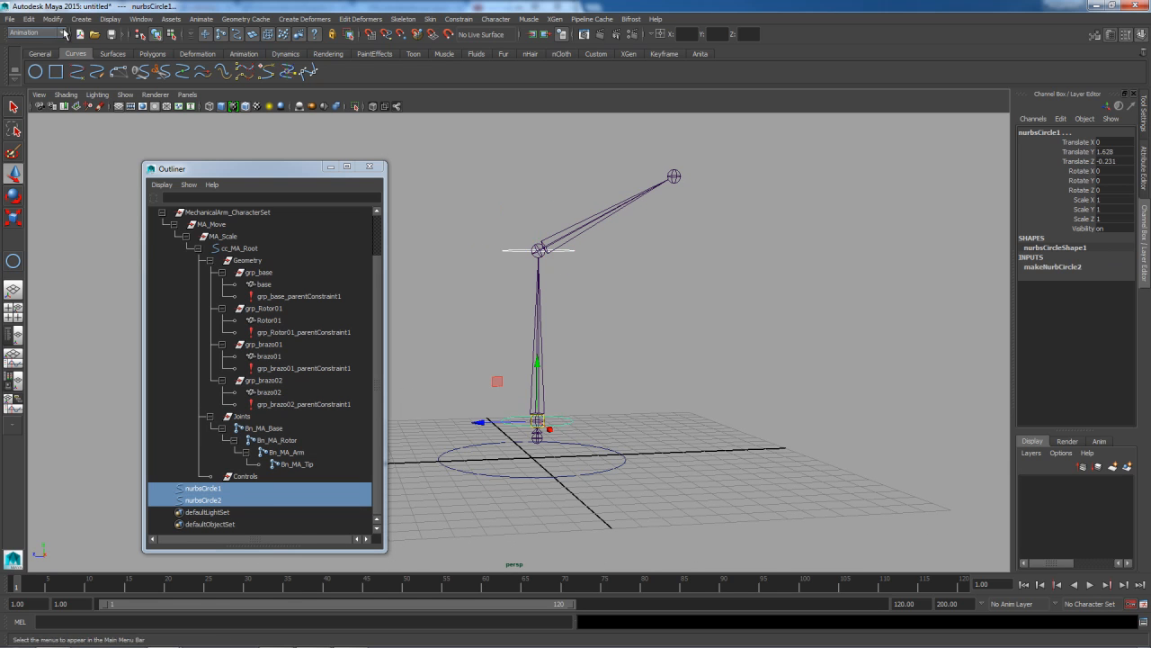
pyautogui.click(53, 19)
pyautogui.click(86, 60)
# Rename the circle around the rotor joint, nurbsCircle1, as cc_Rotor01
pyautogui.click(221, 489)
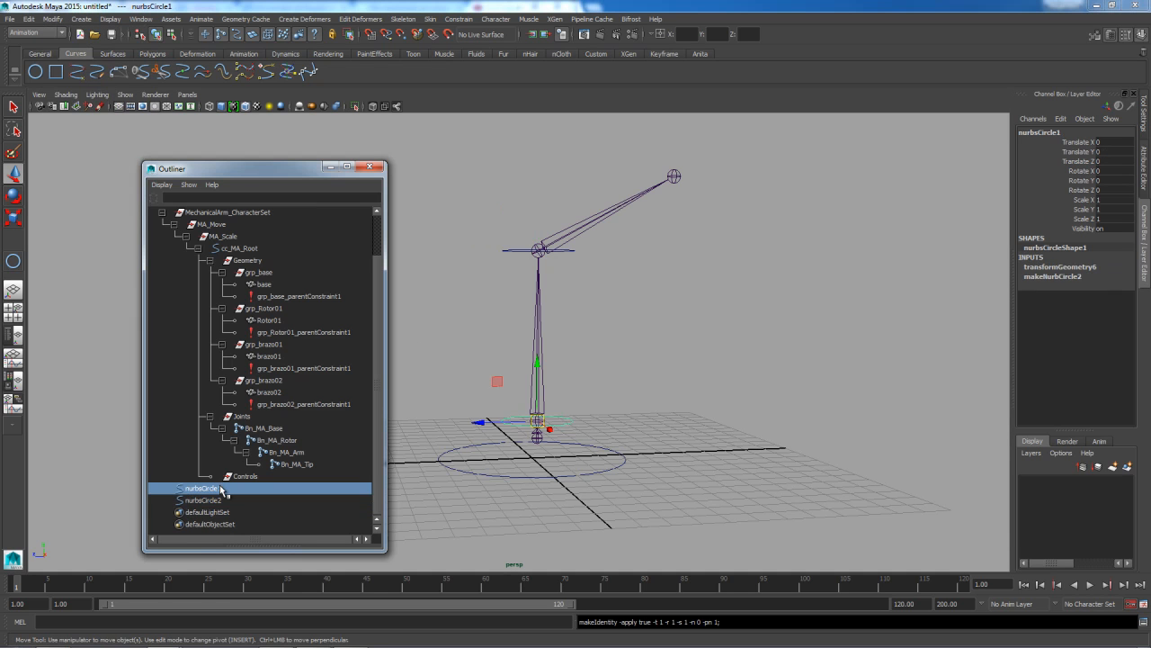
pyautogui.doubleClick(222, 489)
pyautogui.write('cc_Ro')
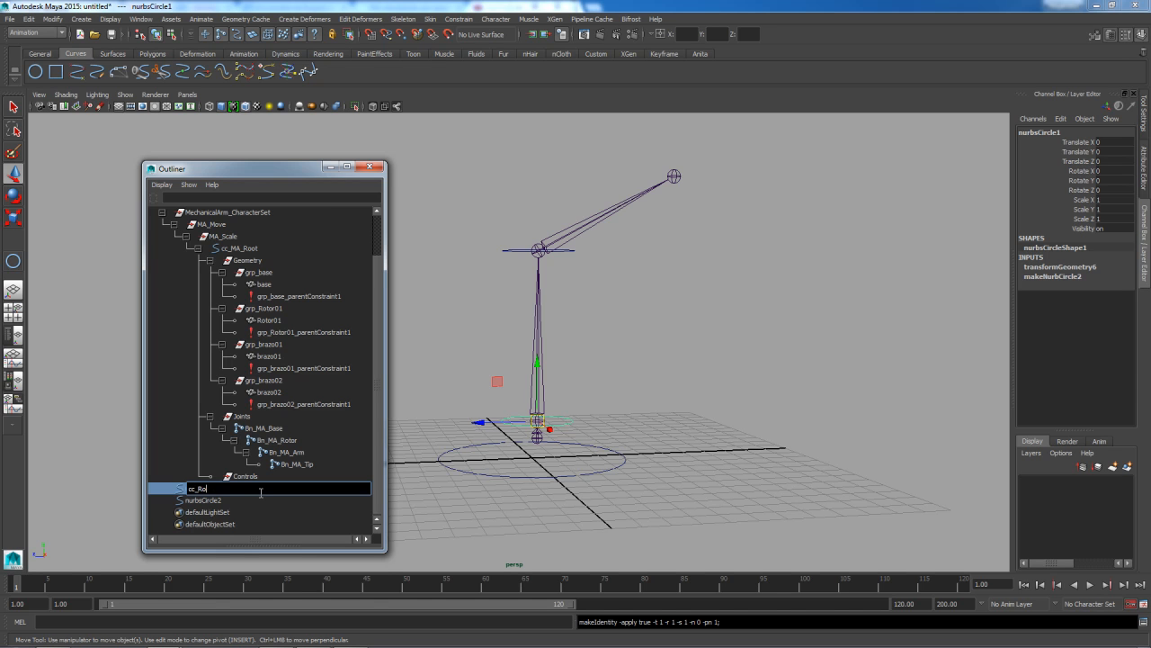
pyautogui.press('Return')
# Rename the circle around the elbow joint, nurbsCircle2, as cc_Arm
pyautogui.hotkey('ctrl', 'c')
pyautogui.doubleClick(200, 500)
pyautogui.hotkey('ctrl', 'v')
pyautogui.write('A')
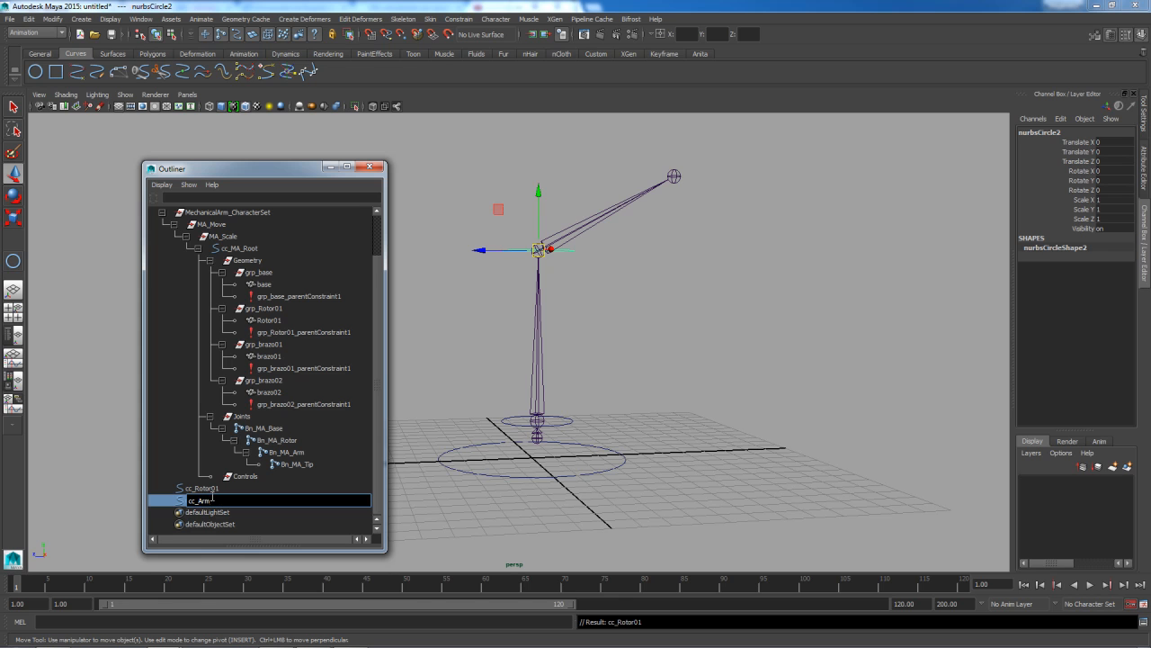
pyautogui.write('rm')
pyautogui.press('Return')
# Try parenting the cc_Arm curve under cc_Rotor01, and undo it
pyautogui.keyDown('shift'); pyautogui.click(220, 489); pyautogui.keyUp('shift')
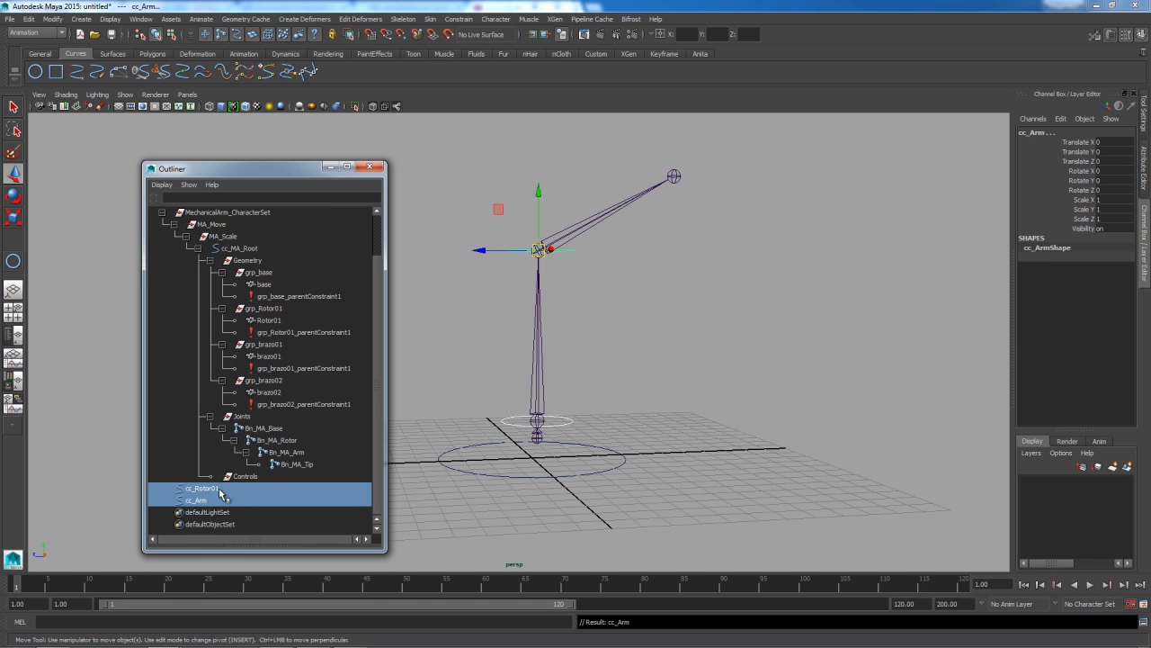
pyautogui.moveTo(222, 493)
pyautogui.mouseDown(button='middle')
pyautogui.moveTo(251, 482)
pyautogui.moveTo(233, 490)
pyautogui.mouseUp(button='middle')
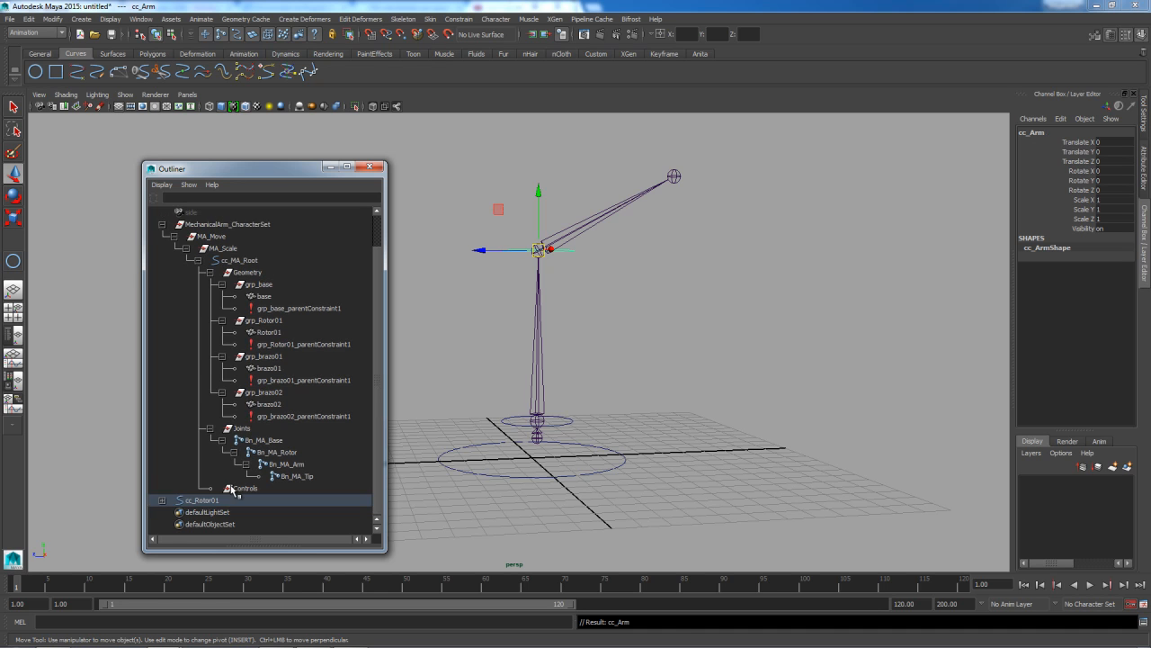
pyautogui.hotkey('ctrl', 'z')
pyautogui.hotkey('ctrl', 'z')
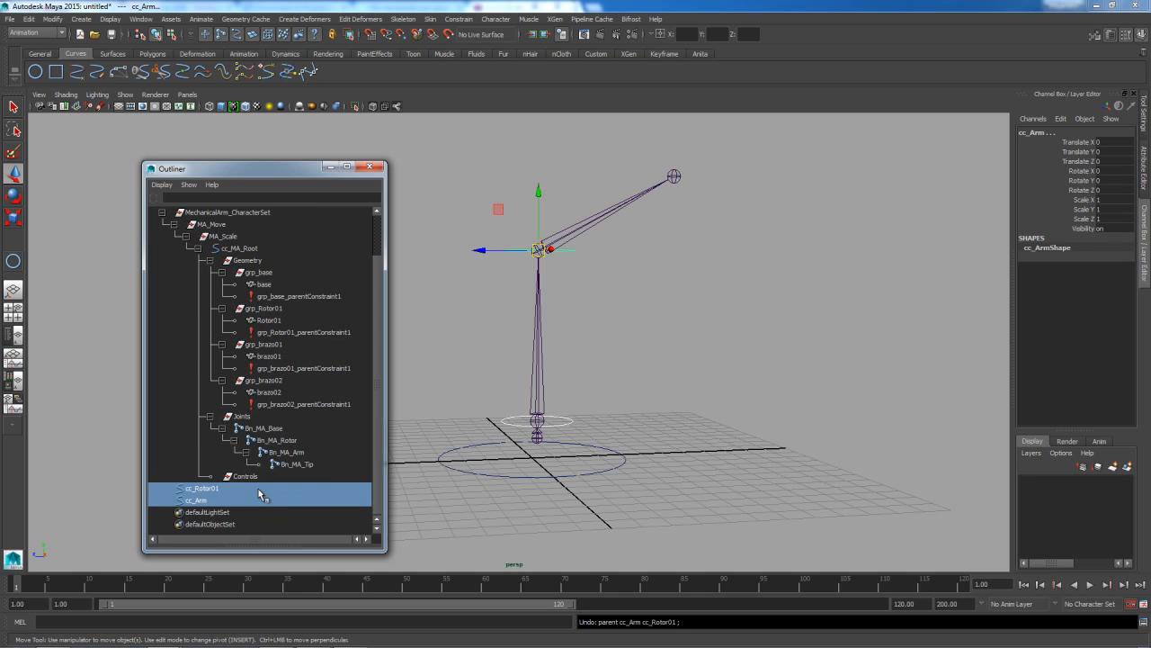
# Group the cc_Rotor01 curve by itself and name the new group grp_cc_Rotor01
pyautogui.click(257, 488)
pyautogui.keyDown('alt'); pyautogui.moveTo(572, 441); pyautogui.dragTo(667, 395, button='middle'); pyautogui.keyUp('alt')
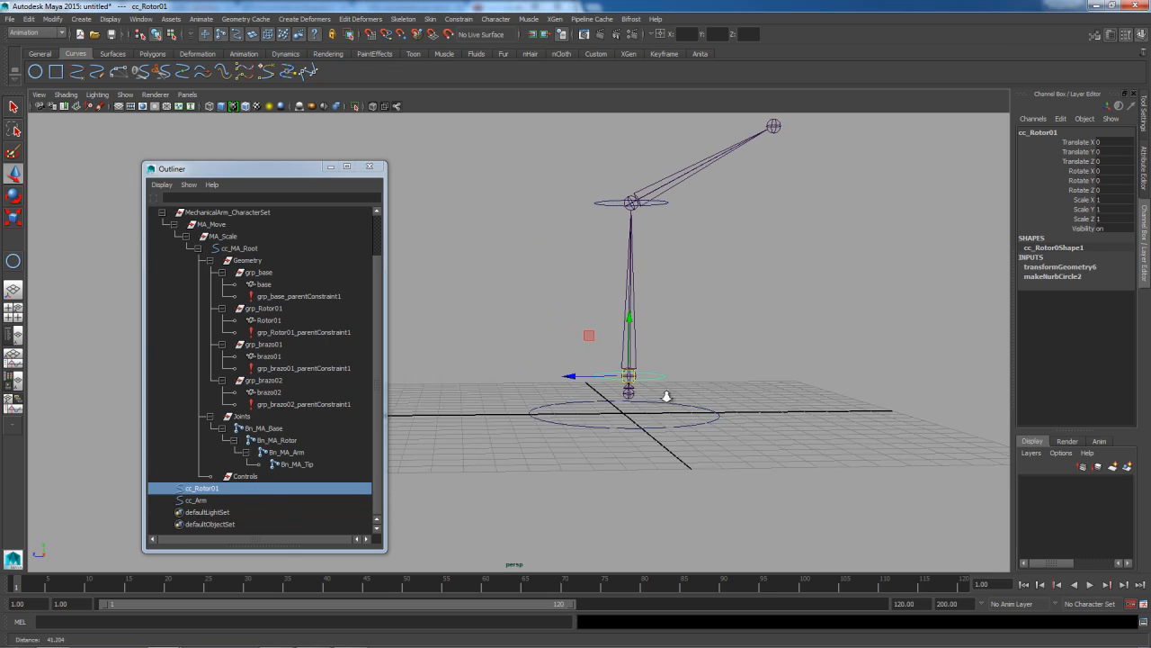
pyautogui.keyDown('alt'); pyautogui.moveTo(666, 396); pyautogui.dragTo(751, 445, button='right'); pyautogui.keyUp('alt')
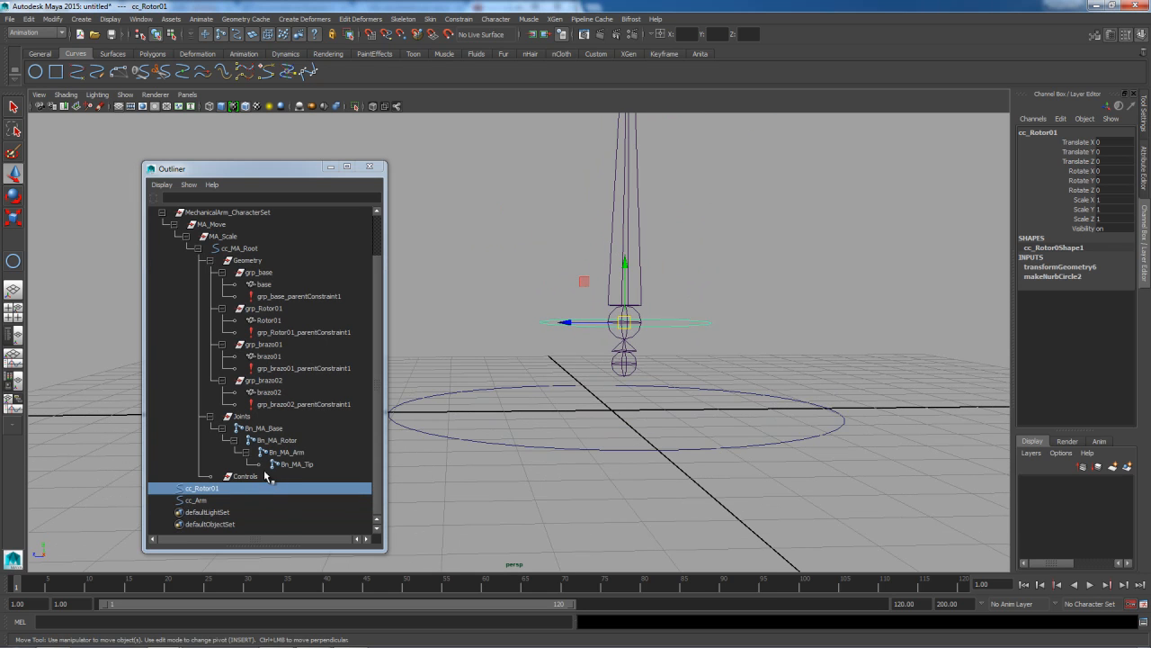
pyautogui.doubleClick(219, 489)
pyautogui.press('Return')
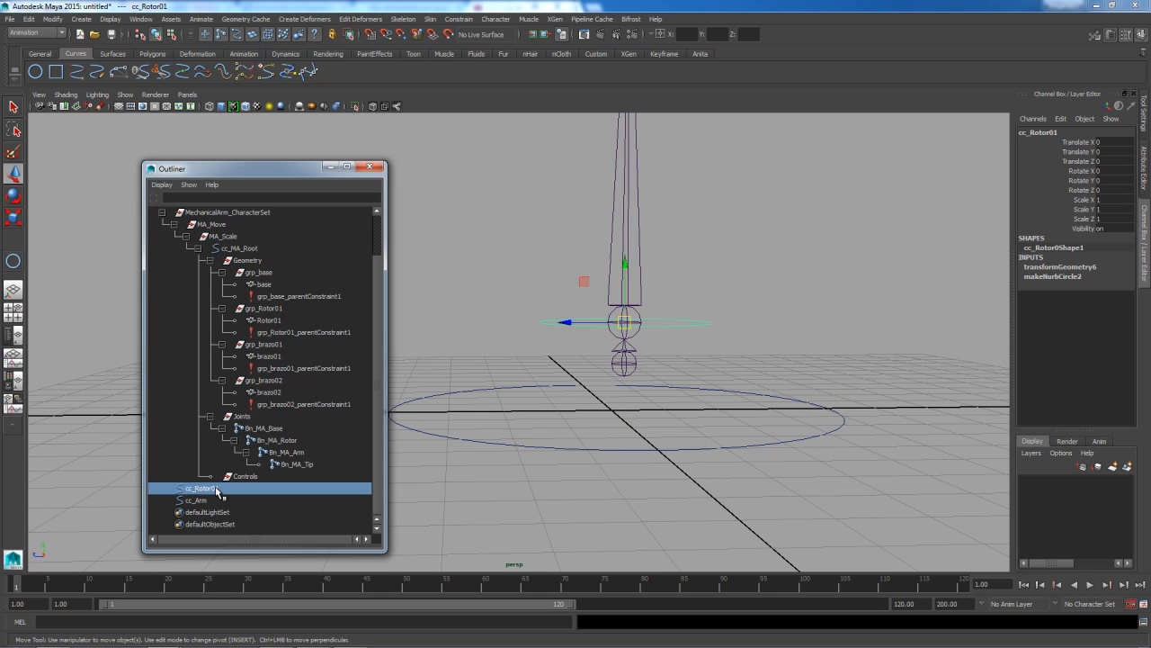
pyautogui.hotkey('ctrl', 'g')
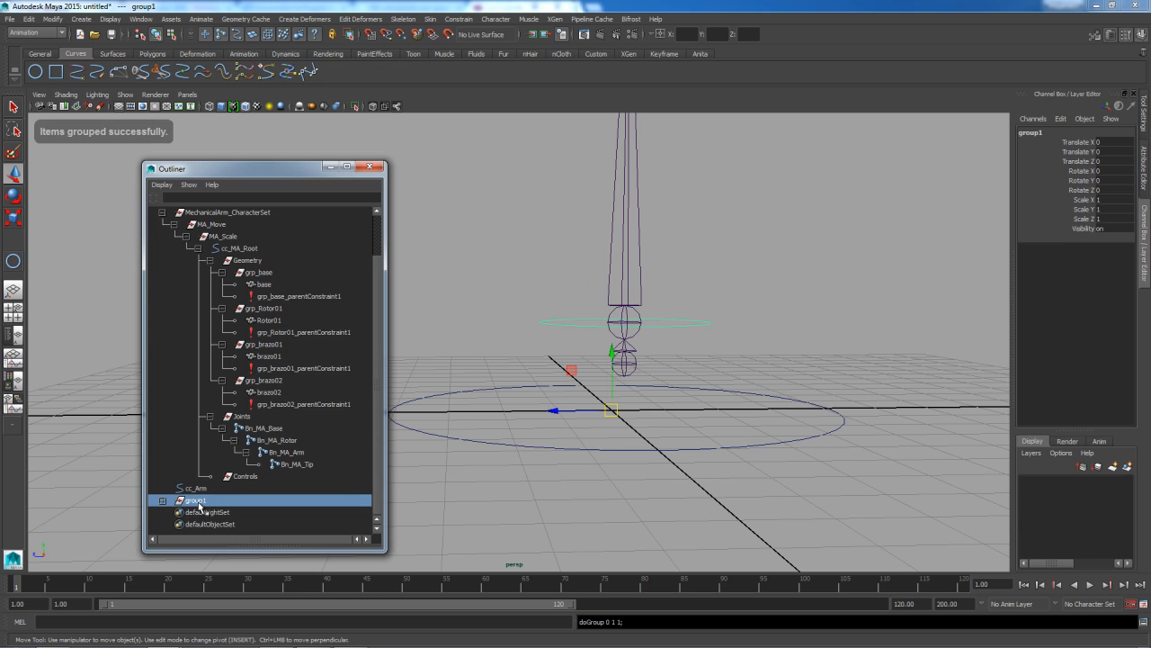
pyautogui.doubleClick(198, 501)
pyautogui.write('grp_cc_Rotor01')
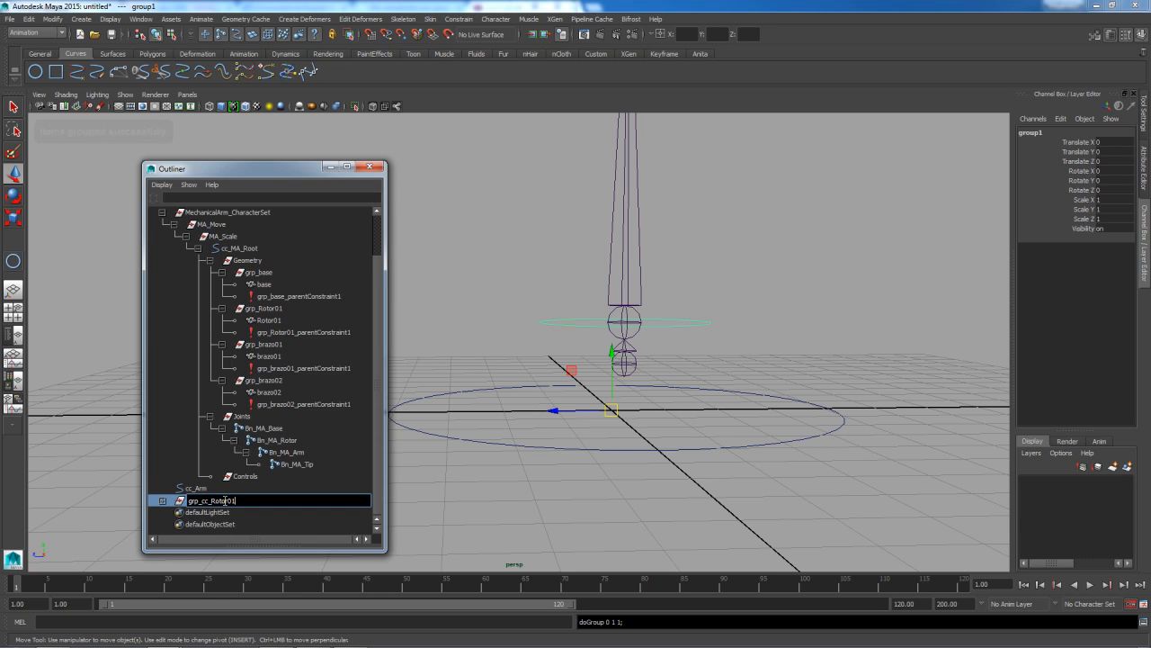
pyautogui.press('Return')
# Try moving grp_cc_Rotor01 up to the rotor joint, and undo the move
pyautogui.keyDown('alt'); pyautogui.moveTo(647, 421); pyautogui.dragTo(612, 412); pyautogui.keyUp('alt')
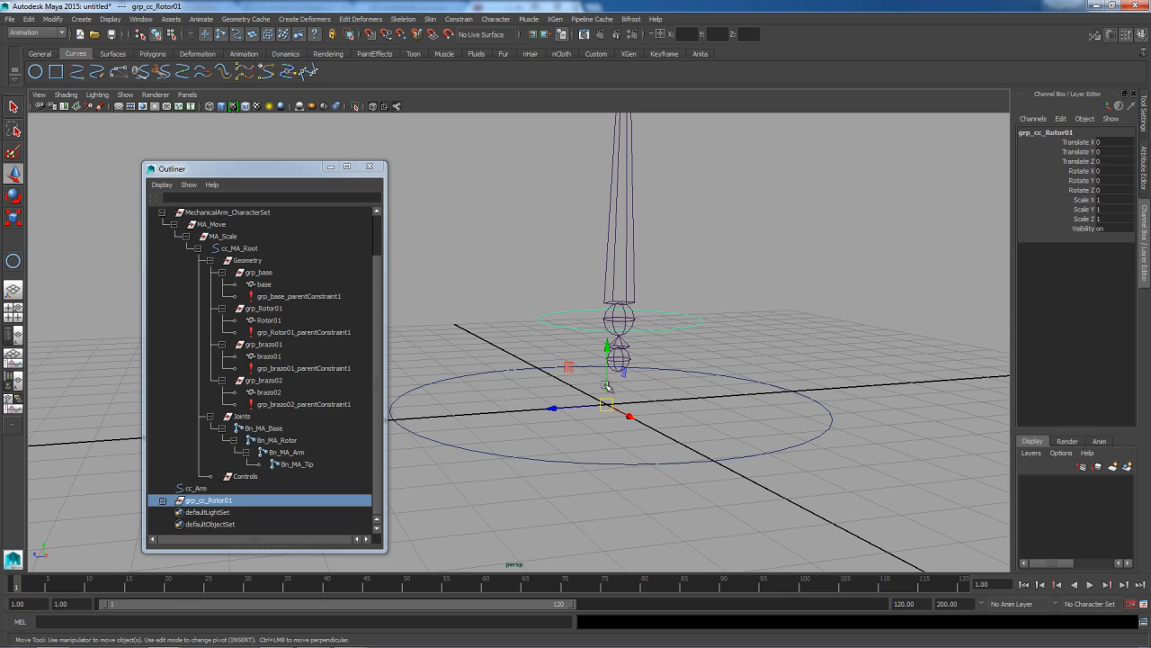
pyautogui.moveTo(608, 404); pyautogui.dragTo(620, 311)
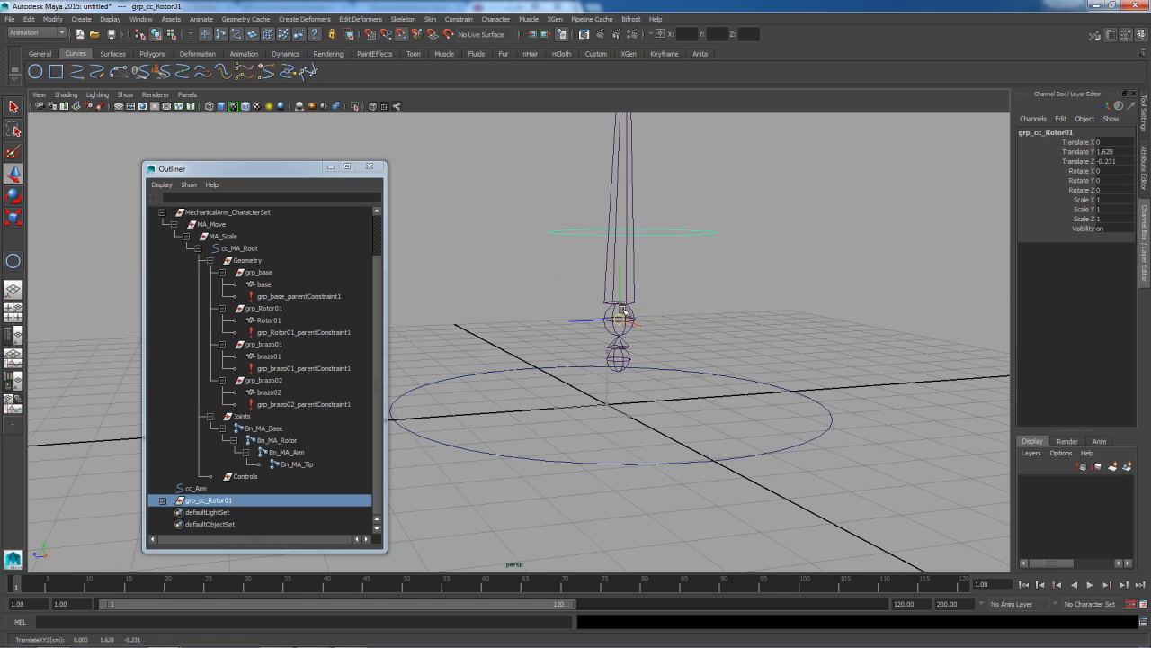
pyautogui.hotkey('ctrl', 'z')
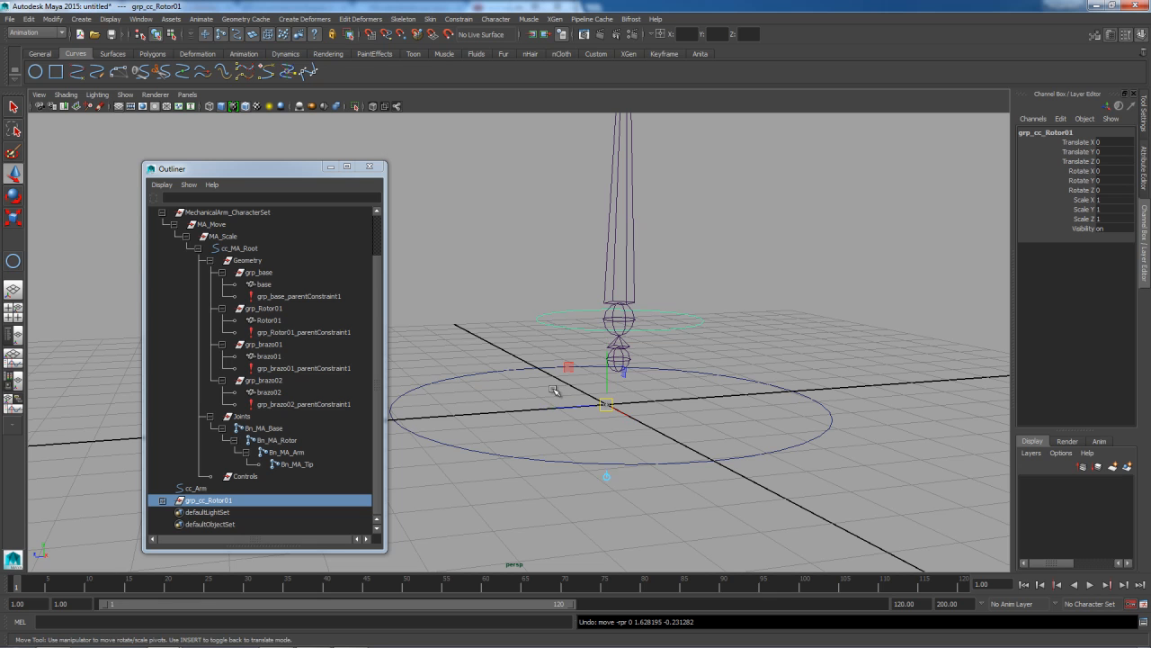
# Try snapping the pivot of grp_cc_Rotor01 onto the rotor joint, and undo the pivot change
pyautogui.press('Insert')
pyautogui.press('Insert')
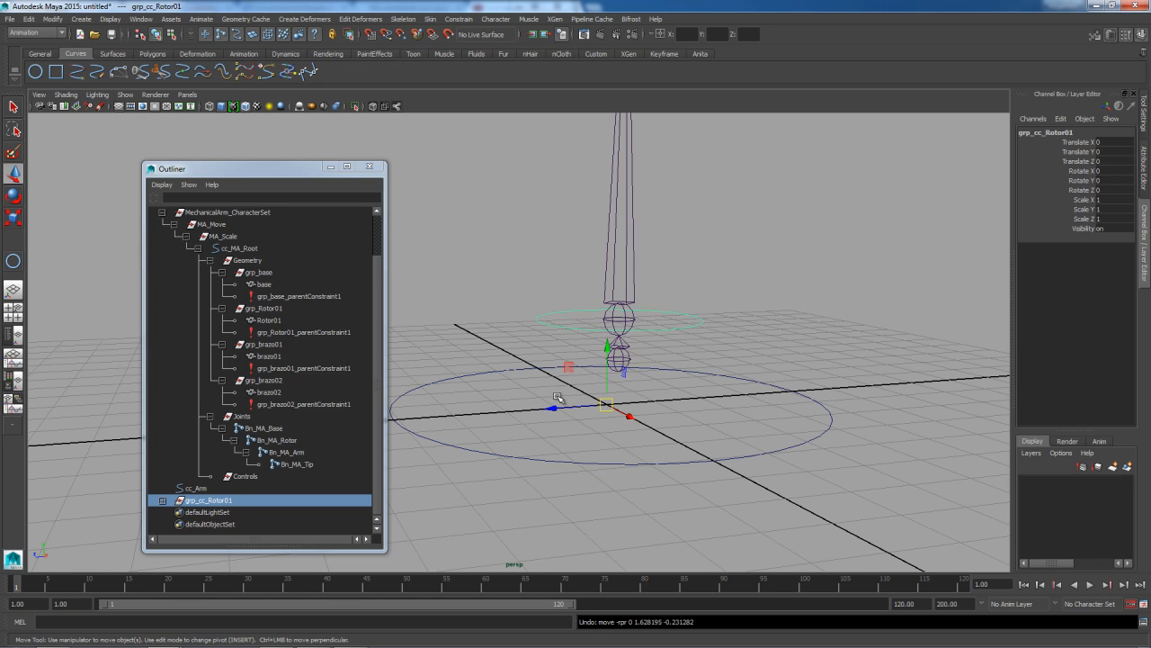
pyautogui.press('Insert')
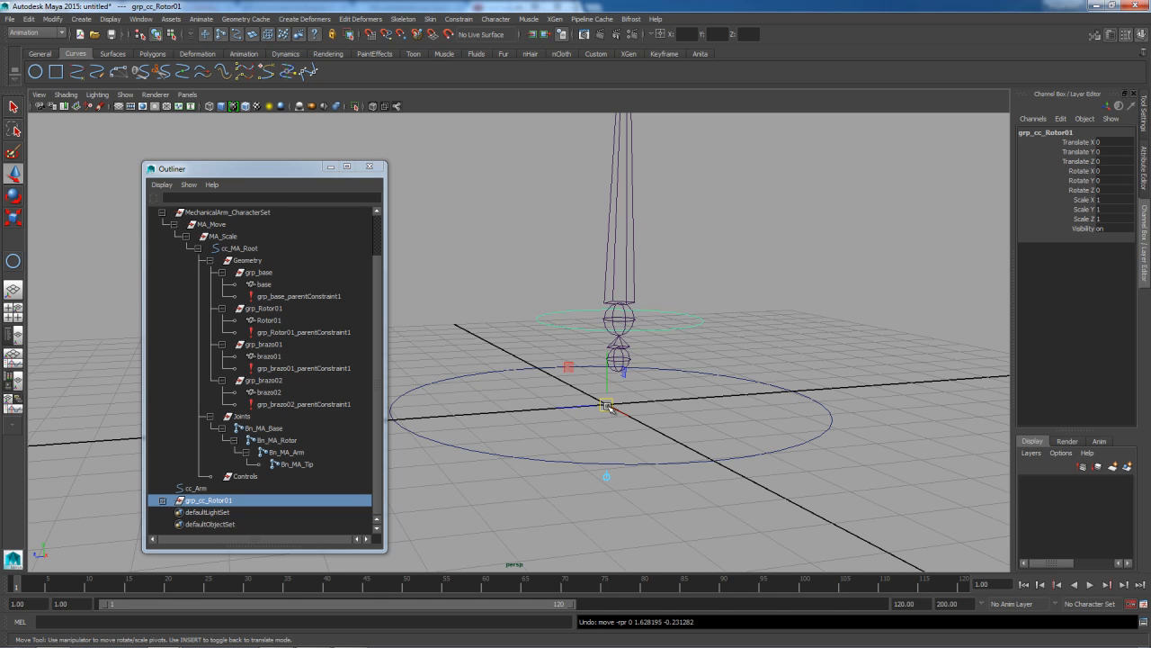
pyautogui.press('v')
pyautogui.moveTo(606, 405); pyautogui.dragTo(619, 331)
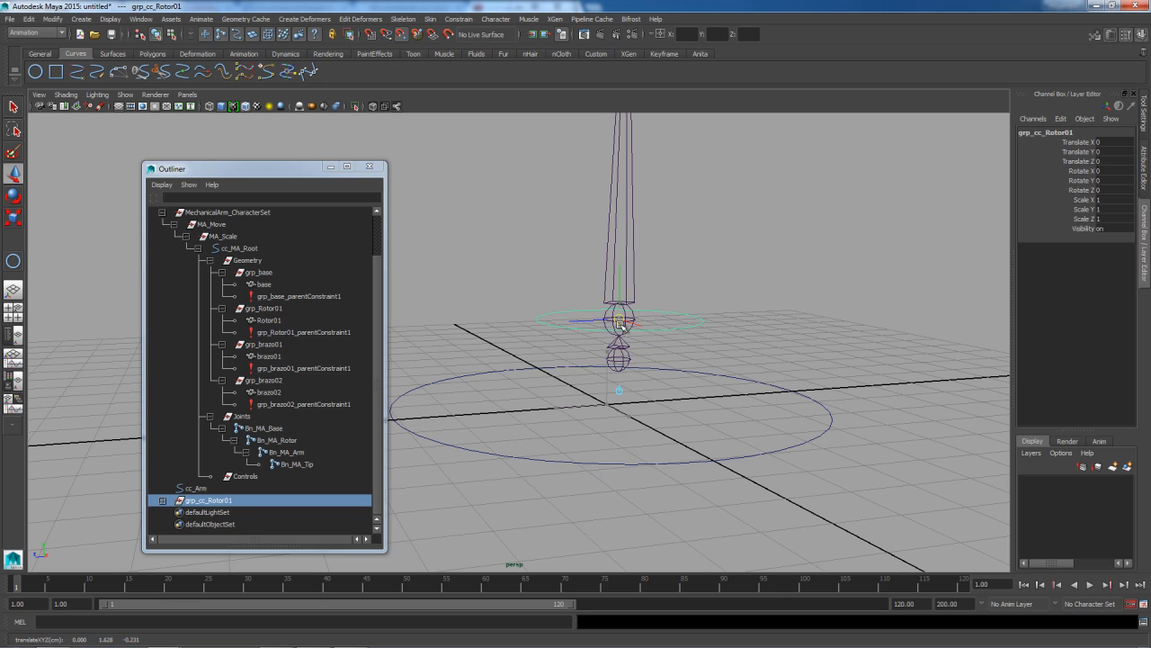
pyautogui.press('Insert')
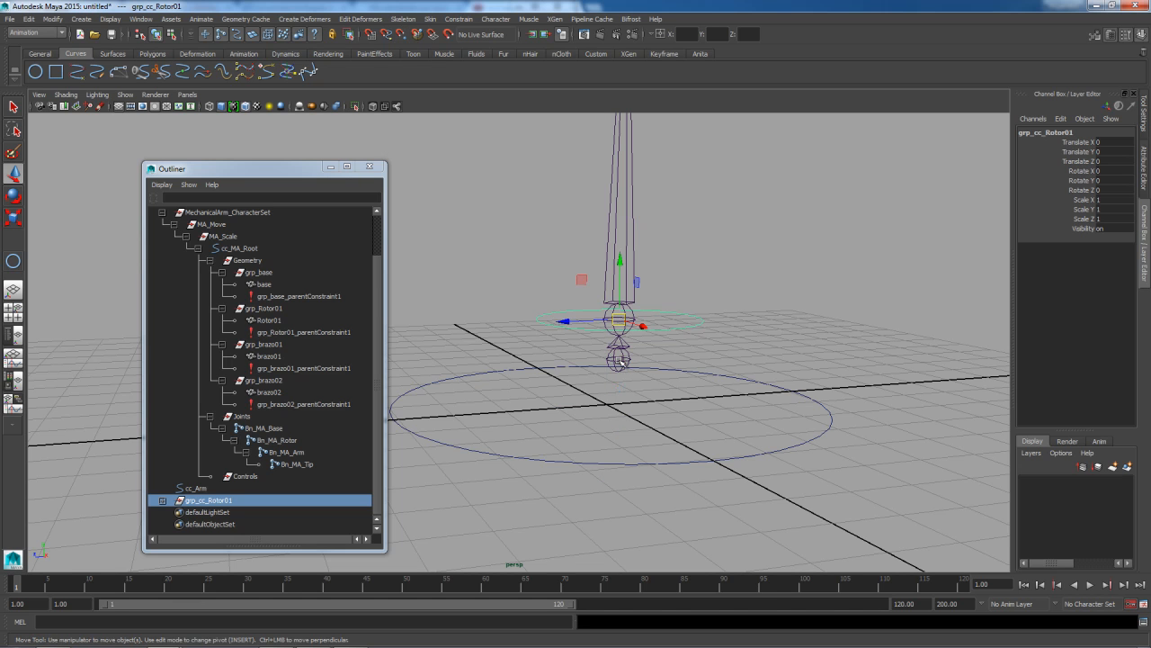
pyautogui.hotkey('ctrl', 'z')
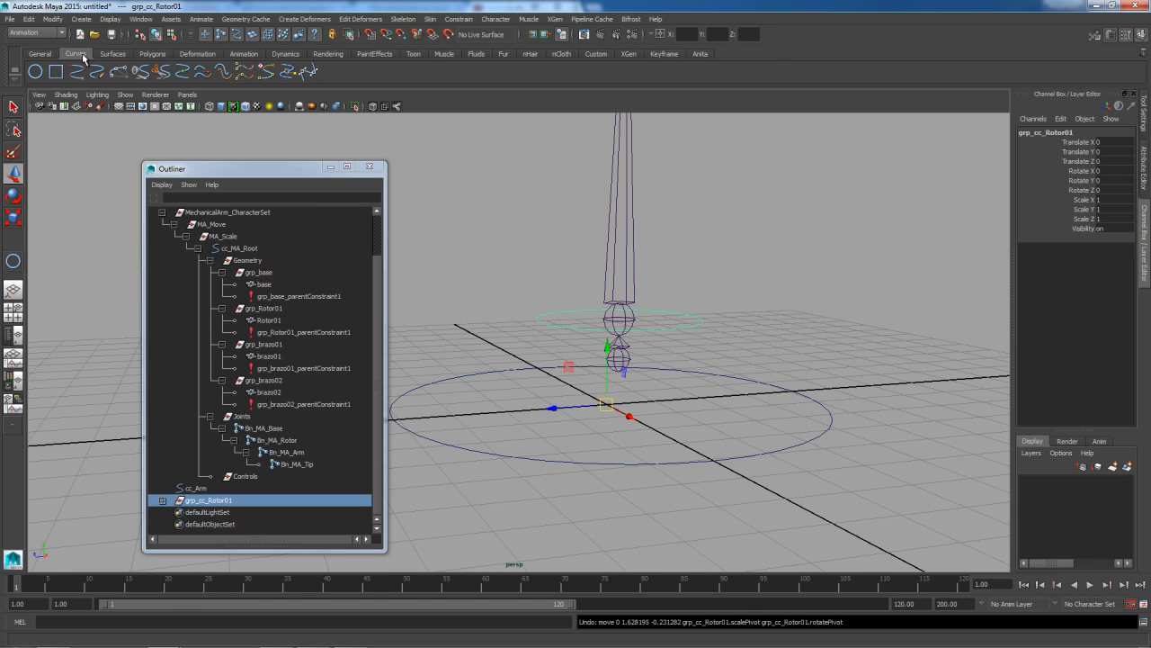
# Center the pivot of grp_cc_Rotor01 with Center Pivot
pyautogui.click(52, 19)
pyautogui.click(73, 132)
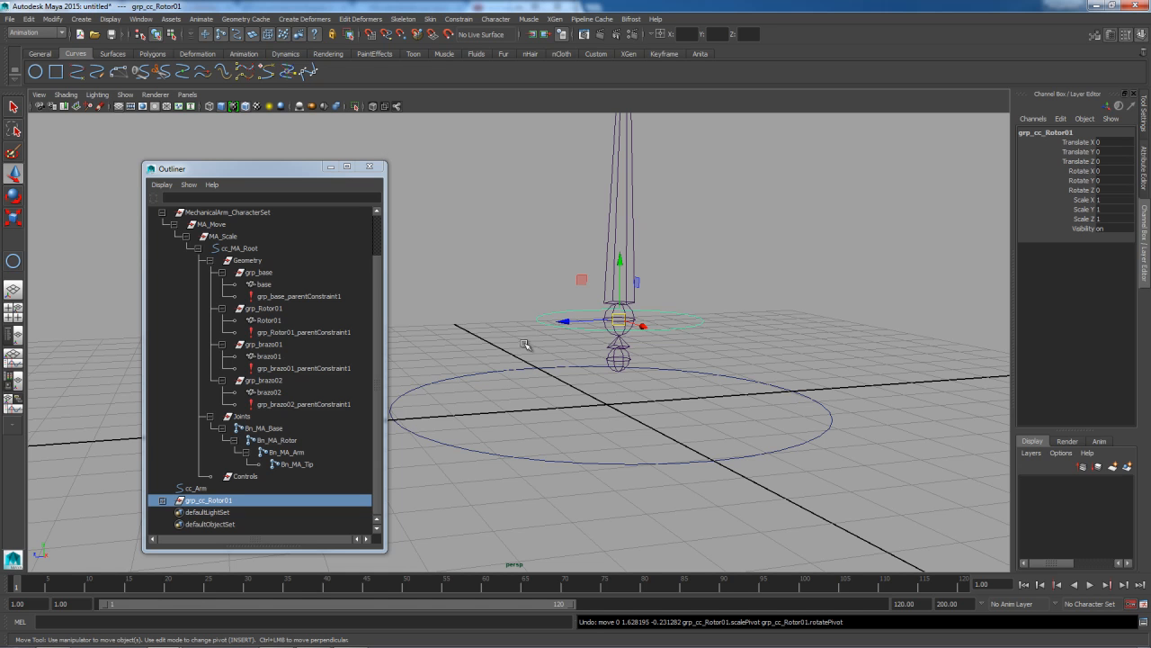
# Group the cc_Arm curve as grp_cc_Arm and center that group's pivot
pyautogui.keyDown('alt'); pyautogui.moveTo(563, 332); pyautogui.dragTo(617, 398); pyautogui.keyUp('alt')
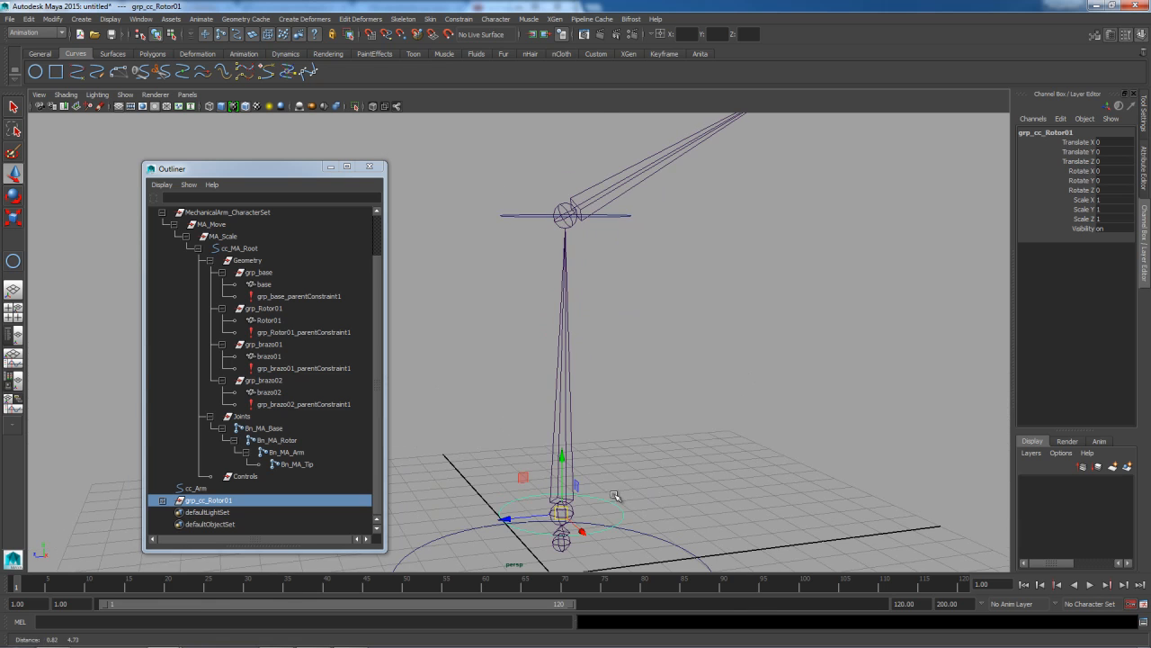
pyautogui.click(624, 215)
pyautogui.doubleClick(205, 487)
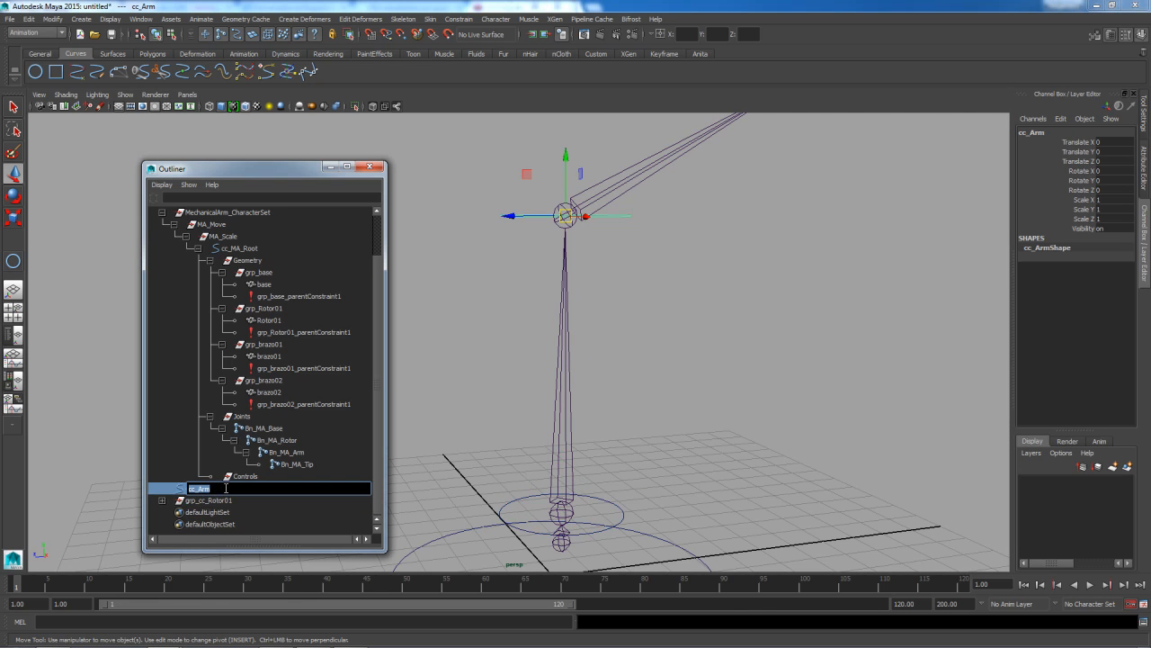
pyautogui.press('Return')
pyautogui.hotkey('ctrl', 'g')
pyautogui.doubleClick(193, 500)
pyautogui.write('grp_cc_Arm')
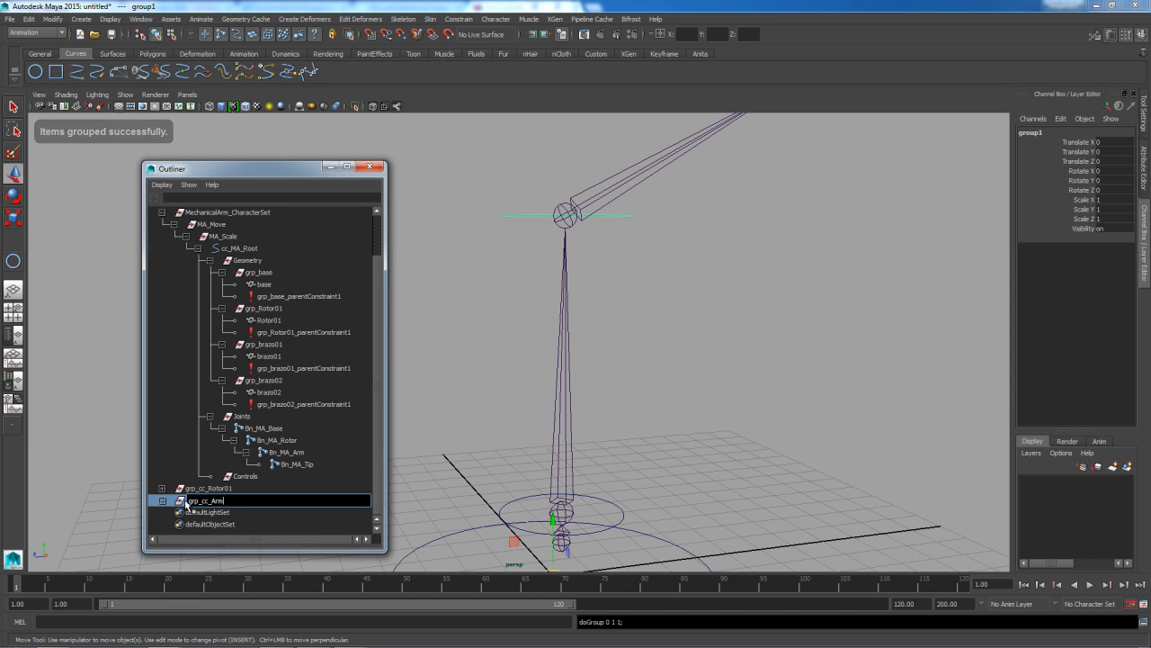
pyautogui.press('Return')
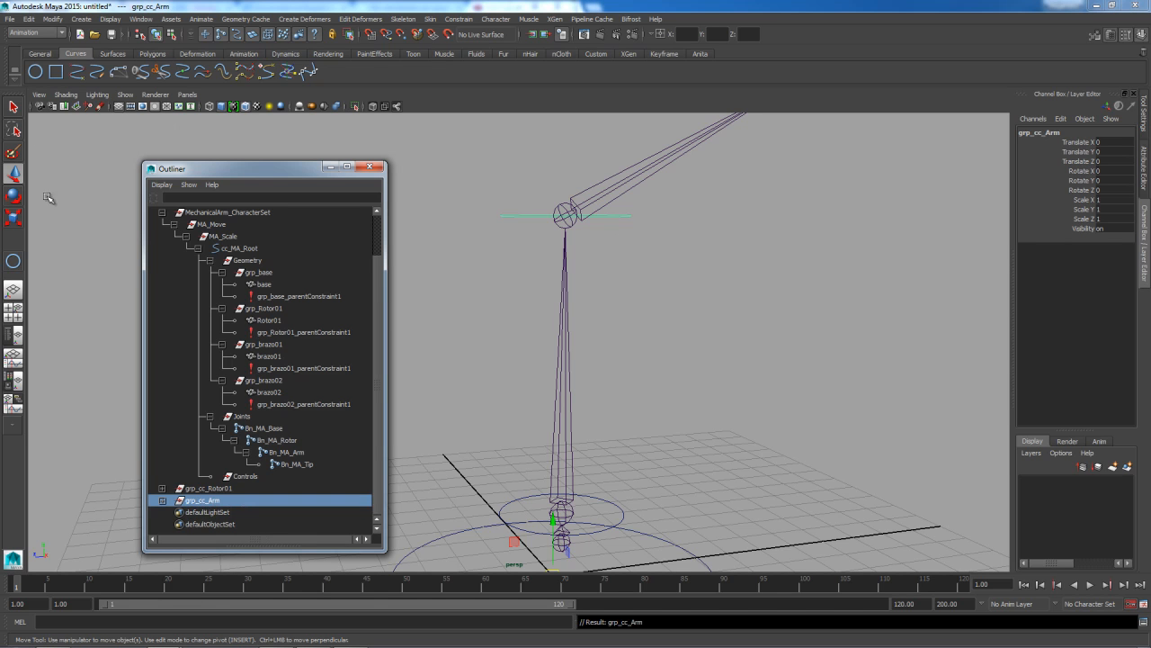
pyautogui.click(49, 19)
pyautogui.click(76, 129)
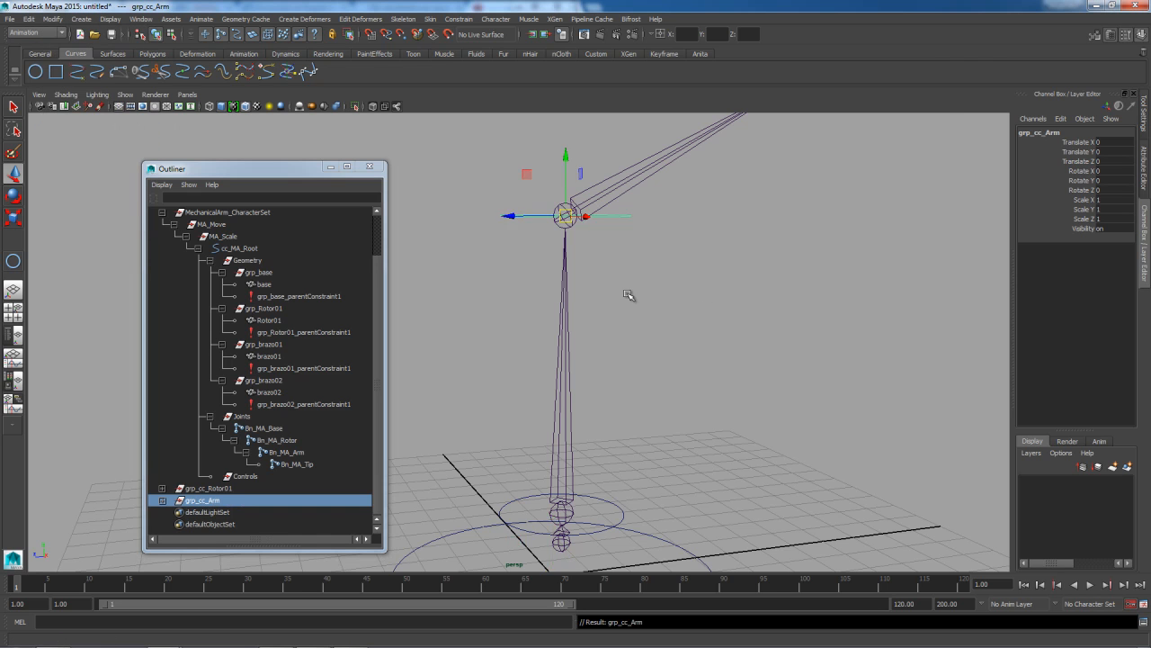
# Parent grp_cc_Rotor01 and grp_cc_Arm under the Controls group
pyautogui.scroll(-4, 683, 310)
pyautogui.keyDown('alt'); pyautogui.moveTo(689, 350); pyautogui.dragTo(674, 368); pyautogui.keyUp('alt')
pyautogui.keyDown('alt'); pyautogui.moveTo(673, 368); pyautogui.dragTo(668, 355, button='middle'); pyautogui.keyUp('alt')
pyautogui.click(204, 488)
pyautogui.keyDown('ctrl'); pyautogui.click(203, 500); pyautogui.keyUp('ctrl')
pyautogui.moveTo(203, 500); pyautogui.dragTo(247, 477, button='middle')
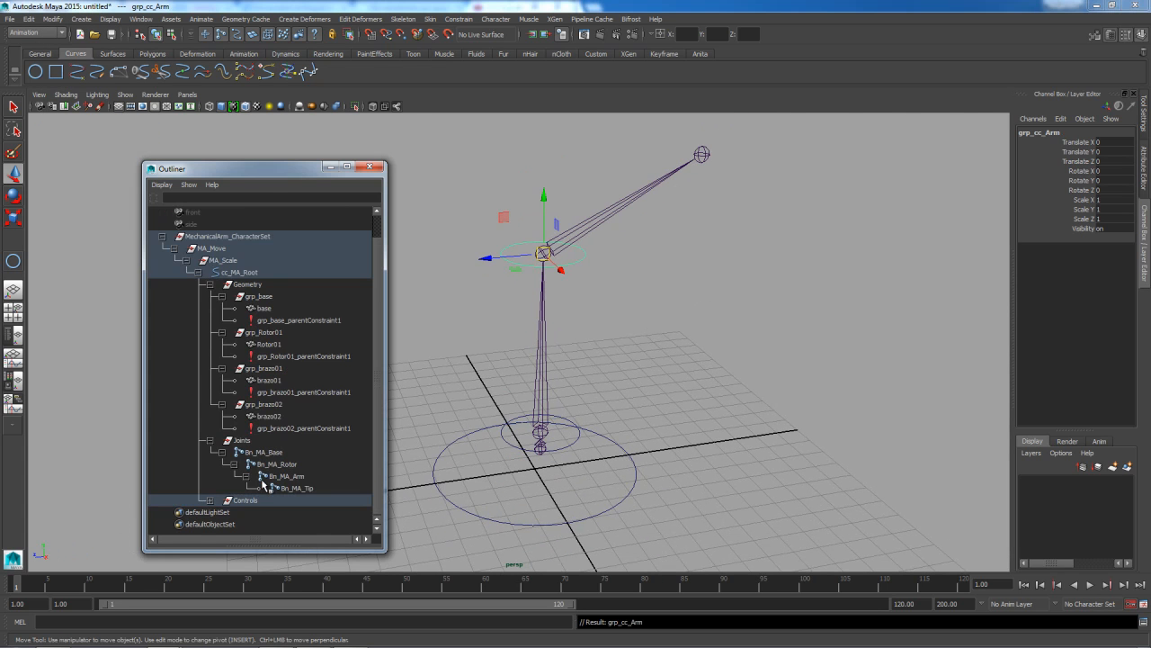
# Test the cc_MA_Root and cc_Rotor01 controls with the Rotate tool, and undo the rotation
pyautogui.click(633, 472)
pyautogui.keyDown('alt'); pyautogui.moveTo(648, 506); pyautogui.dragTo(650, 446); pyautogui.keyUp('alt')
pyautogui.press('e')
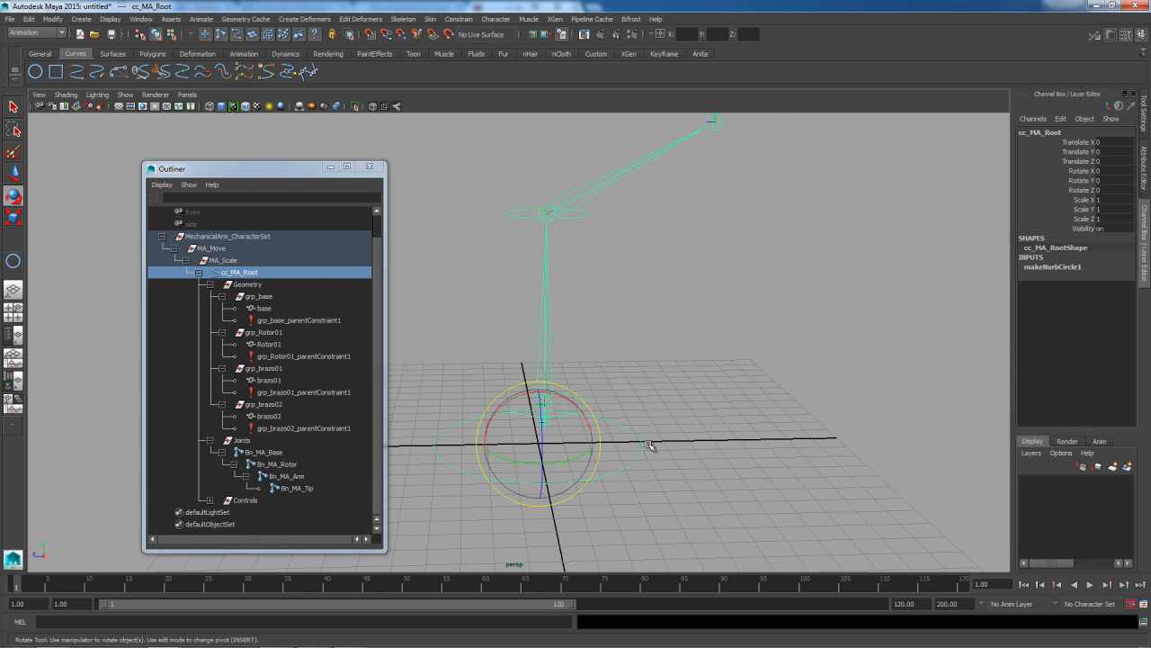
pyautogui.moveTo(581, 424); pyautogui.dragTo(588, 246)
pyautogui.click(597, 389)
pyautogui.click(578, 399)
pyautogui.hotkey('ctrl', 'z')
# Parent grp_cc_Arm under the cc_Rotor01 curve and expand the hierarchy down to cc_Arm
pyautogui.click(211, 501)
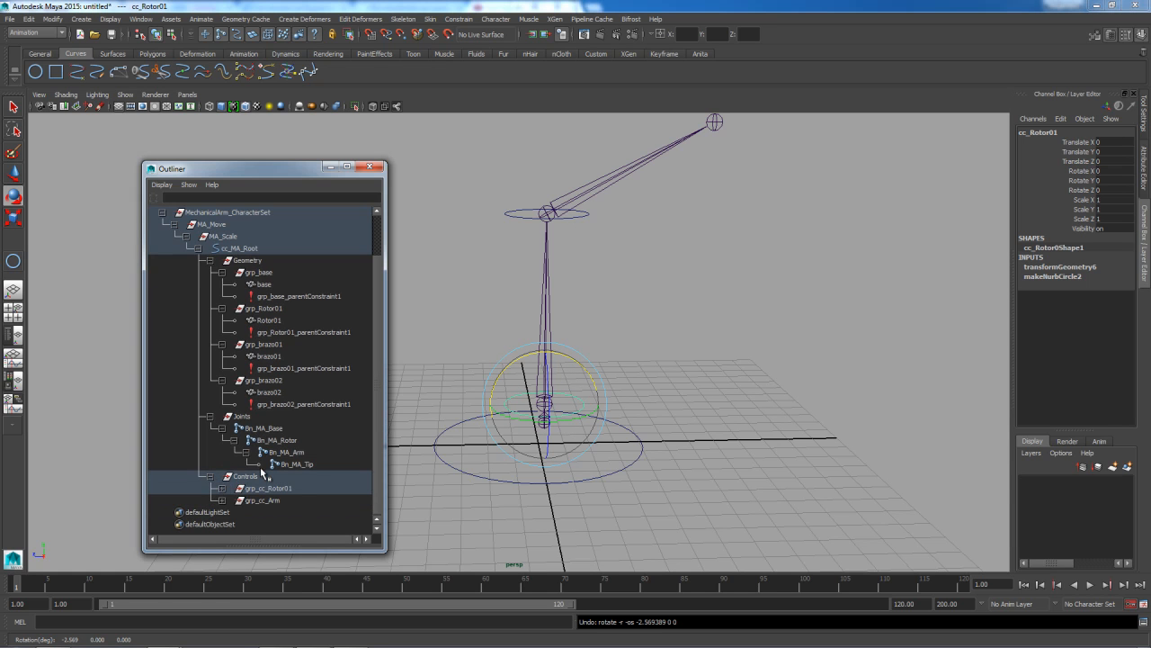
pyautogui.click(223, 489)
pyautogui.click(267, 502)
pyautogui.moveTo(267, 504); pyautogui.dragTo(291, 493)
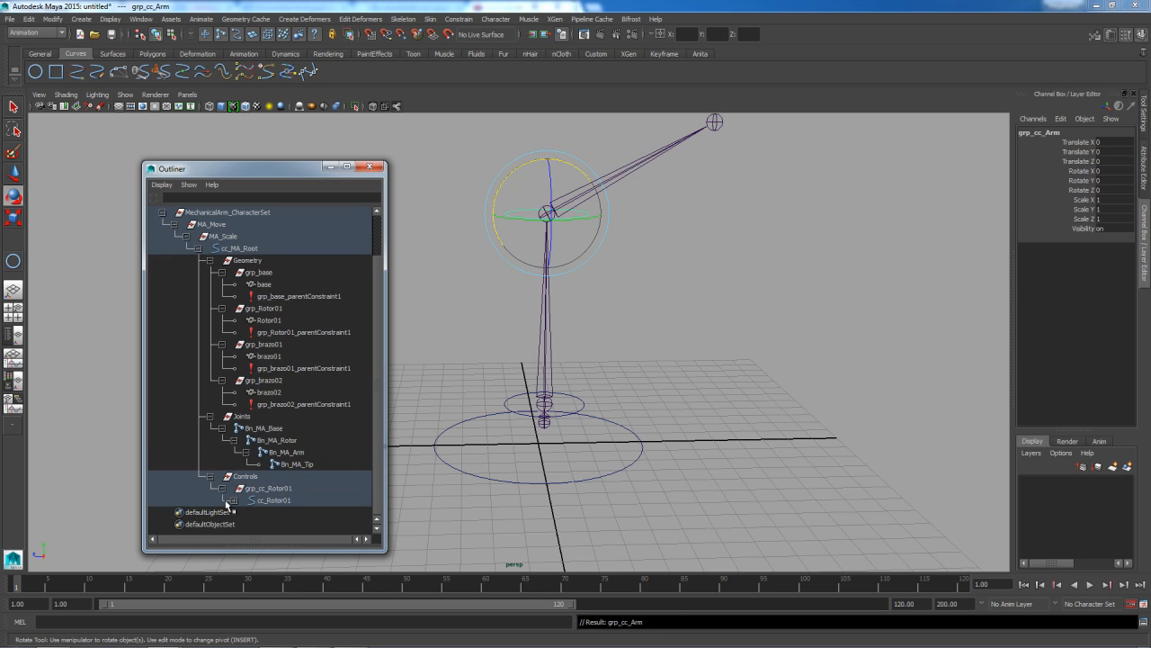
pyautogui.click(233, 500)
pyautogui.click(247, 512)
pyautogui.scroll(-1, 333, 437)
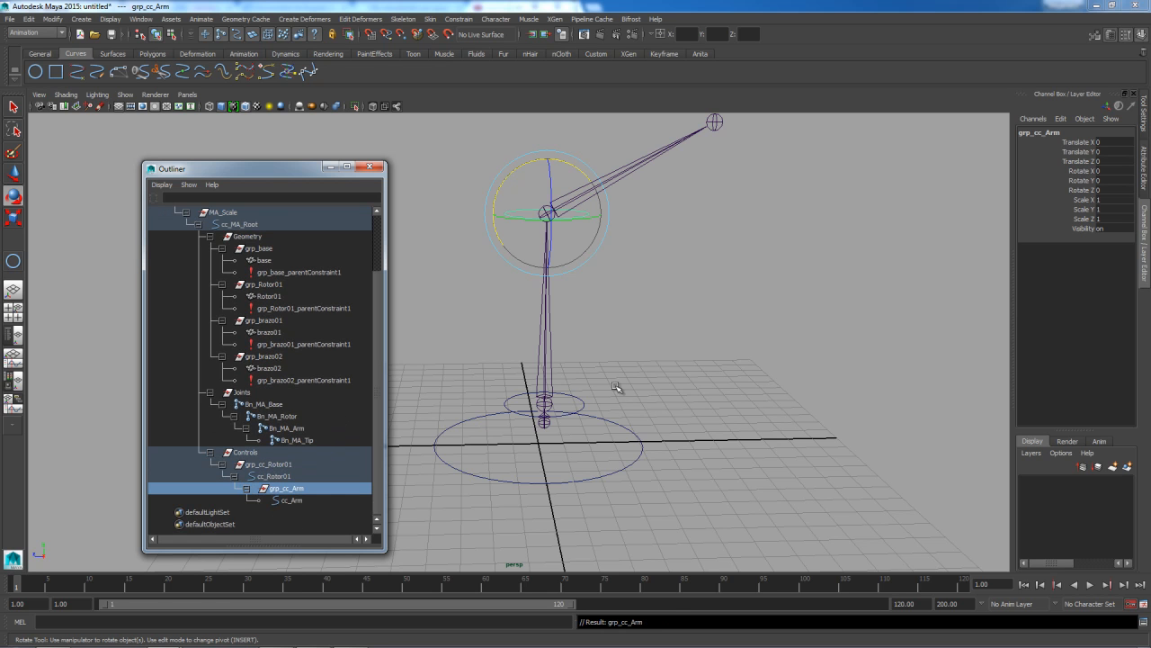
# Test-rotate cc_Rotor01 with its new child group, undo the rotation, and clear the selection
pyautogui.click(577, 393)
pyautogui.moveTo(578, 365); pyautogui.dragTo(559, 349)
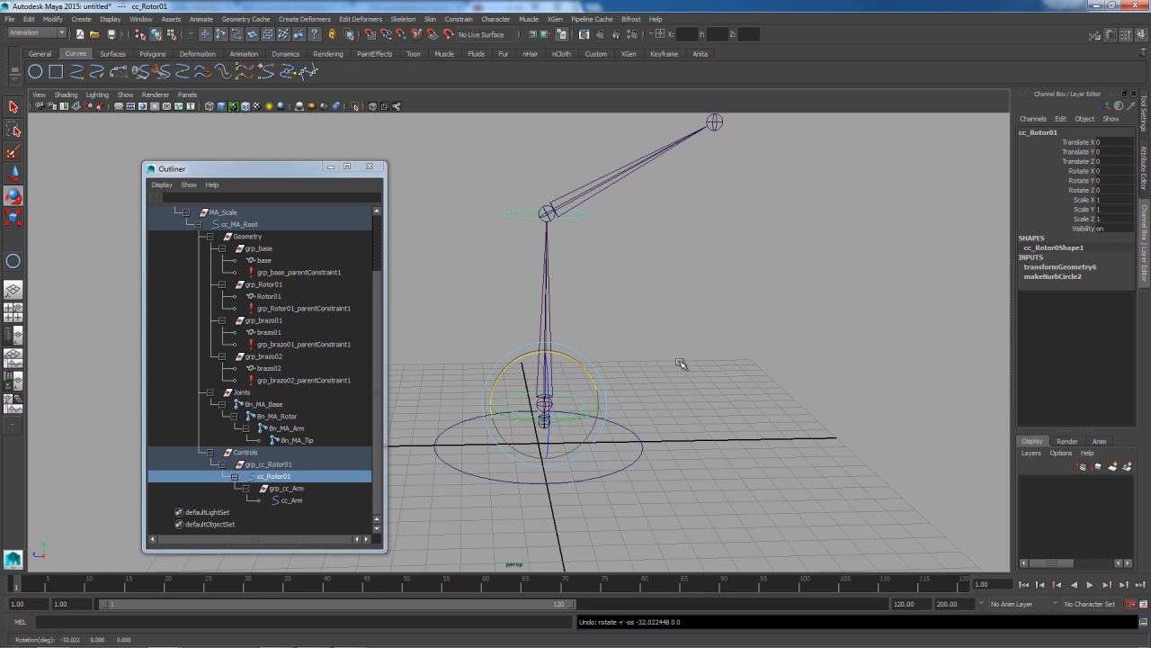
pyautogui.click(669, 364)
# Turn on the display of polygons in the perspective viewport
pyautogui.click(125, 95)
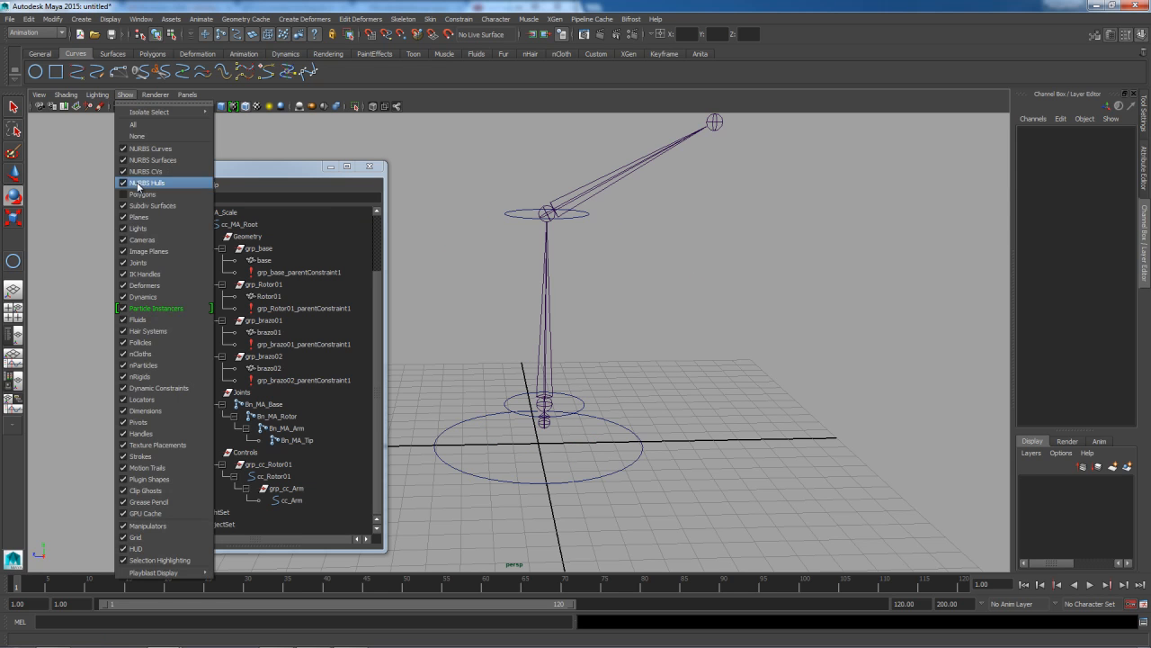
pyautogui.click(148, 195)
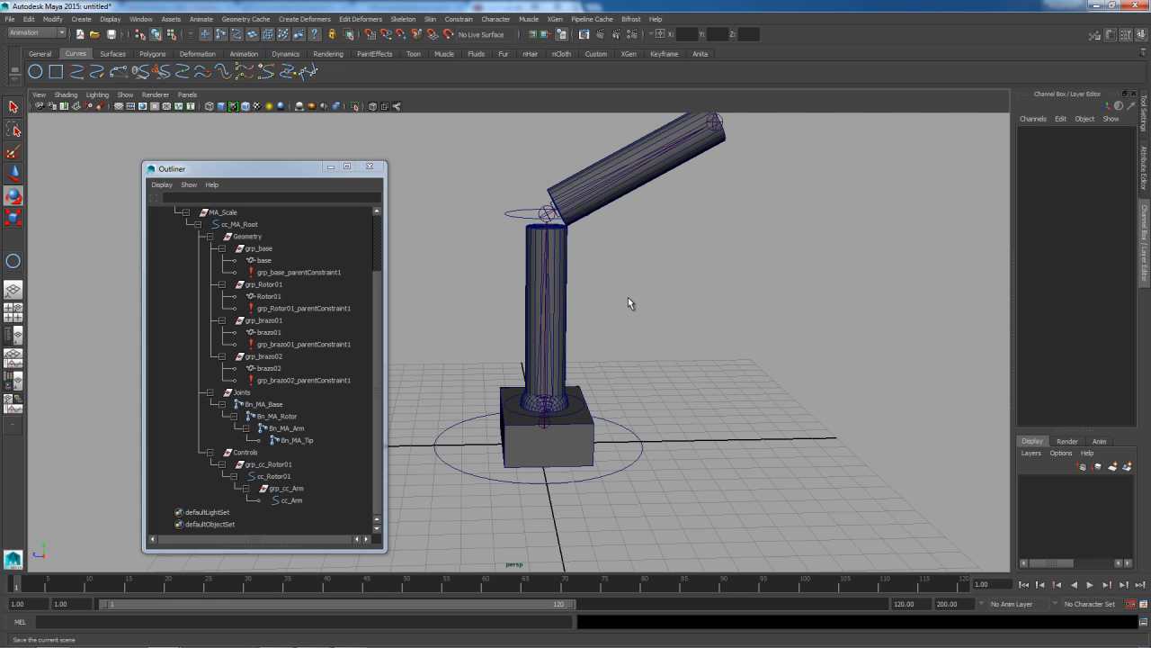
# Start saving the scene and browse to the clases\2015_1 folder as its location
pyautogui.hotkey('ctrl', 's')
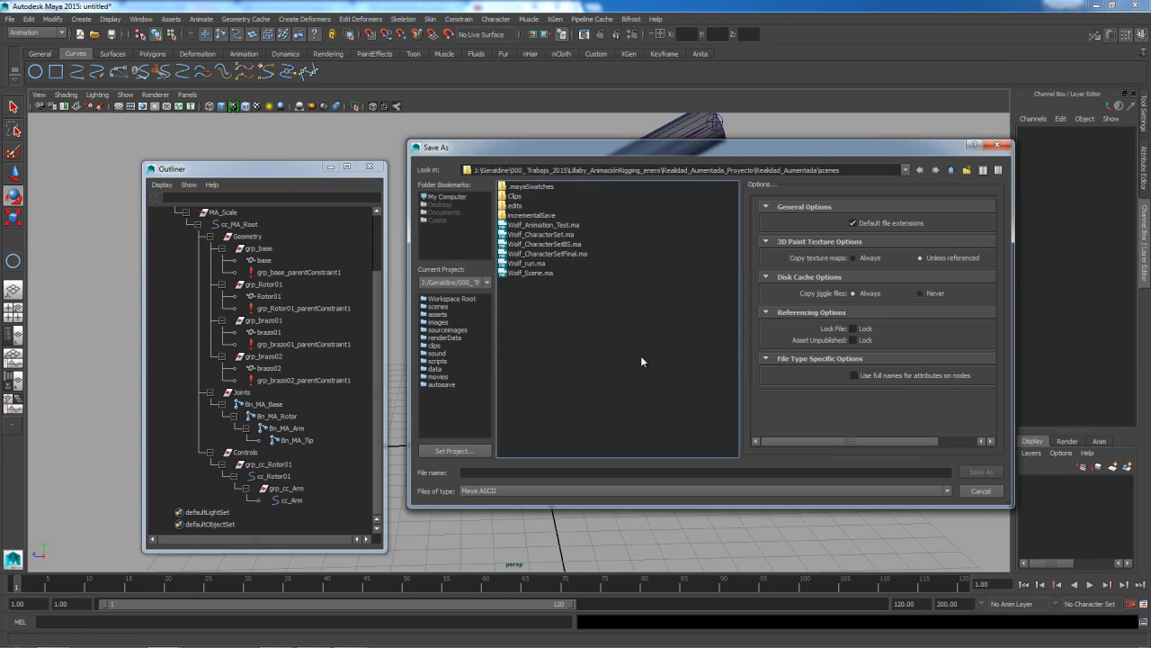
pyautogui.click(951, 170)
pyautogui.click(951, 170)
pyautogui.click(951, 170)
pyautogui.click(950, 170)
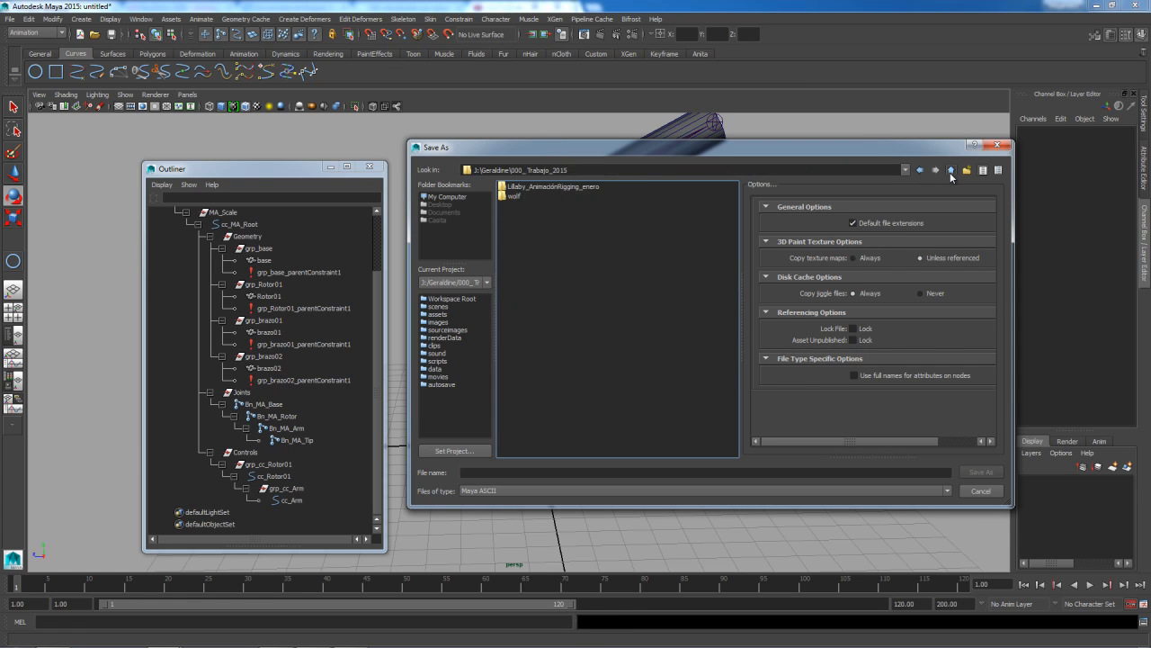
pyautogui.click(951, 170)
pyautogui.click(951, 170)
pyautogui.doubleClick(520, 197)
pyautogui.doubleClick(517, 206)
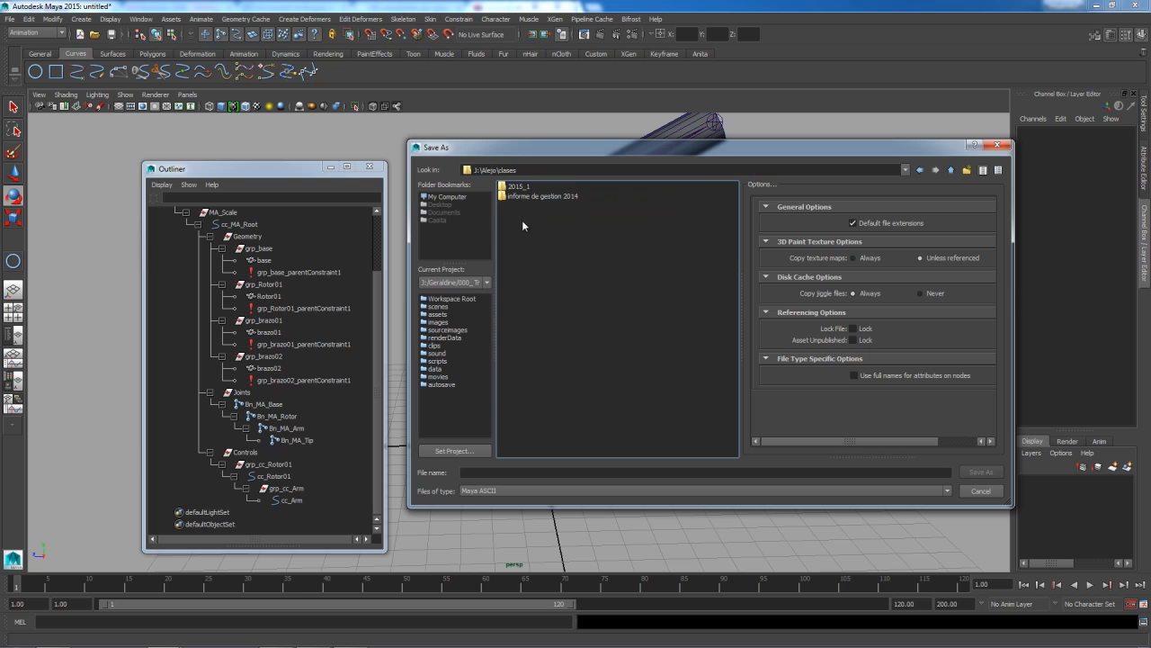
pyautogui.doubleClick(510, 187)
# Save the scene as a Maya ASCII file named rotor
pyautogui.click(500, 472)
pyautogui.write('rotor')
pyautogui.press('Return')
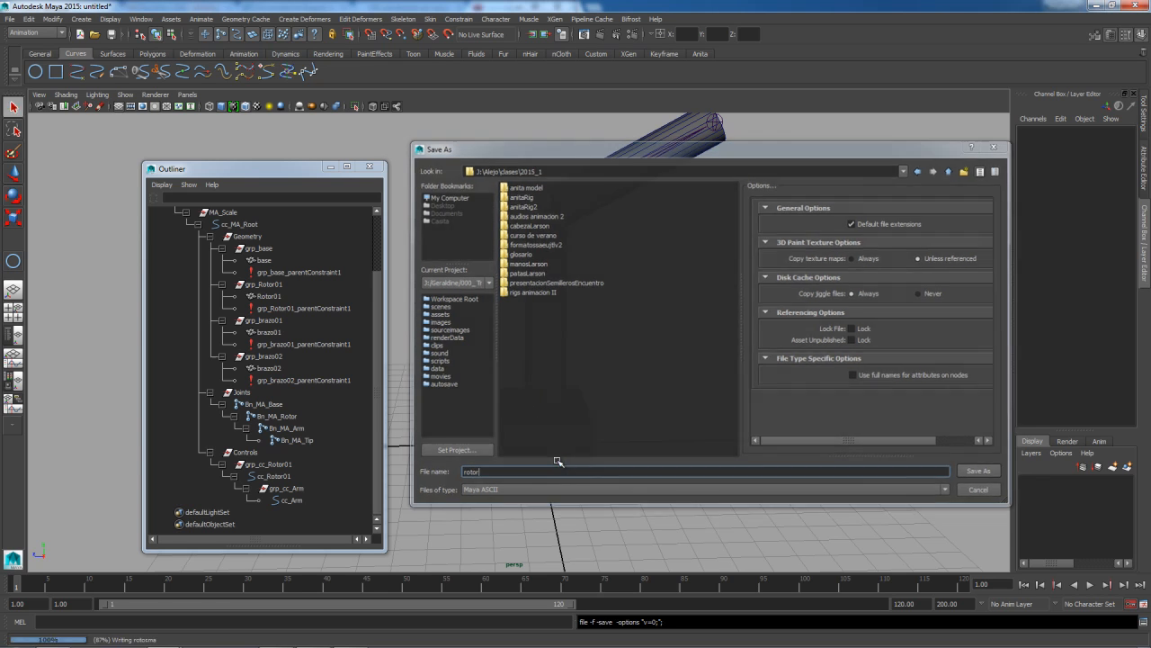
# Examine how the cc_Arm, rotor and root control curves sit around the arm geometry at the elbow and base
pyautogui.press('e')
pyautogui.keyDown('alt'); pyautogui.moveTo(475, 403); pyautogui.dragTo(484, 376); pyautogui.keyUp('alt')
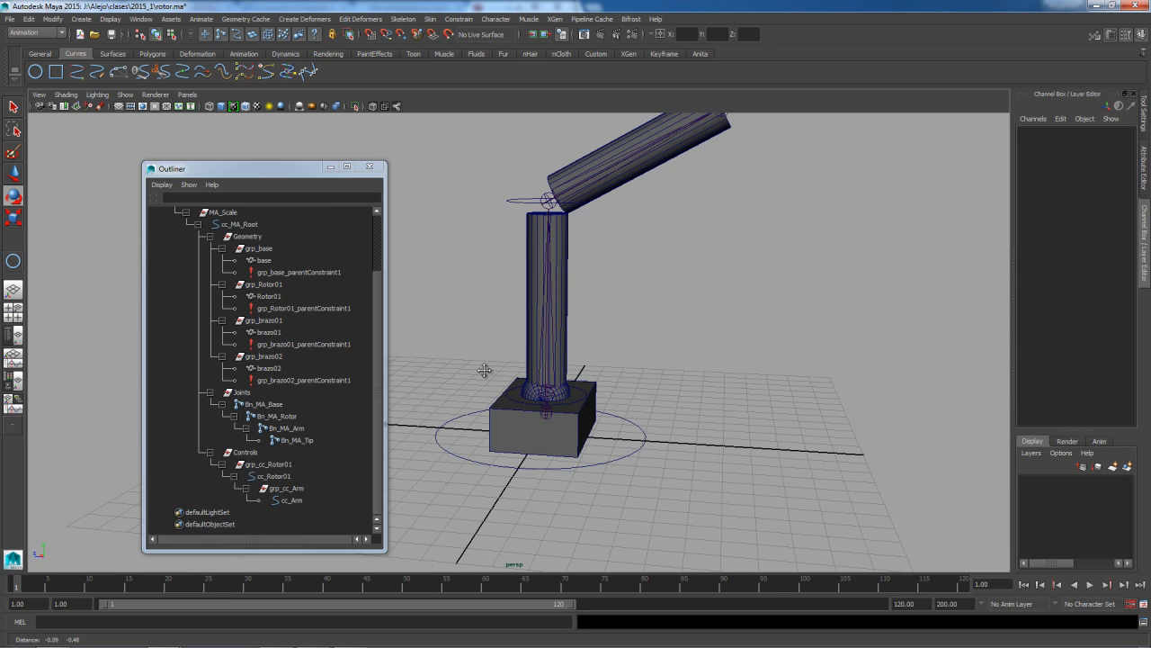
pyautogui.click(520, 204)
pyautogui.keyDown('alt'); pyautogui.moveTo(542, 411); pyautogui.dragTo(578, 405); pyautogui.keyUp('alt')
pyautogui.keyDown('alt'); pyautogui.moveTo(579, 405); pyautogui.dragTo(677, 470, button='right'); pyautogui.keyUp('alt')
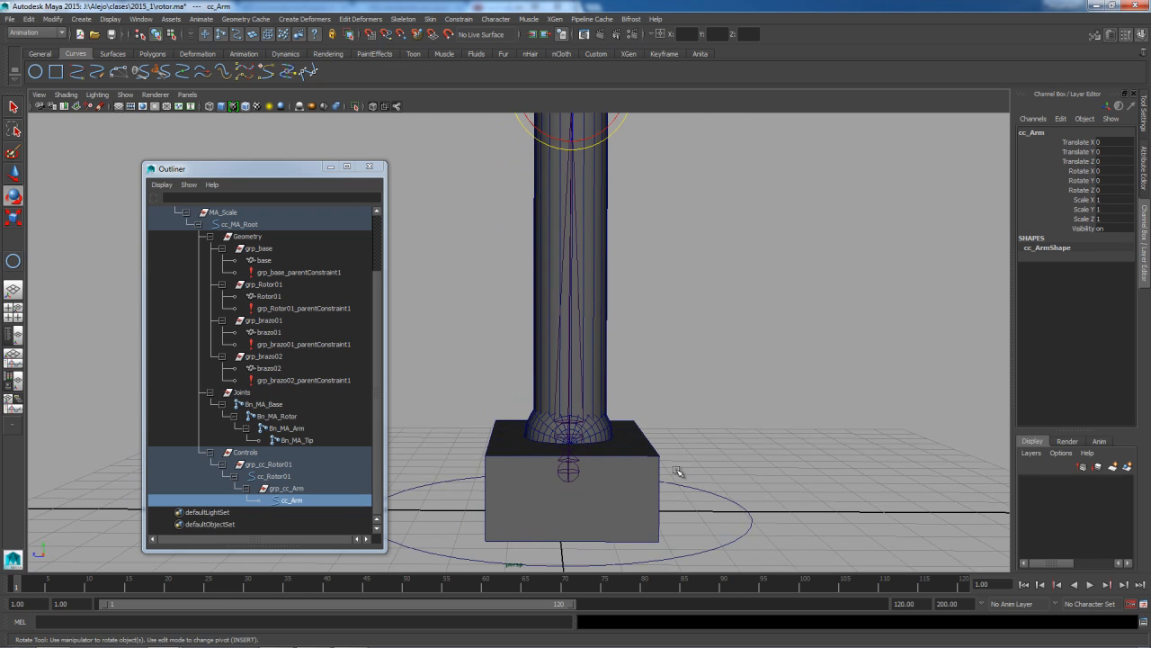
pyautogui.keyDown('alt'); pyautogui.moveTo(678, 470); pyautogui.dragTo(642, 487); pyautogui.keyUp('alt')
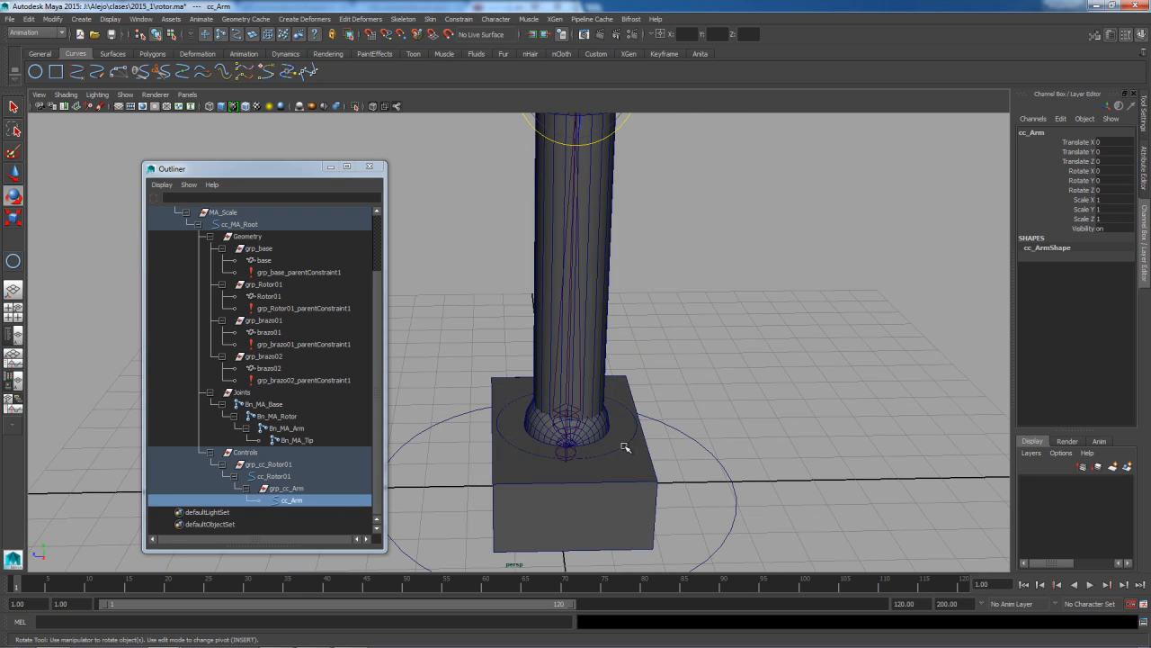
pyautogui.click(676, 385)
pyautogui.keyDown('alt'); pyautogui.moveTo(651, 378); pyautogui.dragTo(534, 252); pyautogui.keyUp('alt')
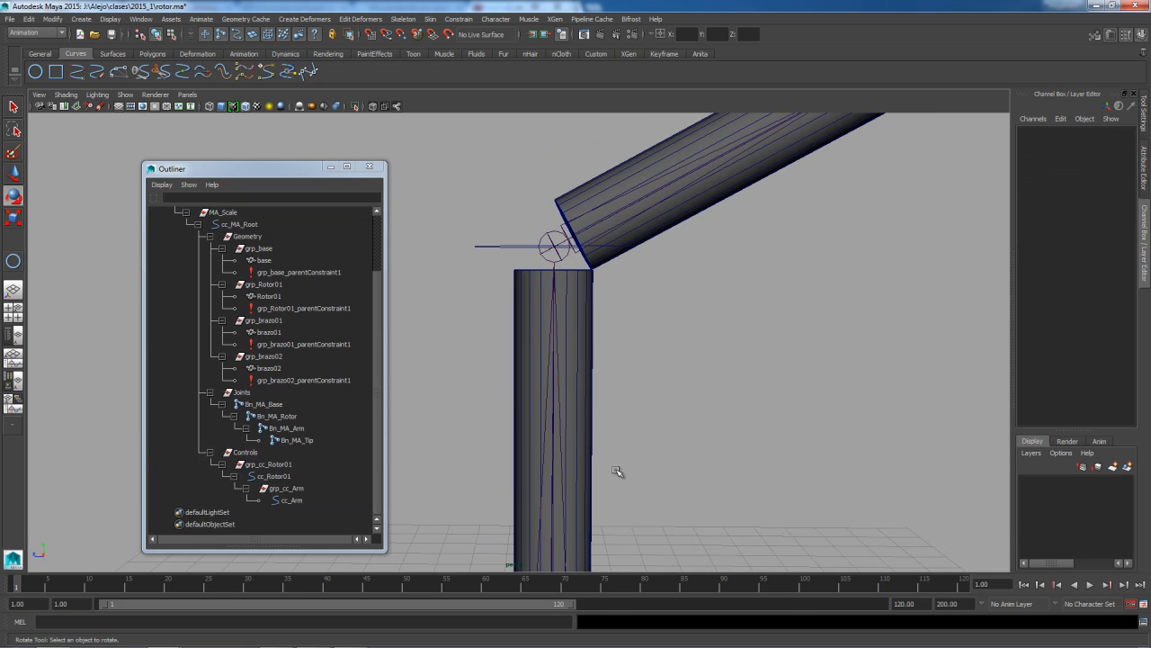
# Frame the rotor at the arm's base and switch the perspective viewport to wireframe display
pyautogui.keyDown('alt'); pyautogui.moveTo(619, 471); pyautogui.dragTo(651, 275, button='middle'); pyautogui.keyUp('alt')
pyautogui.keyDown('alt'); pyautogui.moveTo(650, 275); pyautogui.dragTo(760, 437, button='right'); pyautogui.keyUp('alt')
pyautogui.keyDown('alt'); pyautogui.moveTo(760, 436); pyautogui.dragTo(385, 490); pyautogui.keyUp('alt')
pyautogui.click(284, 481)
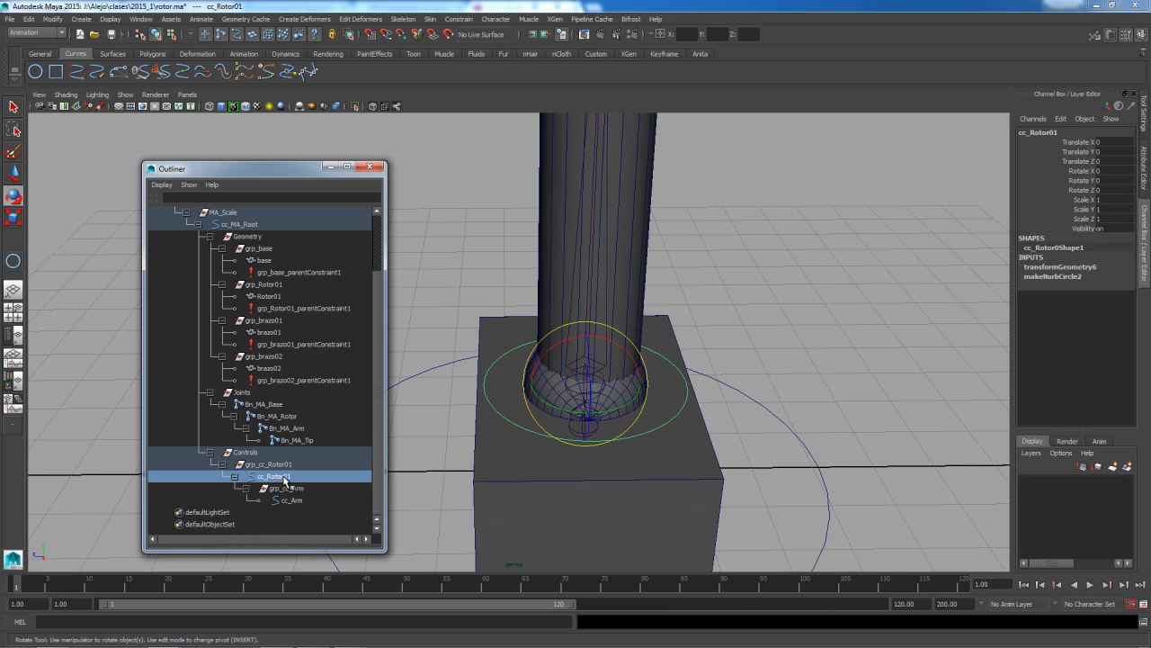
pyautogui.click(727, 326)
pyautogui.press('4')
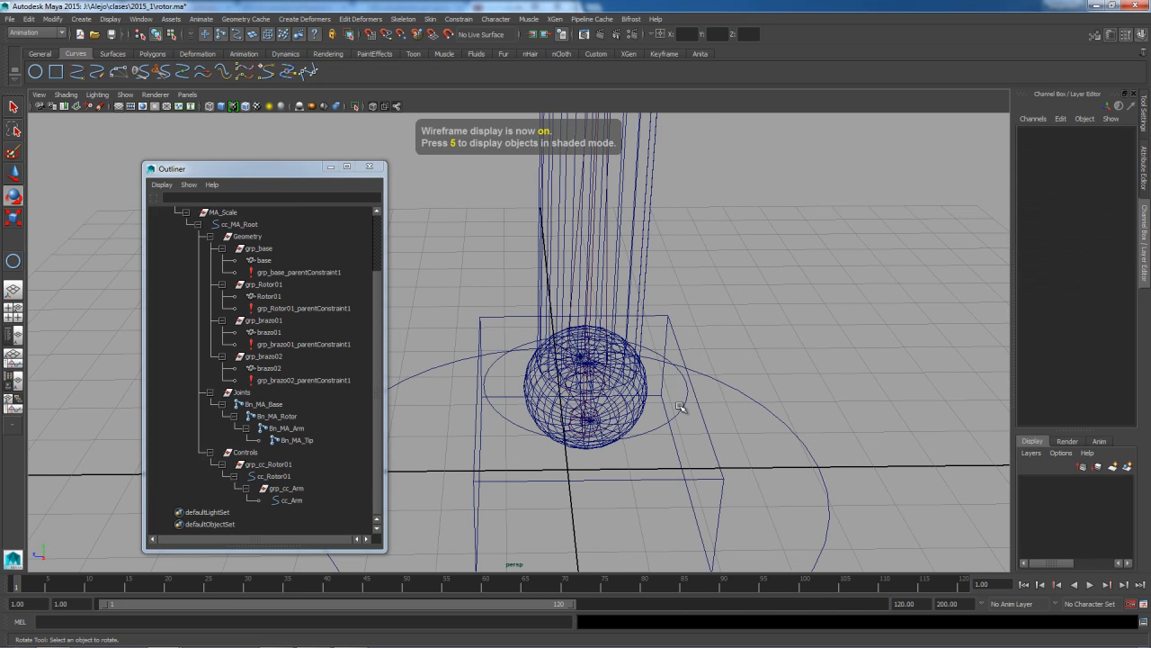
# Try raising the cc_Rotor01 control about 0.55 units in Y and rotating it, and undo both transforms
pyautogui.click(685, 405)
pyautogui.keyDown('alt'); pyautogui.moveTo(686, 405); pyautogui.dragTo(614, 399); pyautogui.keyUp('alt')
pyautogui.press('w')
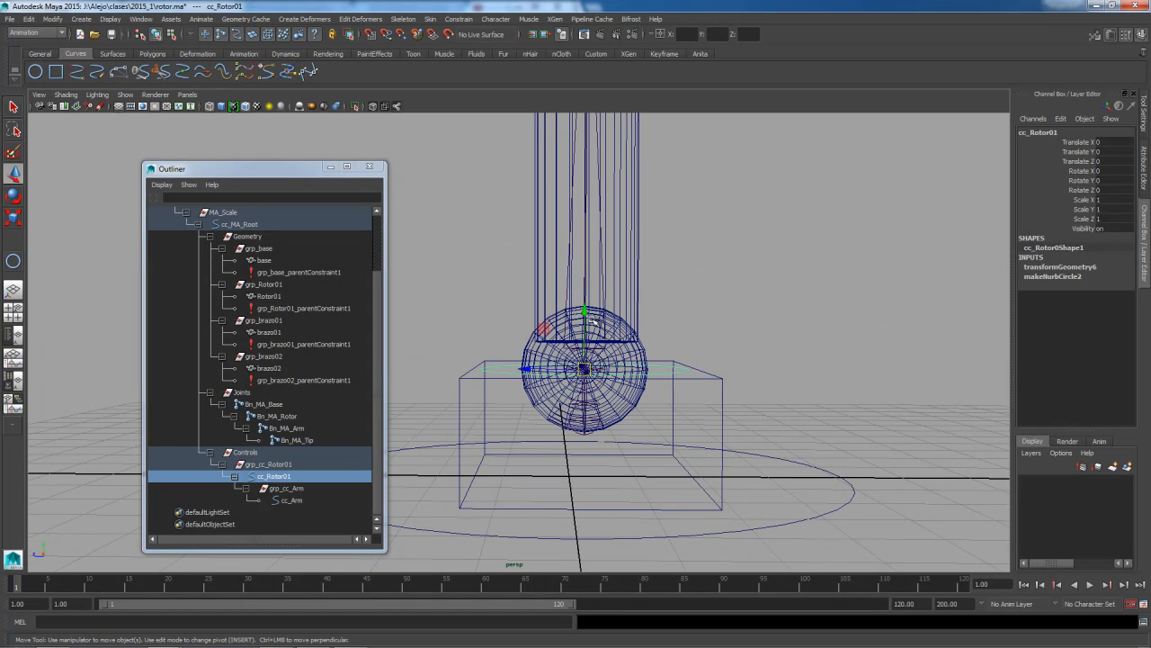
pyautogui.moveTo(586, 313); pyautogui.dragTo(640, 347)
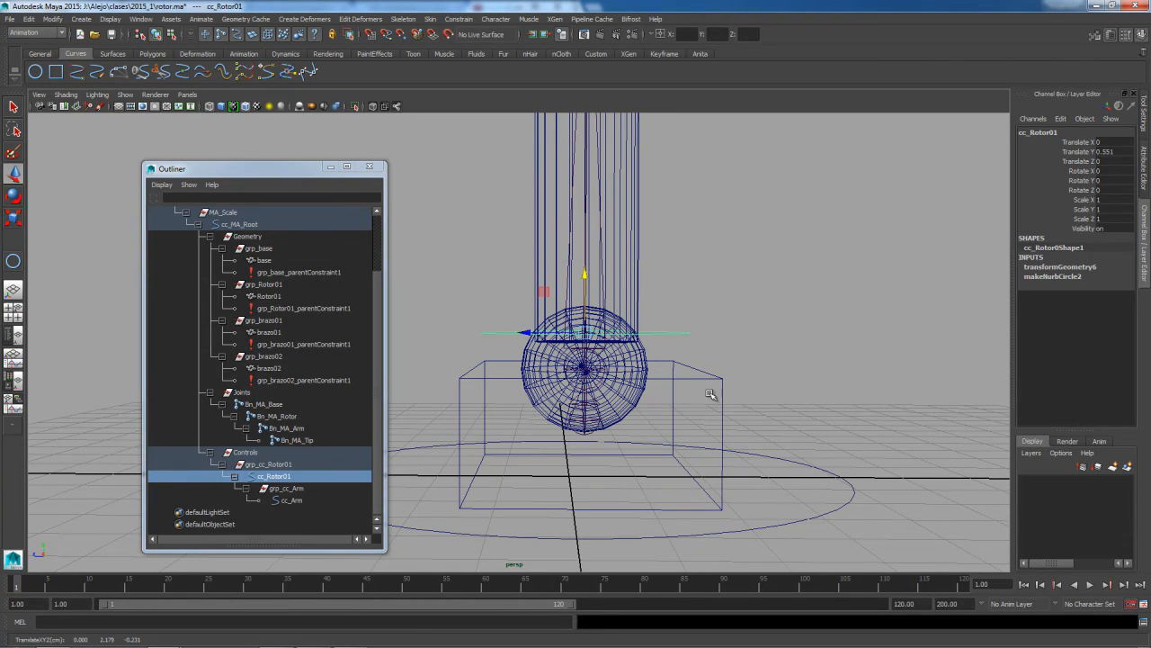
pyautogui.press('e')
pyautogui.moveTo(610, 293); pyautogui.dragTo(611, 286)
pyautogui.hotkey('ctrl', 'z')
pyautogui.hotkey('ctrl', 'z')
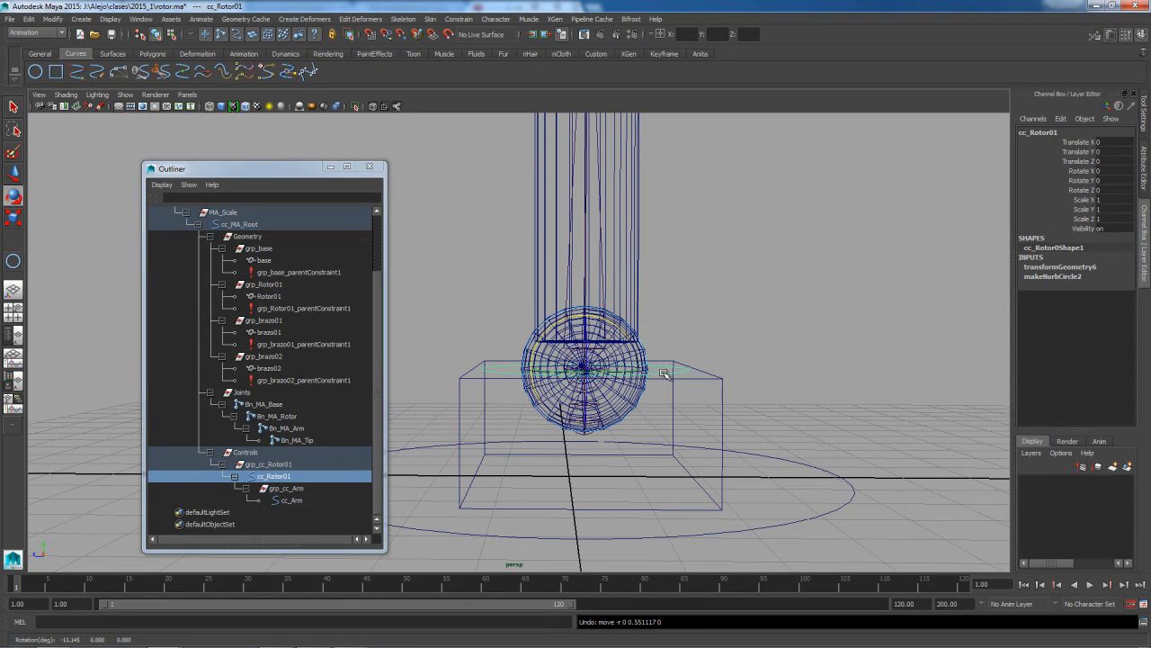
# Try to select the control vertices of the cc_Rotor01 curve around the rotor sphere
pyautogui.press('w')
pyautogui.keyDown('alt'); pyautogui.moveTo(664, 374); pyautogui.dragTo(670, 397); pyautogui.keyUp('alt')
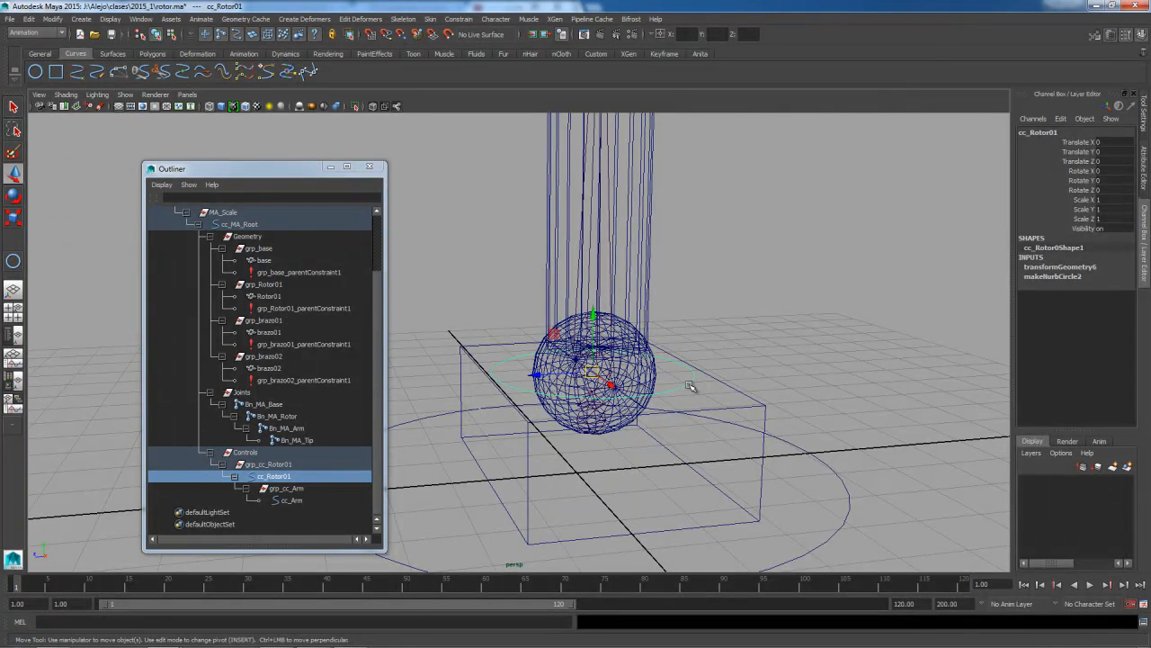
pyautogui.moveTo(689, 384); pyautogui.dragTo(640, 385, button='right')
pyautogui.keyDown('alt'); pyautogui.moveTo(640, 385); pyautogui.dragTo(608, 396); pyautogui.keyUp('alt')
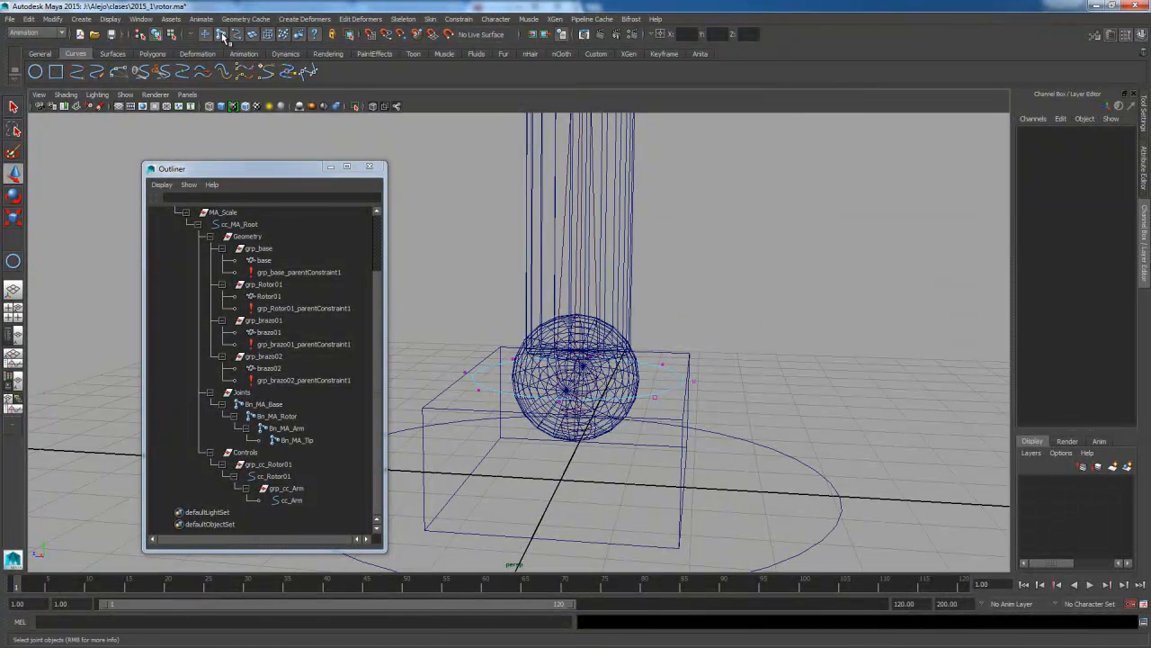
pyautogui.hotkey('ctrl', 'shift', 'd')
pyautogui.moveTo(209, 23); pyautogui.dragTo(233, 47)
pyautogui.press('Escape')
pyautogui.moveTo(446, 301)
pyautogui.mouseDown()
pyautogui.moveTo(593, 401)
pyautogui.moveTo(739, 436)
pyautogui.mouseUp()
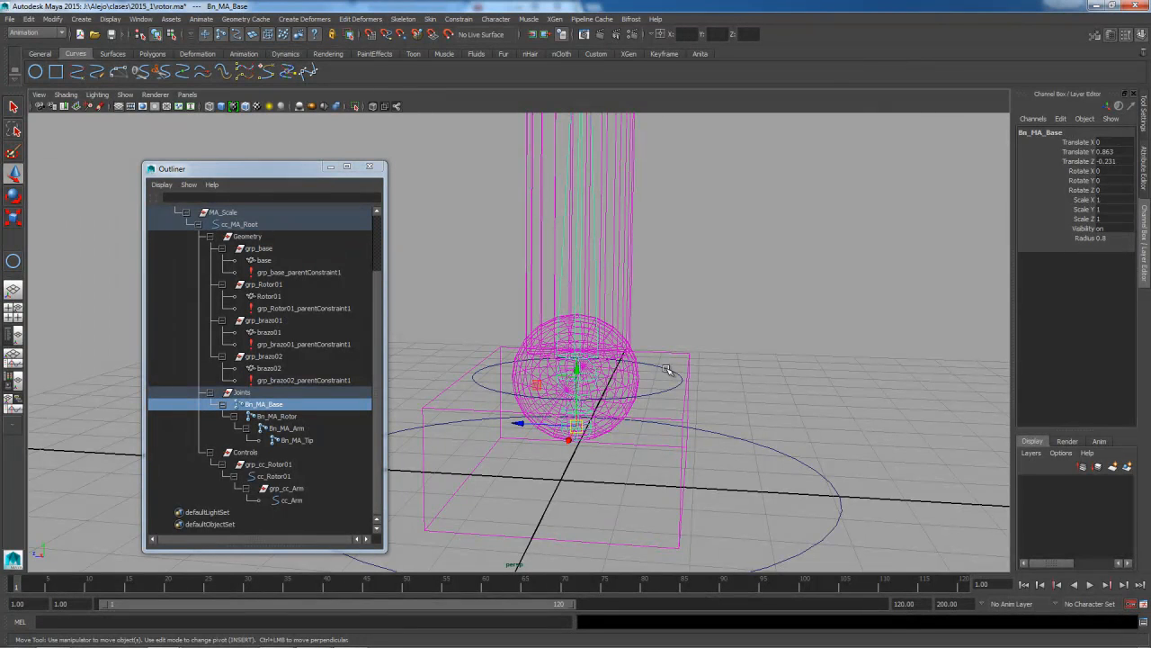
pyautogui.click(676, 337)
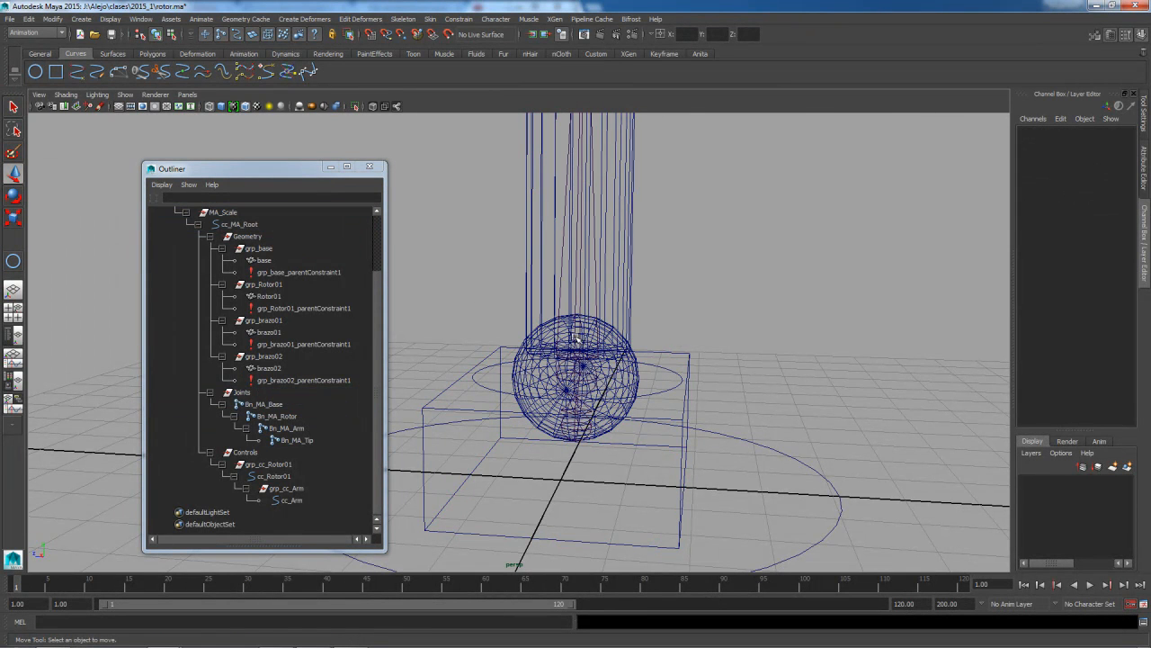
pyautogui.moveTo(471, 309); pyautogui.dragTo(642, 454)
pyautogui.click(673, 306)
pyautogui.moveTo(475, 274); pyautogui.dragTo(730, 485)
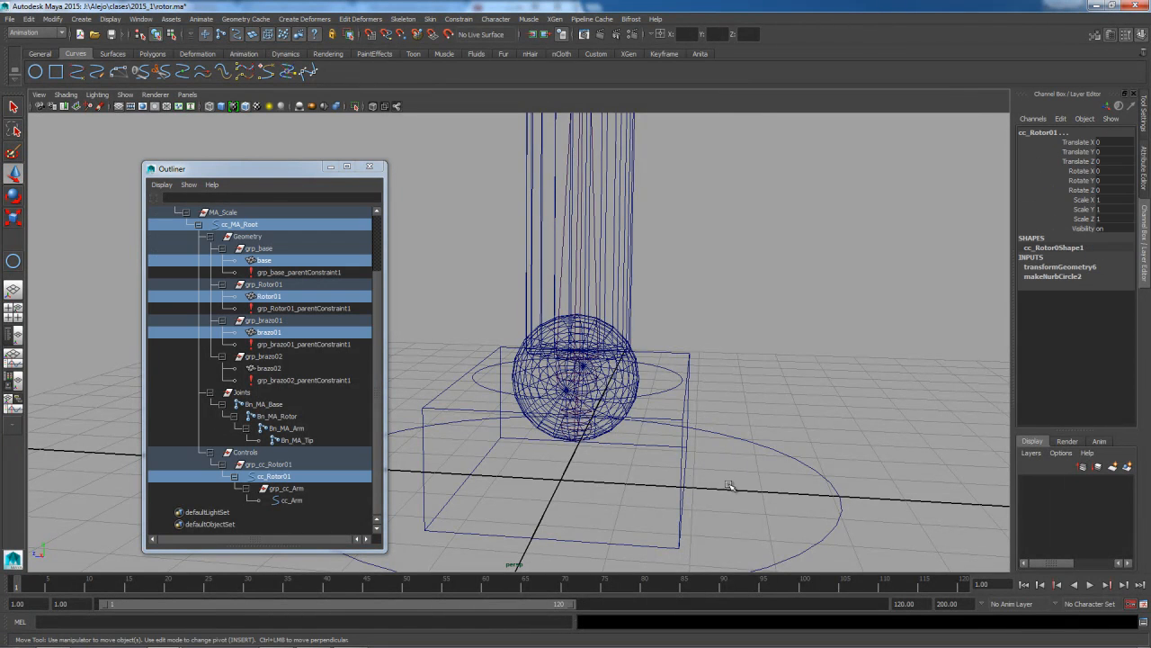
pyautogui.click(744, 358)
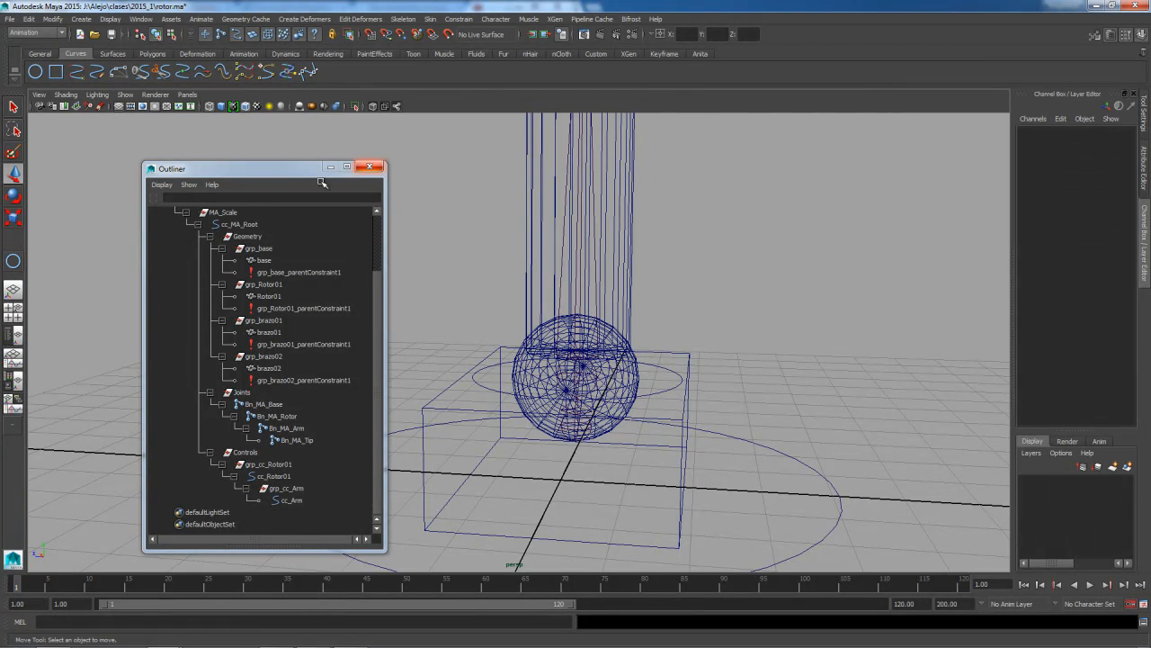
# Raise all control vertices of the cc_Rotor01 curve to near the top of the rotor sphere and return to Object Mode
pyautogui.click(658, 394)
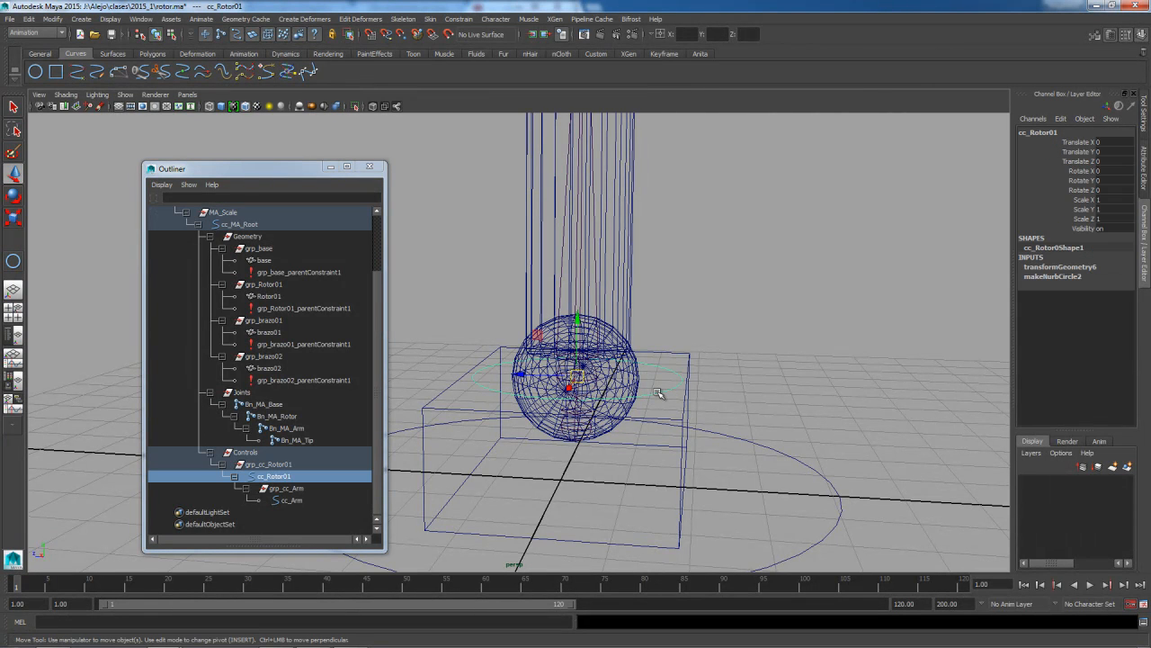
pyautogui.moveTo(658, 394); pyautogui.dragTo(623, 392, button='right')
pyautogui.moveTo(463, 334); pyautogui.dragTo(728, 411)
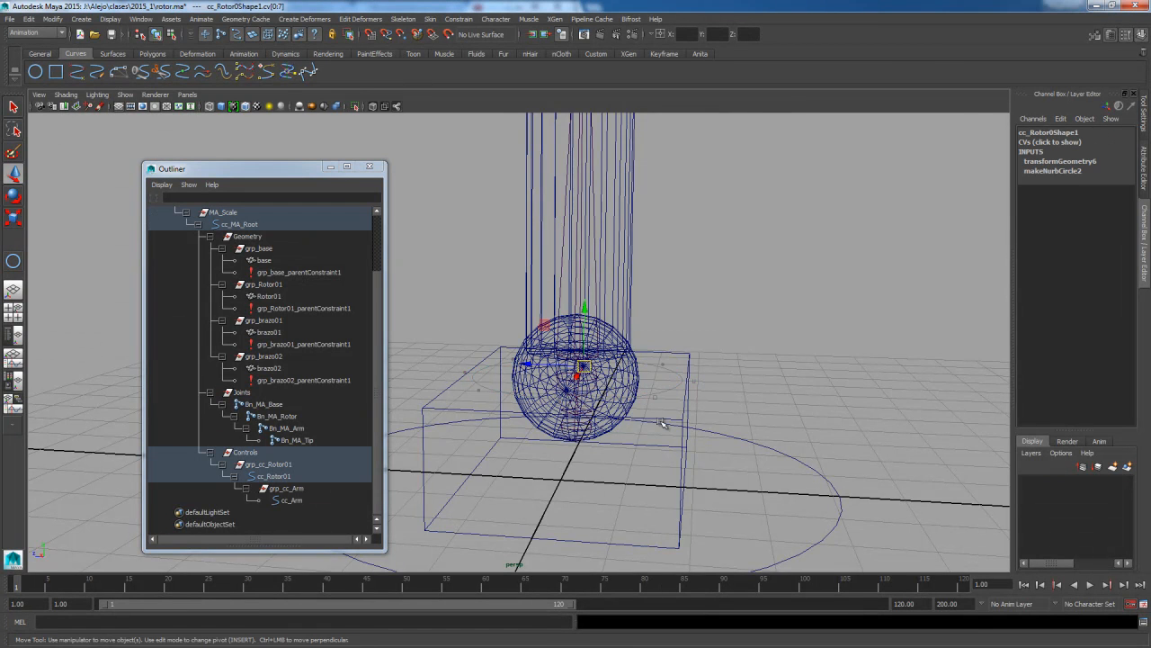
pyautogui.hotkey('ctrl', 'z')
pyautogui.hotkey('ctrl', 'z')
pyautogui.hotkey('ctrl', 'z')
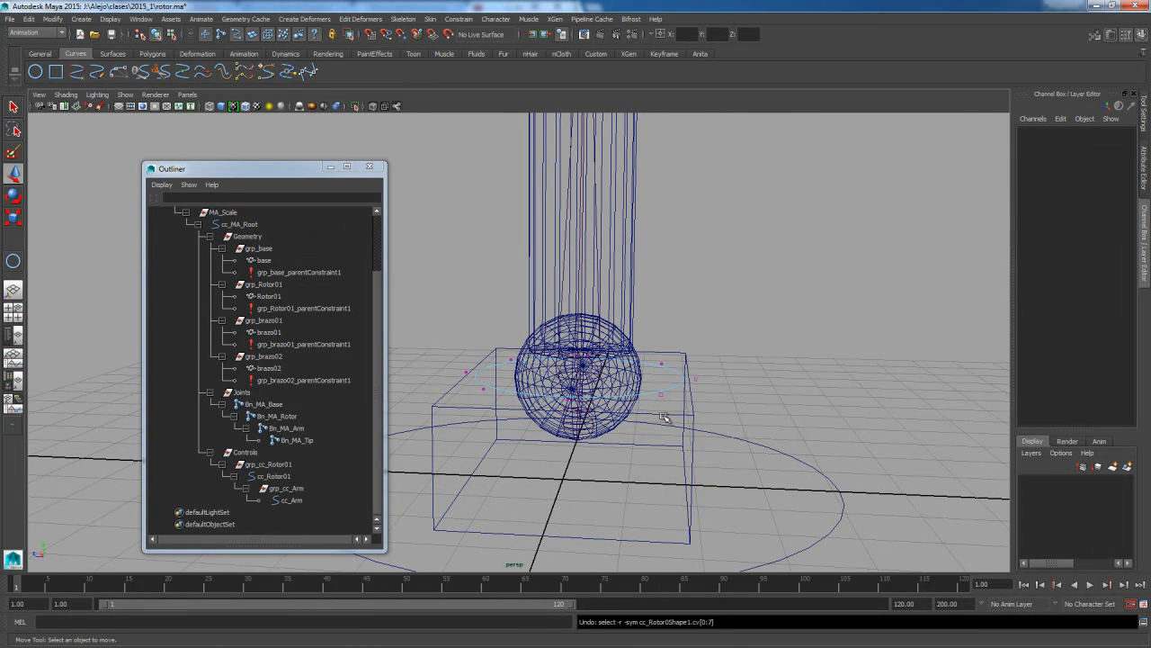
pyautogui.keyDown('alt'); pyautogui.moveTo(612, 406); pyautogui.dragTo(532, 398); pyautogui.keyUp('alt')
pyautogui.moveTo(437, 345); pyautogui.dragTo(689, 401)
pyautogui.moveTo(583, 321); pyautogui.dragTo(676, 319)
pyautogui.click(689, 296)
pyautogui.rightClick(675, 319)
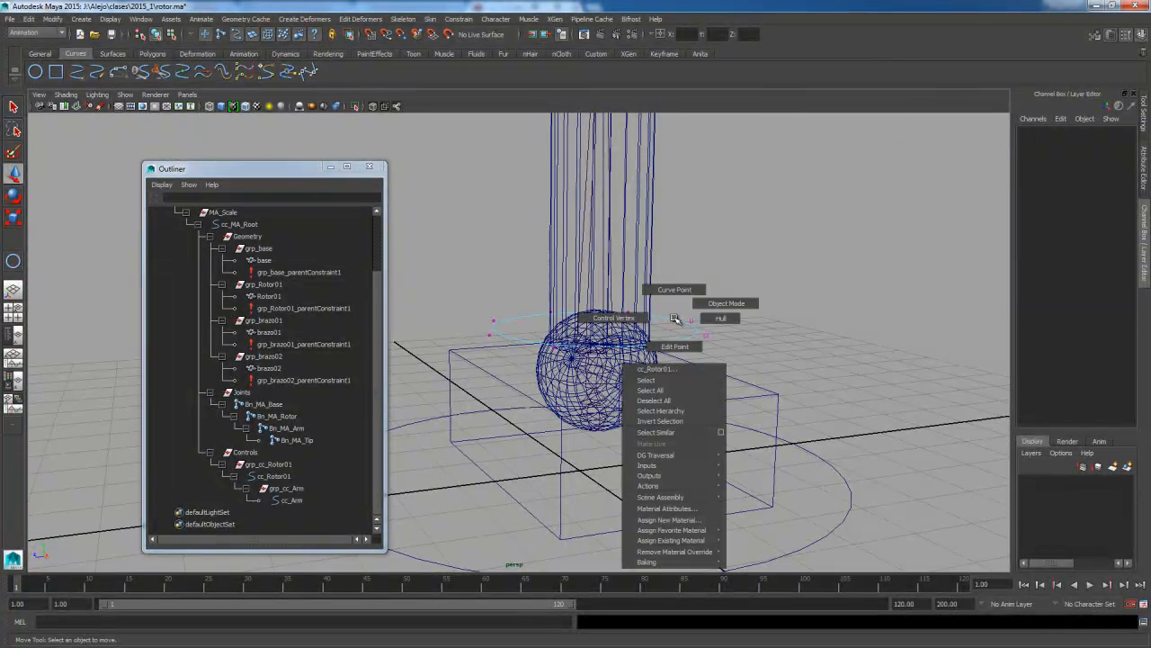
pyautogui.click(703, 305)
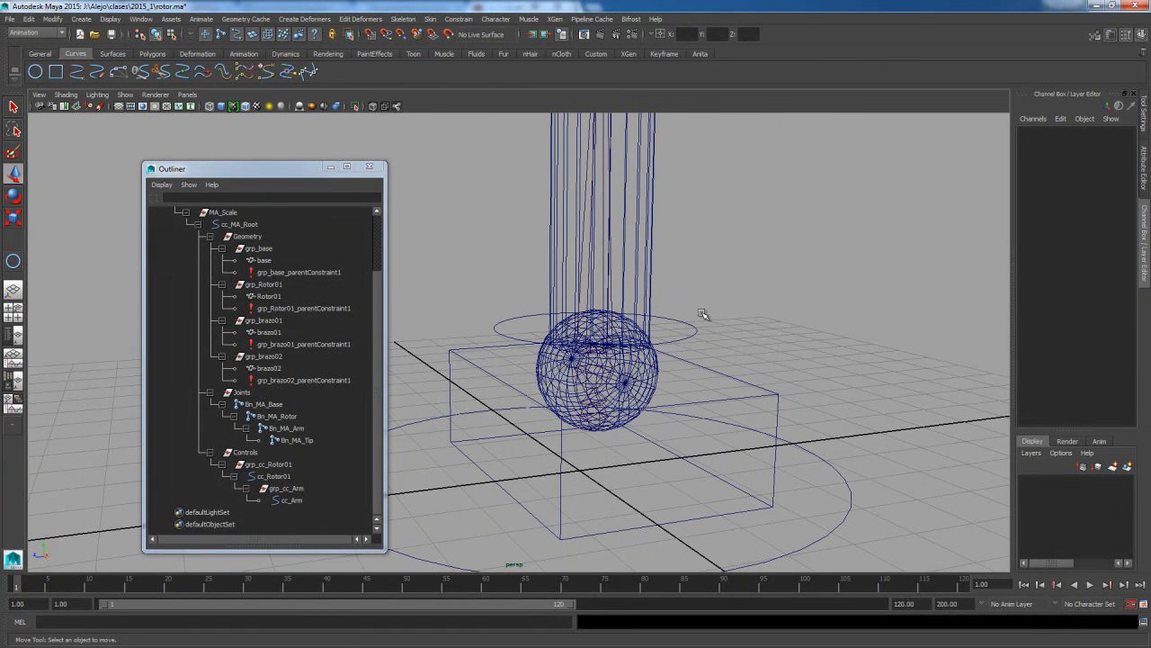
# Examine the pivot positions of cc_Rotor01 and its group grp_cc_Rotor01 relative to the raised curve and the rotor sphere
pyautogui.click(692, 334)
pyautogui.keyDown('alt'); pyautogui.moveTo(739, 364); pyautogui.dragTo(634, 369); pyautogui.keyUp('alt')
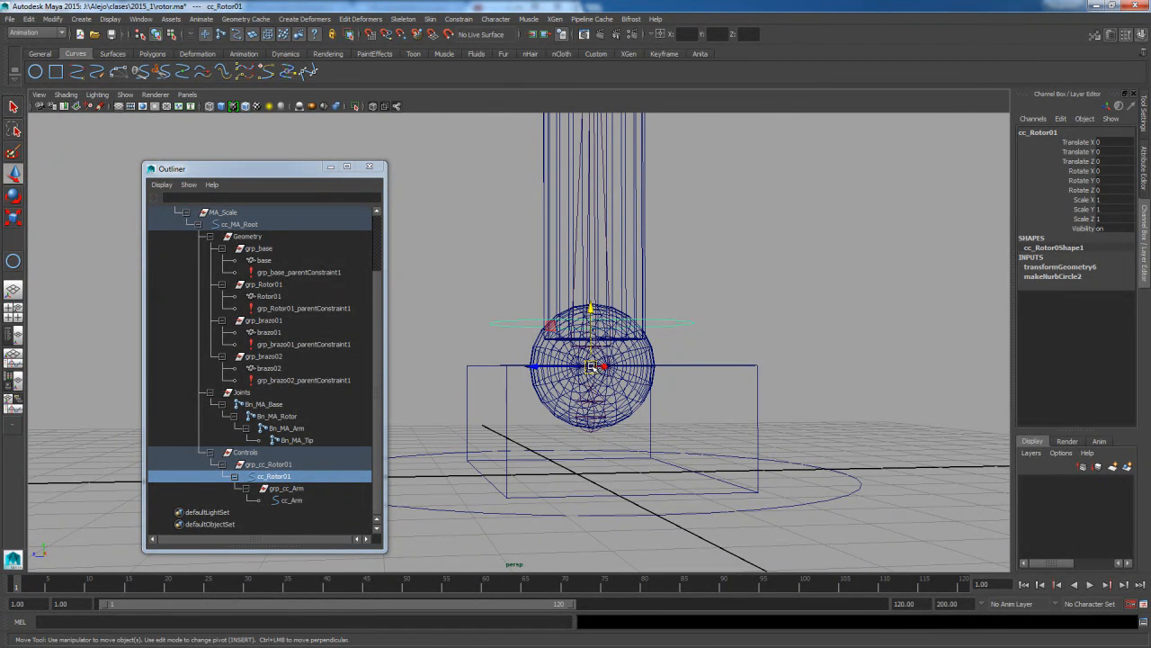
pyautogui.keyDown('alt'); pyautogui.moveTo(666, 322); pyautogui.dragTo(688, 327); pyautogui.keyUp('alt')
pyautogui.keyDown('alt'); pyautogui.moveTo(658, 382); pyautogui.dragTo(541, 436); pyautogui.keyUp('alt')
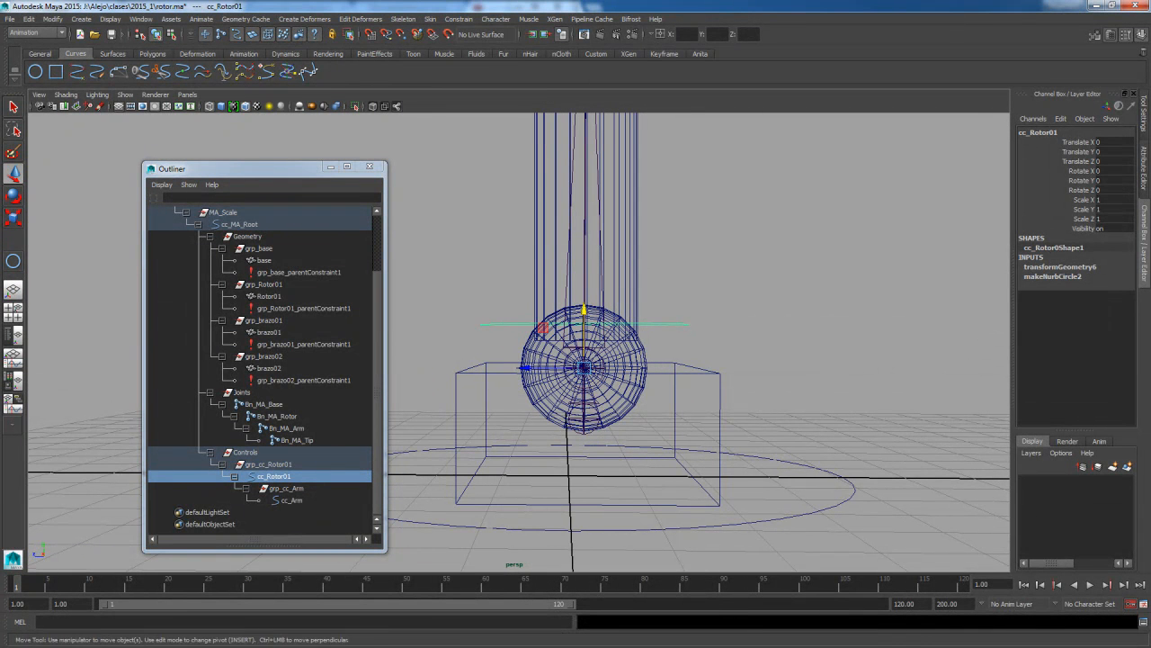
pyautogui.press('Insert')
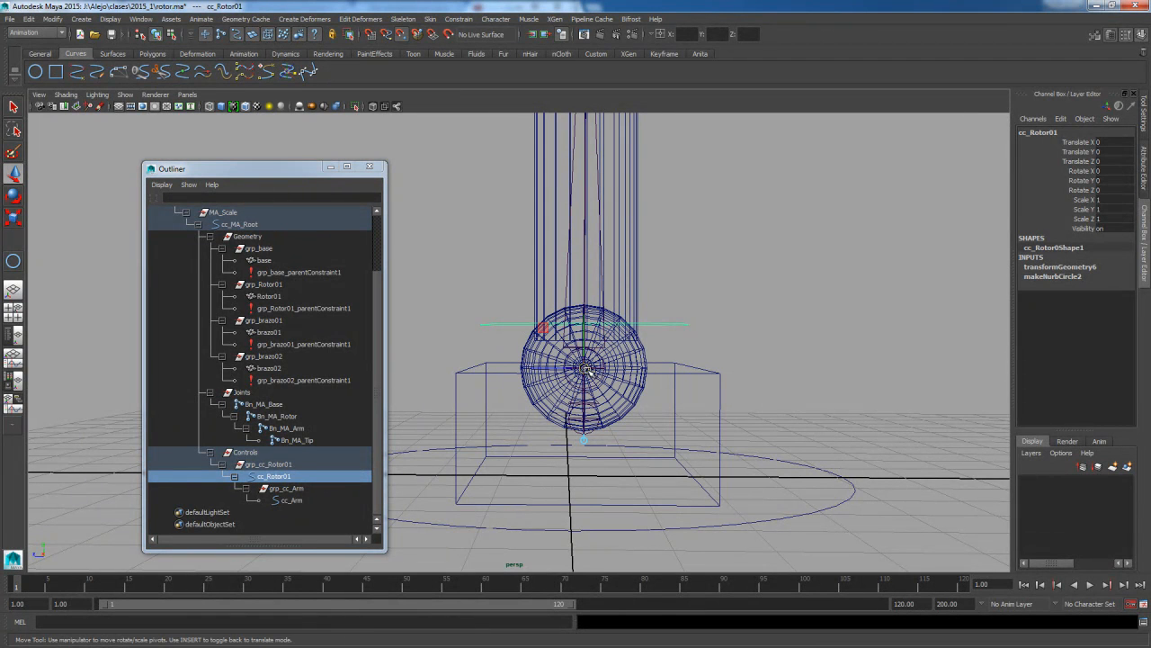
pyautogui.press('Insert')
pyautogui.keyDown('alt'); pyautogui.moveTo(707, 341); pyautogui.dragTo(695, 462); pyautogui.keyUp('alt')
pyautogui.keyDown('alt'); pyautogui.moveTo(599, 429); pyautogui.dragTo(630, 321); pyautogui.keyUp('alt')
pyautogui.click(302, 462)
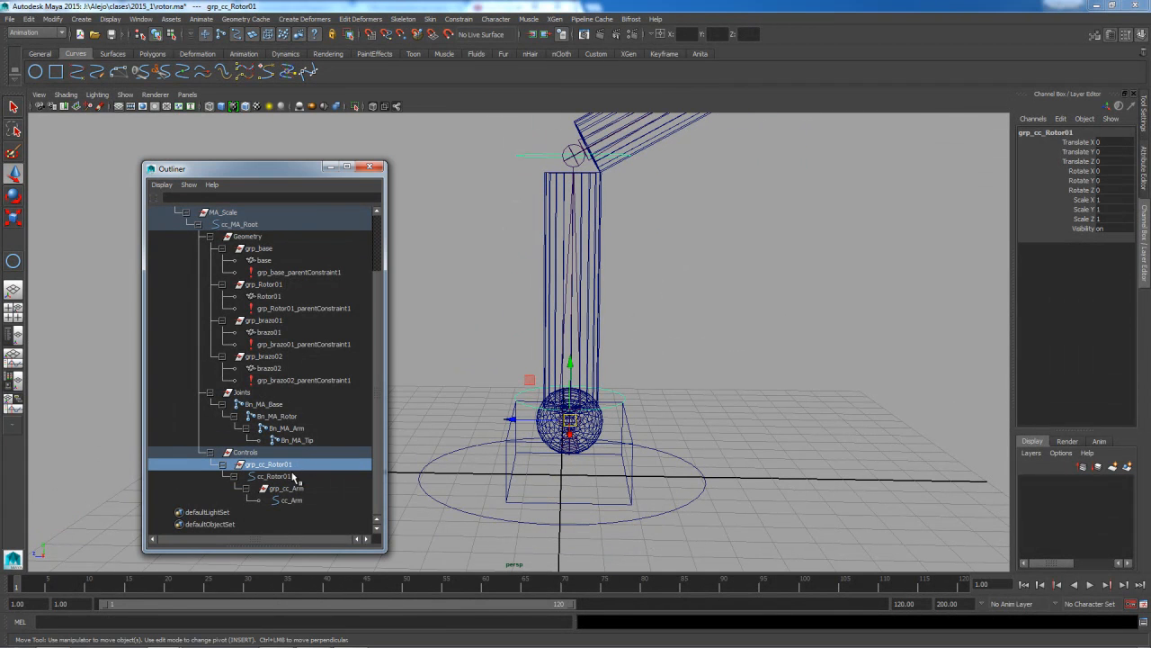
pyautogui.click(291, 477)
pyautogui.keyDown('alt'); pyautogui.moveTo(421, 459); pyautogui.dragTo(444, 424); pyautogui.keyUp('alt')
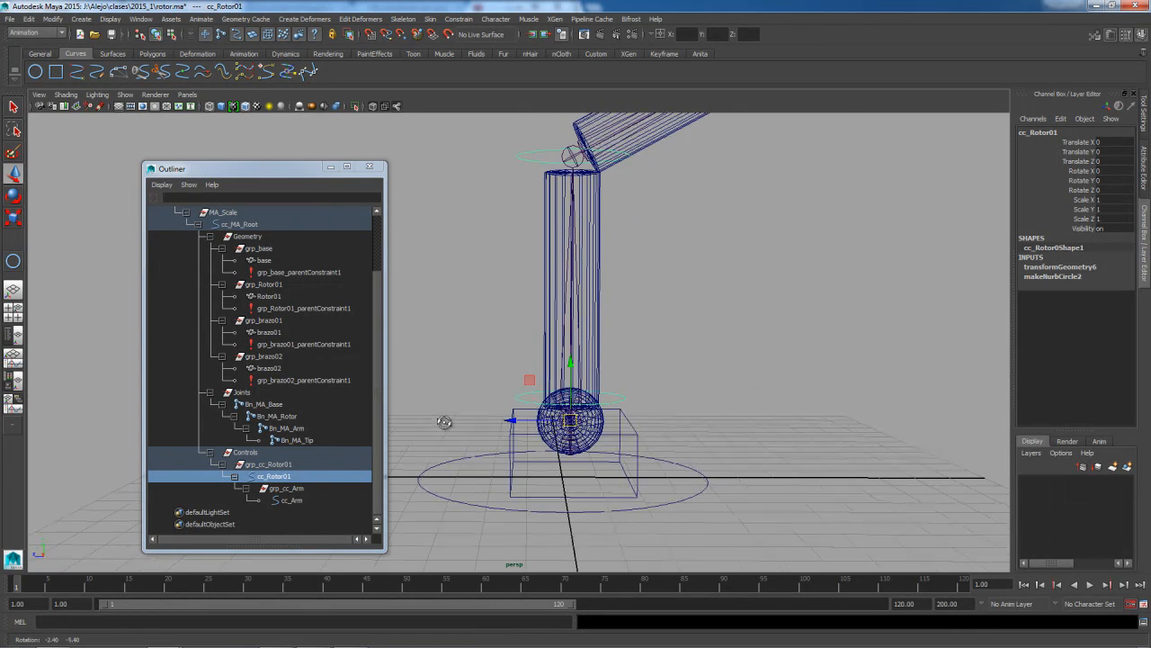
# Try rotating grp_cc_Arm about -41 degrees in X and freezing its transformations, and undo both
pyautogui.click(312, 487)
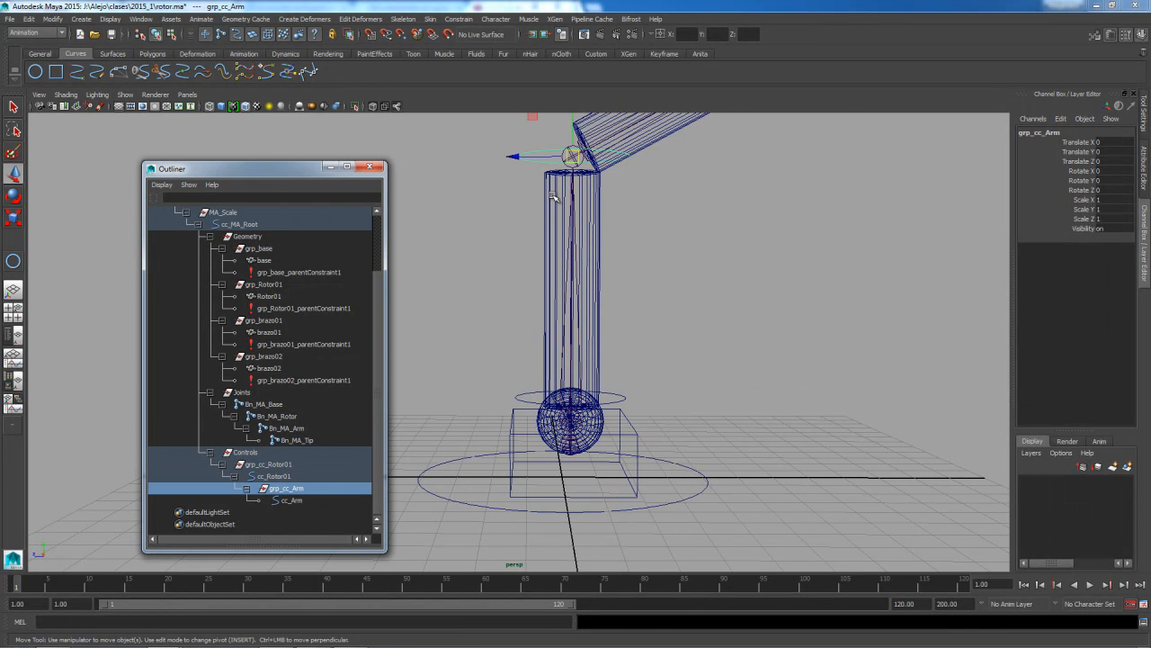
pyautogui.keyDown('alt'); pyautogui.moveTo(684, 229); pyautogui.dragTo(681, 290, button='middle'); pyautogui.keyUp('alt')
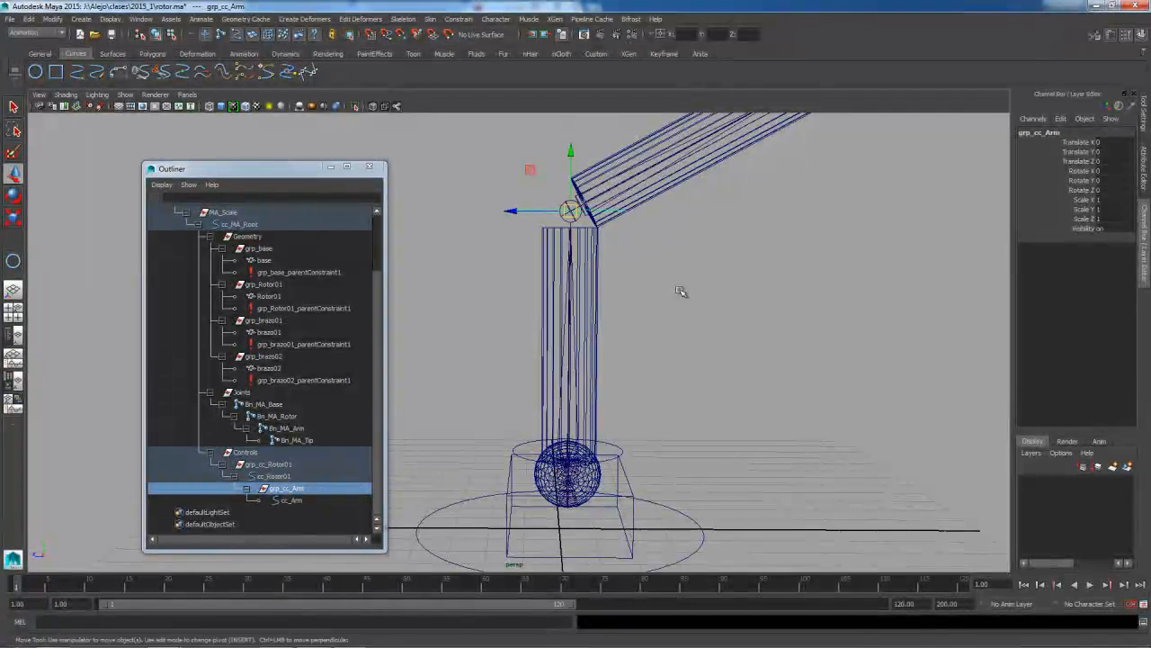
pyautogui.press('e')
pyautogui.moveTo(529, 186); pyautogui.dragTo(555, 164)
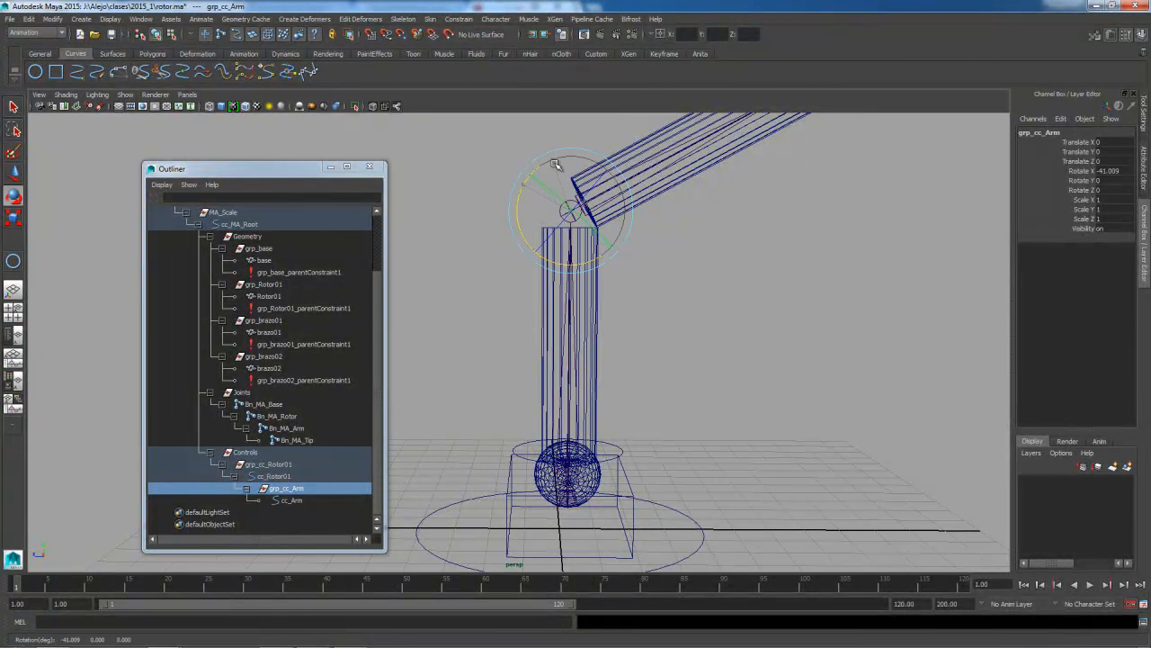
pyautogui.click(52, 19)
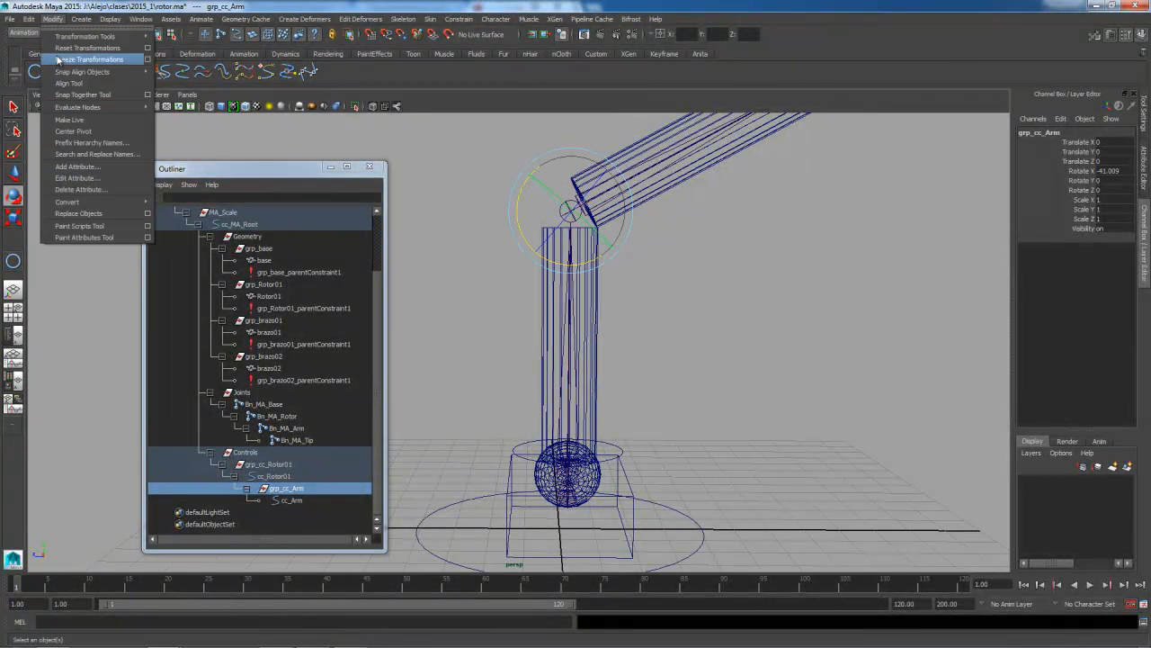
pyautogui.click(90, 51)
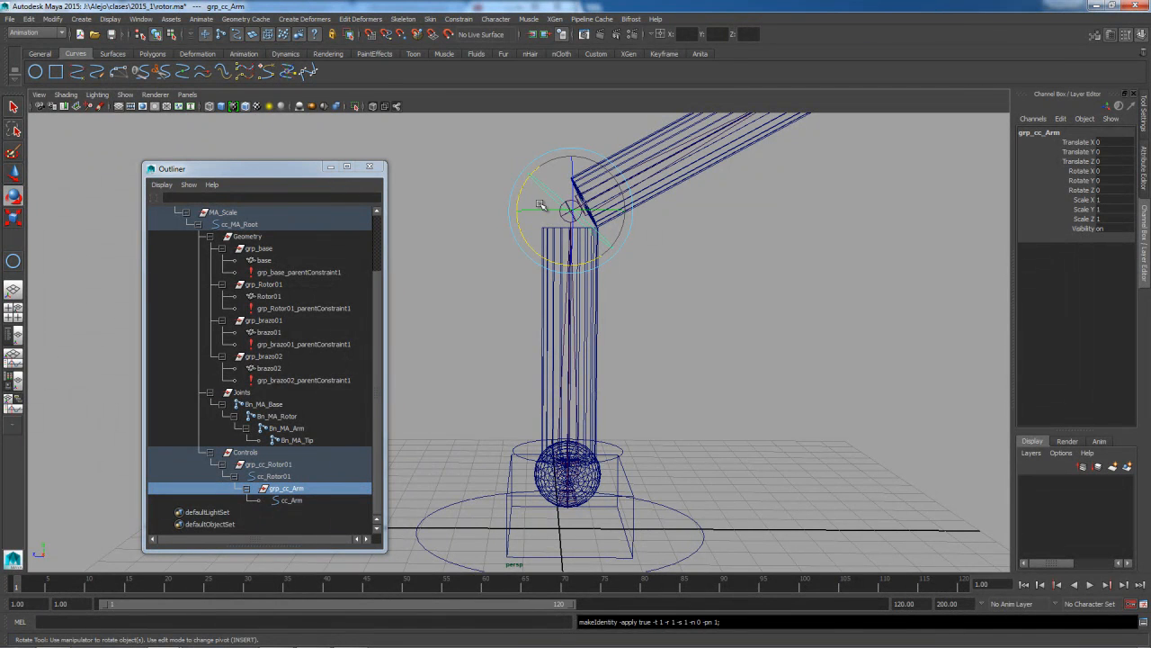
pyautogui.hotkey('ctrl', 'z')
# Try a slight rotation of grp_cc_Arm of about -7 degrees in X and undo it
pyautogui.click(288, 500)
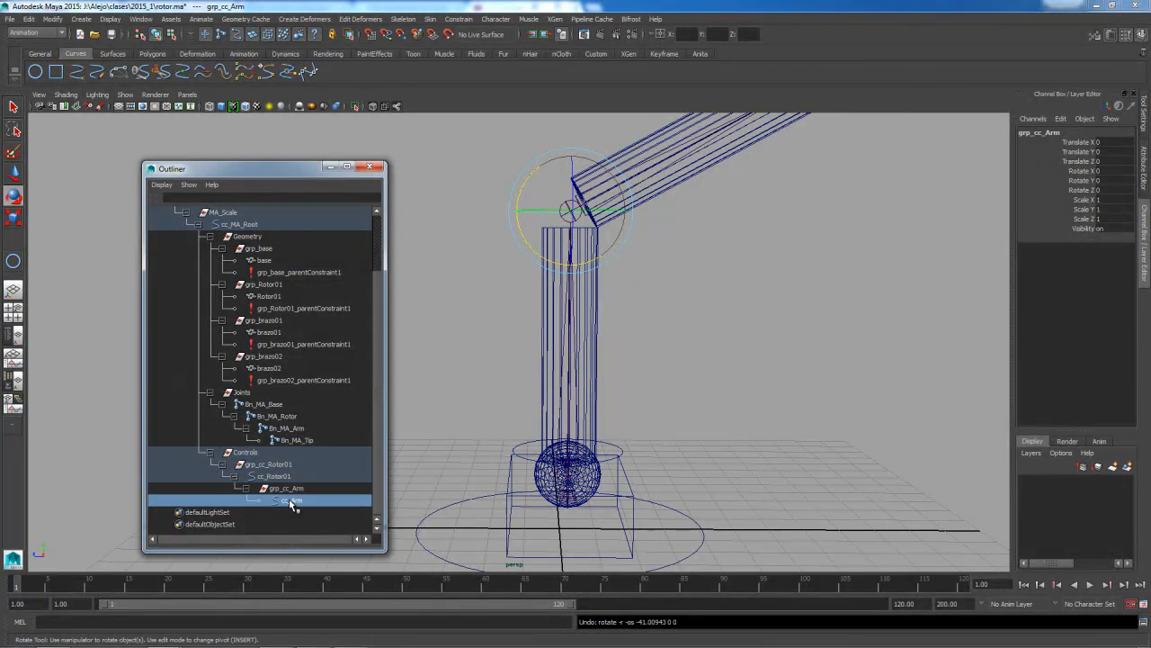
pyautogui.click(293, 490)
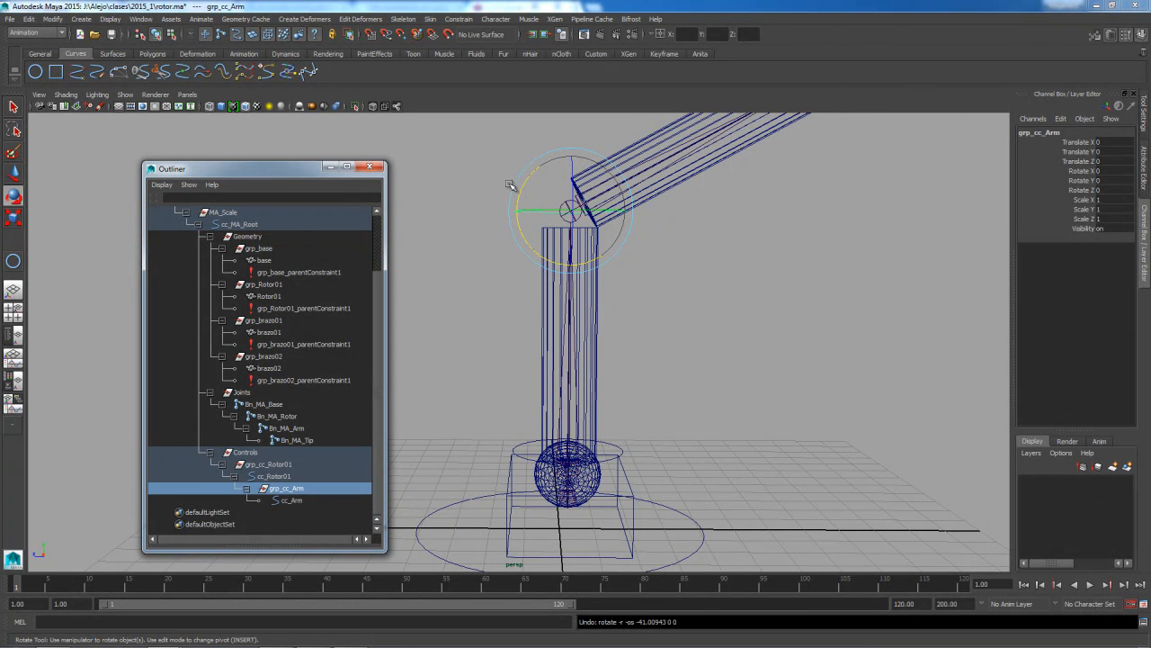
pyautogui.moveTo(522, 192); pyautogui.dragTo(527, 187)
pyautogui.hotkey('ctrl', 'z')
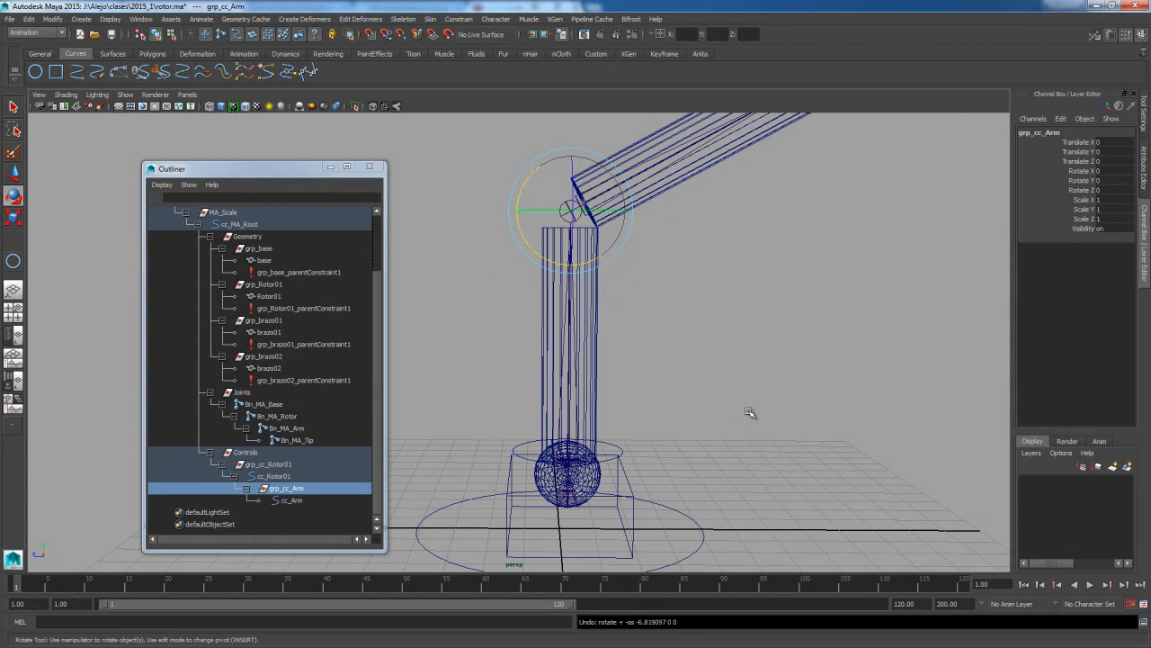
# Rotate grp_cc_Arm about -32.7 degrees in X in the side view so its control sits across the tilted upper arm
pyautogui.press('space')
pyautogui.press('space')
pyautogui.moveTo(589, 336); pyautogui.dragTo(563, 359)
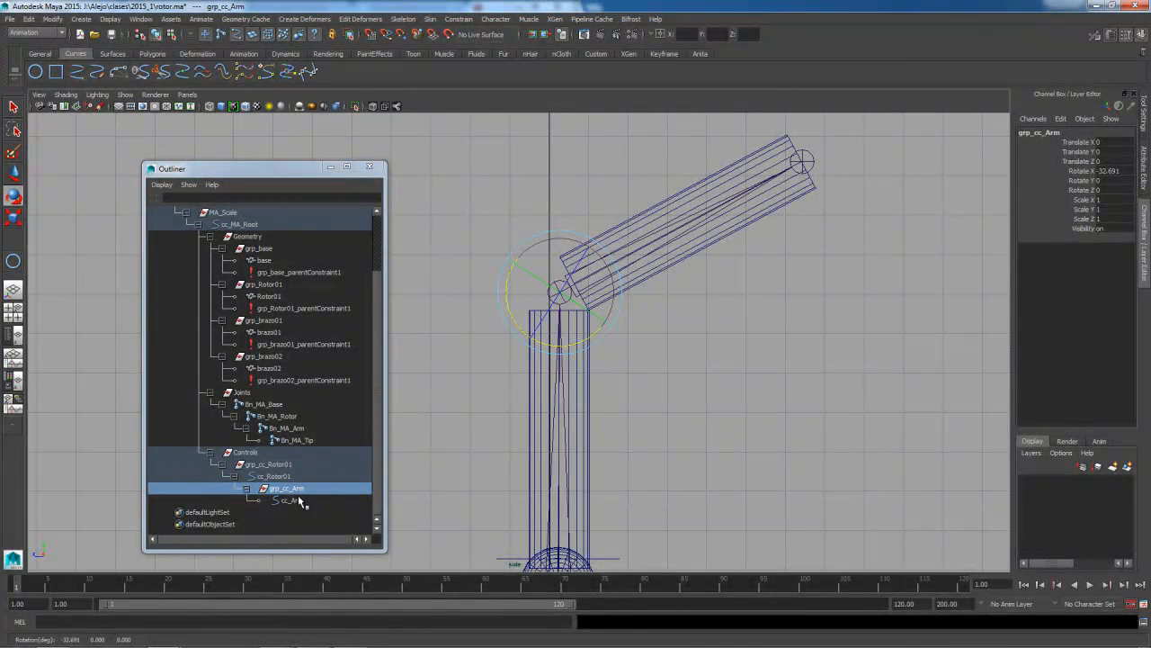
# Compare the transform values of the cc_Arm control with those of its parent group grp_cc_Arm
pyautogui.click(809, 313)
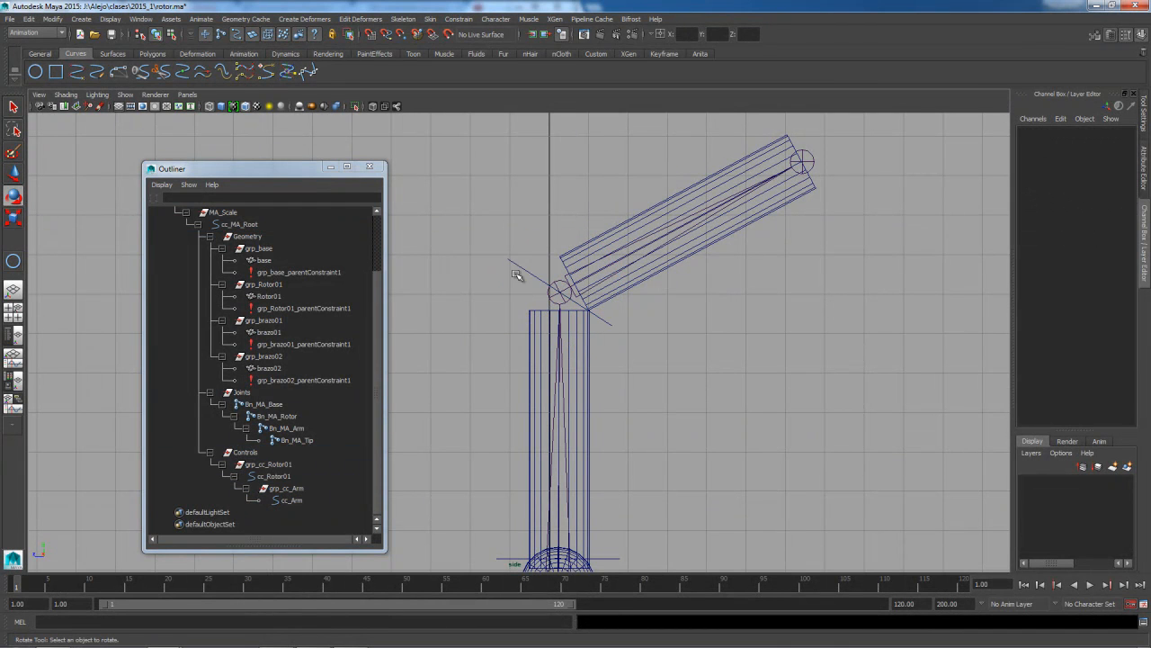
pyautogui.click(504, 252)
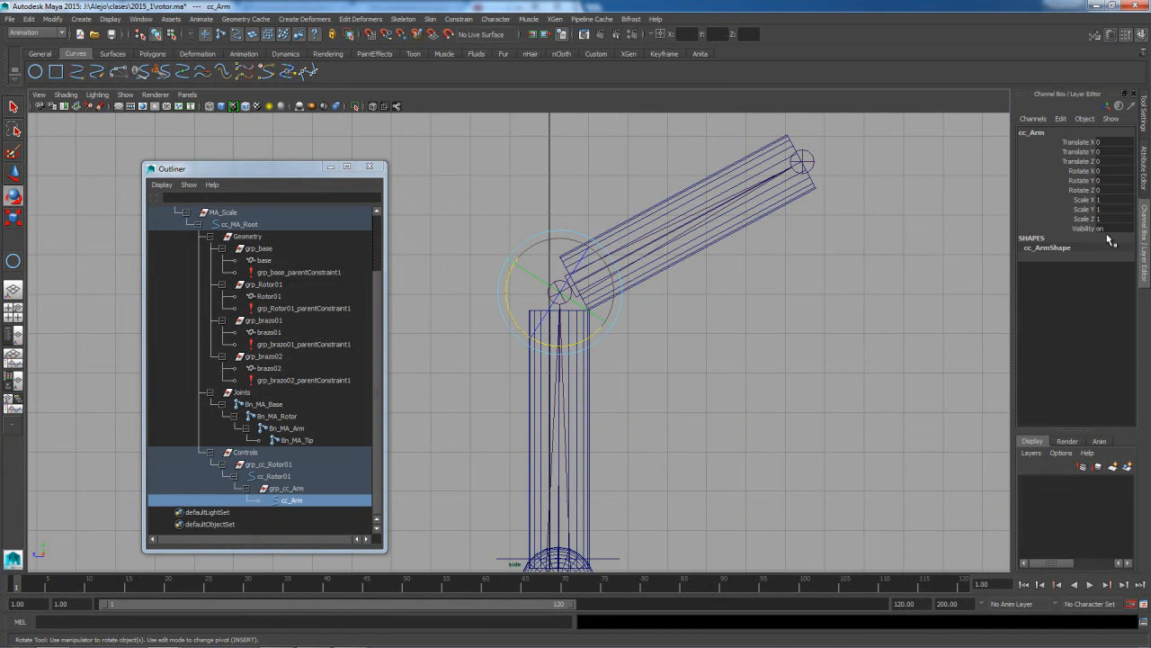
pyautogui.click(286, 487)
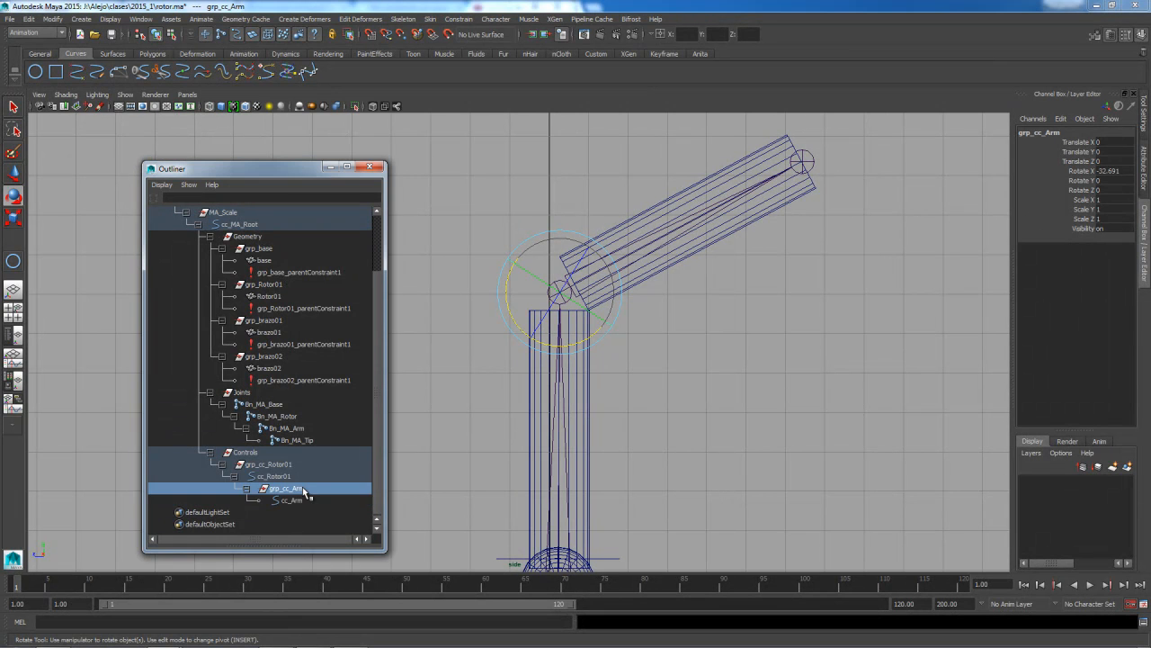
pyautogui.click(292, 500)
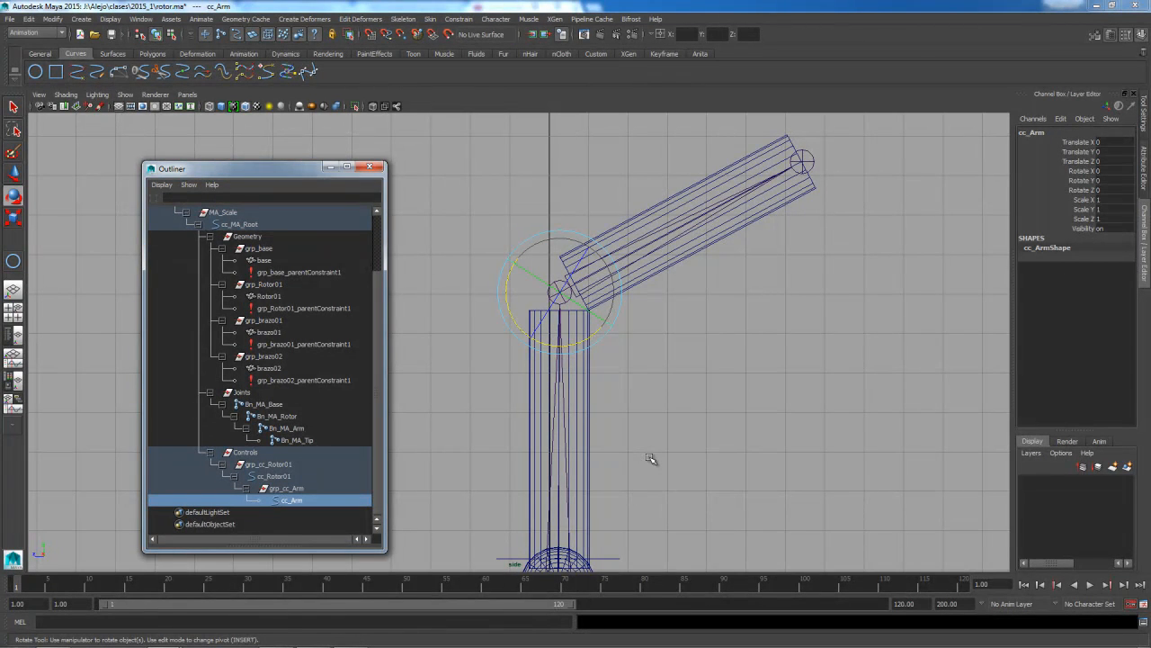
# Clear the selection and return to the full perspective view of the arm
pyautogui.click(664, 365)
pyautogui.scroll(-2, 665, 367)
pyautogui.press('space')
pyautogui.press('space')
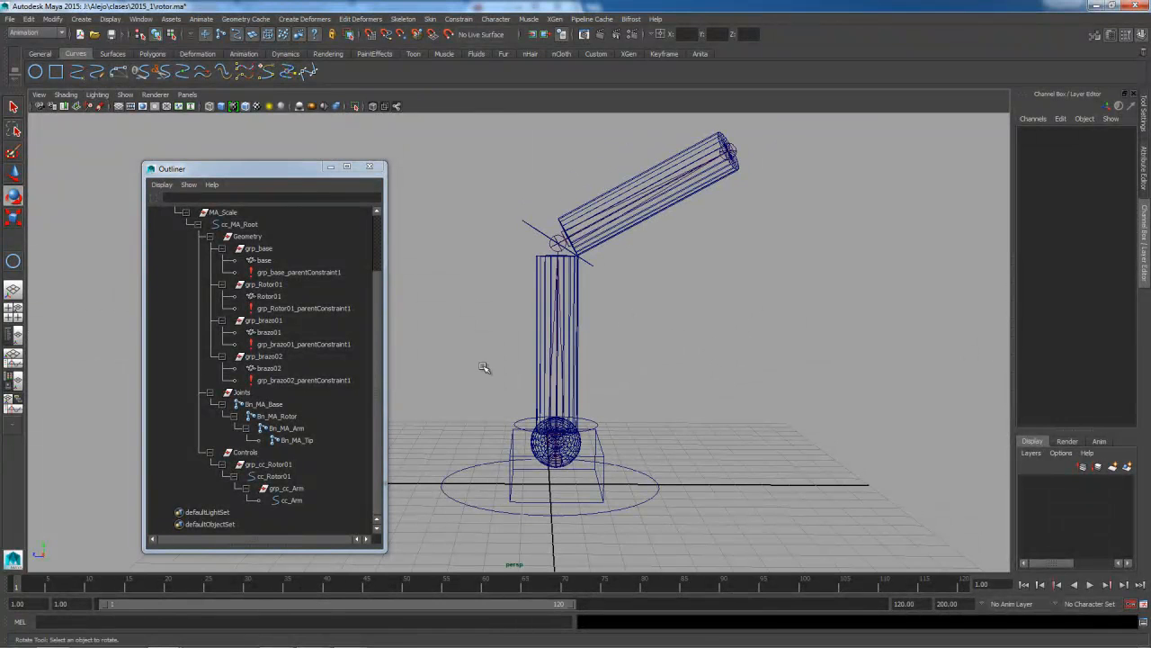
# Display the arm model smooth shaded and frame the whole rig in the perspective view
pyautogui.press('5')
pyautogui.moveTo(743, 374)
pyautogui.keyDown('alt'); pyautogui.mouseDown()
pyautogui.moveTo(727, 412)
pyautogui.moveTo(696, 422)
pyautogui.mouseUp(); pyautogui.keyUp('alt')
pyautogui.click(114, 36)
pyautogui.keyDown('alt'); pyautogui.moveTo(696, 422); pyautogui.dragTo(731, 376, button='middle'); pyautogui.keyUp('alt')
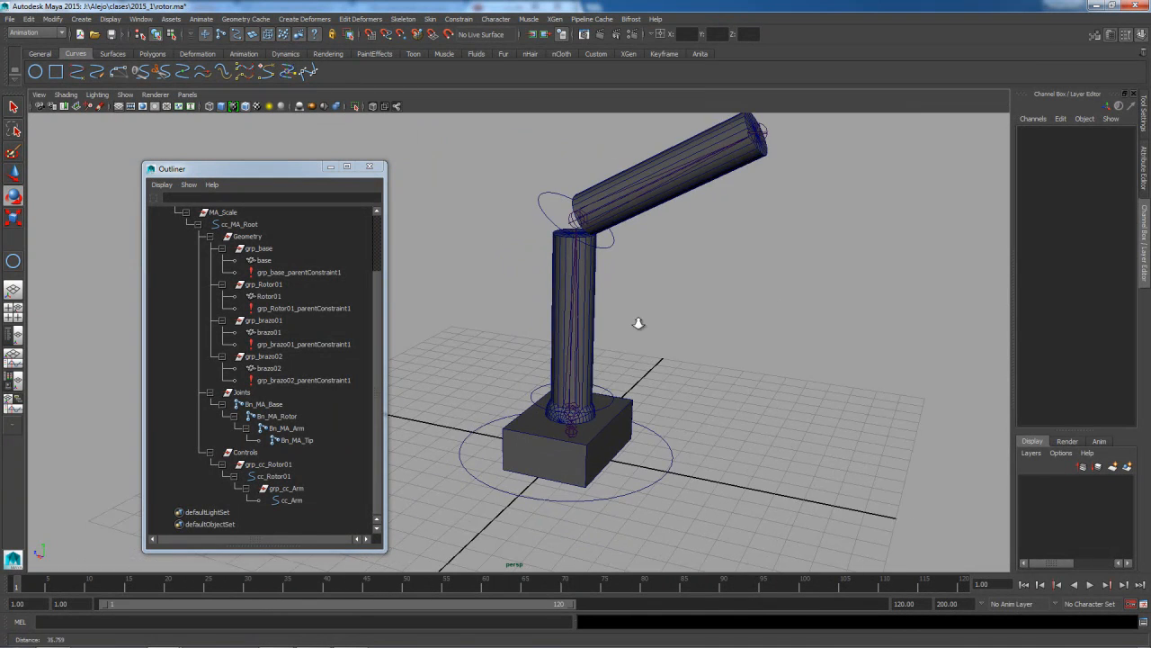
pyautogui.keyDown('alt'); pyautogui.moveTo(638, 321); pyautogui.dragTo(624, 318, button='right'); pyautogui.keyUp('alt')
pyautogui.keyDown('alt'); pyautogui.moveTo(624, 318); pyautogui.dragTo(584, 357, button='middle'); pyautogui.keyUp('alt')
pyautogui.keyDown('alt'); pyautogui.moveTo(583, 357); pyautogui.dragTo(599, 351); pyautogui.keyUp('alt')
pyautogui.keyDown('alt'); pyautogui.moveTo(606, 368); pyautogui.dragTo(602, 440, button='right'); pyautogui.keyUp('alt')
# Try moving the whole rig with the cc_MA_Root control and clear the selection
pyautogui.click(603, 441)
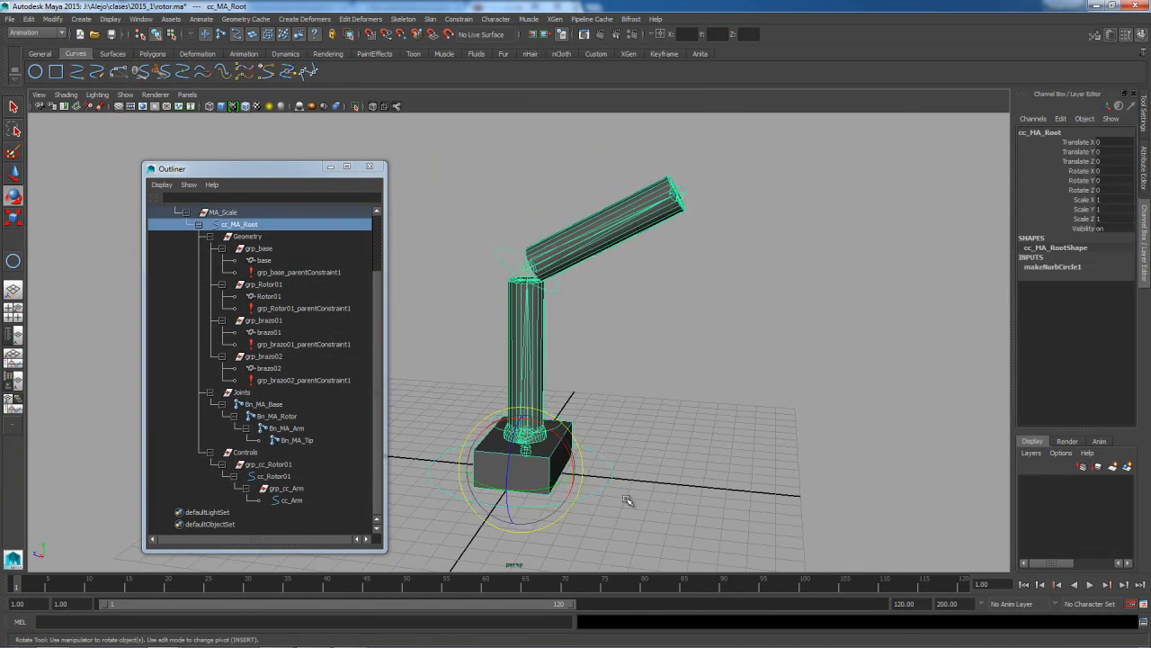
pyautogui.press('w')
pyautogui.moveTo(464, 470)
pyautogui.mouseDown()
pyautogui.moveTo(522, 470)
pyautogui.moveTo(471, 470)
pyautogui.mouseUp()
pyautogui.click(644, 431)
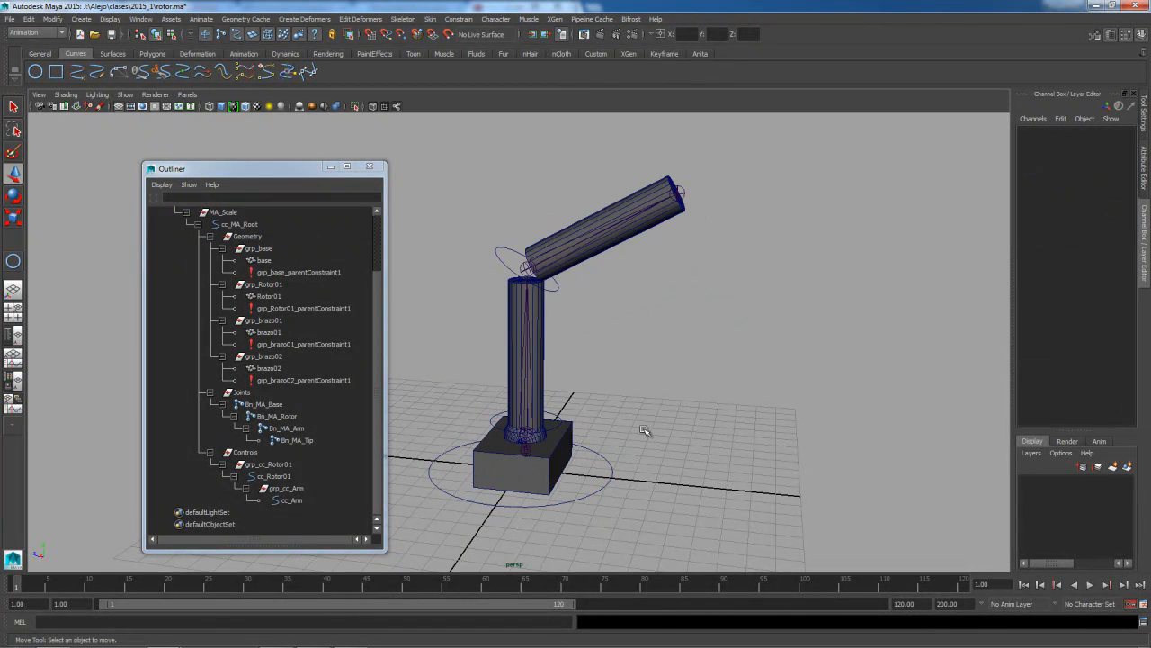
pyautogui.click(552, 415)
pyautogui.keyDown('alt'); pyautogui.moveTo(575, 511); pyautogui.dragTo(617, 473); pyautogui.keyUp('alt')
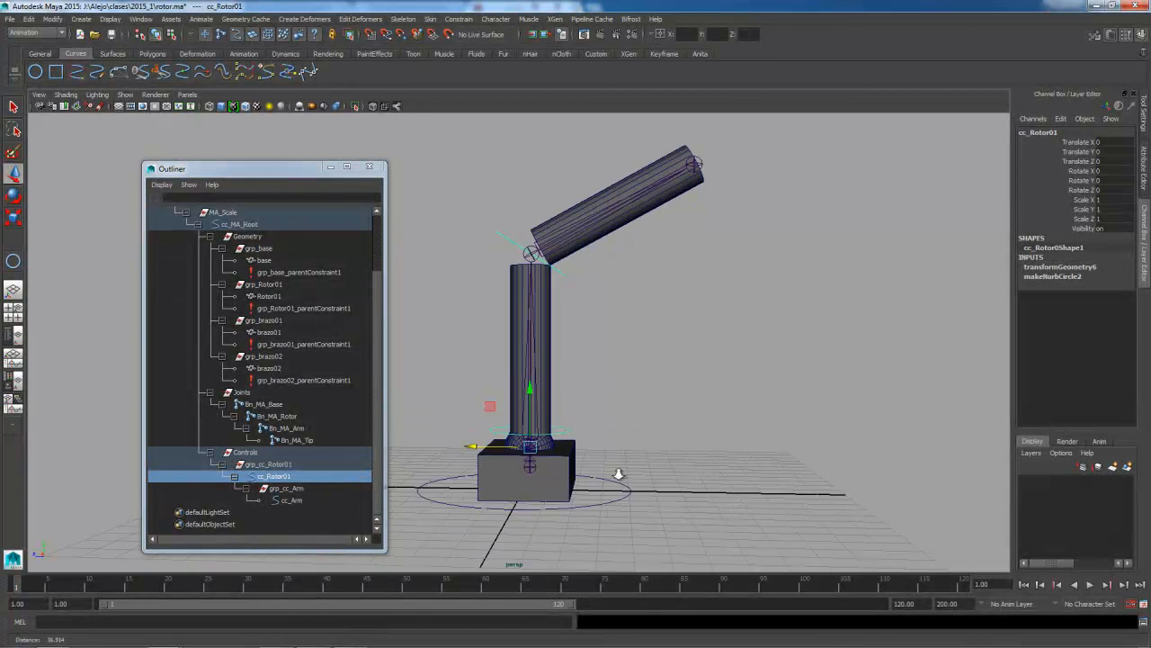
pyautogui.keyDown('alt'); pyautogui.moveTo(617, 473); pyautogui.dragTo(682, 518, button='right'); pyautogui.keyUp('alt')
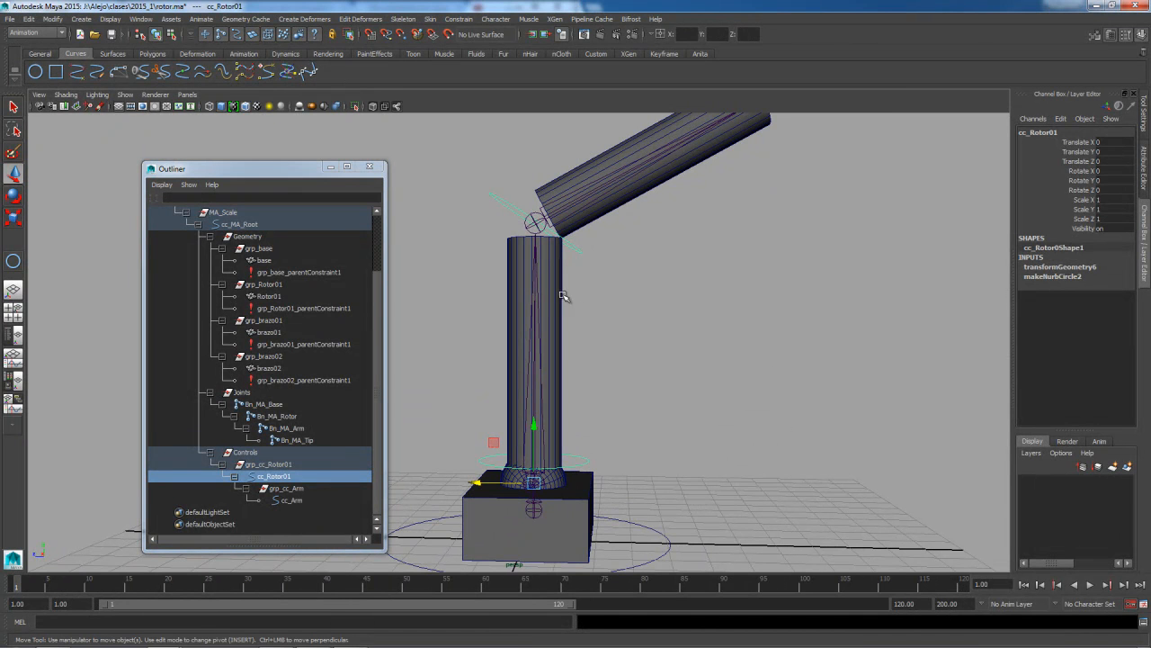
pyautogui.click(647, 415)
pyautogui.click(583, 458)
pyautogui.keyDown('alt'); pyautogui.moveTo(625, 453); pyautogui.dragTo(695, 334, button='middle'); pyautogui.keyUp('alt')
pyautogui.keyDown('alt'); pyautogui.moveTo(696, 335); pyautogui.dragTo(864, 455, button='right'); pyautogui.keyUp('alt')
pyautogui.keyDown('alt'); pyautogui.moveTo(864, 454); pyautogui.dragTo(801, 460); pyautogui.keyUp('alt')
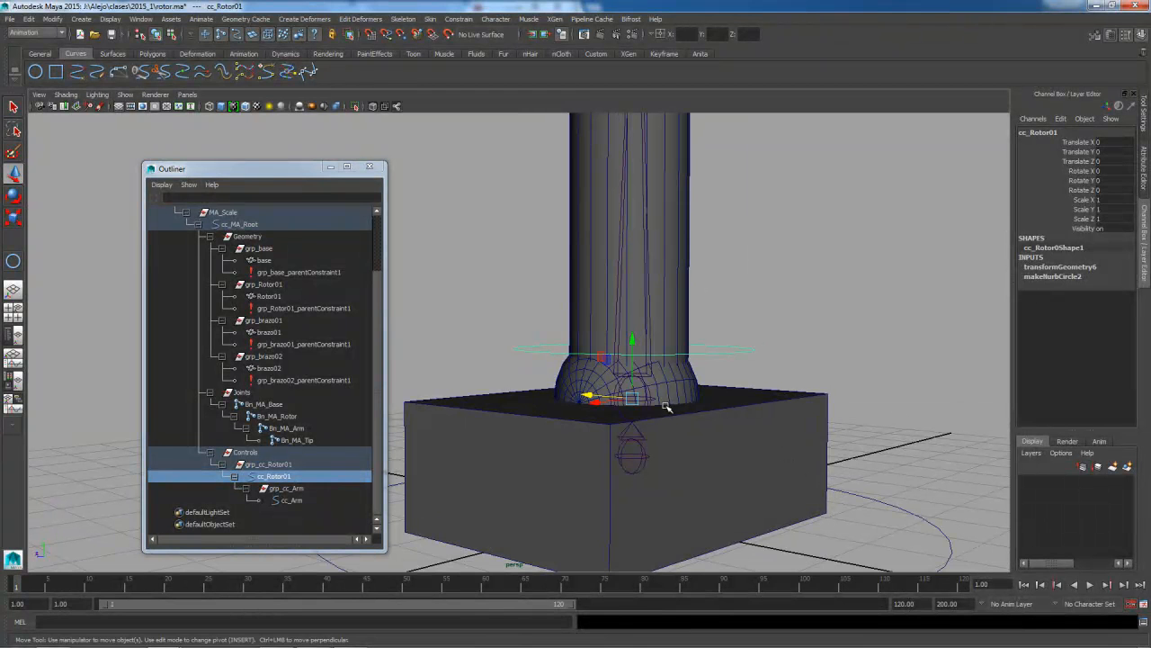
pyautogui.keyDown('shift'); pyautogui.click(644, 385); pyautogui.keyUp('shift')
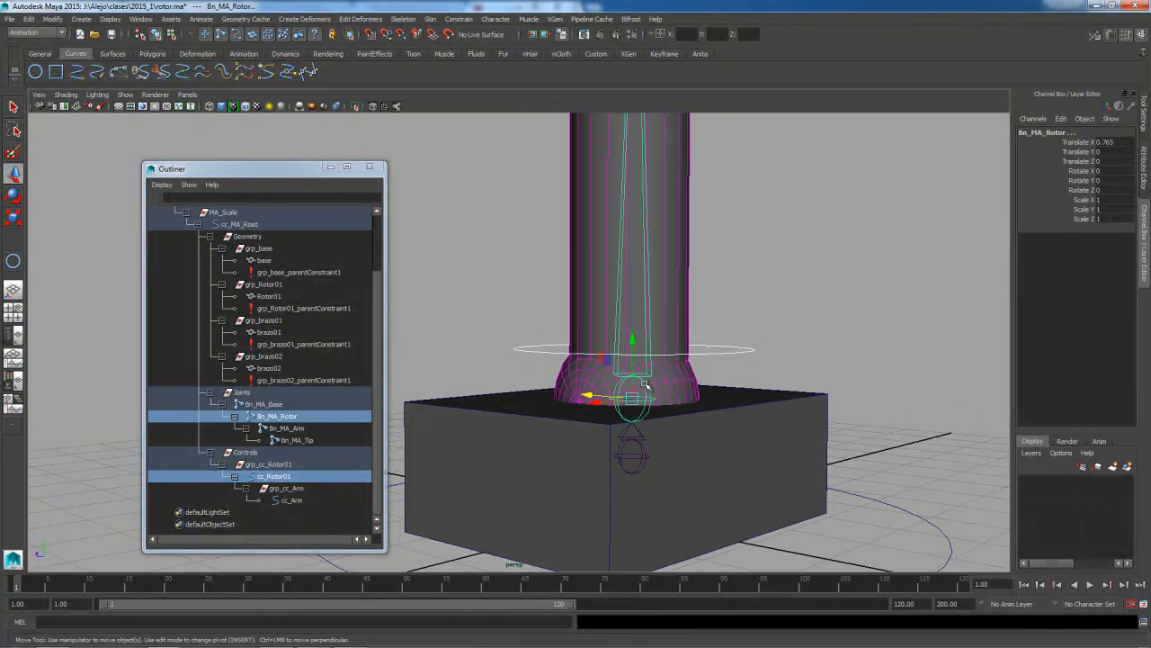
pyautogui.click(760, 360)
# Parent-constrain the Bn_MA_Base joint to the cc_Rotor01 control
pyautogui.moveTo(727, 325); pyautogui.dragTo(750, 369)
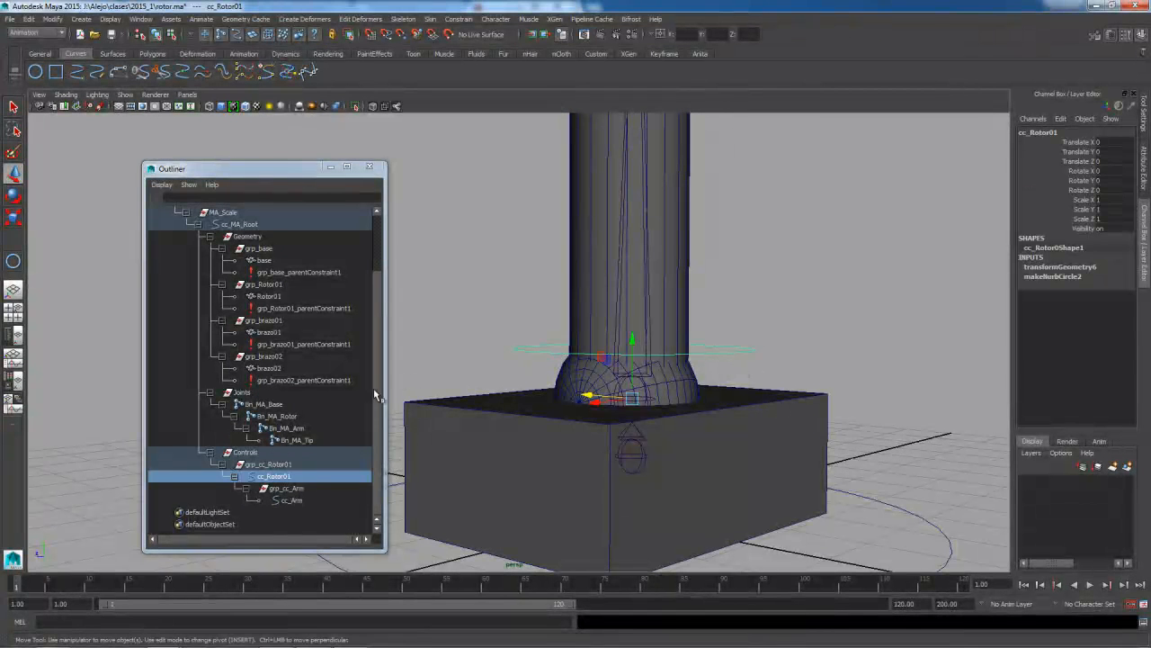
pyautogui.keyDown('ctrl'); pyautogui.click(269, 405); pyautogui.keyUp('ctrl')
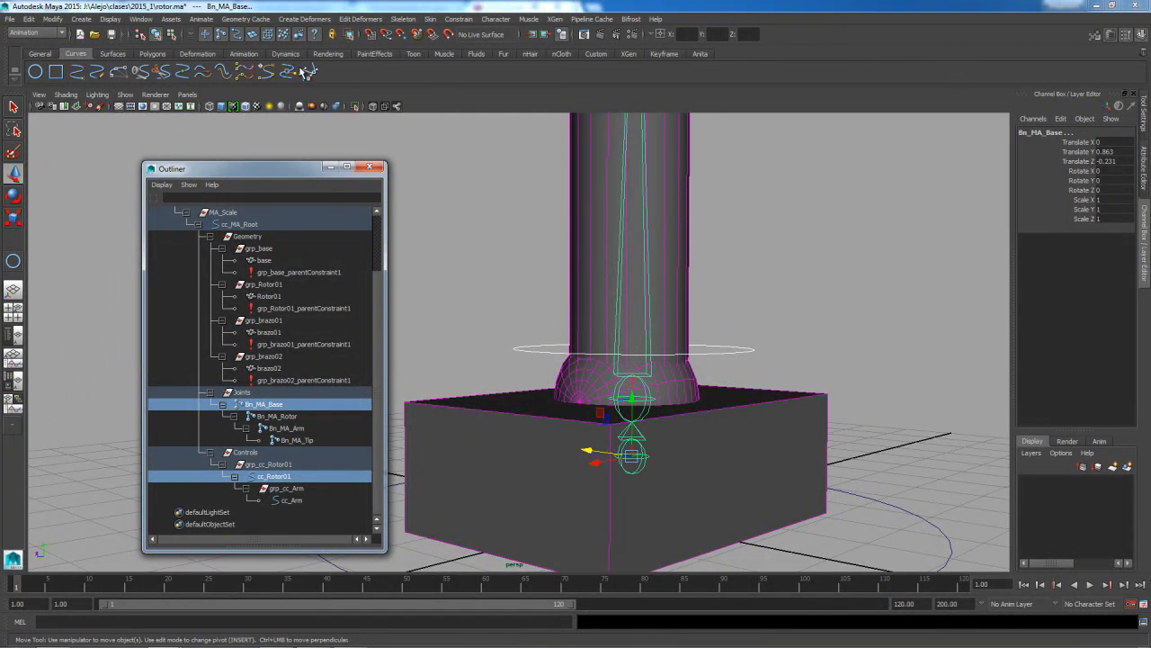
pyautogui.click(458, 19)
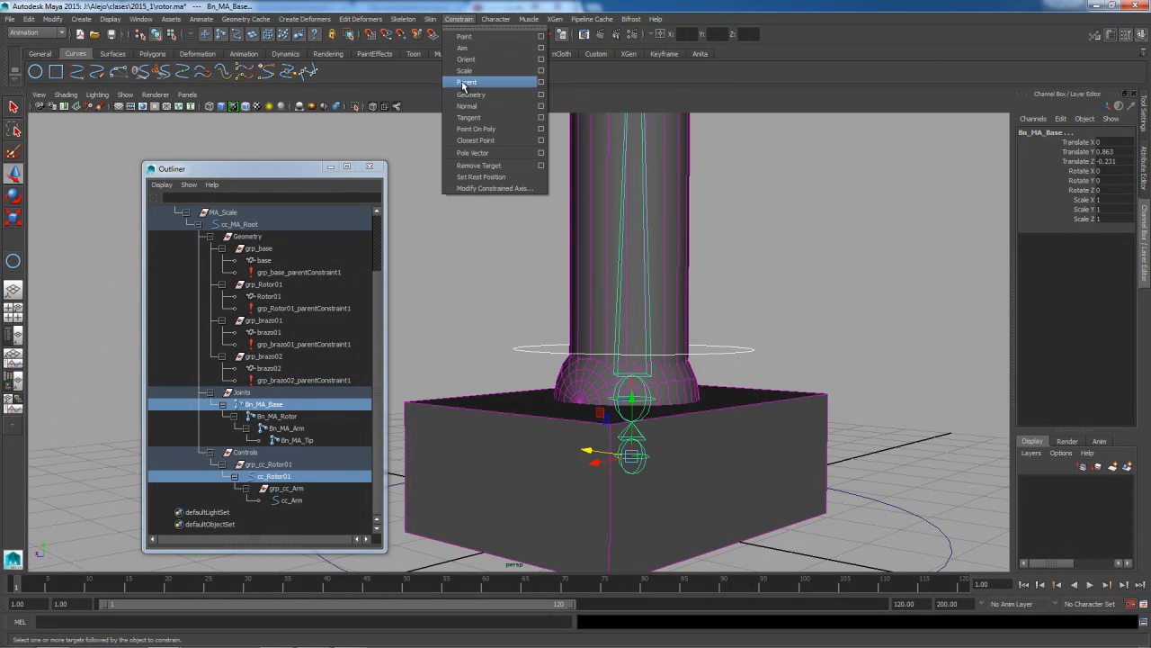
pyautogui.click(463, 83)
pyautogui.press('space')
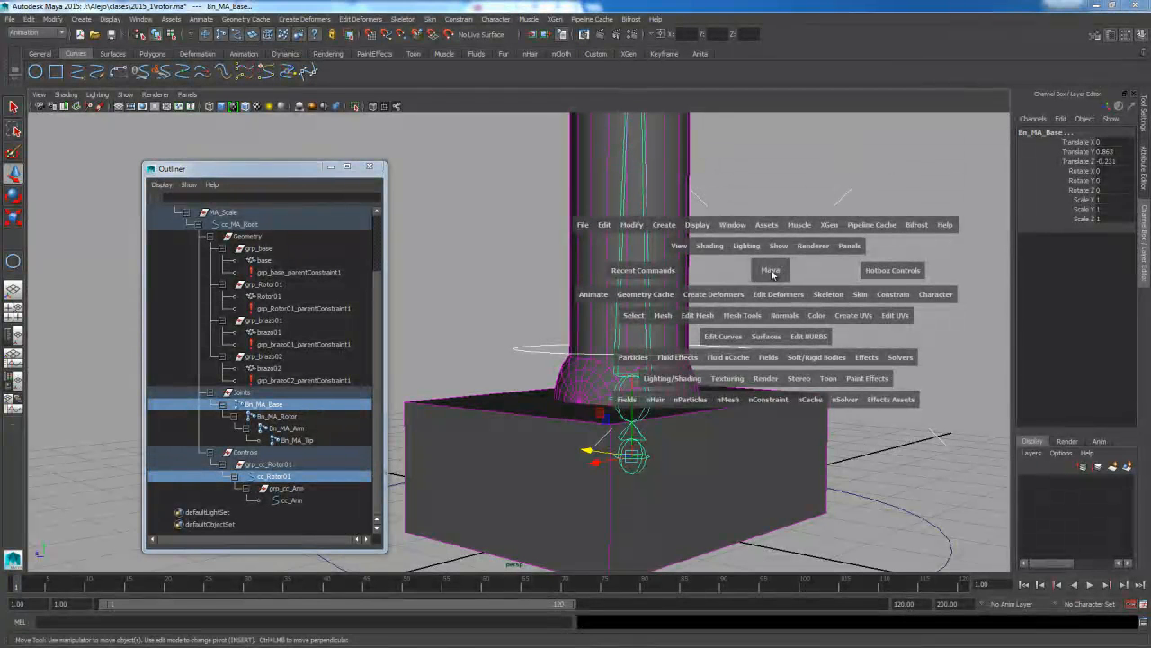
pyautogui.moveTo(895, 309); pyautogui.dragTo(899, 360)
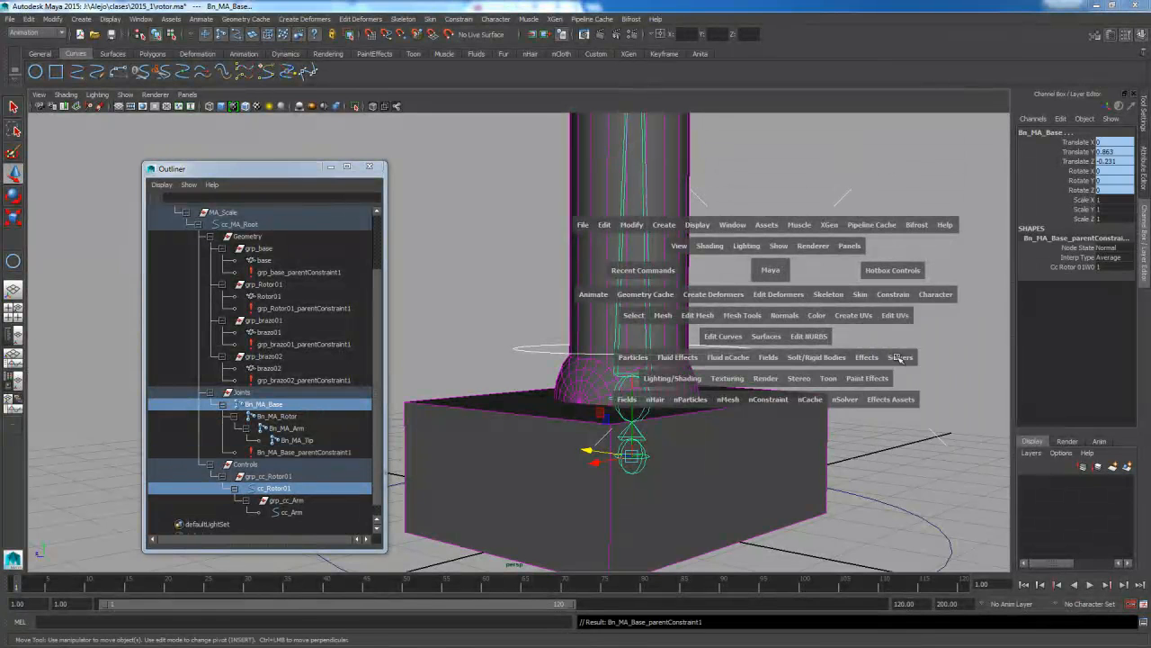
# Try rotating the cc_Rotor01 control to check how the constrained joints follow, and undo the rotation
pyautogui.click(797, 328)
pyautogui.click(729, 350)
pyautogui.keyDown('alt'); pyautogui.moveTo(779, 378); pyautogui.dragTo(562, 274, button='right'); pyautogui.keyUp('alt')
pyautogui.keyDown('alt'); pyautogui.moveTo(563, 274); pyautogui.dragTo(608, 324); pyautogui.keyUp('alt')
pyautogui.press('e')
pyautogui.hotkey('ctrl', 'z')
pyautogui.click(663, 336)
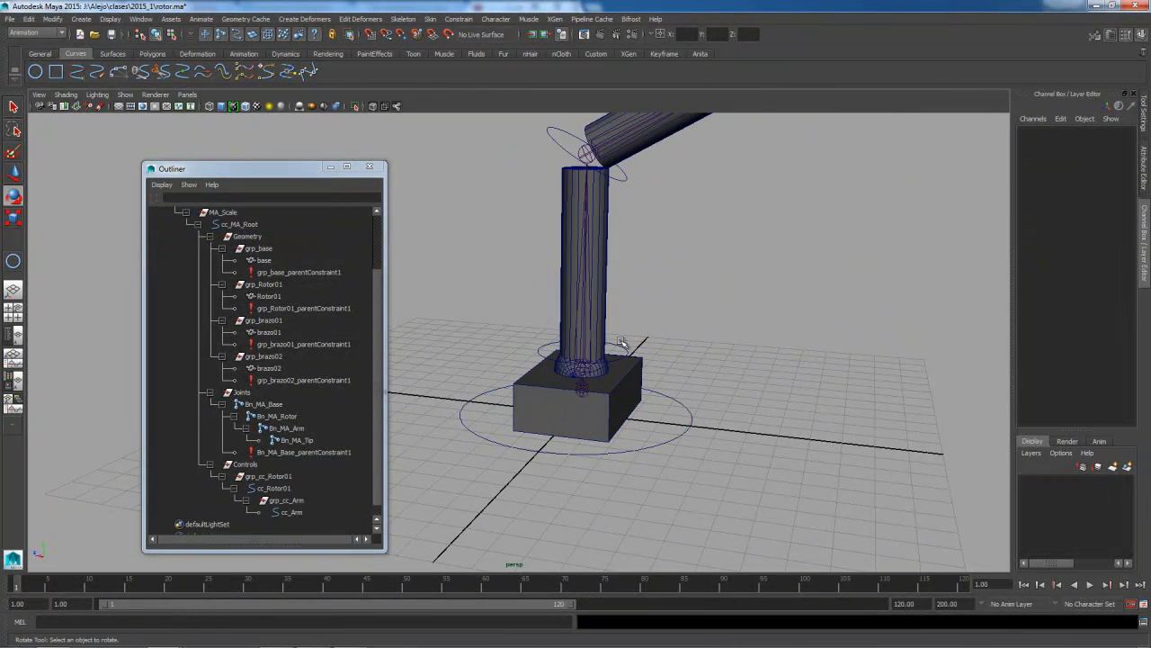
pyautogui.click(561, 394)
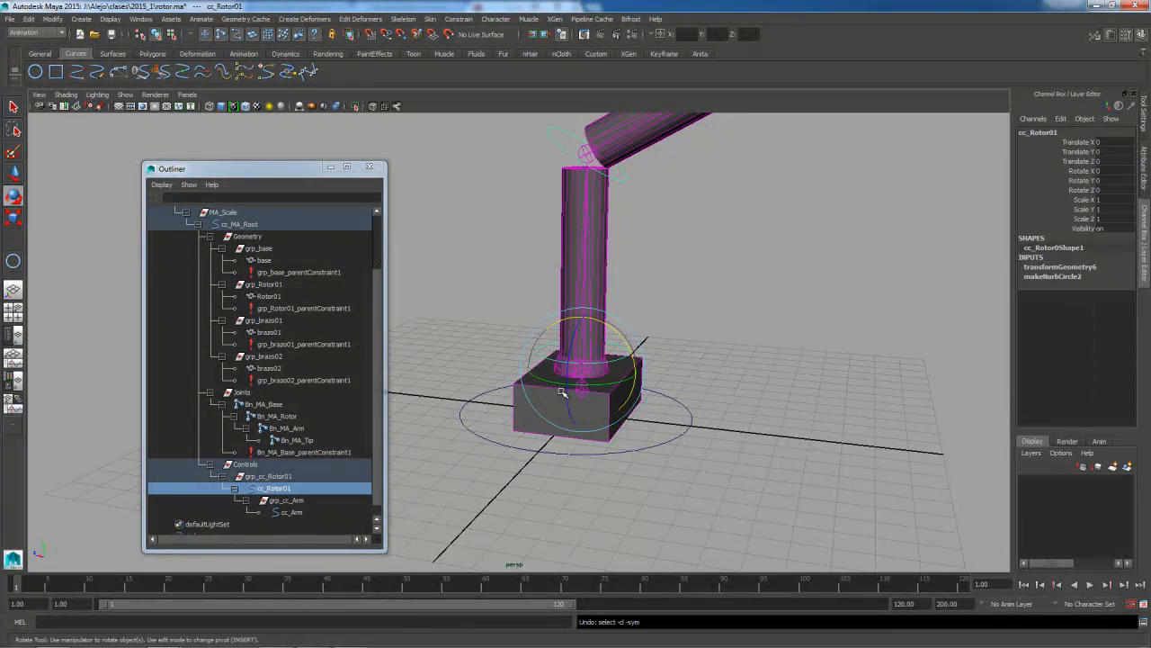
# Delete the parent constraint under the Bn_MA_Base joint
pyautogui.click(286, 417)
pyautogui.click(290, 454)
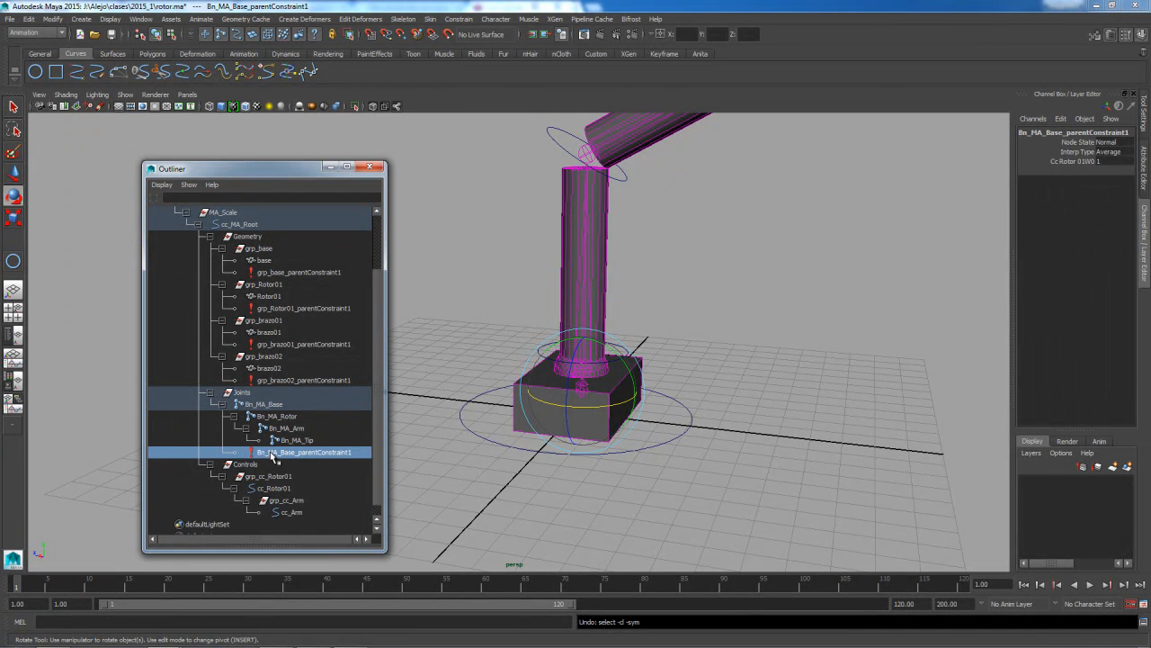
pyautogui.press('Delete')
# Parent-constrain the Bn_MA_Rotor joint to the cc_Rotor01 control
pyautogui.click(623, 346)
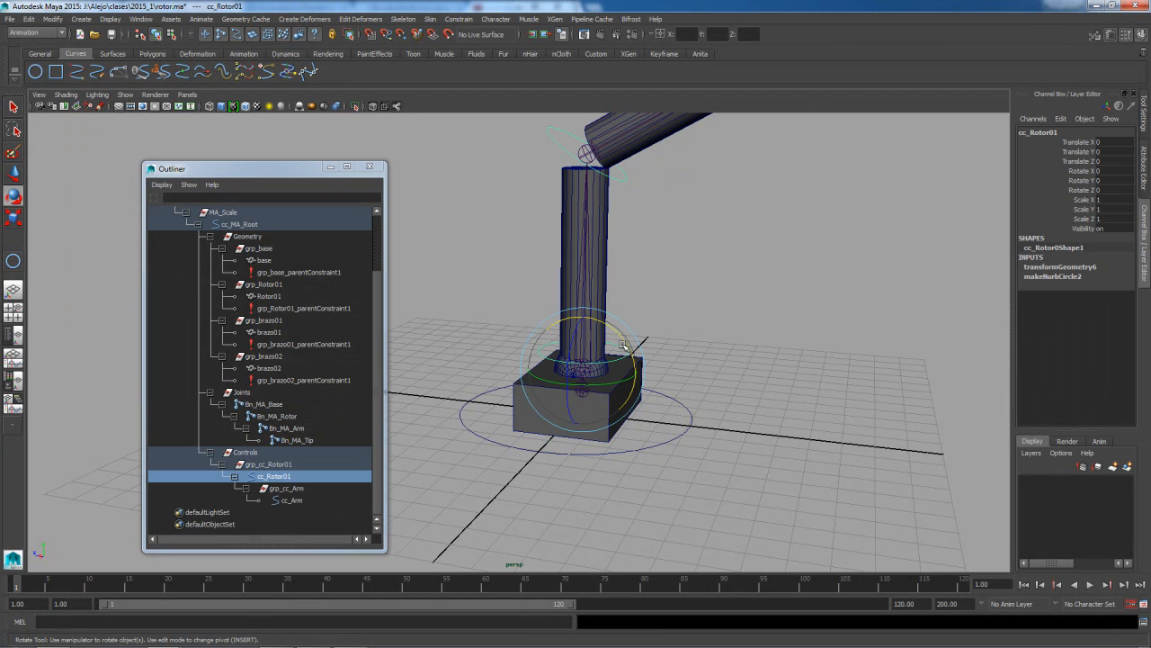
pyautogui.keyDown('ctrl'); pyautogui.click(304, 418); pyautogui.keyUp('ctrl')
pyautogui.press('space')
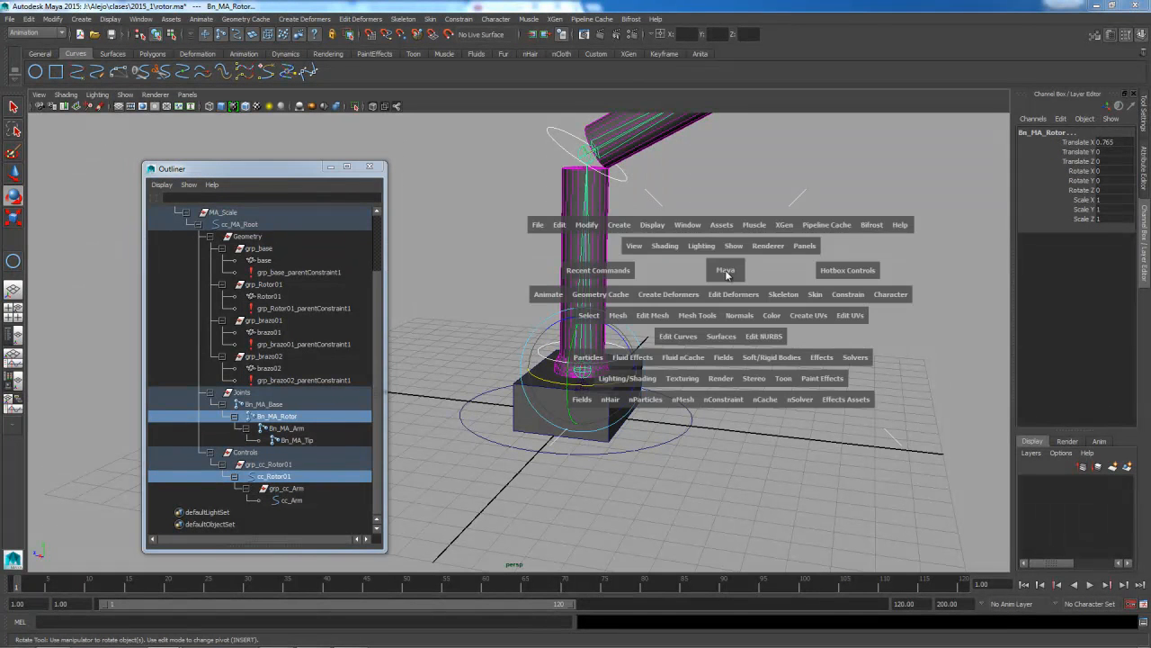
pyautogui.moveTo(837, 298); pyautogui.dragTo(863, 365)
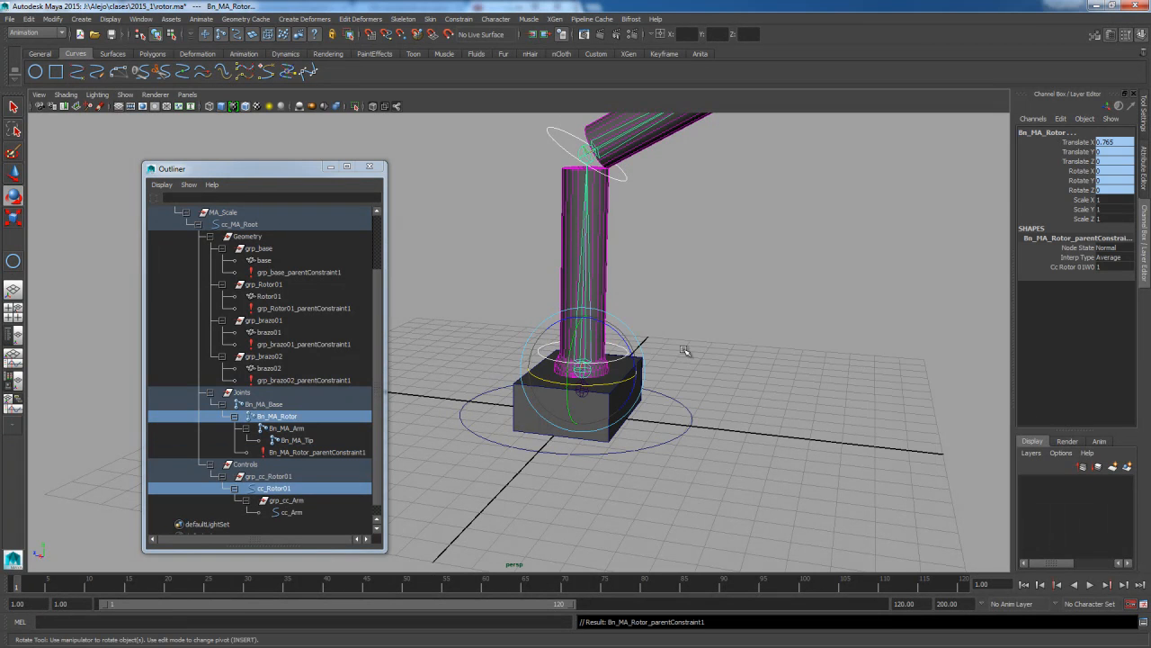
# Try rotating cc_Rotor01 to test its constraint on the rotor joint, and clear the selection
pyautogui.click(674, 331)
pyautogui.click(617, 343)
pyautogui.moveTo(613, 329)
pyautogui.mouseDown()
pyautogui.moveTo(657, 386)
pyautogui.moveTo(596, 297)
pyautogui.moveTo(680, 375)
pyautogui.moveTo(603, 300)
pyautogui.moveTo(667, 373)
pyautogui.moveTo(604, 304)
pyautogui.moveTo(620, 307)
pyautogui.mouseUp()
pyautogui.click(733, 329)
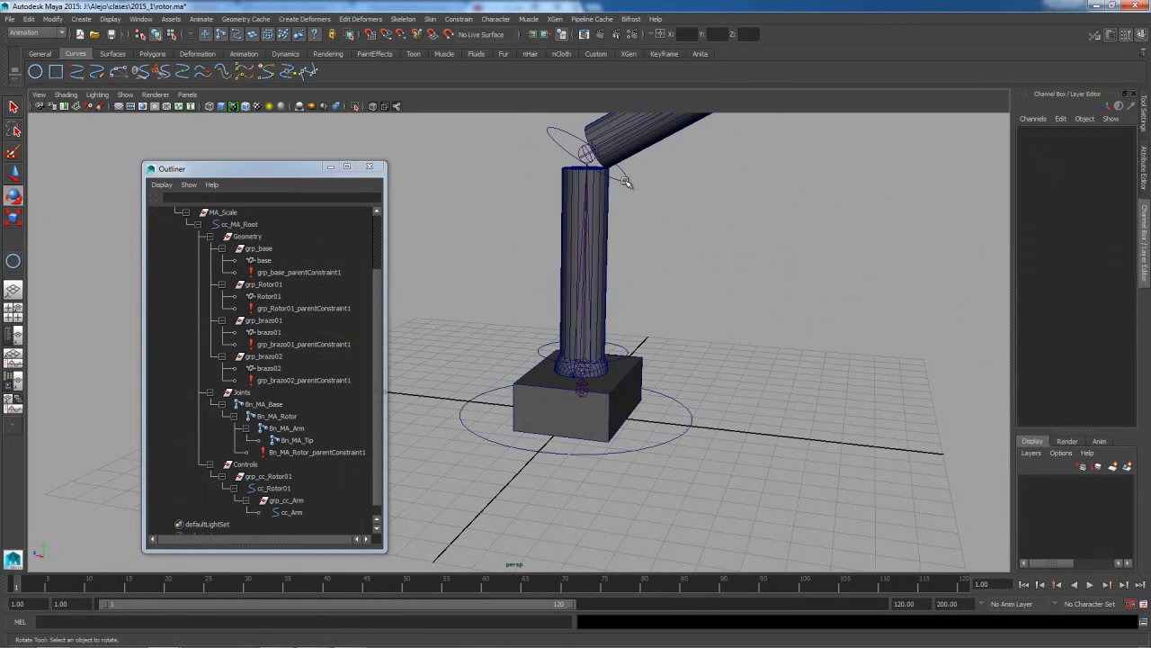
# Parent-constrain the Bn_MA_Arm joint to the cc_Arm control by repeating the last constraint command
pyautogui.click(627, 183)
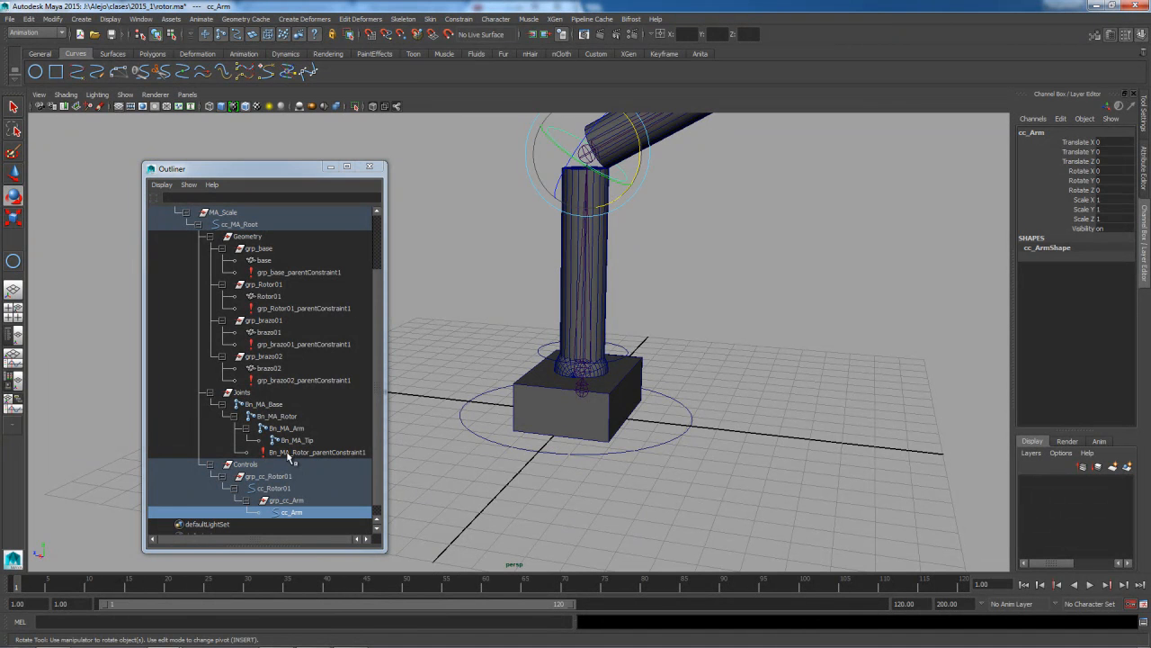
pyautogui.click(304, 428)
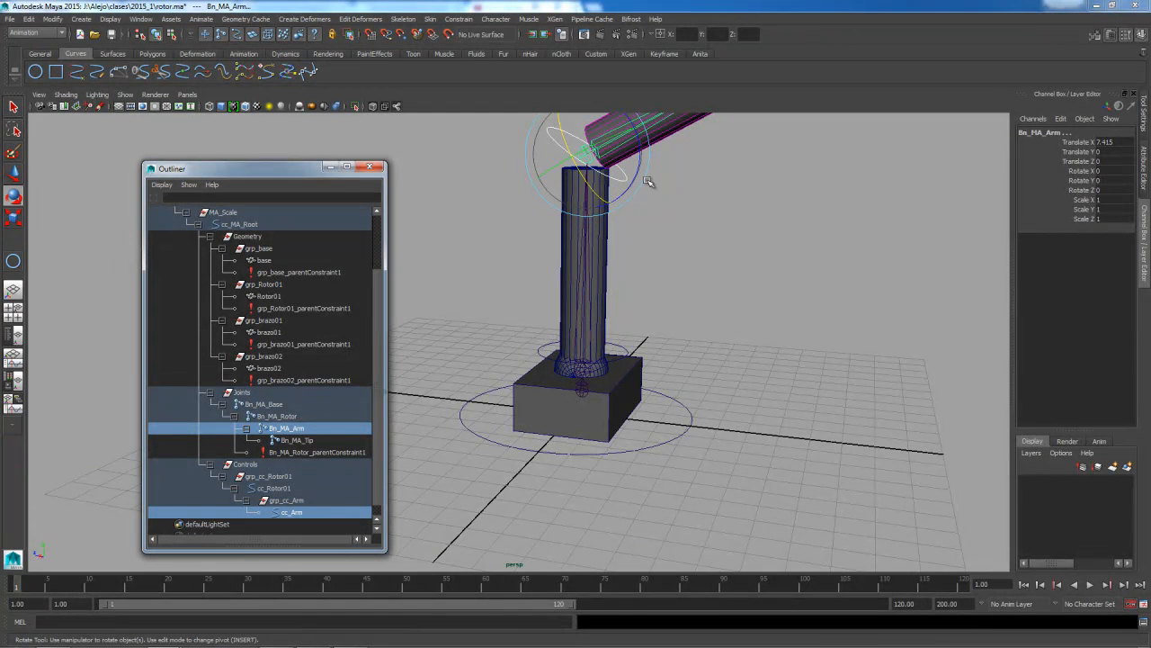
pyautogui.keyDown('alt'); pyautogui.moveTo(724, 219); pyautogui.dragTo(694, 332, button='middle'); pyautogui.keyUp('alt')
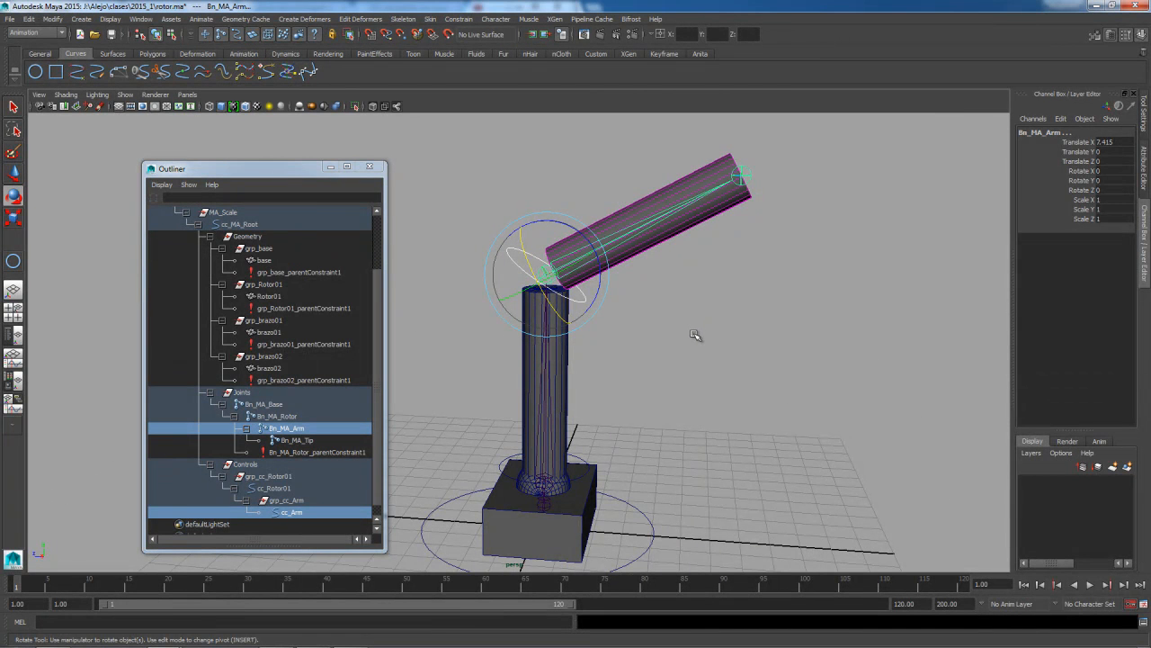
pyautogui.press('g')
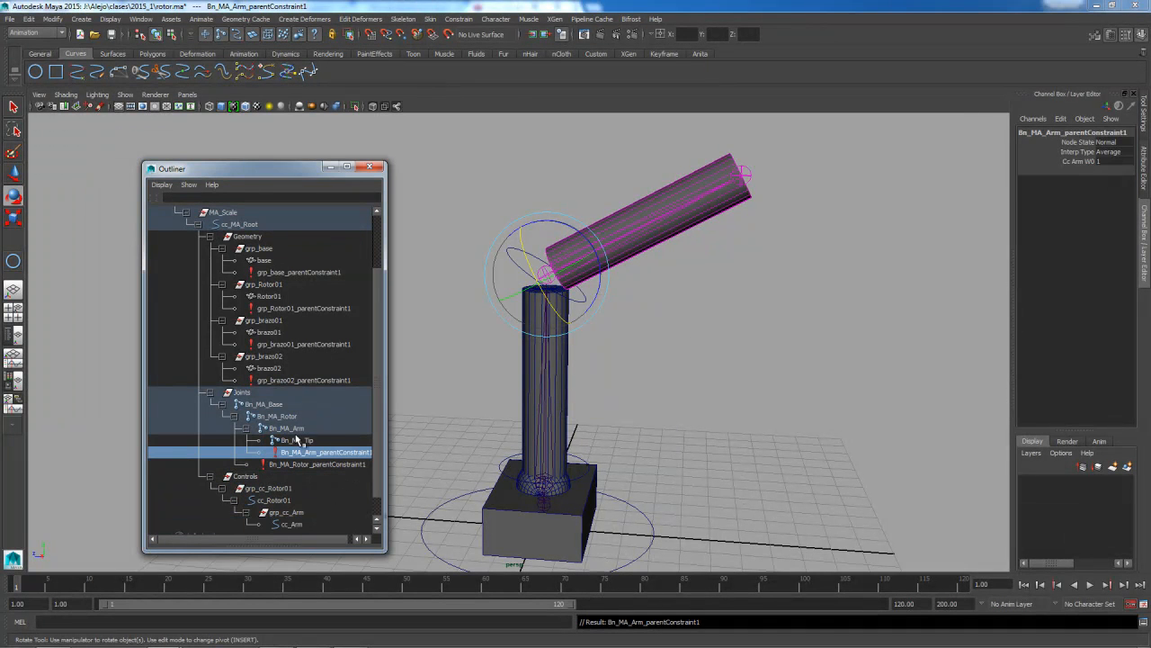
# Try rotating the cc_Arm control to test the upper arm's constraint, and undo the rotation
pyautogui.click(690, 340)
pyautogui.click(585, 312)
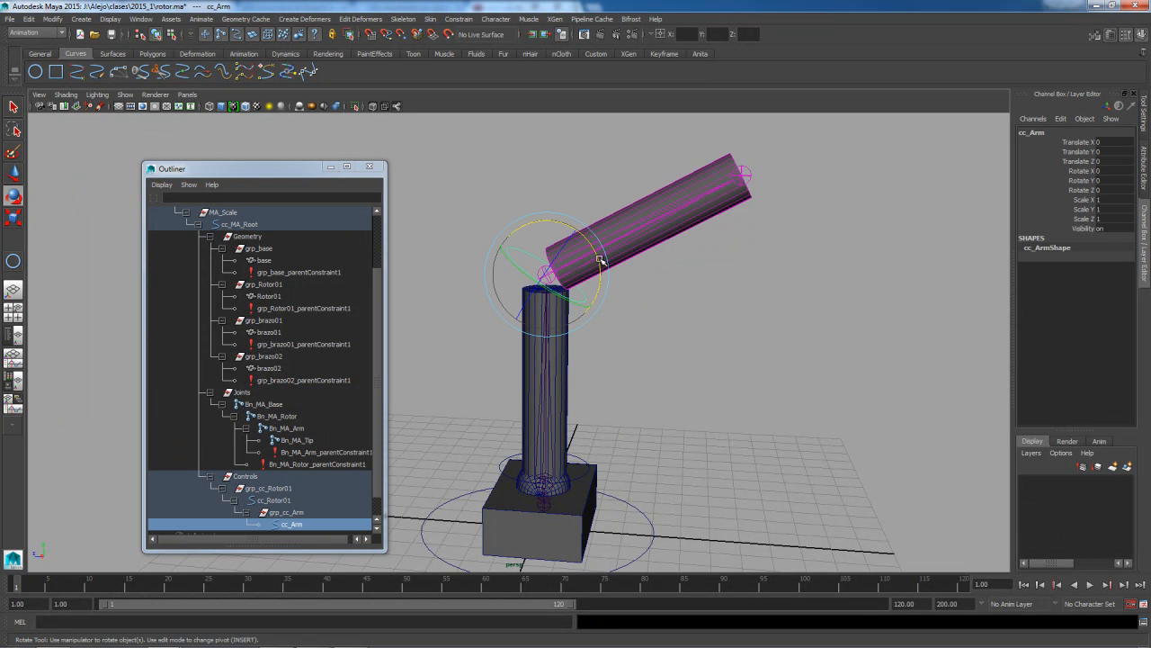
pyautogui.moveTo(602, 260); pyautogui.dragTo(618, 292)
pyautogui.hotkey('ctrl', 'z')
pyautogui.click(735, 418)
# Compare the transform channels and rotation axes of the cc_Arm and cc_Rotor01 controls
pyautogui.keyDown('alt'); pyautogui.moveTo(734, 417); pyautogui.dragTo(631, 367, button='right'); pyautogui.keyUp('alt')
pyautogui.keyDown('alt'); pyautogui.moveTo(631, 367); pyautogui.dragTo(635, 337); pyautogui.keyUp('alt')
pyautogui.keyDown('alt'); pyautogui.moveTo(635, 336); pyautogui.dragTo(706, 297, button='middle'); pyautogui.keyUp('alt')
pyautogui.keyDown('alt'); pyautogui.moveTo(706, 377); pyautogui.dragTo(818, 432, button='right'); pyautogui.keyUp('alt')
pyautogui.keyDown('alt'); pyautogui.moveTo(727, 419); pyautogui.dragTo(705, 432, button='middle'); pyautogui.keyUp('alt')
pyautogui.keyDown('alt'); pyautogui.moveTo(705, 431); pyautogui.dragTo(731, 431); pyautogui.keyUp('alt')
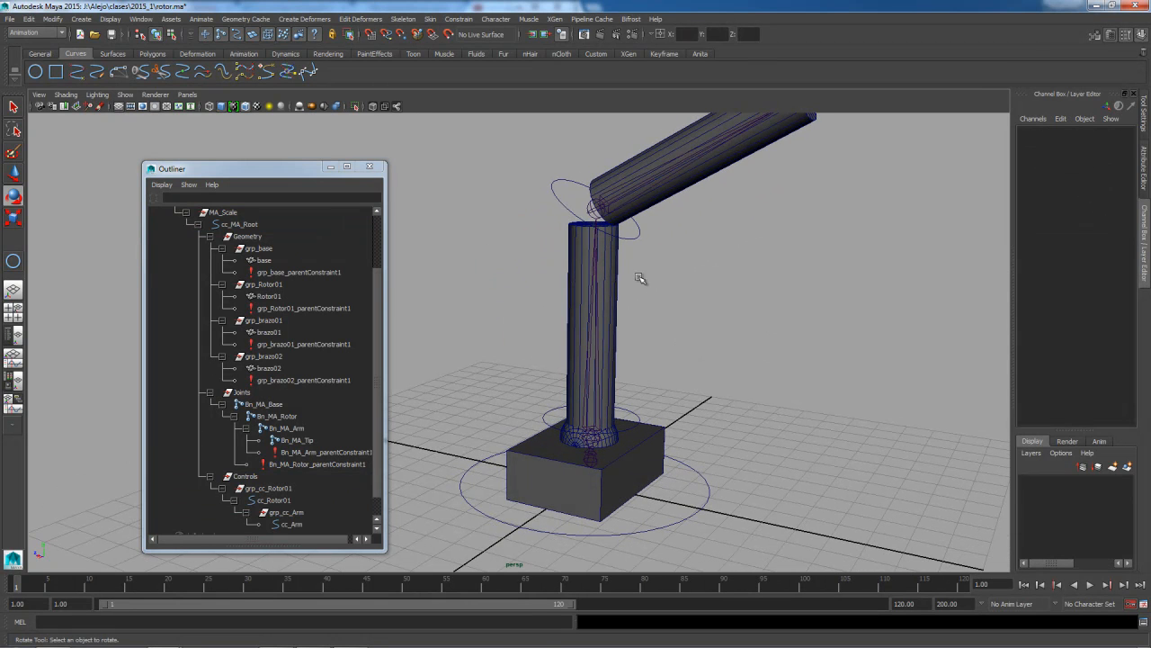
pyautogui.click(635, 236)
pyautogui.press('e')
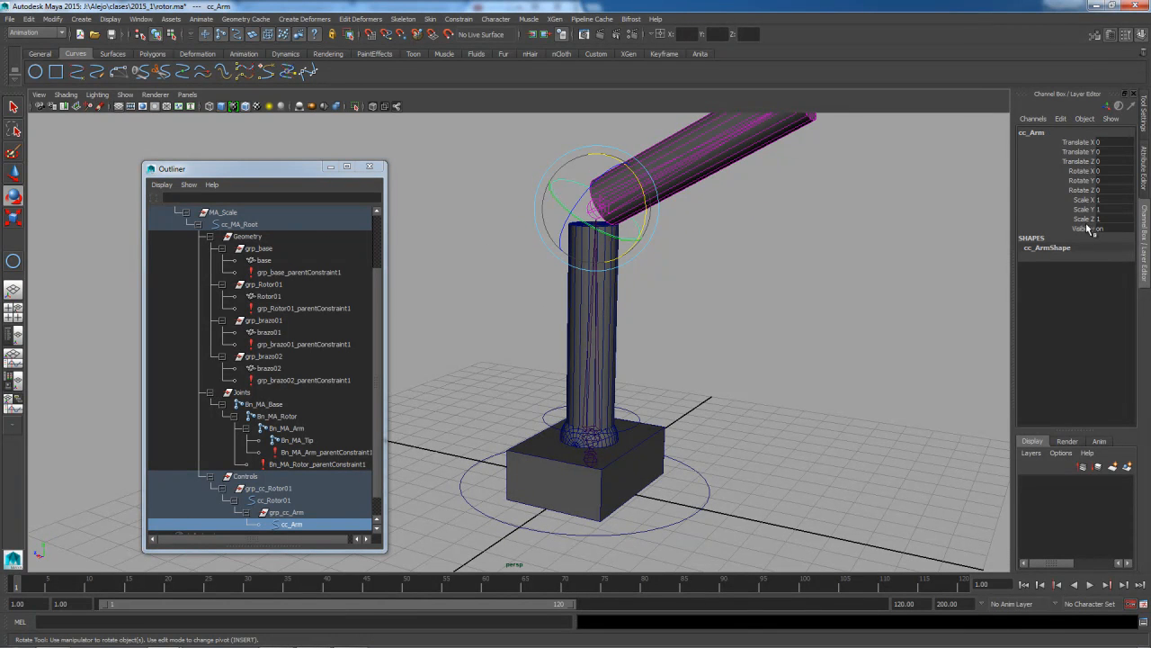
pyautogui.click(634, 415)
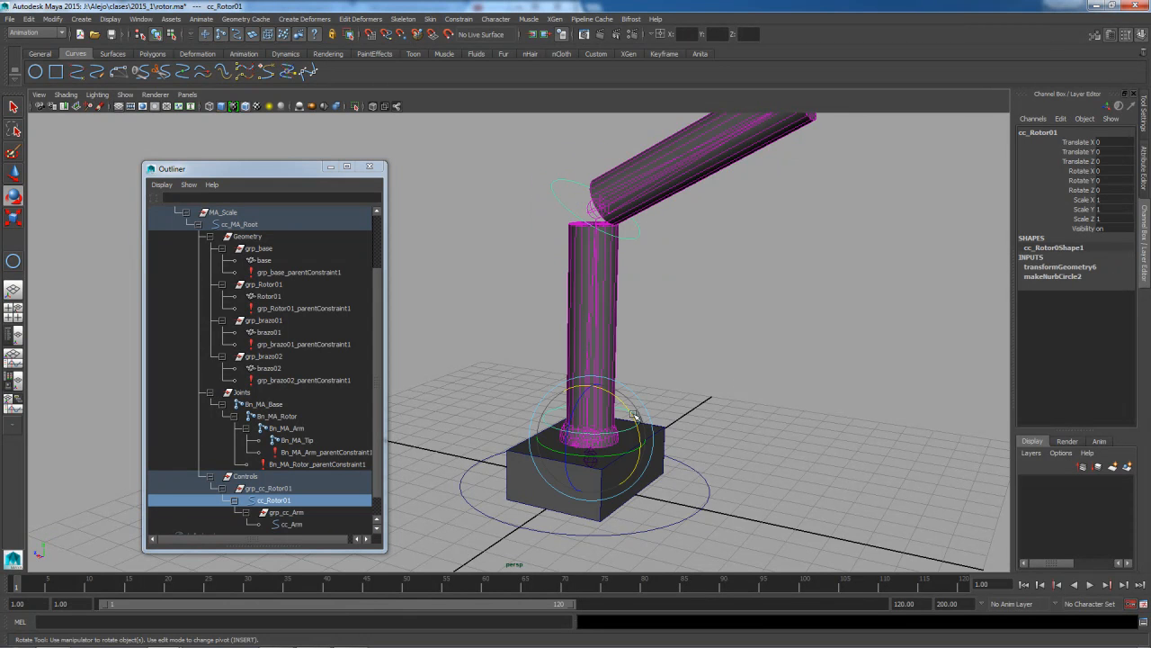
pyautogui.click(636, 238)
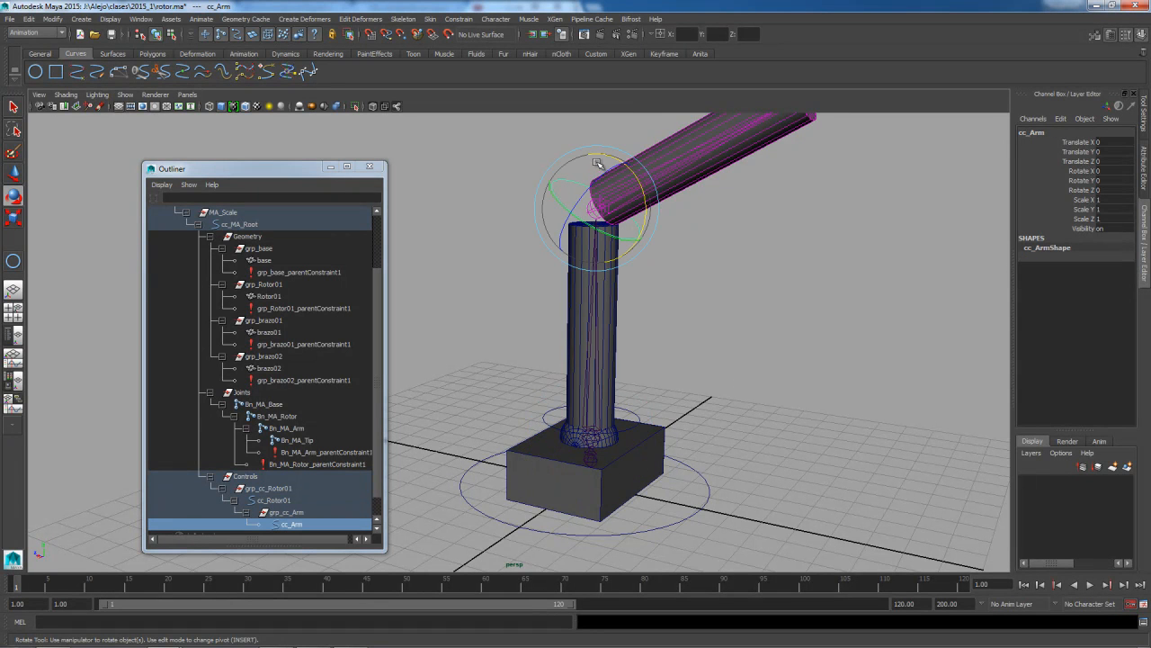
pyautogui.click(725, 260)
# Lock and hide all Translate and Scale channels plus Rotate Y and Rotate Z on the cc_Arm control
pyautogui.click(641, 236)
pyautogui.moveTo(1087, 145); pyautogui.dragTo(1088, 163)
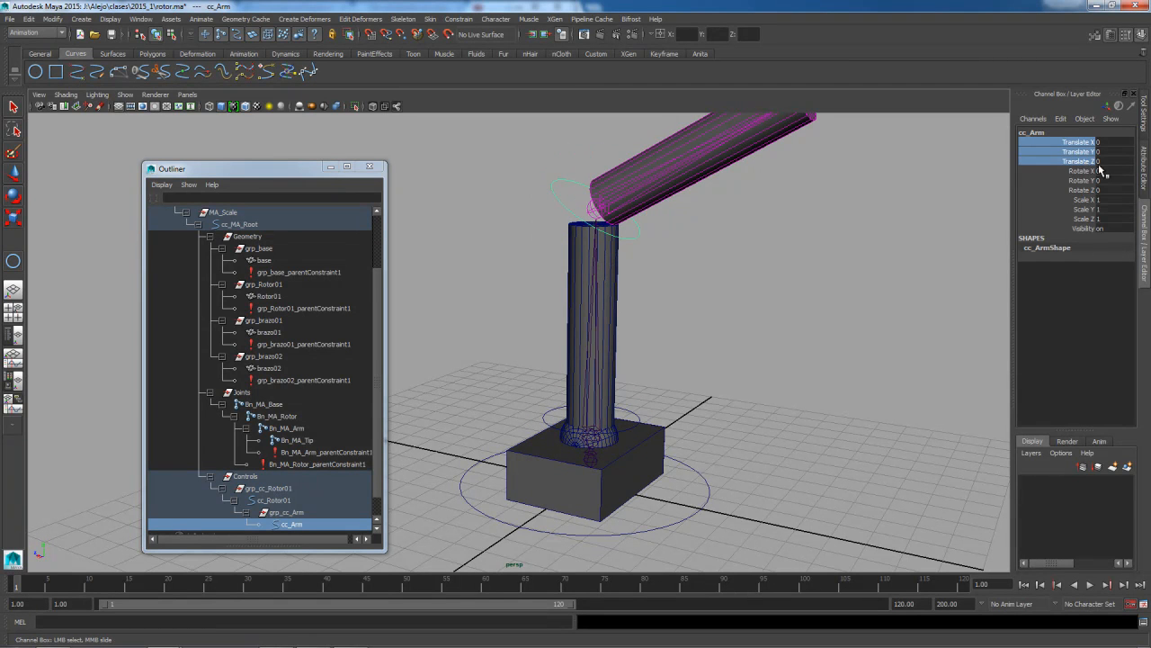
pyautogui.keyDown('ctrl'); pyautogui.click(1086, 181); pyautogui.keyUp('ctrl')
pyautogui.keyDown('ctrl'); pyautogui.moveTo(1089, 191); pyautogui.dragTo(1089, 219); pyautogui.keyUp('ctrl')
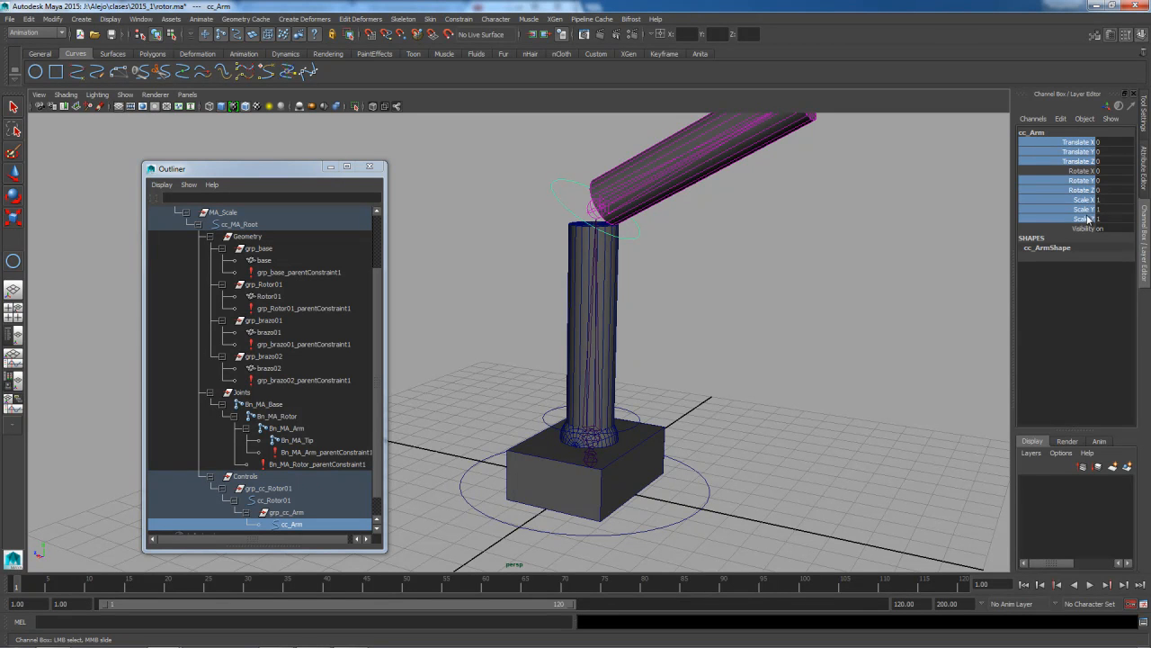
pyautogui.rightClick(1074, 156)
pyautogui.moveTo(1079, 351)
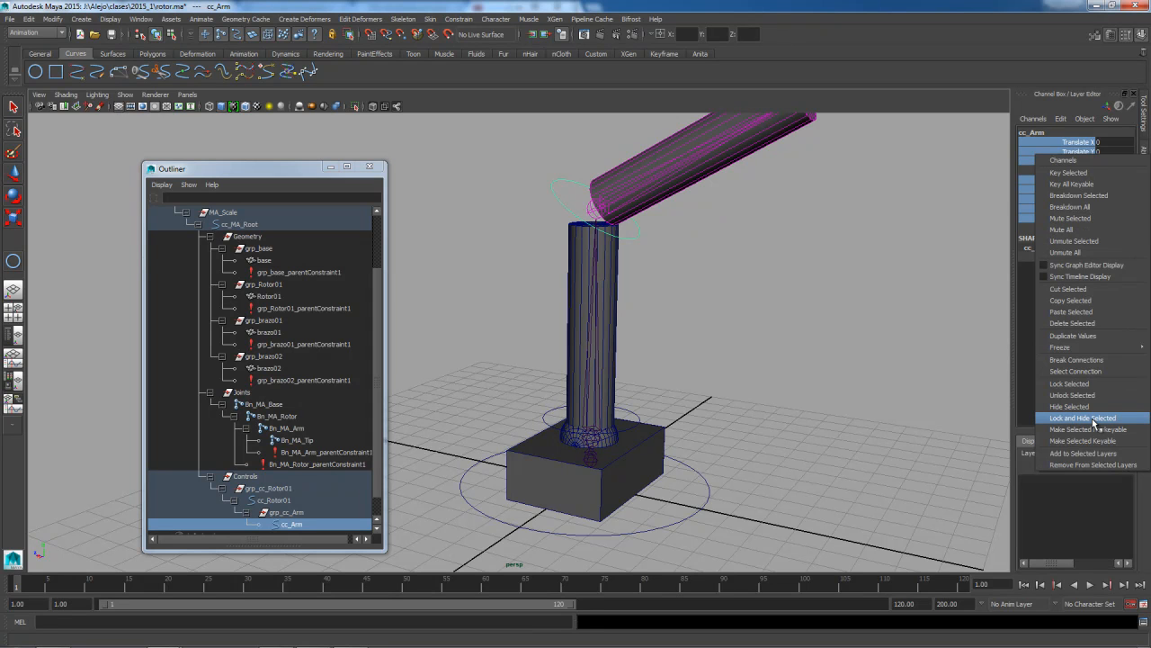
pyautogui.click(1089, 418)
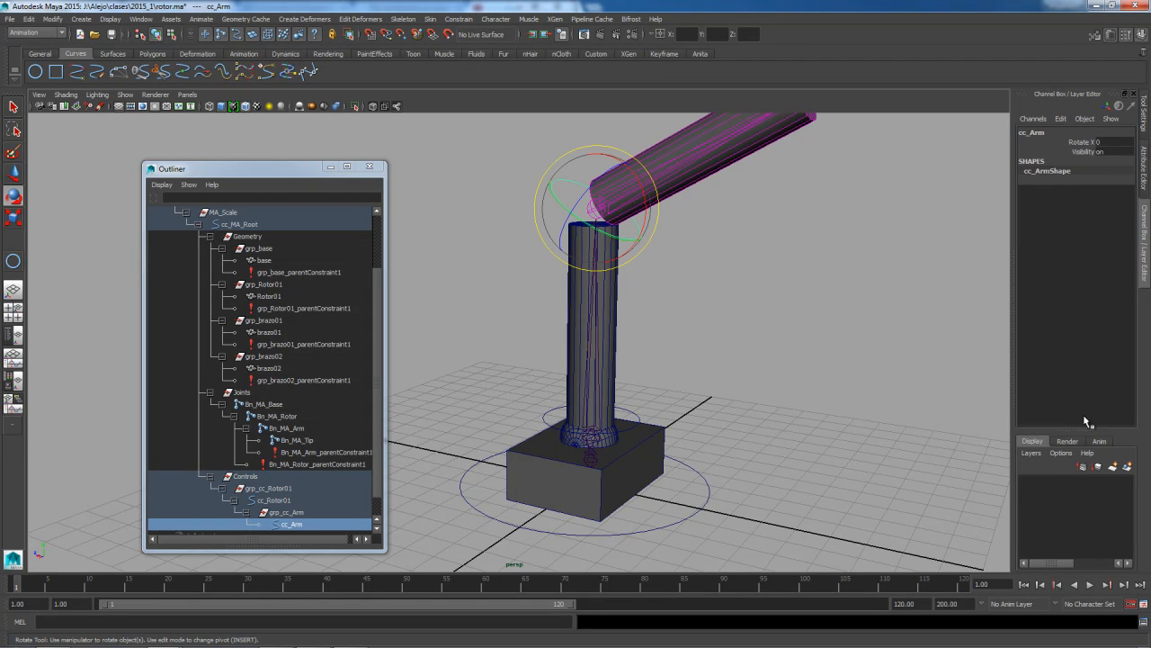
# Try rotating cc_Arm around its remaining unlocked Rotate X axis, and undo the rotation
pyautogui.click(1086, 142)
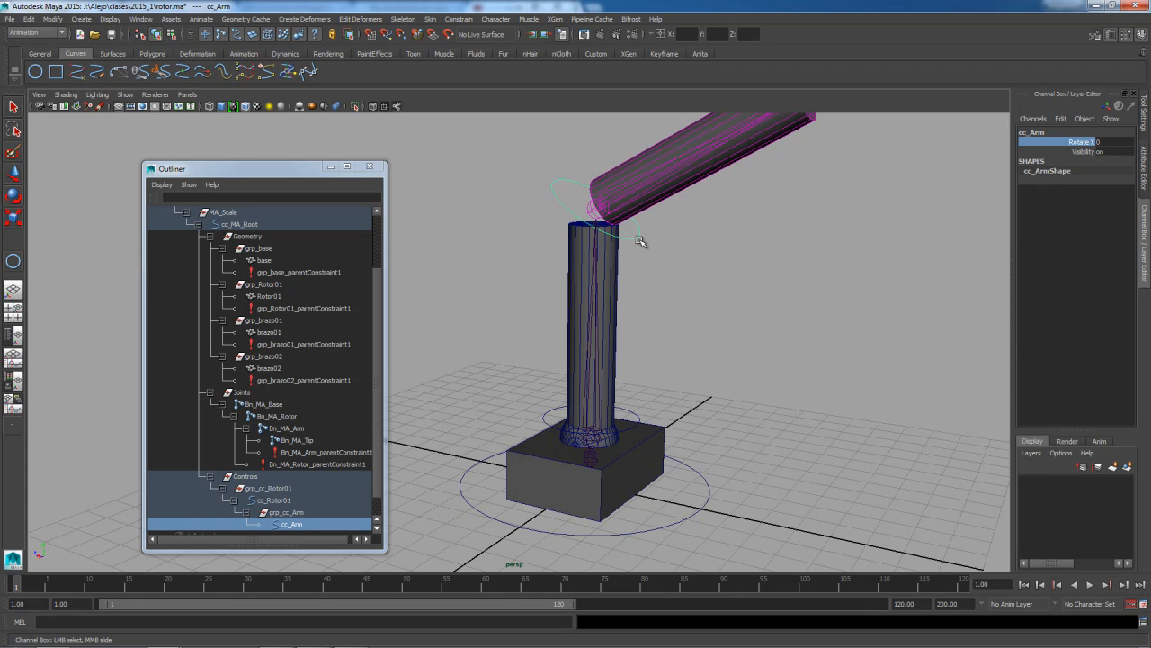
pyautogui.press('e')
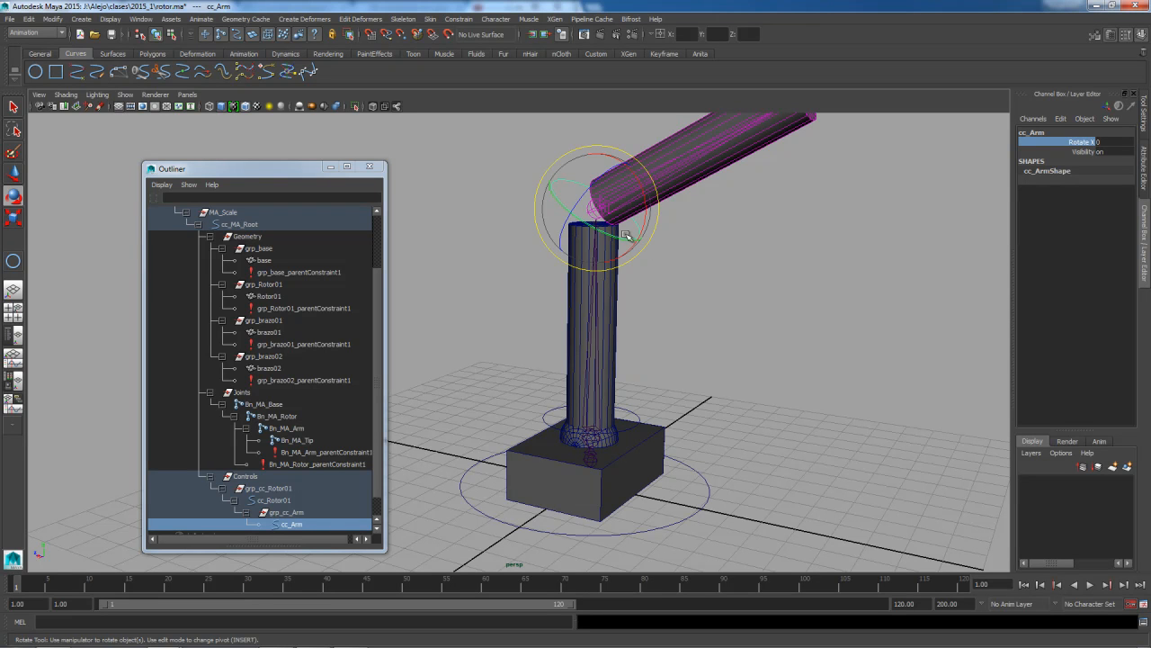
pyautogui.moveTo(583, 199); pyautogui.dragTo(633, 177)
pyautogui.hotkey('ctrl', 'z')
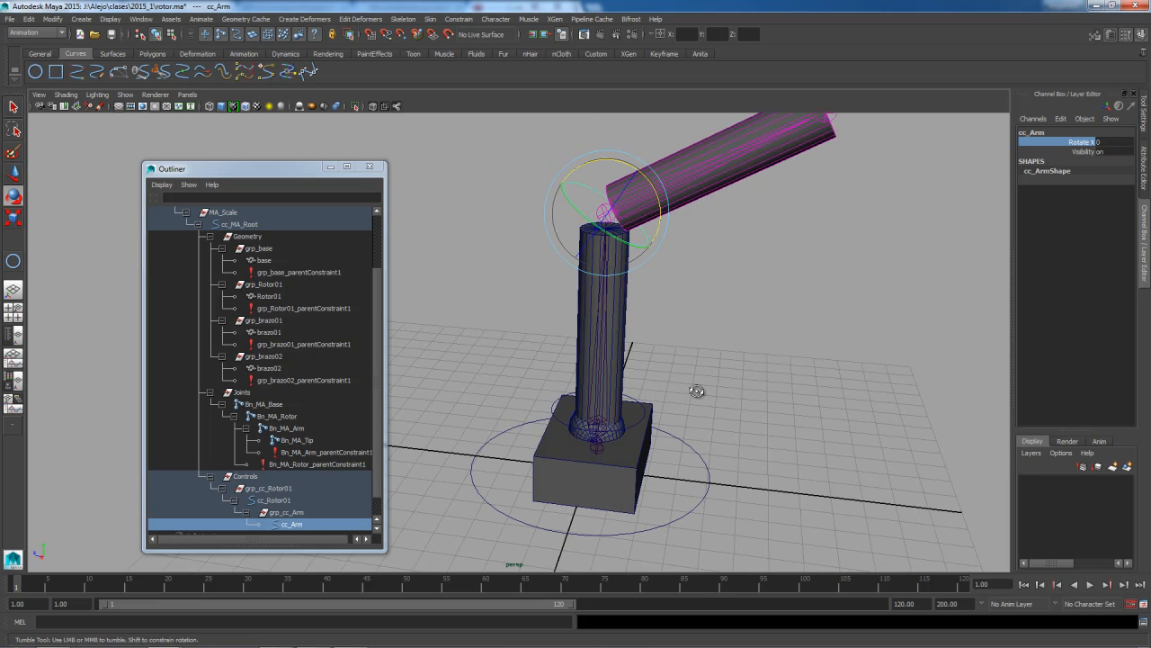
# Lock and hide all Translate and Scale channels on the cc_Rotor01 control, keeping its Rotate channels available
pyautogui.keyDown('alt'); pyautogui.moveTo(696, 390); pyautogui.dragTo(663, 386); pyautogui.keyUp('alt')
pyautogui.click(646, 406)
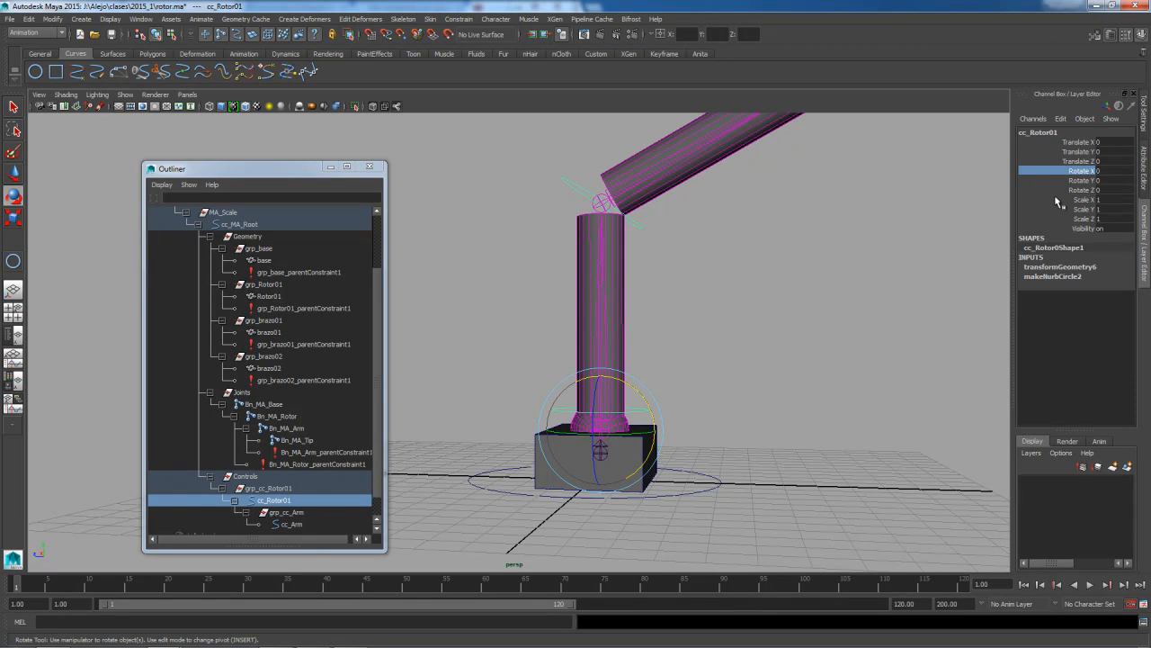
pyautogui.moveTo(1077, 144); pyautogui.dragTo(1078, 161)
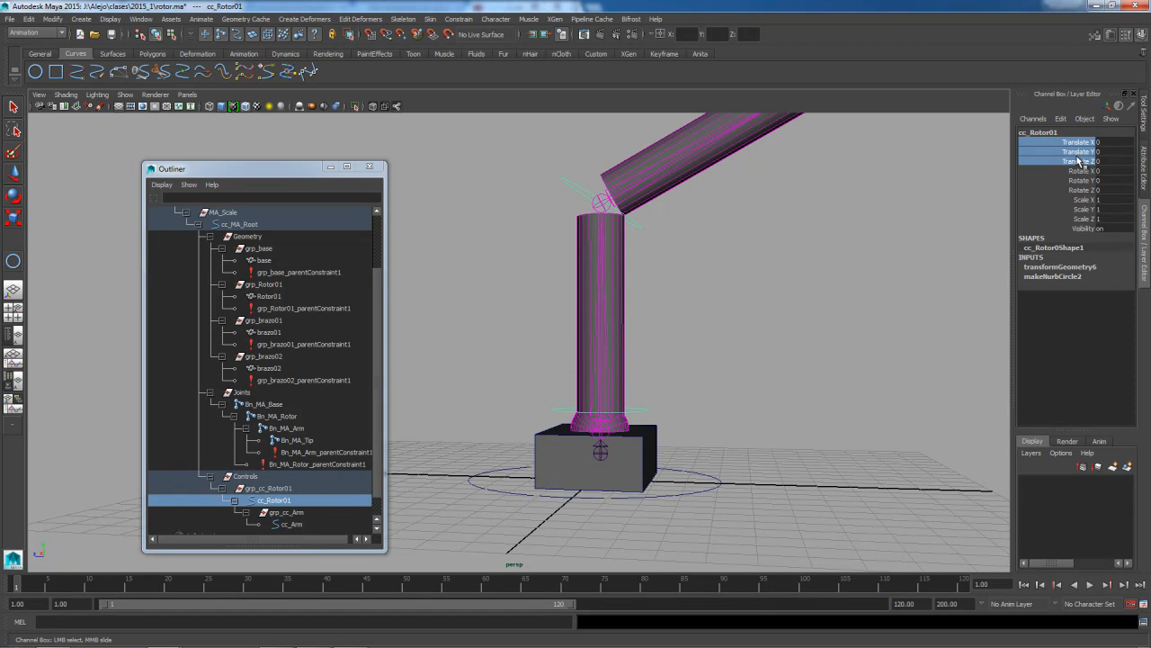
pyautogui.keyDown('alt'); pyautogui.moveTo(988, 229); pyautogui.dragTo(956, 251, button='right'); pyautogui.keyUp('alt')
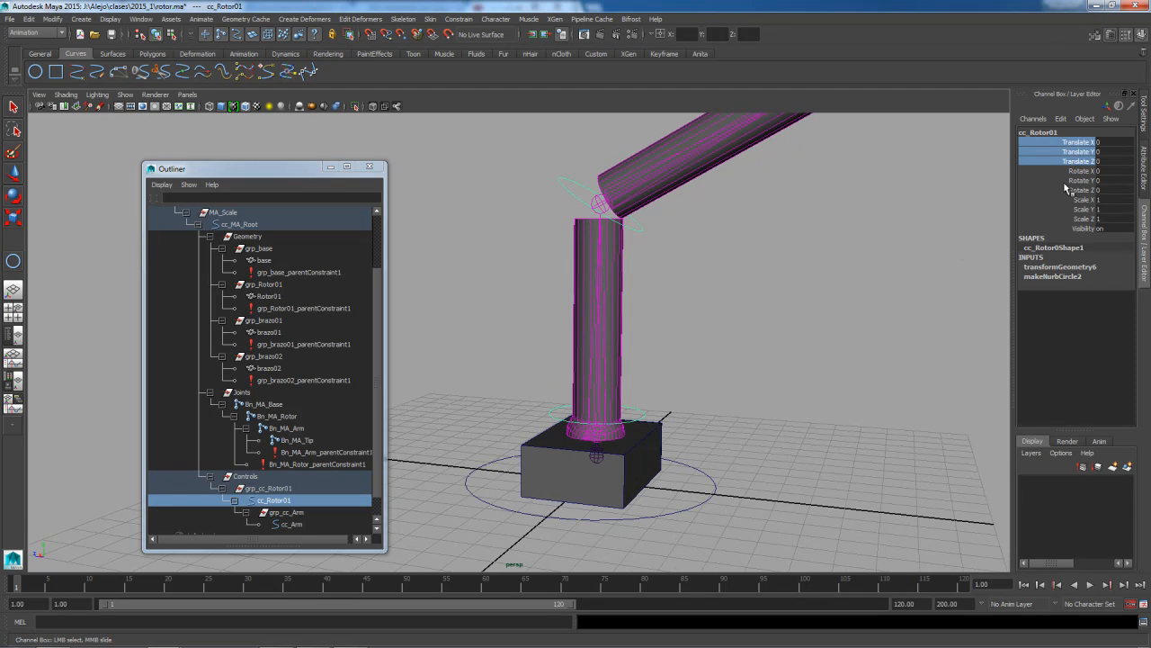
pyautogui.keyDown('ctrl'); pyautogui.moveTo(1086, 202); pyautogui.dragTo(1084, 223); pyautogui.keyUp('ctrl')
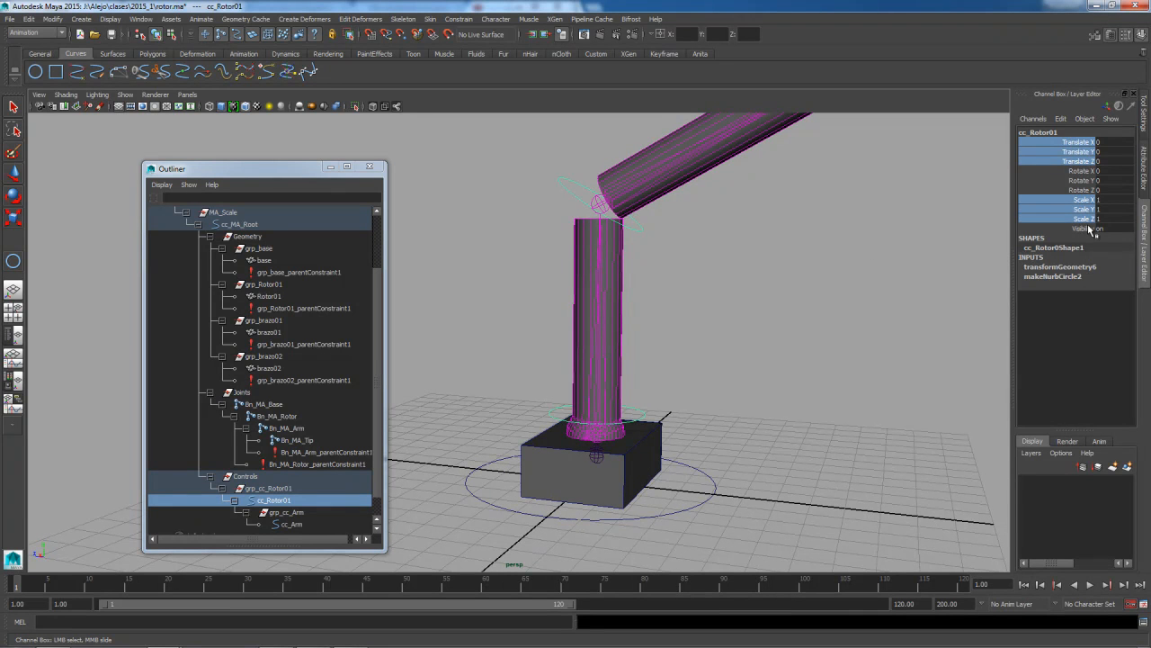
pyautogui.rightClick(1080, 151)
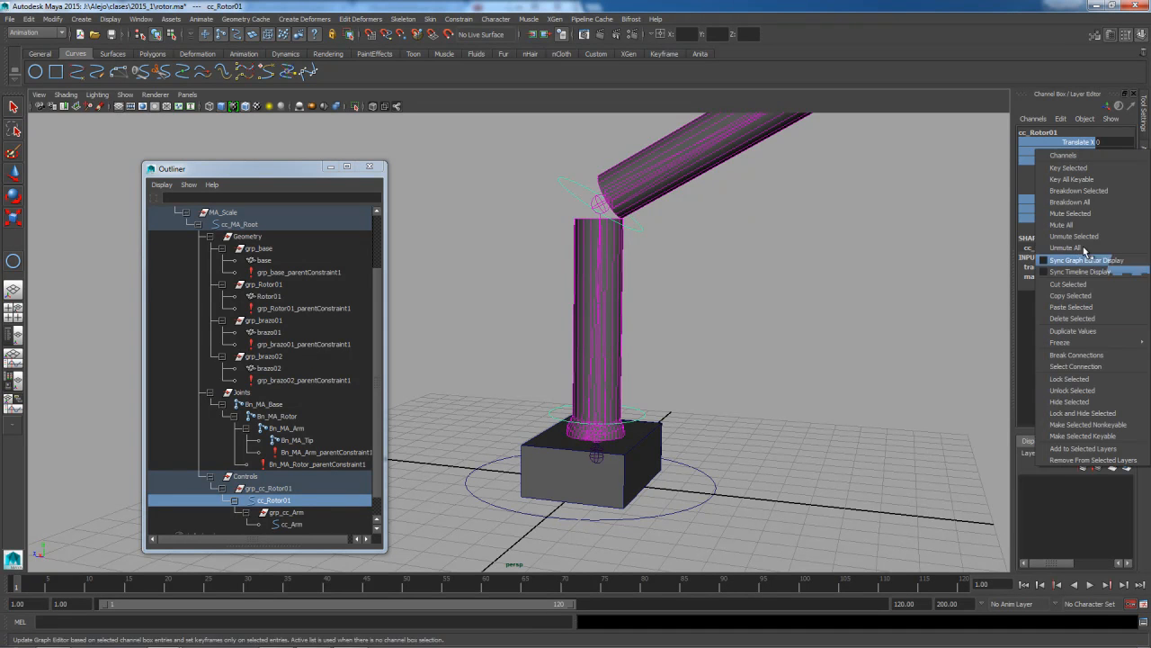
pyautogui.click(1079, 412)
# Try rotating cc_Rotor01, undo the rotation, and check the Move and Scale tools on the locked control
pyautogui.press('e')
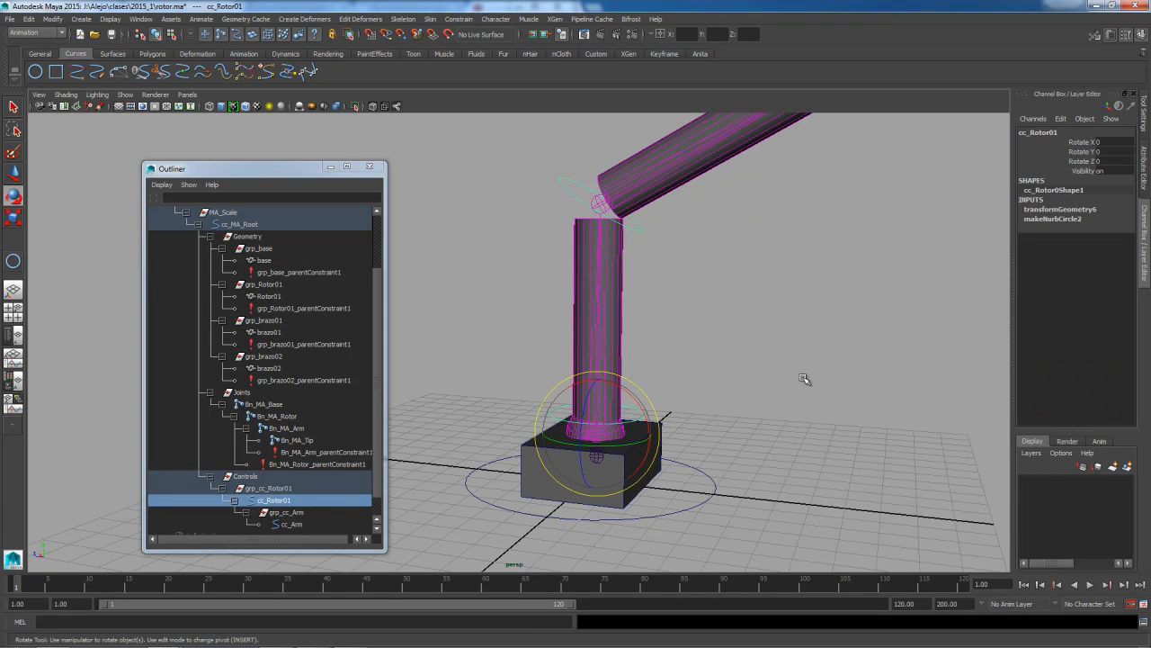
pyautogui.click(724, 388)
pyautogui.hotkey('ctrl', 'z')
pyautogui.moveTo(634, 395); pyautogui.dragTo(591, 435)
pyautogui.hotkey('ctrl', 'z')
pyautogui.hotkey('ctrl', 'z')
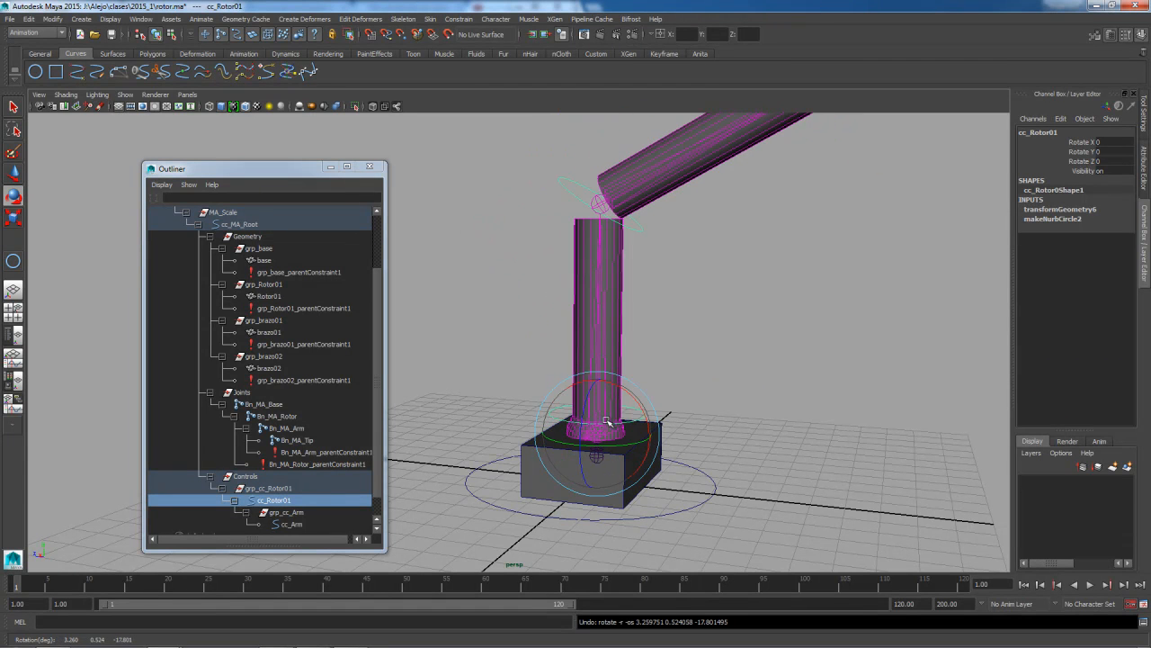
pyautogui.press('w')
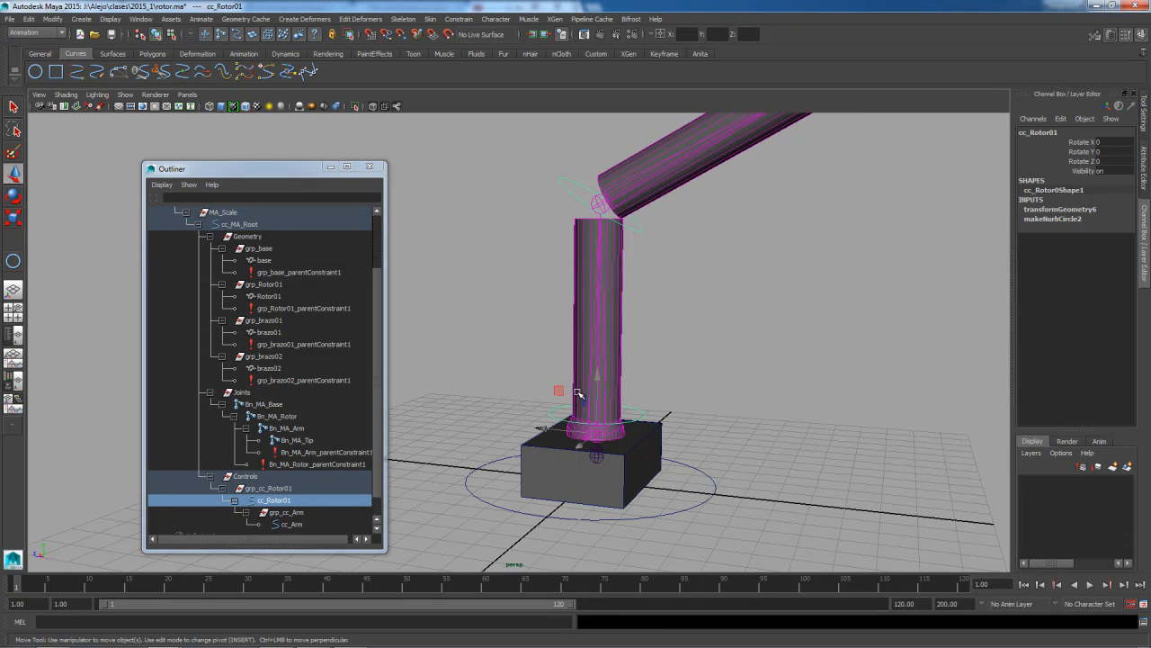
pyautogui.press('r')
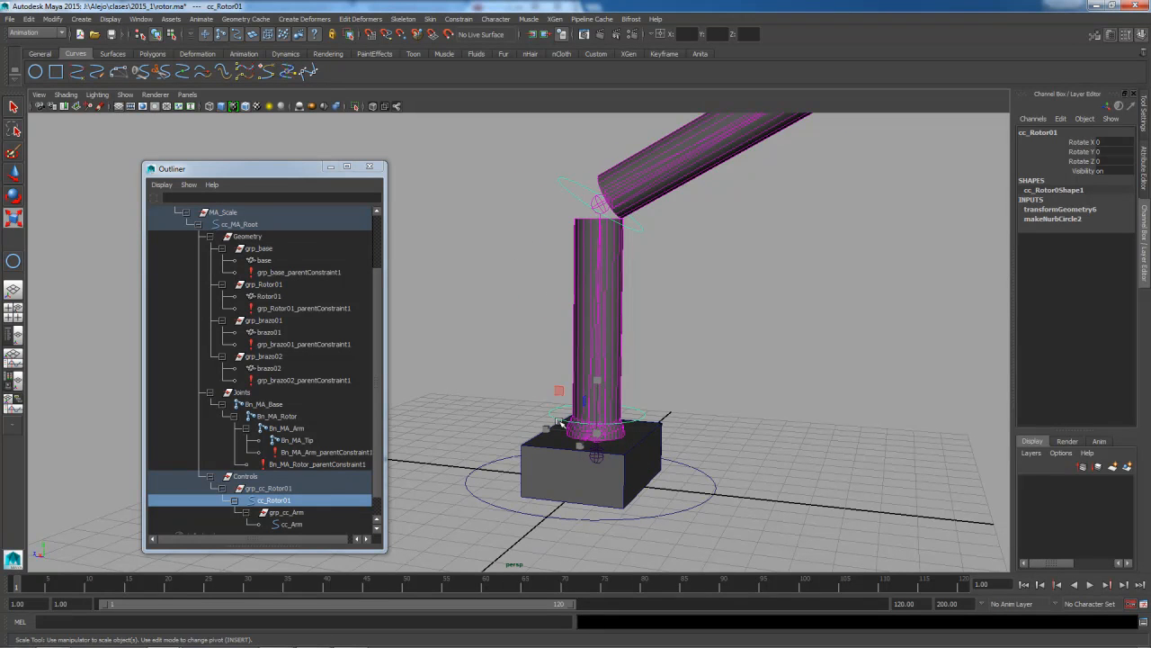
# Deselect the cc_Rotor01 control and save the scene
pyautogui.click(687, 382)
pyautogui.keyDown('alt'); pyautogui.moveTo(687, 382); pyautogui.dragTo(751, 405); pyautogui.keyUp('alt')
pyautogui.keyDown('alt'); pyautogui.moveTo(750, 405); pyautogui.dragTo(617, 336, button='right'); pyautogui.keyUp('alt')
pyautogui.keyDown('alt'); pyautogui.moveTo(617, 336); pyautogui.dragTo(605, 378, button='middle'); pyautogui.keyUp('alt')
pyautogui.keyDown('alt'); pyautogui.moveTo(604, 378); pyautogui.dragTo(681, 404, button='right'); pyautogui.keyUp('alt')
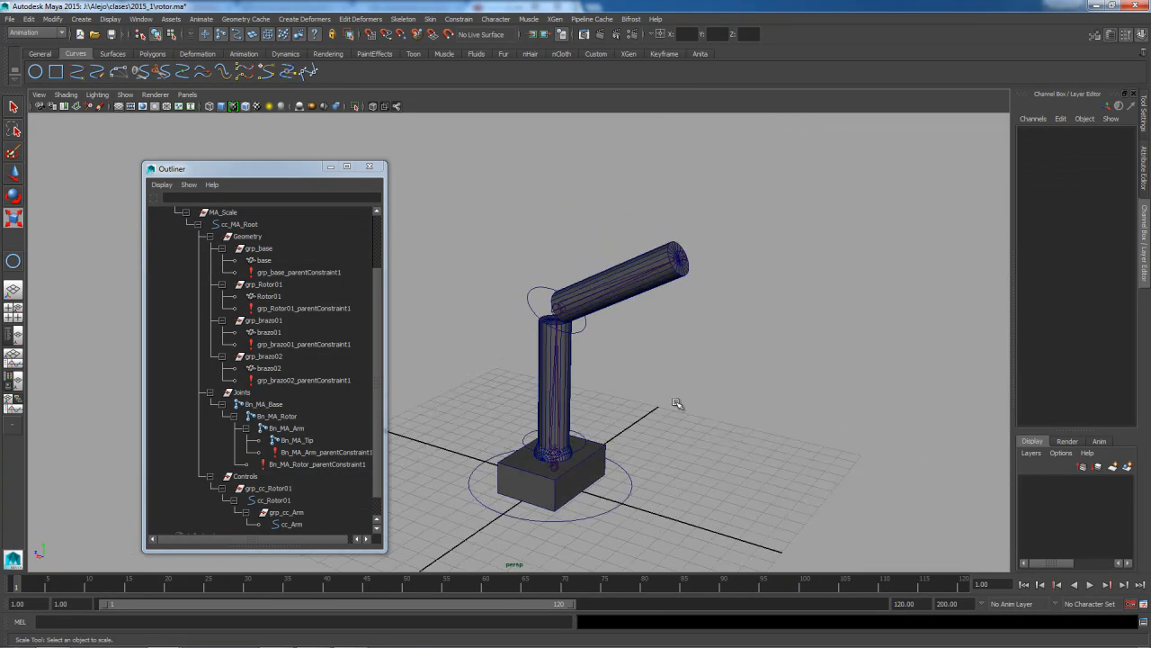
pyautogui.keyDown('alt'); pyautogui.moveTo(632, 372); pyautogui.dragTo(669, 356); pyautogui.keyUp('alt')
pyautogui.keyDown('alt'); pyautogui.moveTo(669, 357); pyautogui.dragTo(686, 363, button='right'); pyautogui.keyUp('alt')
pyautogui.scroll(-1, 284, 308)
pyautogui.scroll(3, 262, 332)
pyautogui.scroll(-3, 262, 332)
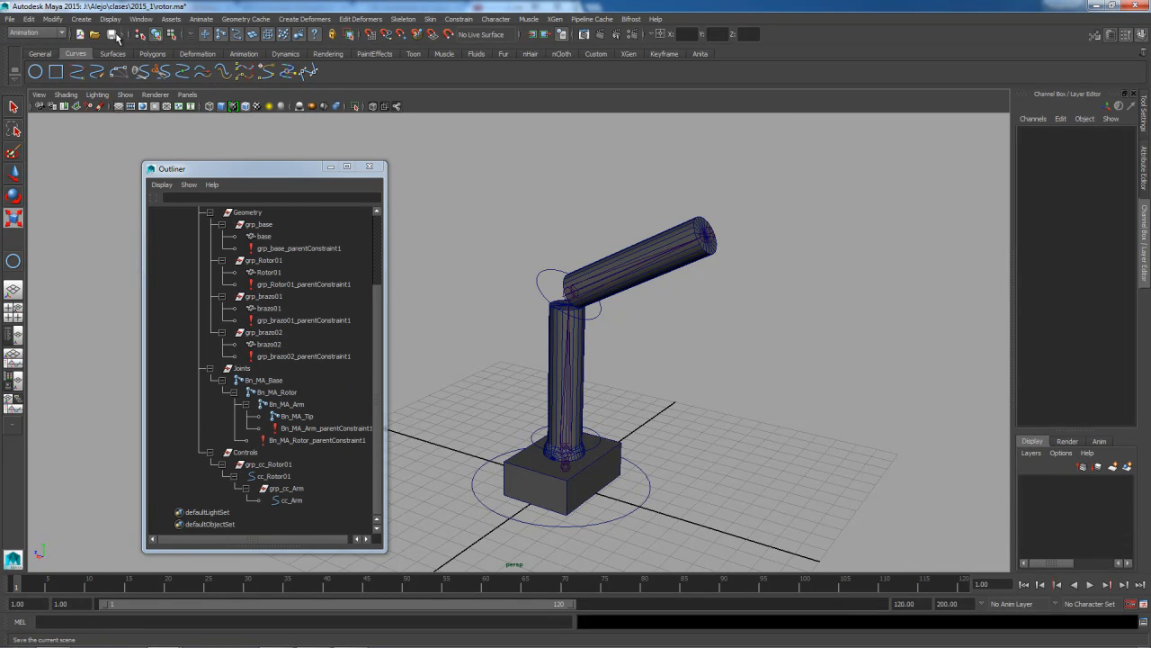
# Try rotating the cc_Arm control slightly around its X axis, and undo the rotation
pyautogui.click(599, 313)
pyautogui.keyDown('alt'); pyautogui.moveTo(617, 350); pyautogui.dragTo(681, 350); pyautogui.keyUp('alt')
pyautogui.scroll(3, 681, 350)
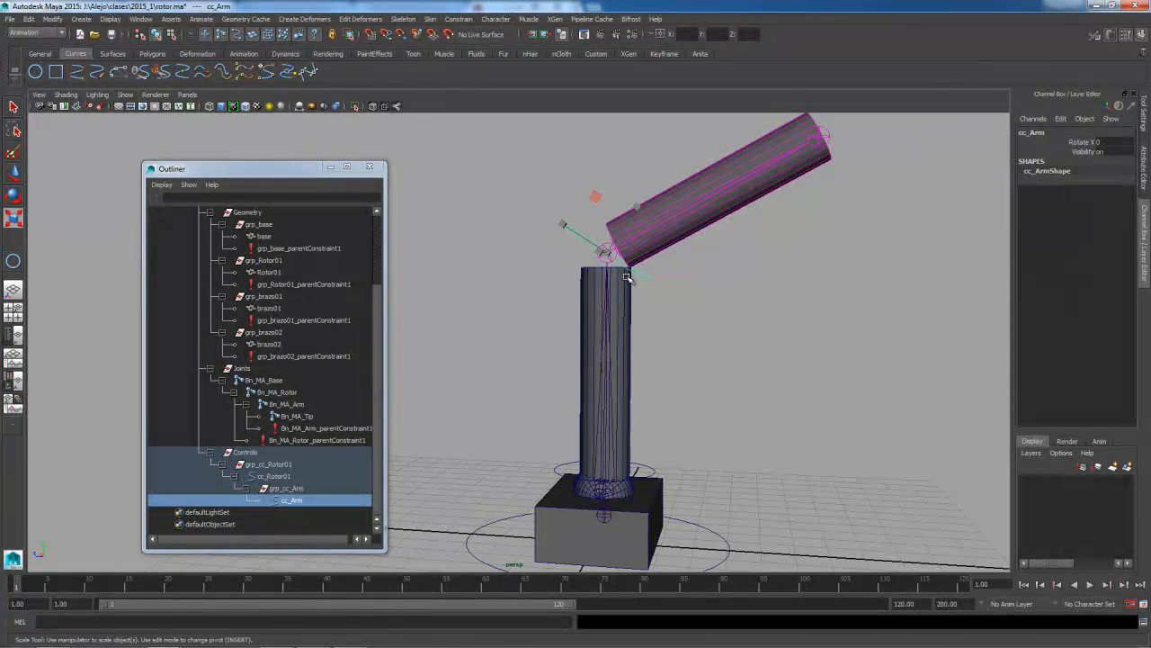
pyautogui.press('e')
pyautogui.moveTo(658, 298); pyautogui.dragTo(656, 249)
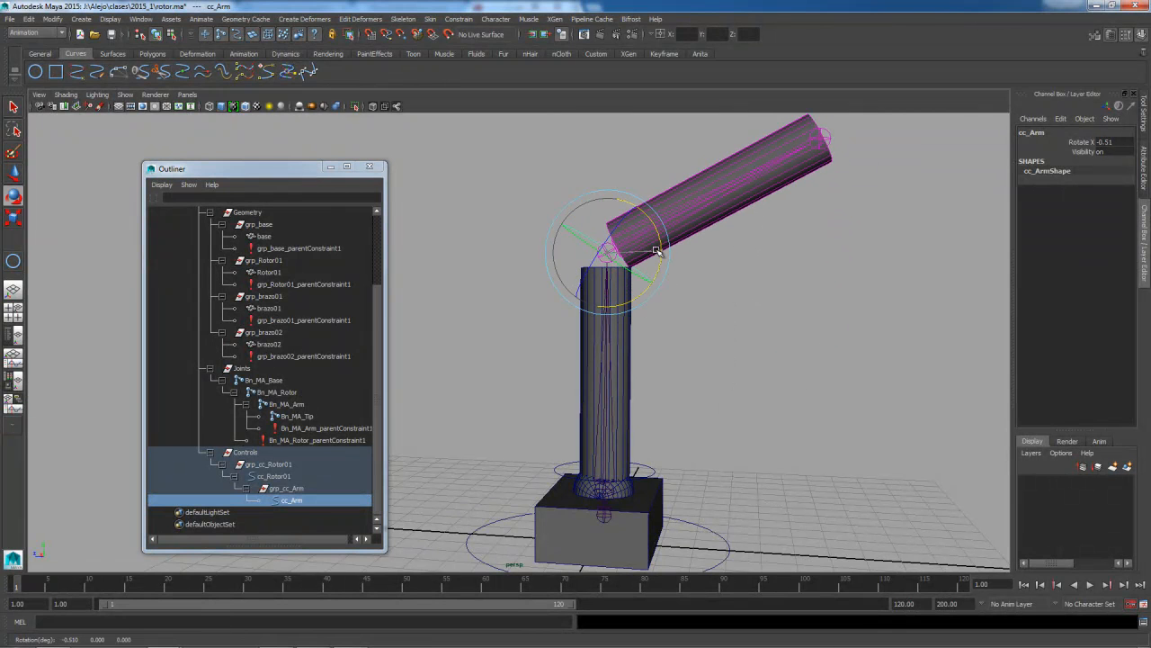
pyautogui.hotkey('ctrl', 'z')
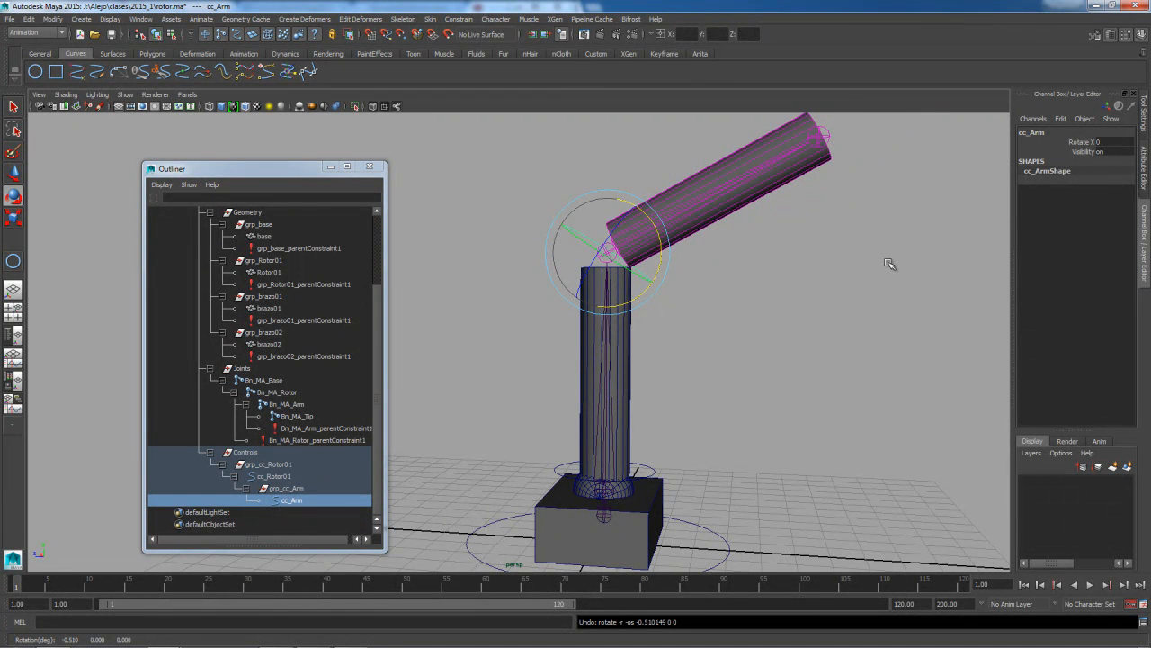
# Examine cc_Arm's parent constraint, curve shape and transform attributes in the Attribute Editor
pyautogui.click(1145, 170)
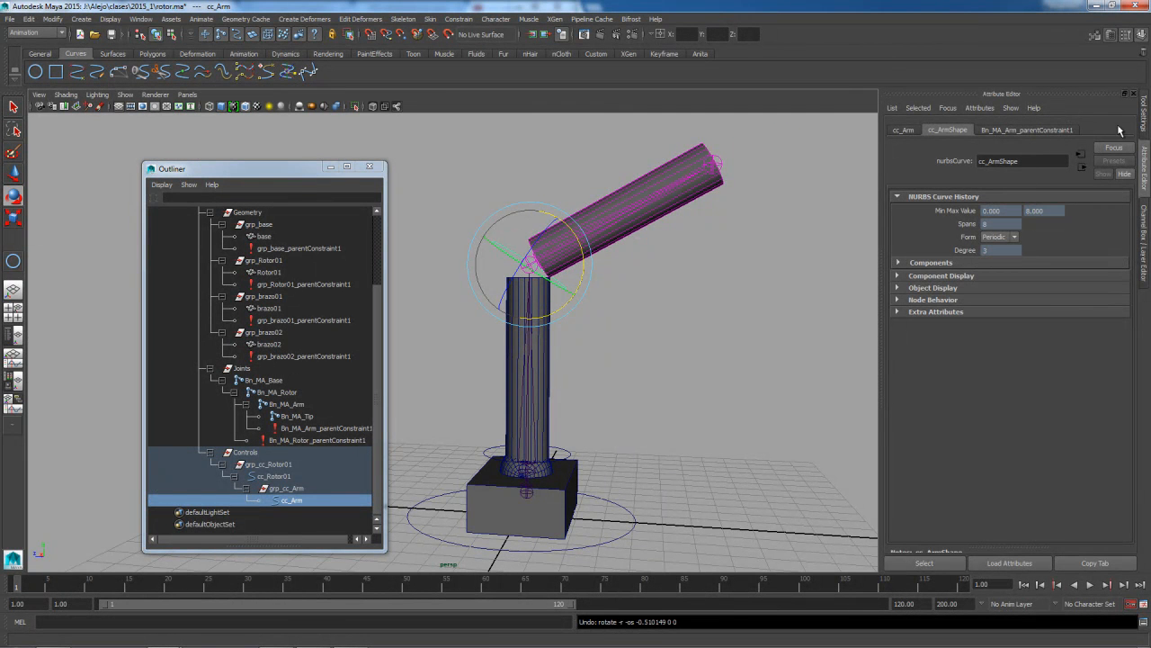
pyautogui.click(1021, 129)
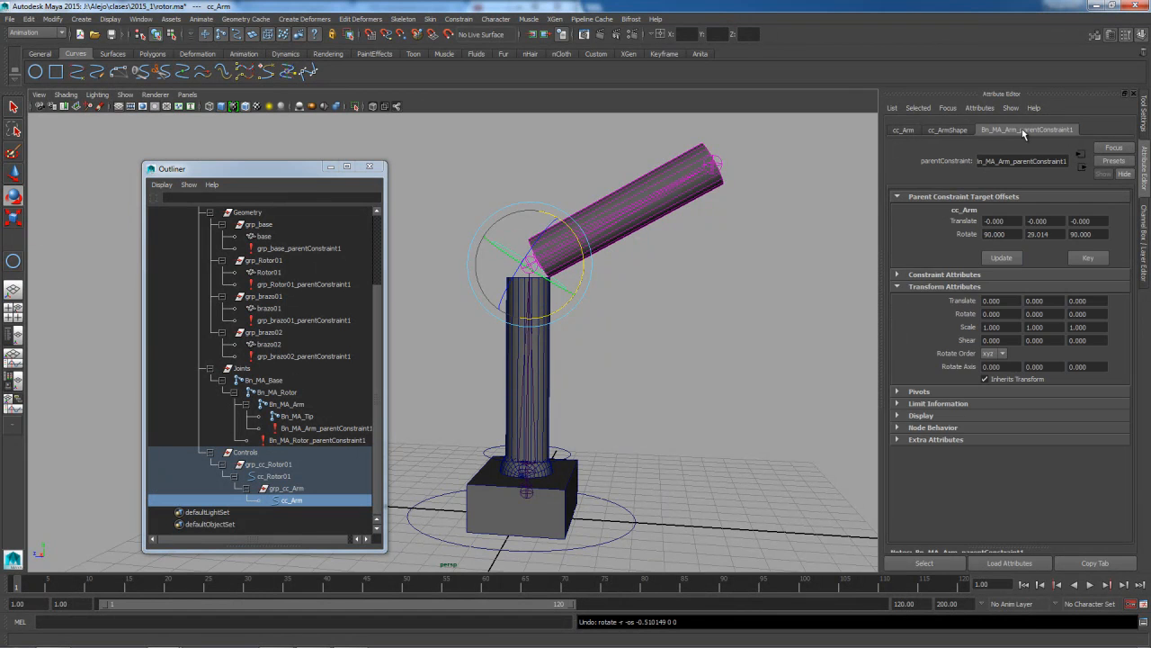
pyautogui.click(949, 130)
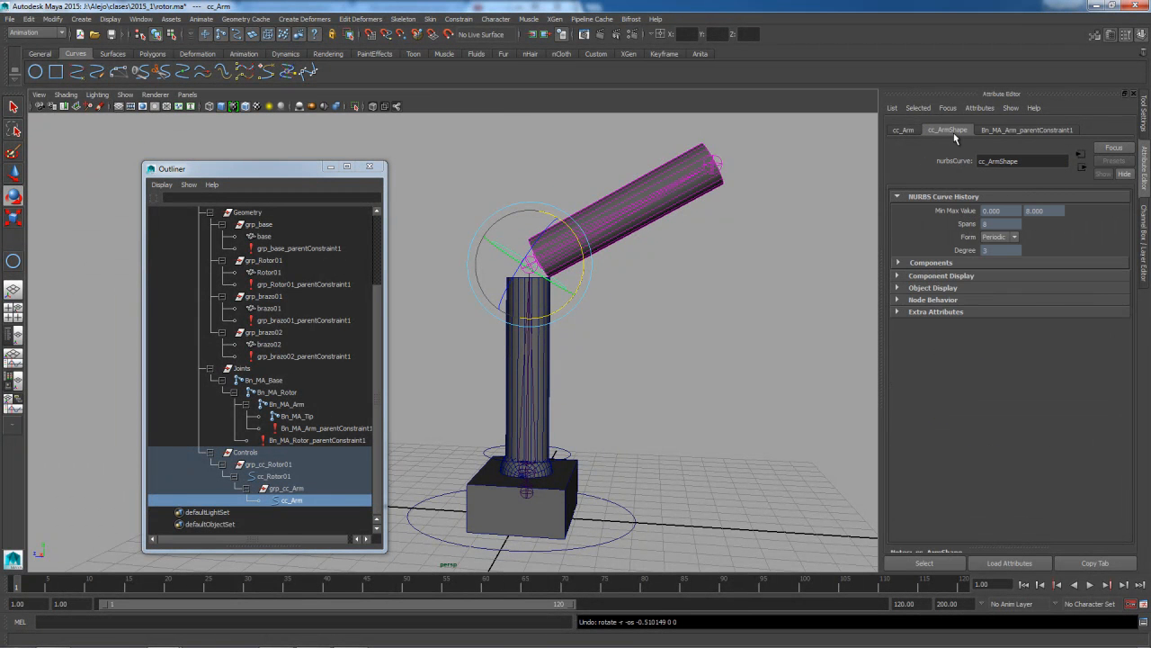
pyautogui.click(897, 261)
pyautogui.click(899, 262)
pyautogui.click(583, 283)
pyautogui.click(558, 284)
pyautogui.click(909, 130)
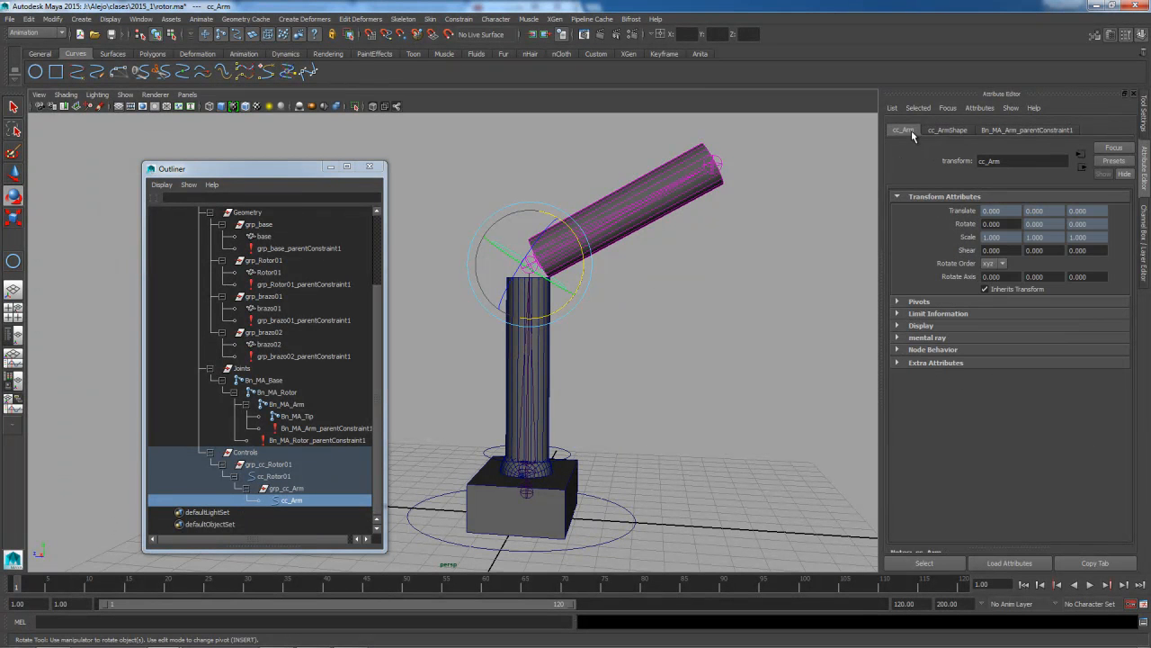
pyautogui.click(945, 130)
pyautogui.click(903, 130)
# Expand the Translate, Rotate and Scale sections of cc_Arm's Limit Information
pyautogui.click(896, 314)
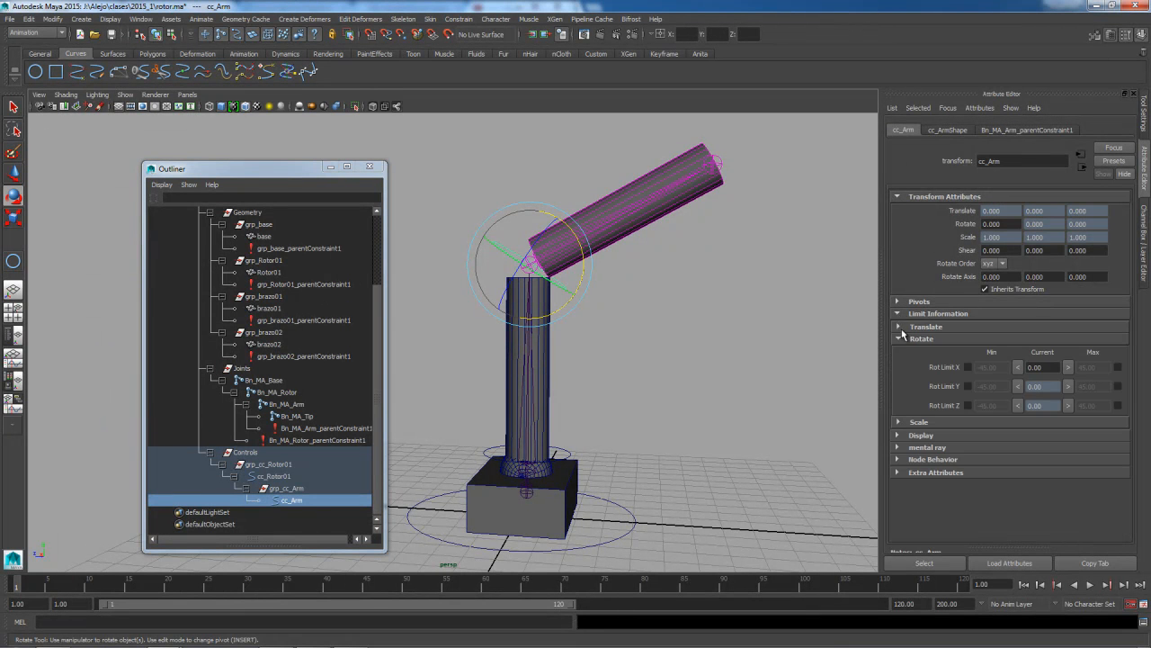
pyautogui.click(897, 327)
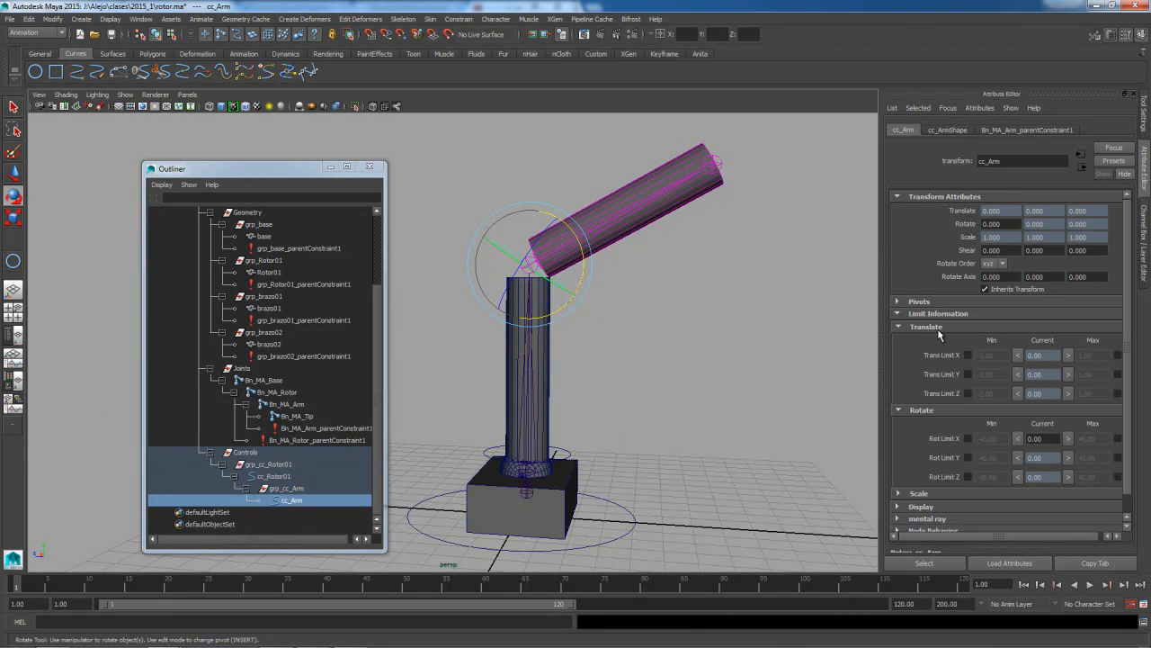
pyautogui.click(898, 493)
pyautogui.scroll(-2, 929, 437)
pyautogui.scroll(2, 1040, 388)
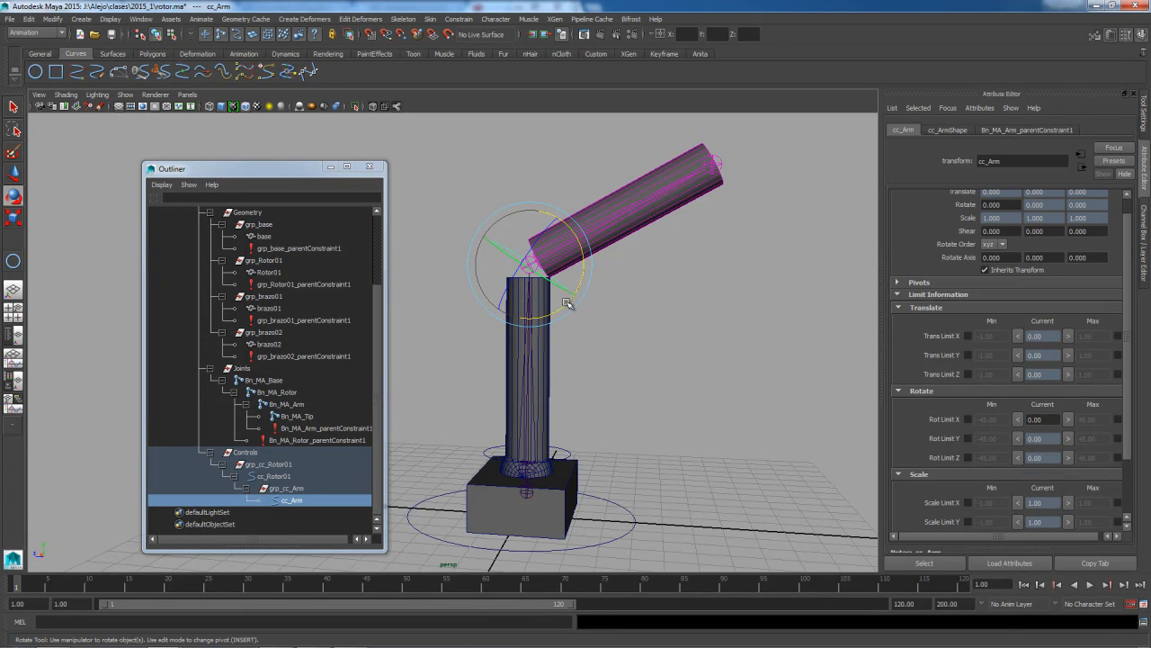
# Set and enable a minimum Rot Limit X of 0.00 on cc_Arm, and test rotating the arm past it
pyautogui.moveTo(581, 261)
pyautogui.mouseDown()
pyautogui.moveTo(582, 284)
pyautogui.moveTo(576, 224)
pyautogui.moveTo(512, 188)
pyautogui.moveTo(589, 248)
pyautogui.mouseUp()
pyautogui.hotkey('ctrl', 'z')
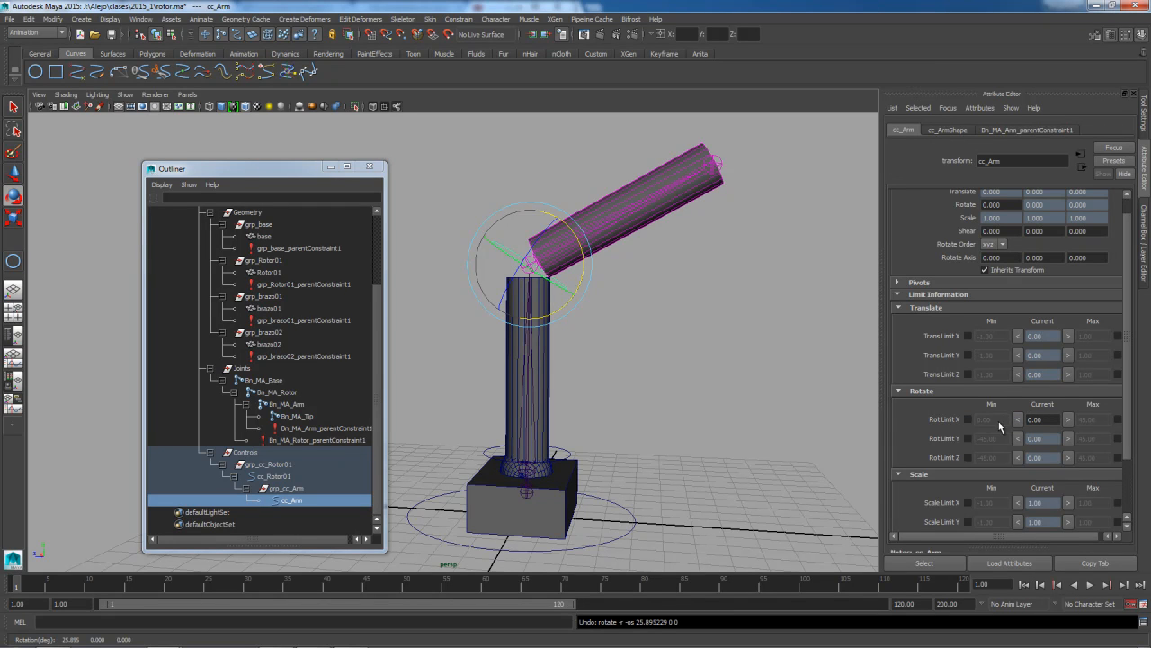
pyautogui.click(968, 419)
pyautogui.moveTo(583, 271); pyautogui.dragTo(583, 311)
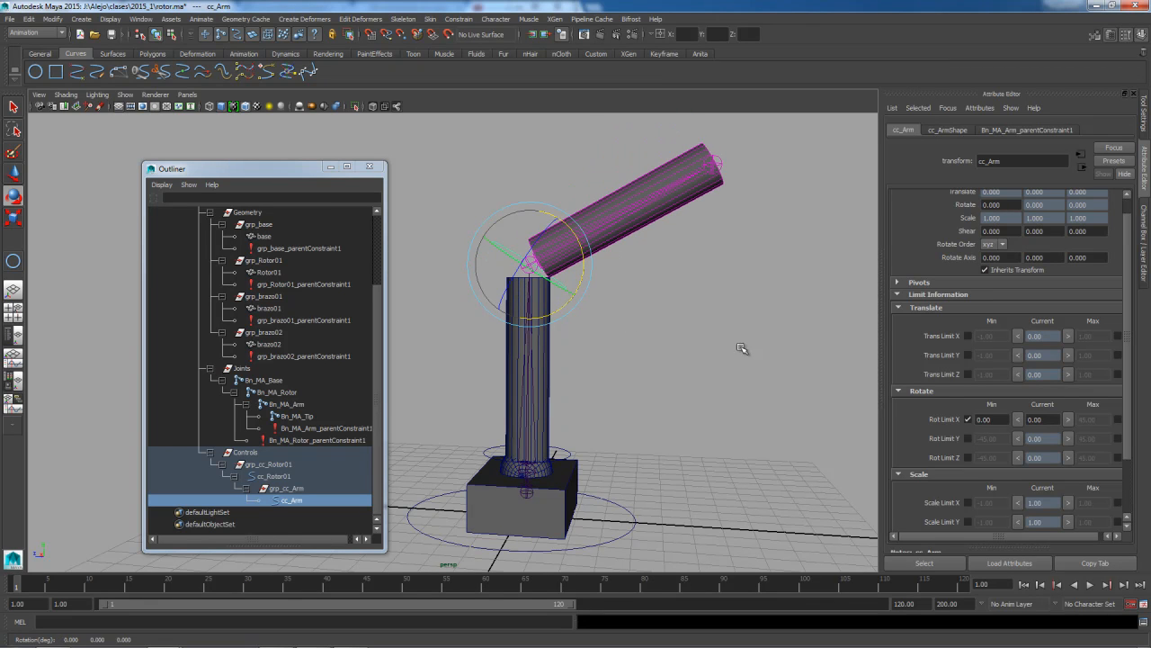
# Rotate cc_Arm backward to 117 degrees, enable that value as its maximum Rot Limit X, and test the limited rotation
pyautogui.moveTo(576, 286); pyautogui.dragTo(527, 174)
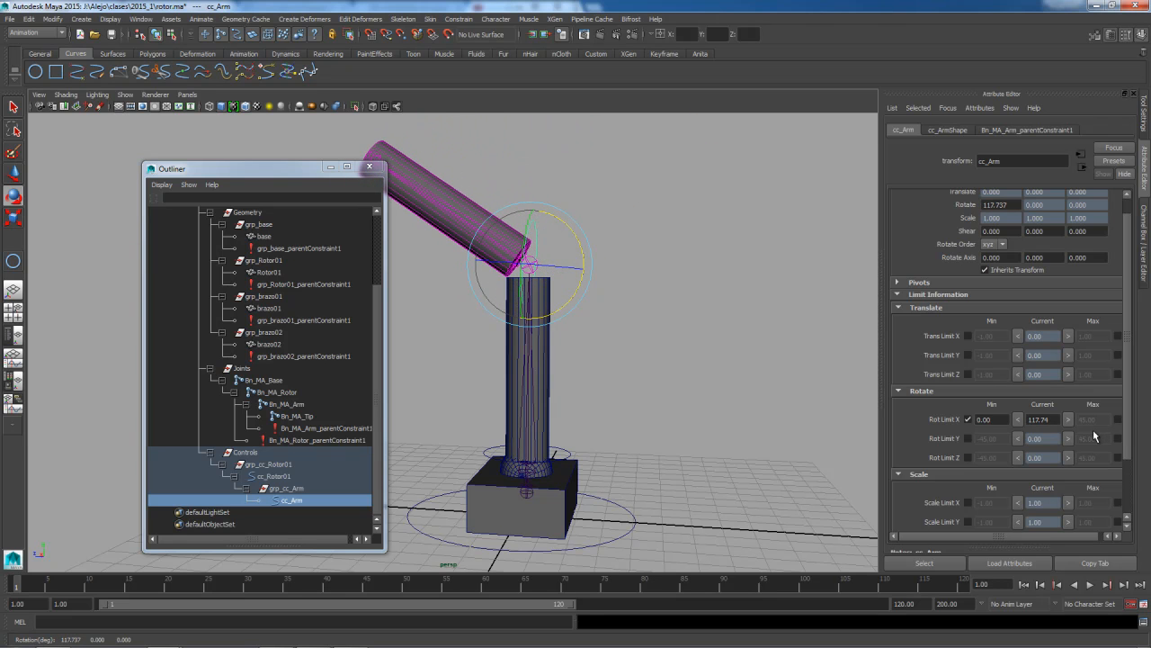
pyautogui.moveTo(1058, 419); pyautogui.dragTo(1043, 420)
pyautogui.press('Return')
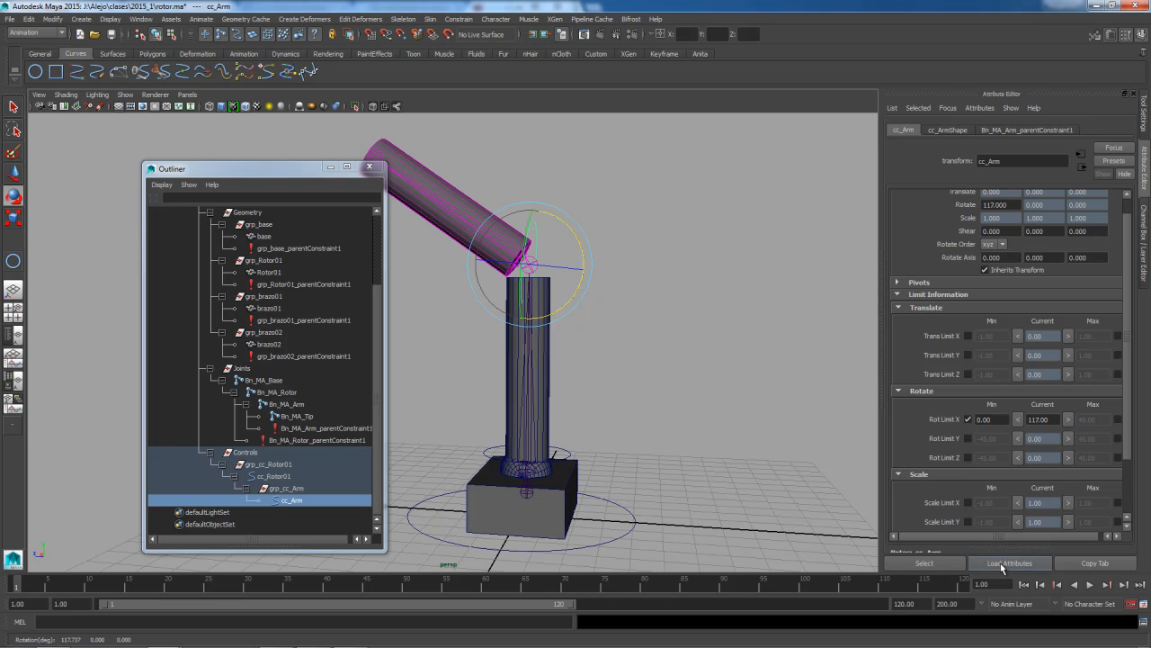
pyautogui.moveTo(882, 486); pyautogui.dragTo(856, 485)
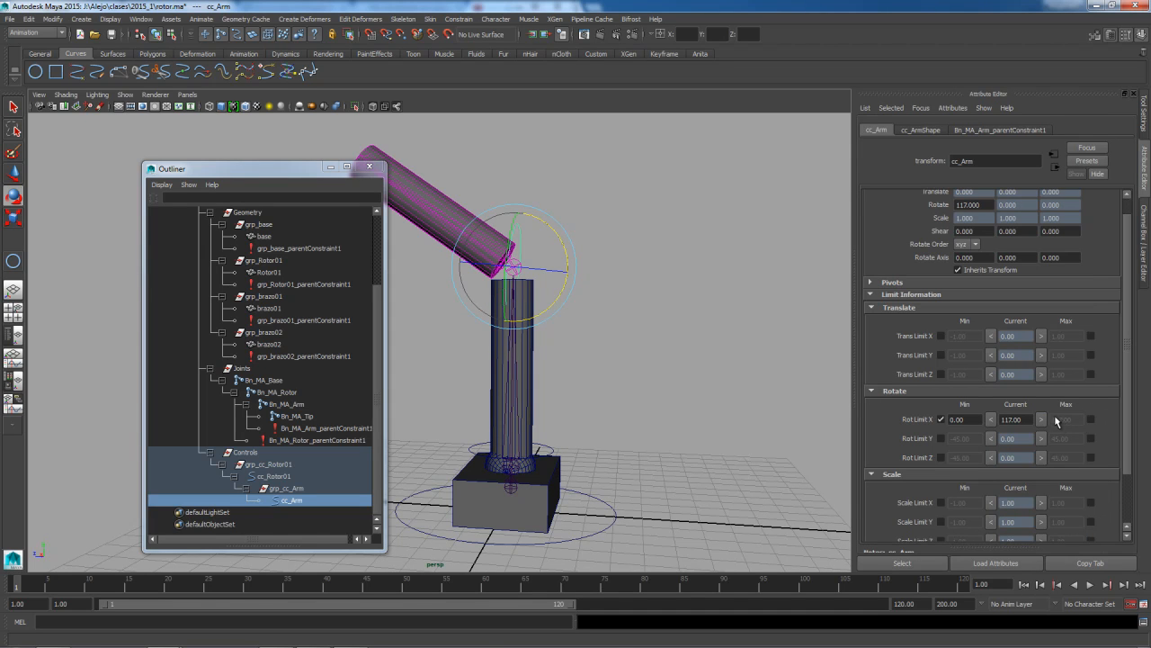
pyautogui.click(1052, 414)
pyautogui.press('Escape')
pyautogui.click(1091, 420)
pyautogui.moveTo(564, 249); pyautogui.dragTo(170, 289)
pyautogui.hotkey('ctrl', 'z')
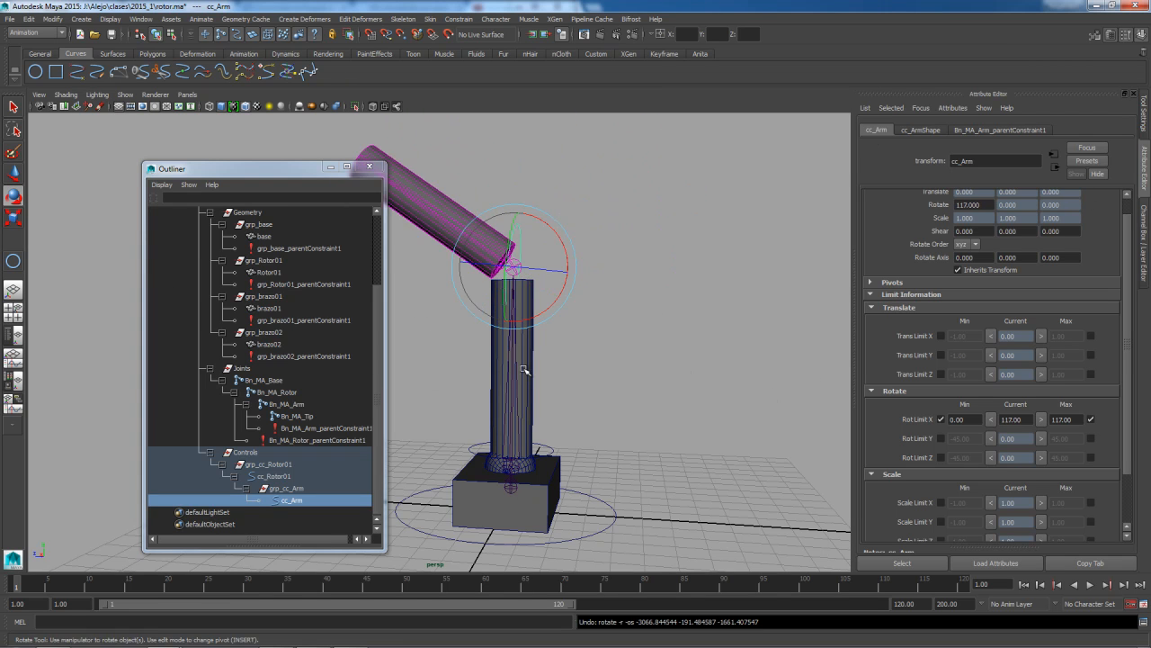
# Reset cc_Arm's Rotate X to 0 and save the scene
pyautogui.click(1143, 232)
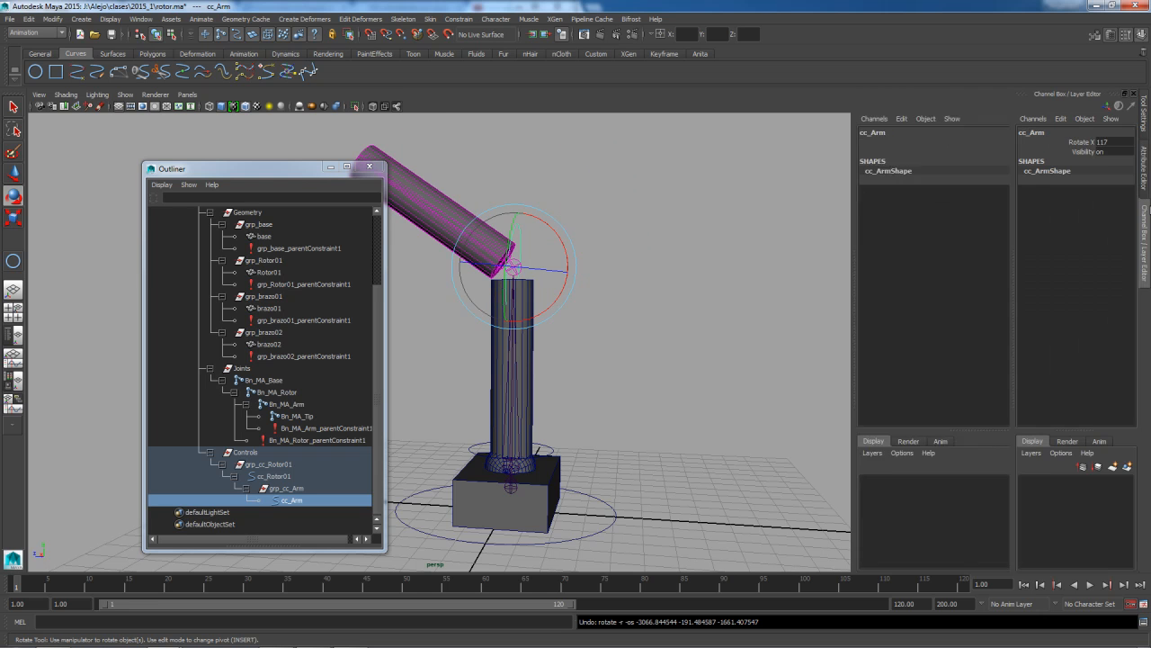
pyautogui.doubleClick(1121, 143)
pyautogui.write('0')
pyautogui.press('Return')
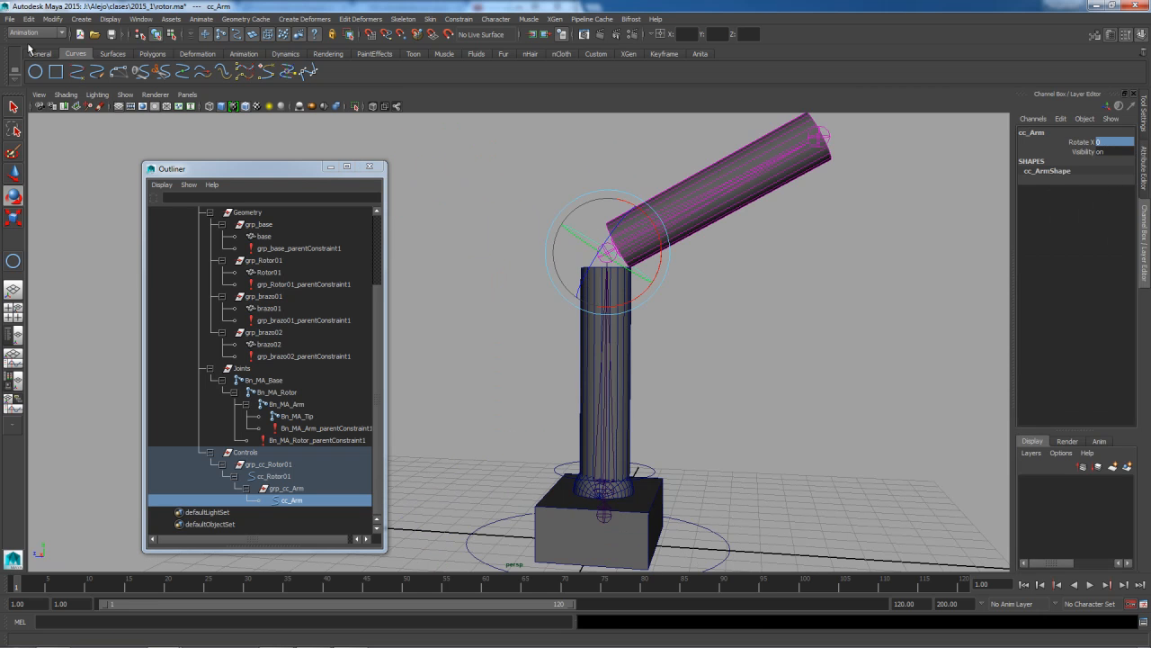
# Tilt the cc_Rotor01 control forward to a Rotate X of -32 and enable that value as its minimum Rot Limit X
pyautogui.click(642, 464)
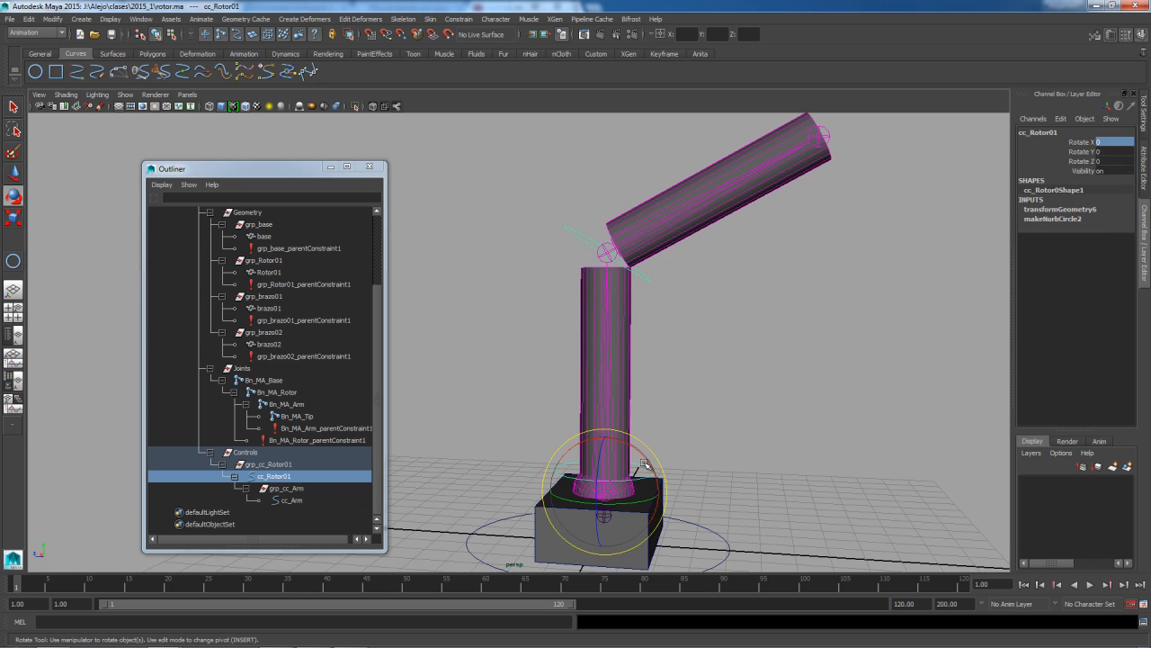
pyautogui.keyDown('alt'); pyautogui.moveTo(687, 439); pyautogui.dragTo(696, 377, button='middle'); pyautogui.keyUp('alt')
pyautogui.keyDown('alt'); pyautogui.moveTo(693, 390); pyautogui.dragTo(706, 394); pyautogui.keyUp('alt')
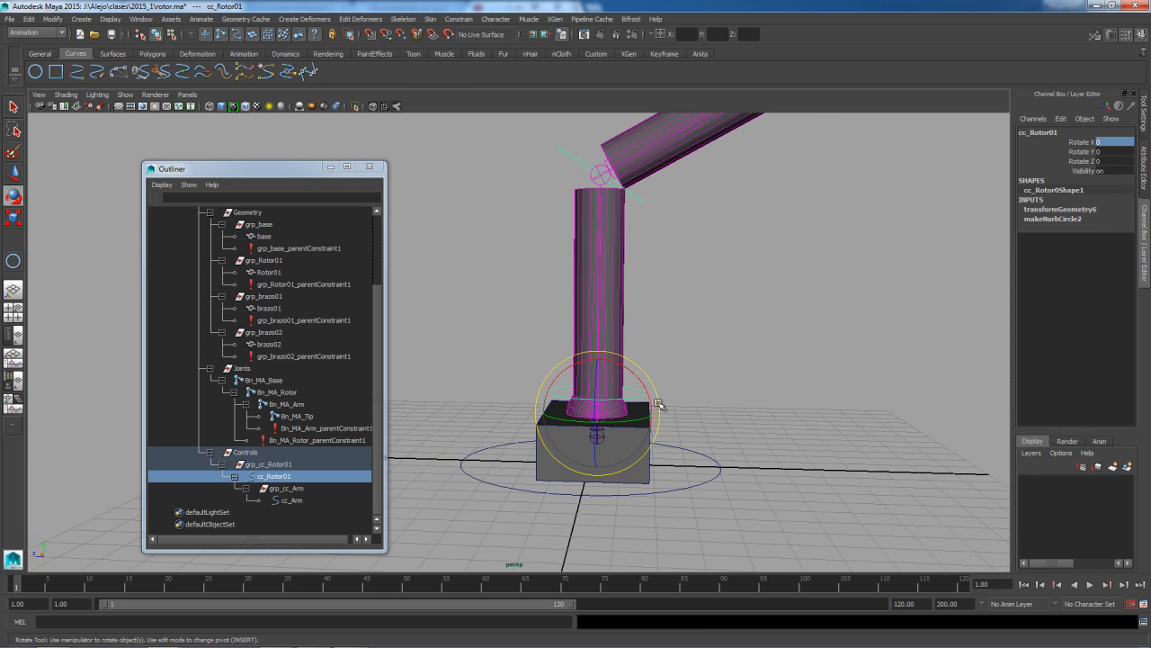
pyautogui.click(1145, 180)
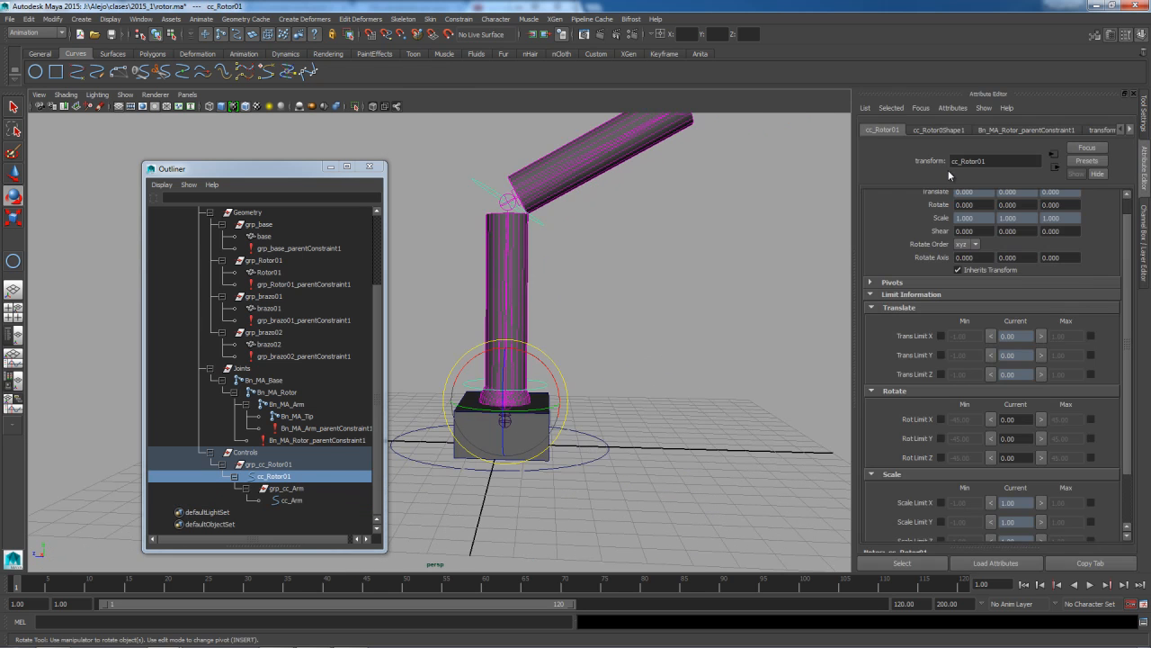
pyautogui.scroll(-1, 955, 390)
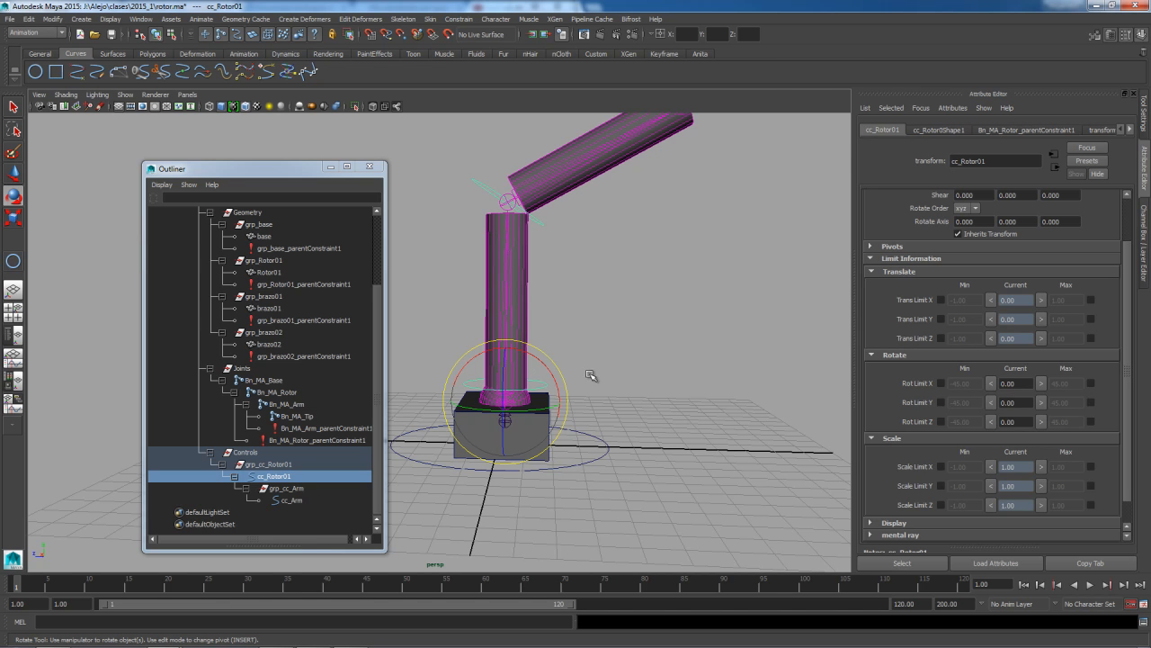
pyautogui.moveTo(540, 361); pyautogui.dragTo(563, 381)
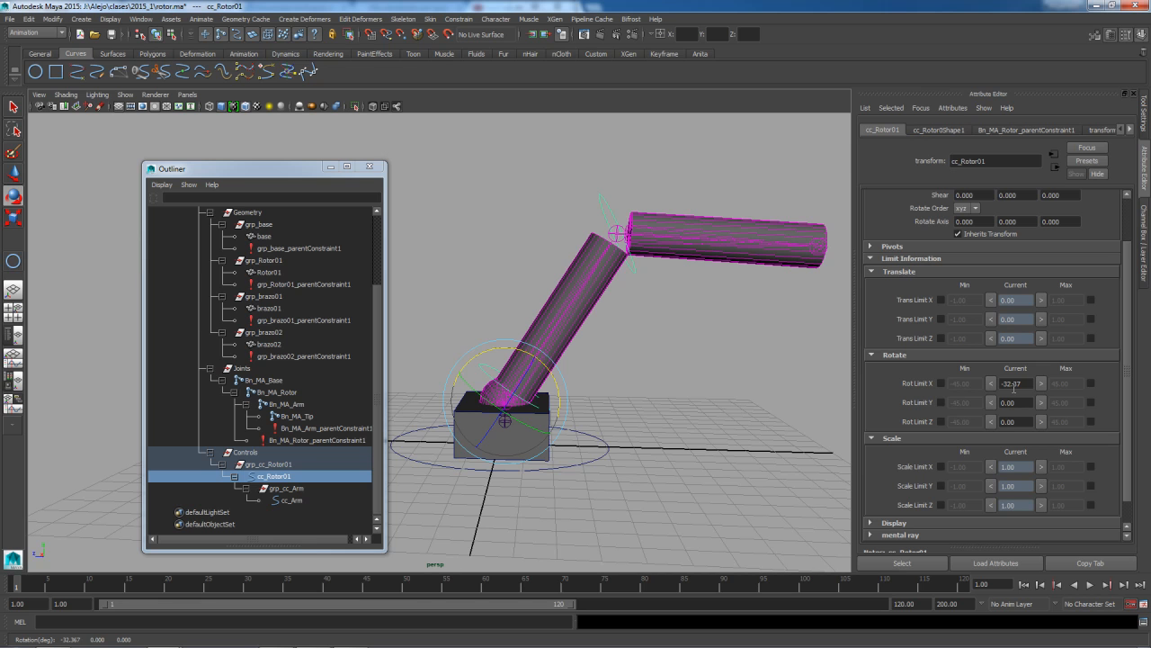
pyautogui.click(1023, 384)
pyautogui.write('-32')
pyautogui.press('Return')
pyautogui.click(941, 383)
# Set cc_Rotor01's current X rotation to 32, enable that value as its maximum Rot Limit X, and reset the rotation to 0
pyautogui.click(1013, 383)
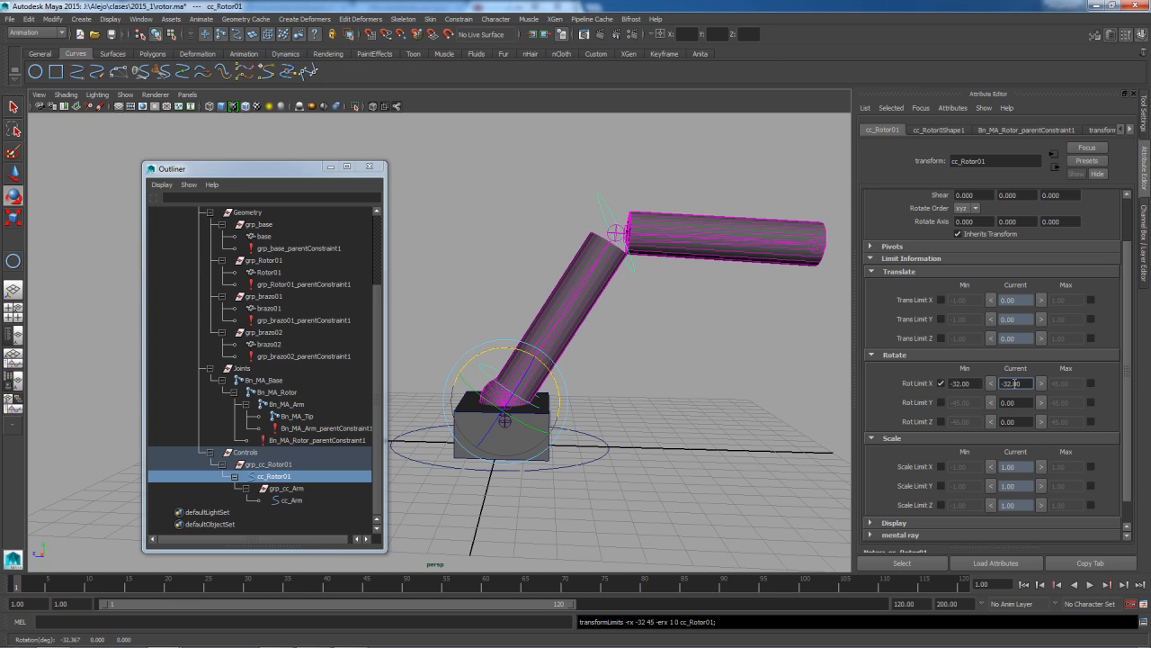
pyautogui.press('Return')
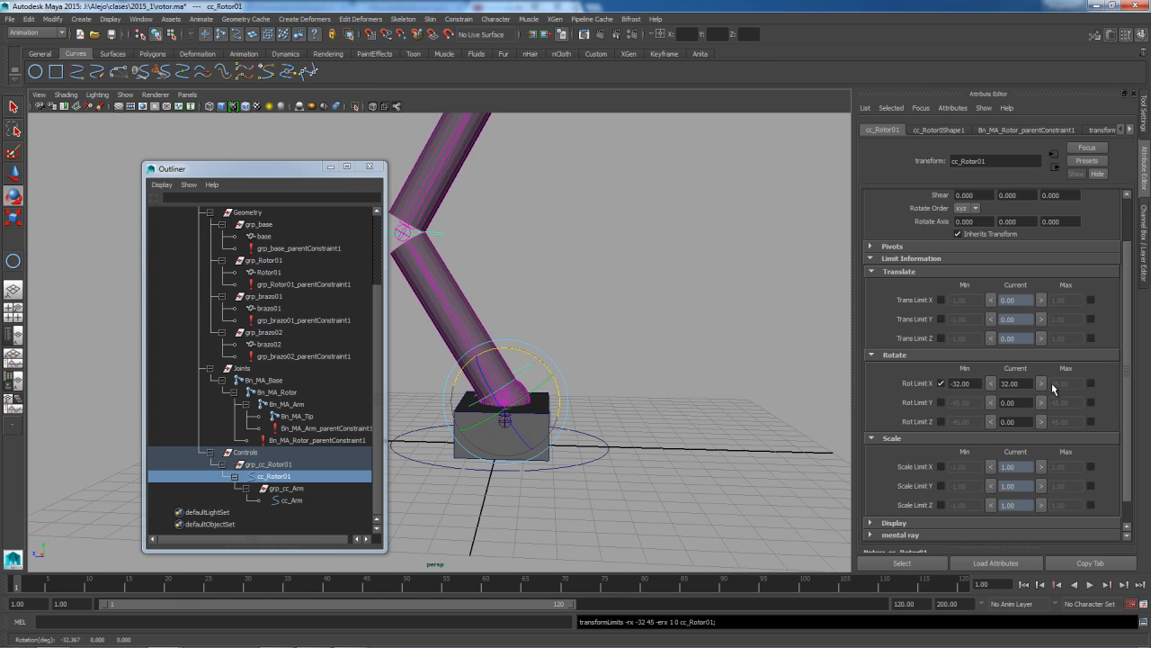
pyautogui.click(1090, 383)
pyautogui.click(1012, 383)
pyautogui.write('0')
pyautogui.press('Return')
# Reuse the 32.00 limit as cc_Rotor01's current Z rotation and enable that value as its maximum Rot Limit Z
pyautogui.click(1076, 383)
pyautogui.hotkey('ctrl', 'c')
pyautogui.click(1023, 421)
pyautogui.hotkey('ctrl', 'v')
pyautogui.click(1041, 422)
pyautogui.hotkey('ctrl', 'v')
pyautogui.press('Return')
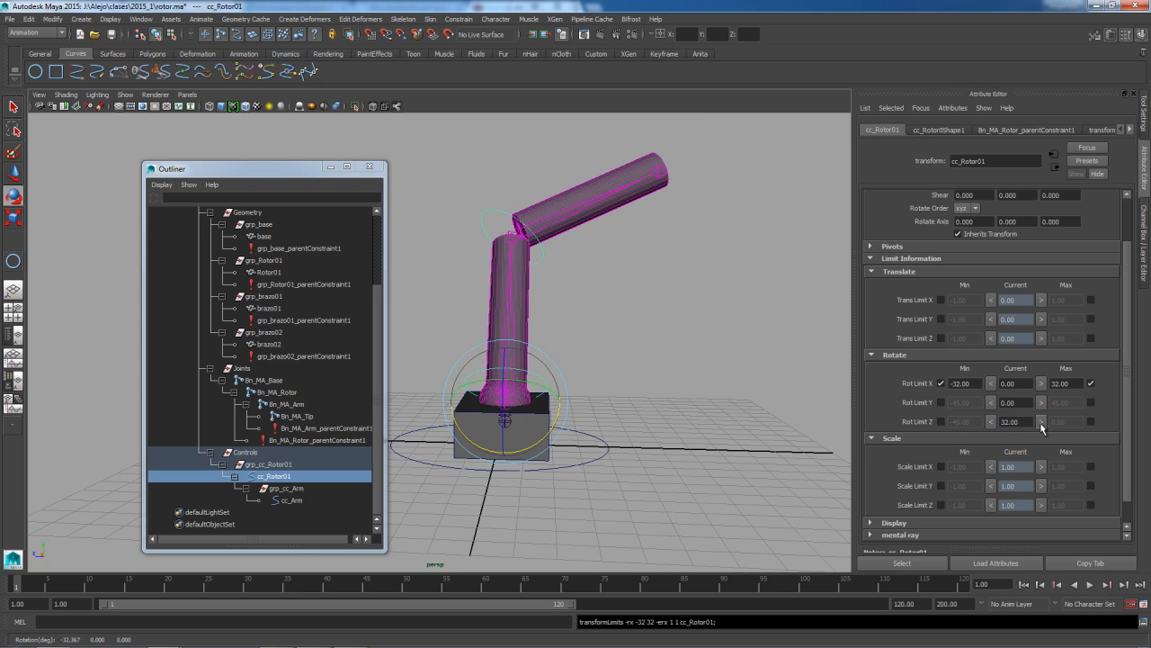
pyautogui.keyDown('alt'); pyautogui.moveTo(737, 432); pyautogui.dragTo(642, 423); pyautogui.keyUp('alt')
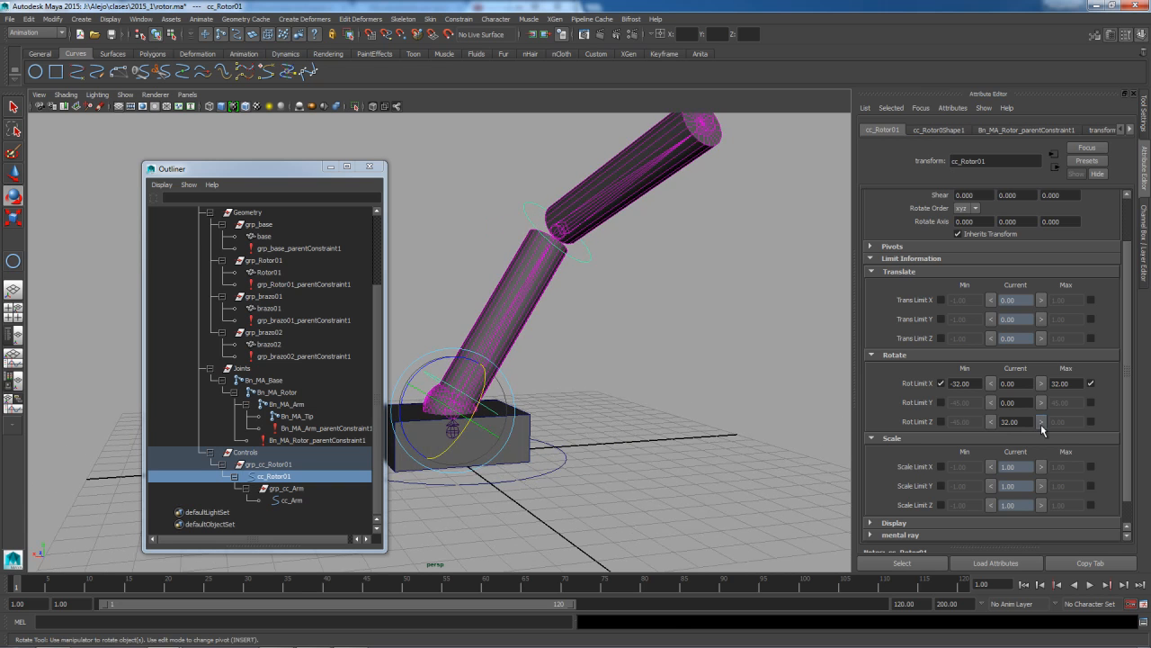
pyautogui.click(1090, 420)
# Set cc_Rotor01's current Z rotation to -32, enable that value as its minimum Rot Limit Z, and reset the rotation to 0
pyautogui.click(1011, 422)
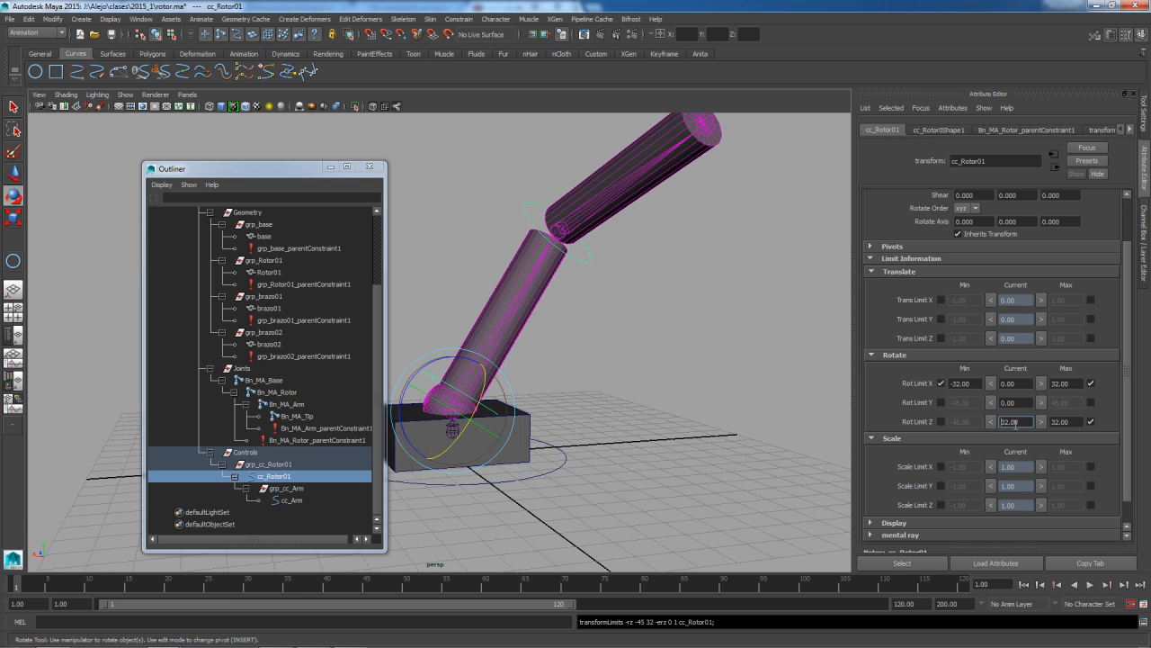
pyautogui.write('-32')
pyautogui.press('Return')
pyautogui.click(941, 421)
pyautogui.moveTo(1021, 424); pyautogui.dragTo(973, 425)
pyautogui.write('0')
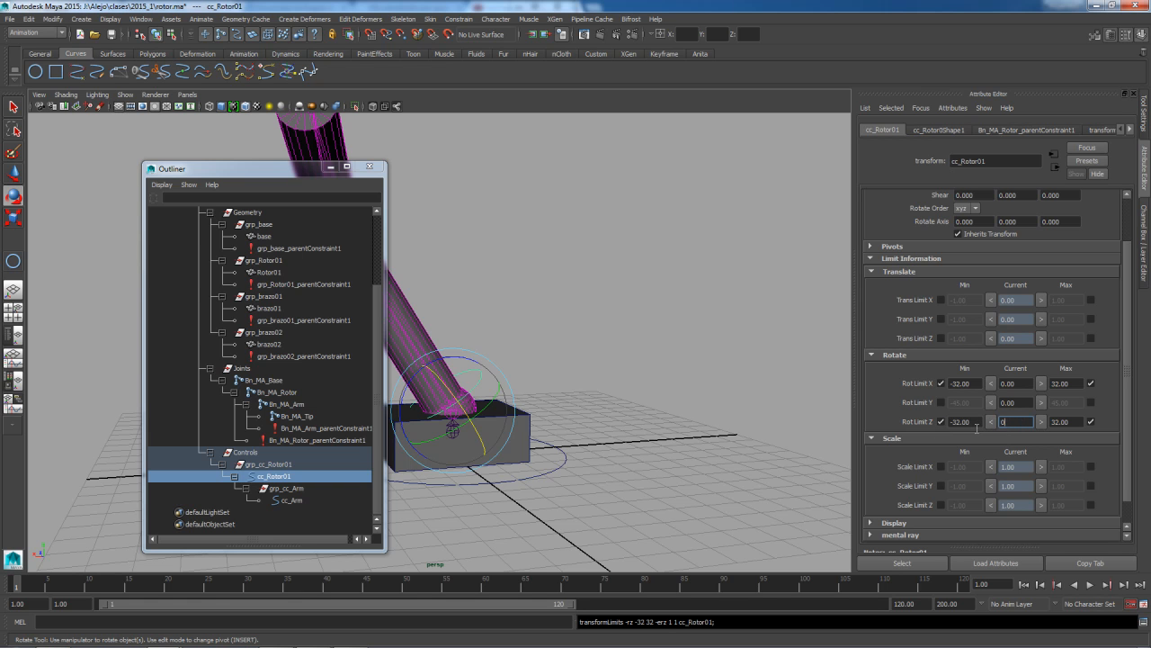
pyautogui.press('Return')
# Test cc_Rotor01's limited rotation by turning it in several directions, and undo the test rotations
pyautogui.keyDown('alt'); pyautogui.moveTo(664, 398); pyautogui.dragTo(756, 367, button='middle'); pyautogui.keyUp('alt')
pyautogui.keyDown('alt'); pyautogui.moveTo(654, 401); pyautogui.dragTo(669, 415); pyautogui.keyUp('alt')
pyautogui.moveTo(587, 359); pyautogui.dragTo(580, 391)
pyautogui.moveTo(526, 341); pyautogui.dragTo(520, 412)
pyautogui.moveTo(587, 397)
pyautogui.mouseDown()
pyautogui.moveTo(480, 457)
pyautogui.moveTo(423, 414)
pyautogui.moveTo(594, 342)
pyautogui.moveTo(530, 403)
pyautogui.moveTo(647, 408)
pyautogui.moveTo(575, 355)
pyautogui.moveTo(581, 403)
pyautogui.mouseUp()
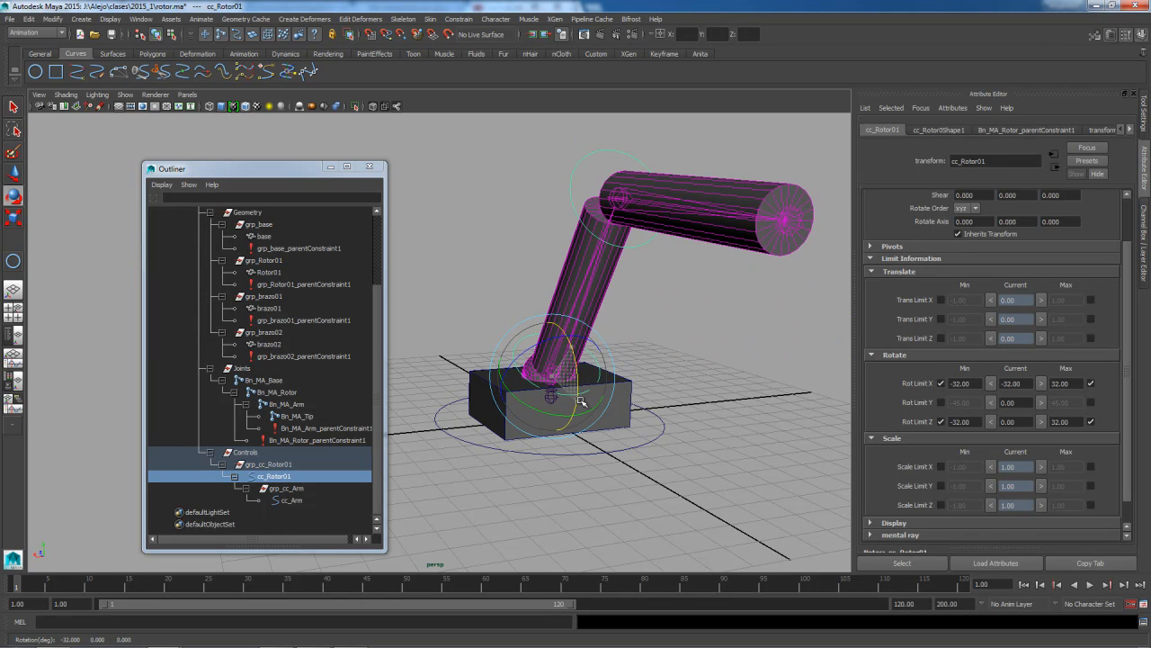
pyautogui.moveTo(534, 349)
pyautogui.mouseDown()
pyautogui.moveTo(544, 356)
pyautogui.moveTo(515, 356)
pyautogui.mouseUp()
pyautogui.hotkey('ctrl', 'z')
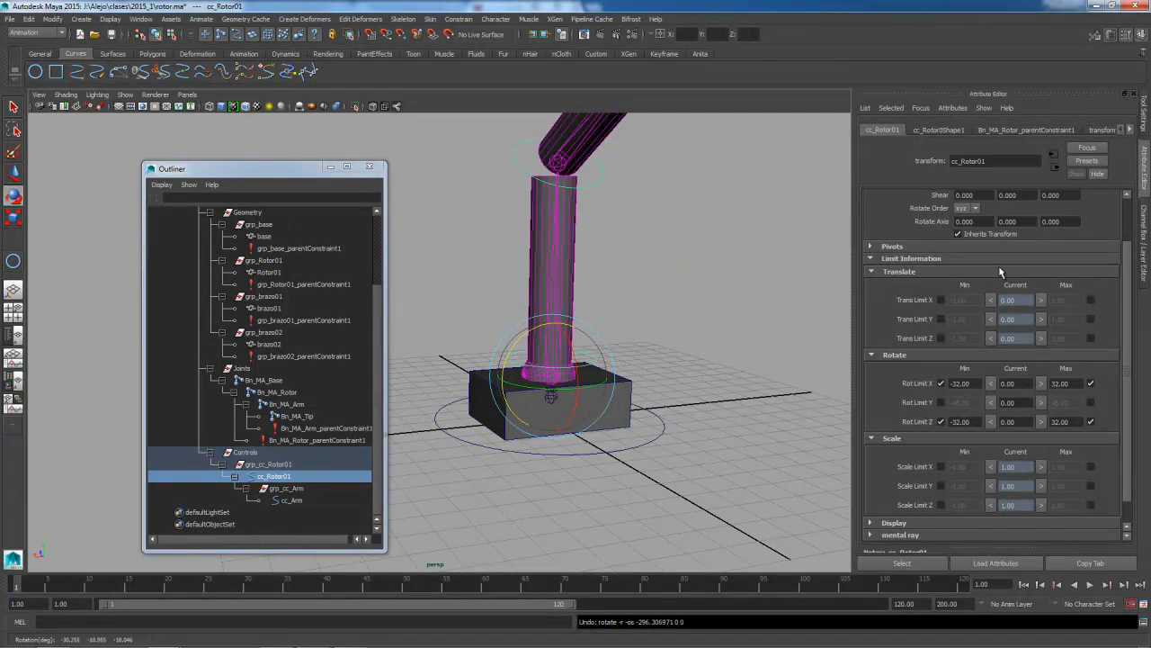
# Lock and hide the Translate, Rotate and Scale channels of the MechanicalArm_CharacterSet group
pyautogui.click(1144, 236)
pyautogui.click(768, 305)
pyautogui.keyDown('alt'); pyautogui.moveTo(593, 360); pyautogui.dragTo(626, 390); pyautogui.keyUp('alt')
pyautogui.scroll(-4, 681, 347)
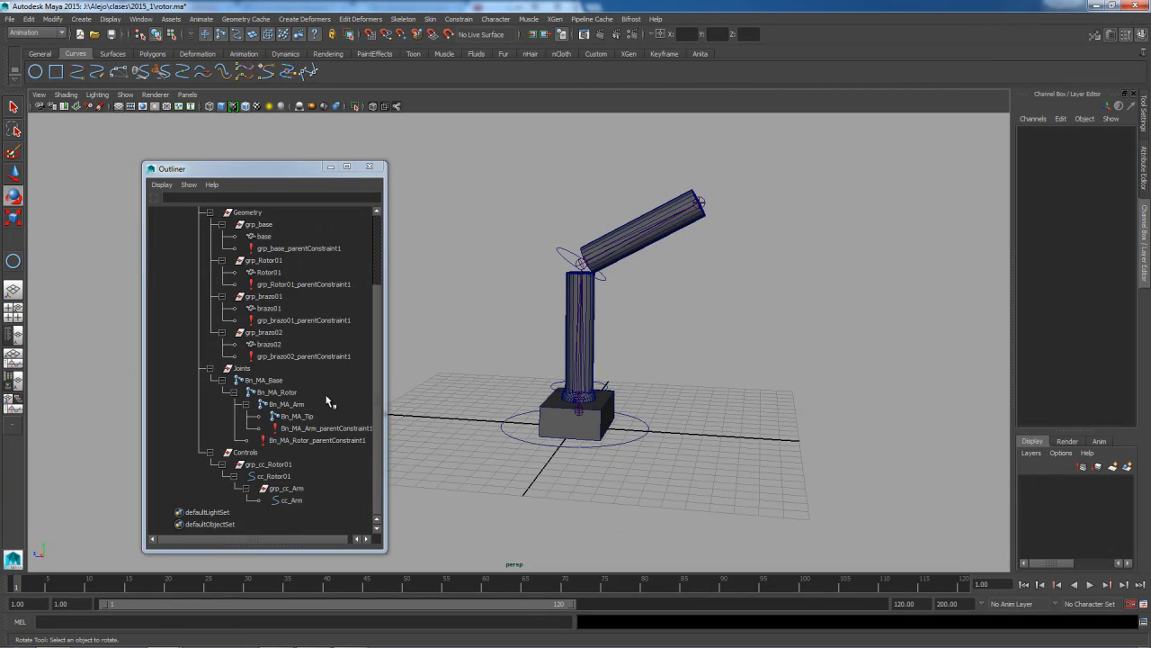
pyautogui.scroll(3, 324, 372)
pyautogui.scroll(-3, 322, 371)
pyautogui.scroll(3, 318, 365)
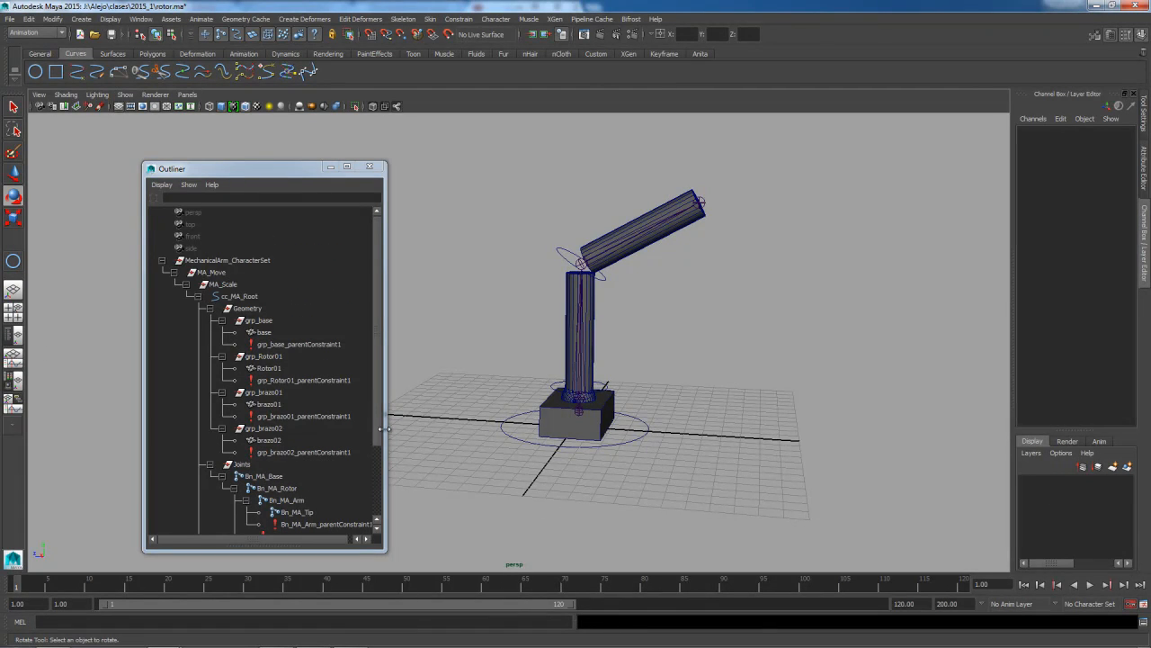
pyautogui.moveTo(382, 429); pyautogui.dragTo(429, 429)
pyautogui.click(226, 261)
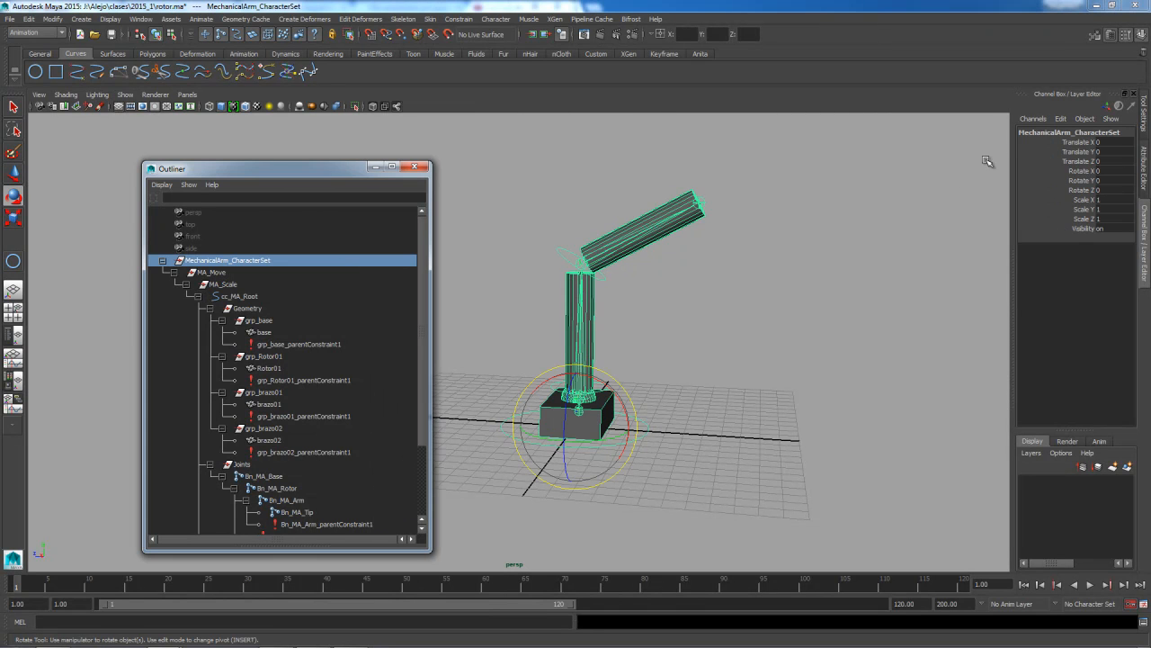
pyautogui.moveTo(1084, 143); pyautogui.dragTo(1077, 221)
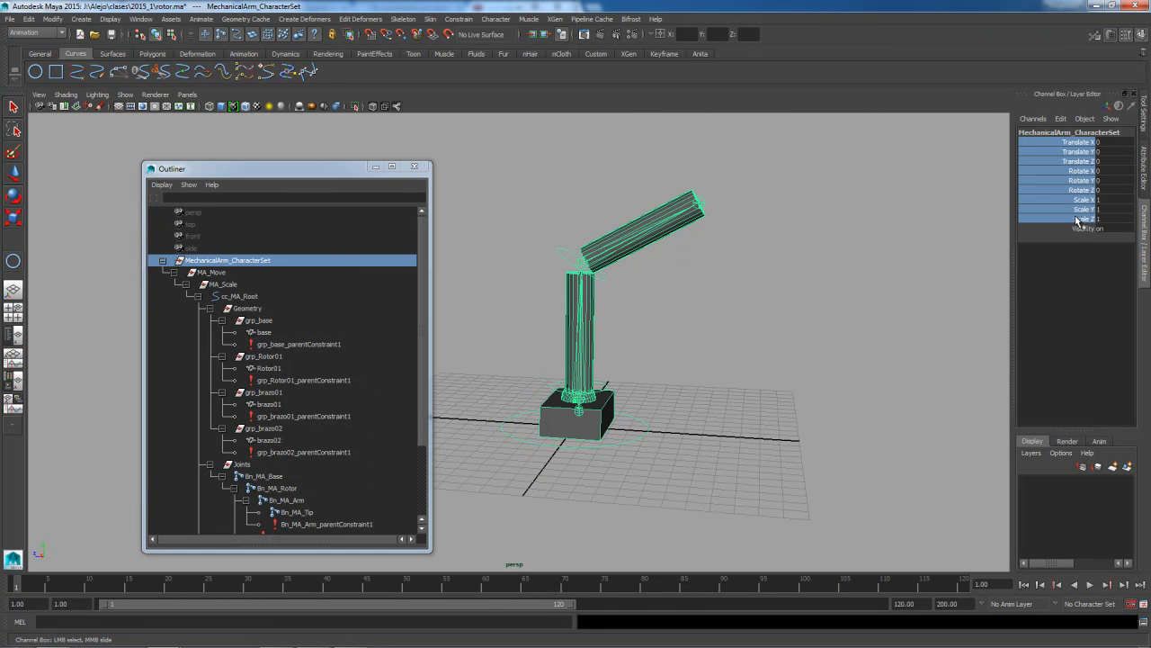
pyautogui.rightClick(1078, 221)
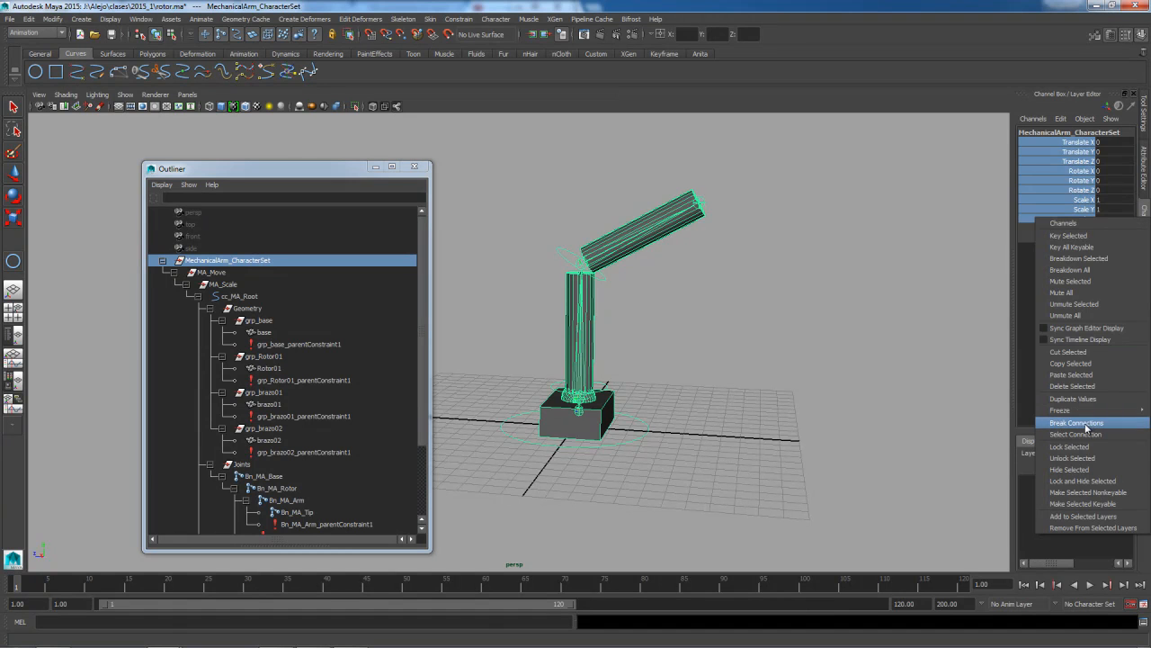
pyautogui.click(1083, 481)
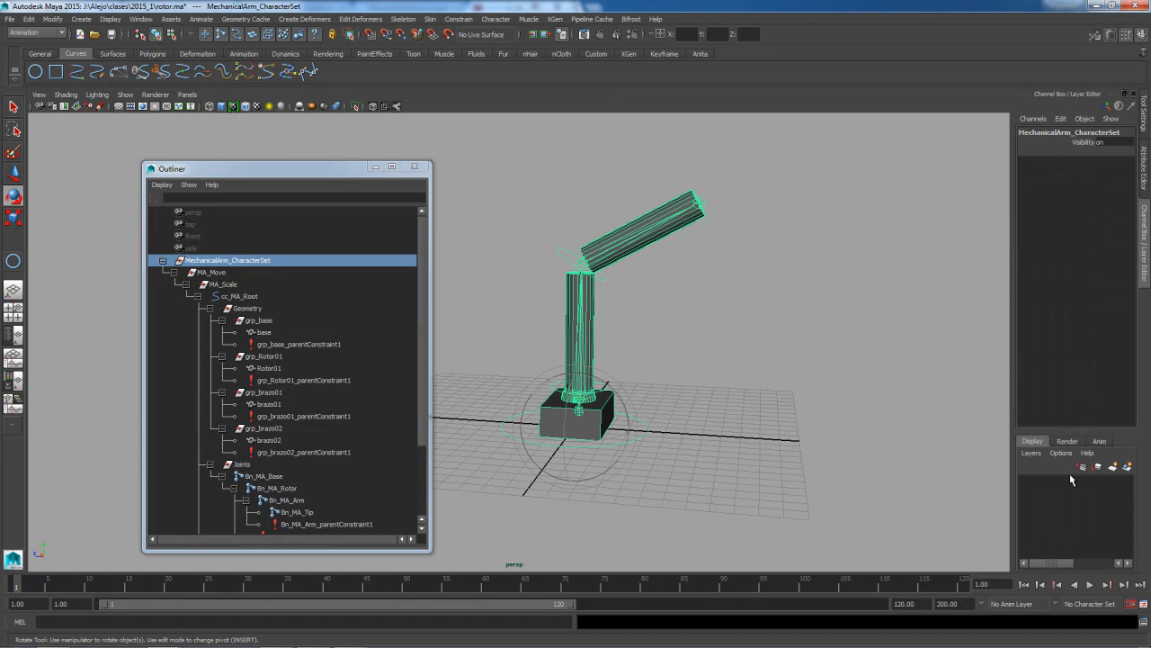
# Lock and hide the Scale X, Y and Z channels of the MA_Move group
pyautogui.click(219, 273)
pyautogui.moveTo(1083, 200); pyautogui.dragTo(1080, 220)
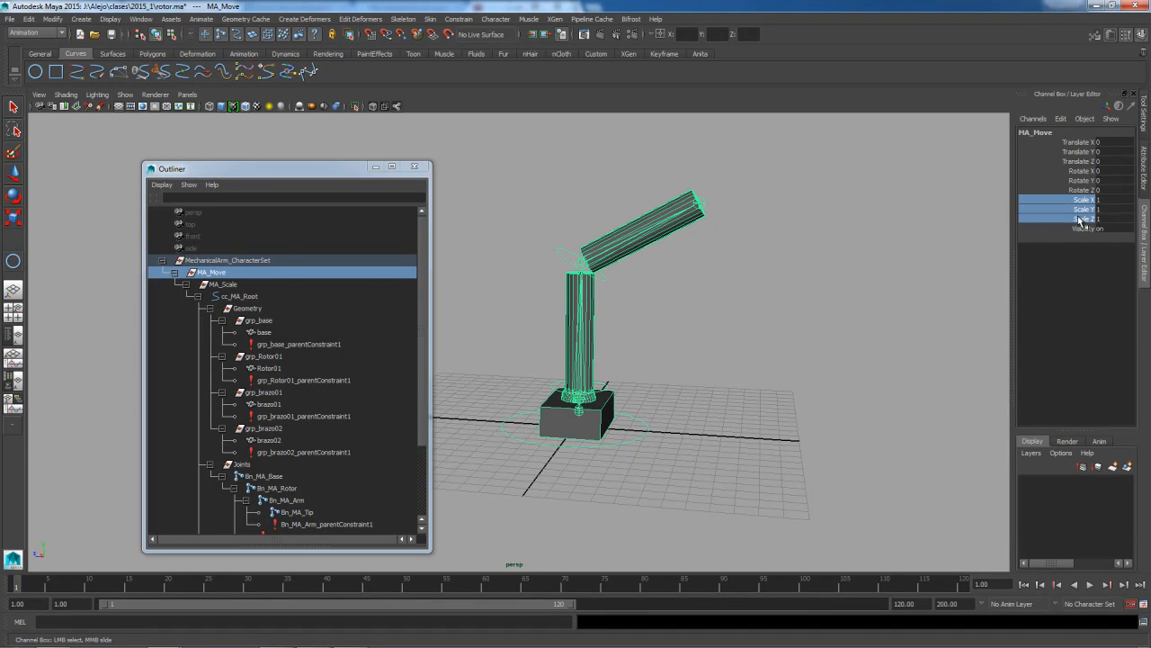
pyautogui.rightClick(1079, 220)
pyautogui.click(1078, 482)
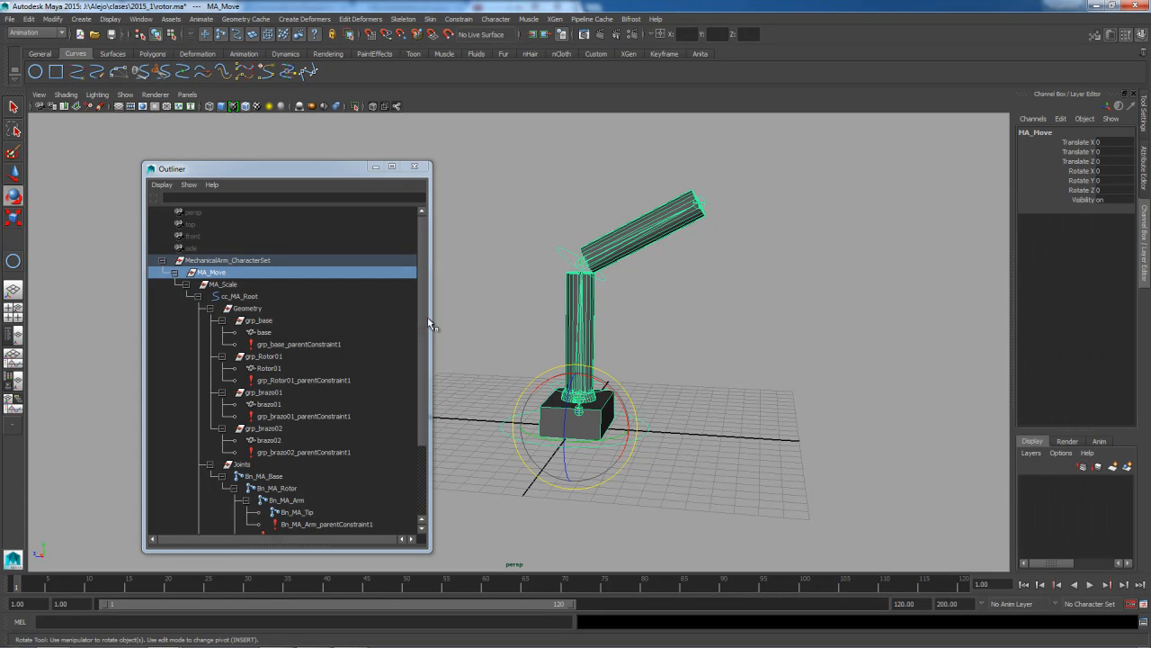
# Lock and hide the Translate and Rotate channels of the MA_Scale group, keeping its Scale and Visibility channels
pyautogui.click(223, 284)
pyautogui.moveTo(1076, 142); pyautogui.dragTo(1070, 192)
pyautogui.rightClick(1071, 192)
pyautogui.click(1090, 458)
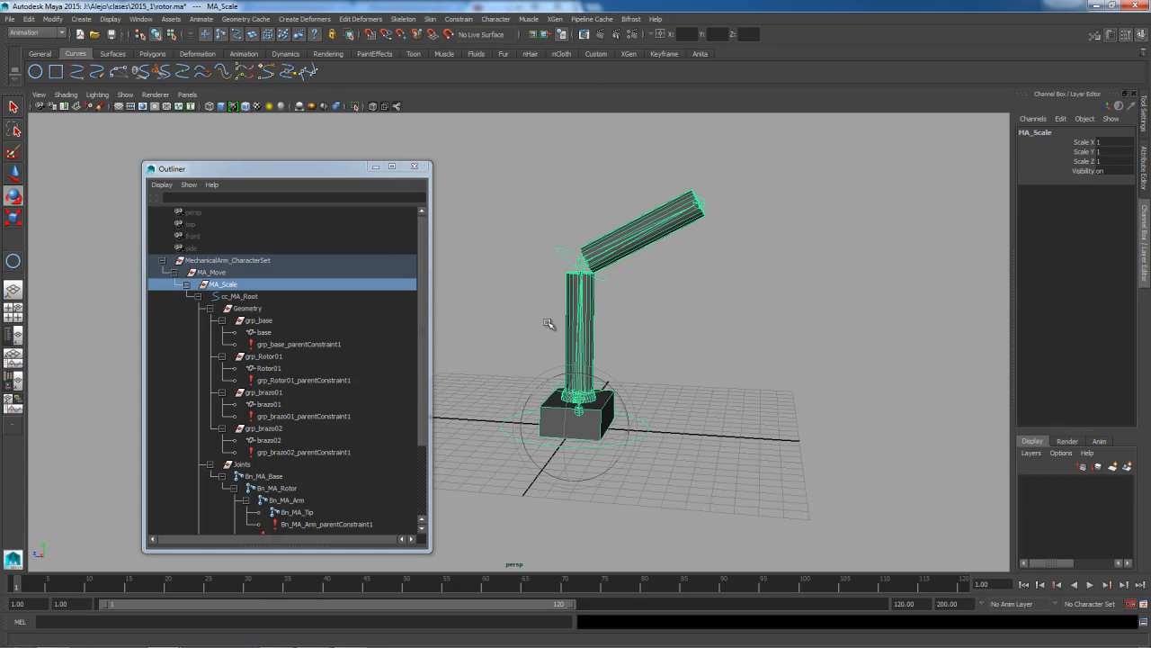
pyautogui.click(242, 297)
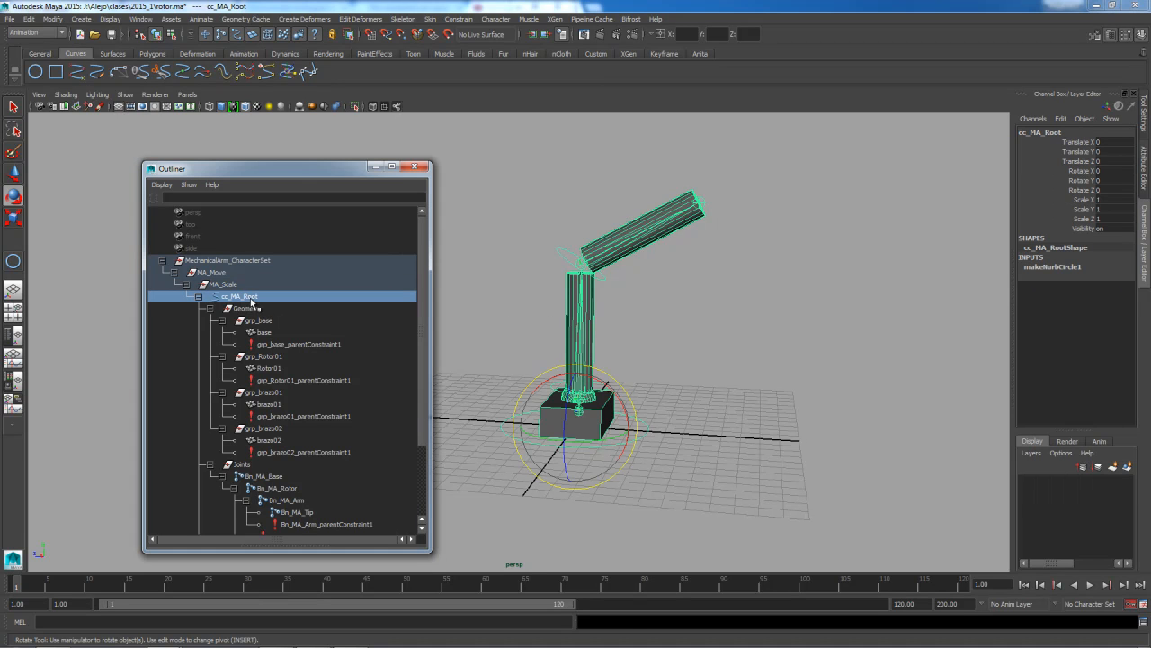
pyautogui.keyDown('alt'); pyautogui.moveTo(656, 413); pyautogui.dragTo(710, 380); pyautogui.keyUp('alt')
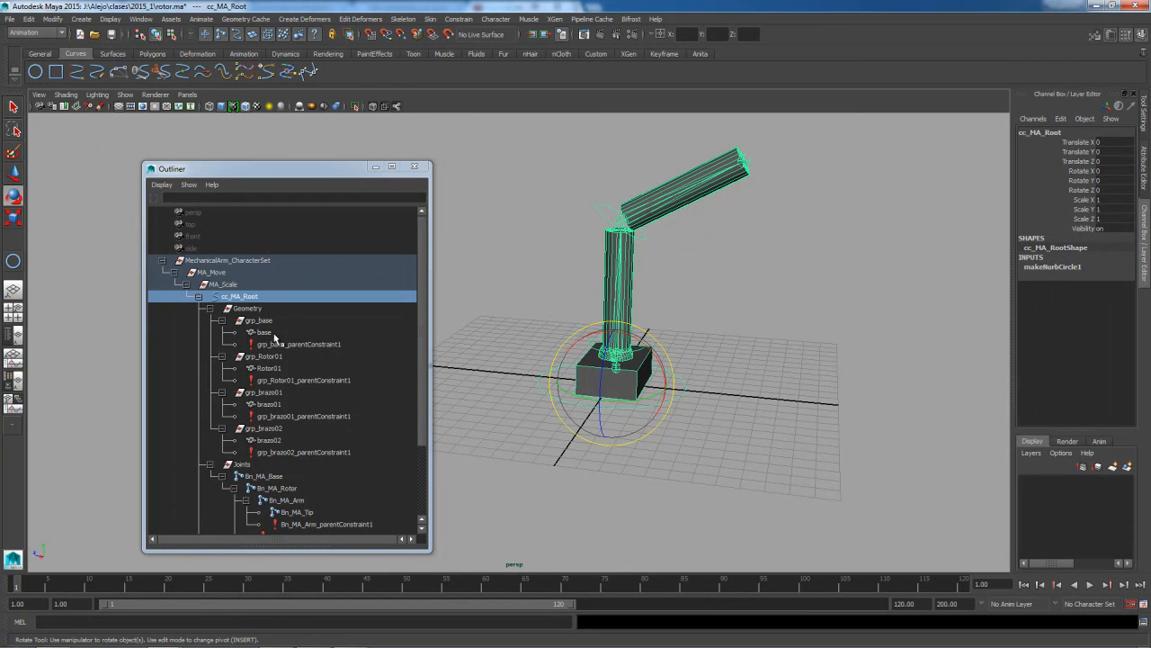
pyautogui.click(208, 309)
pyautogui.click(210, 309)
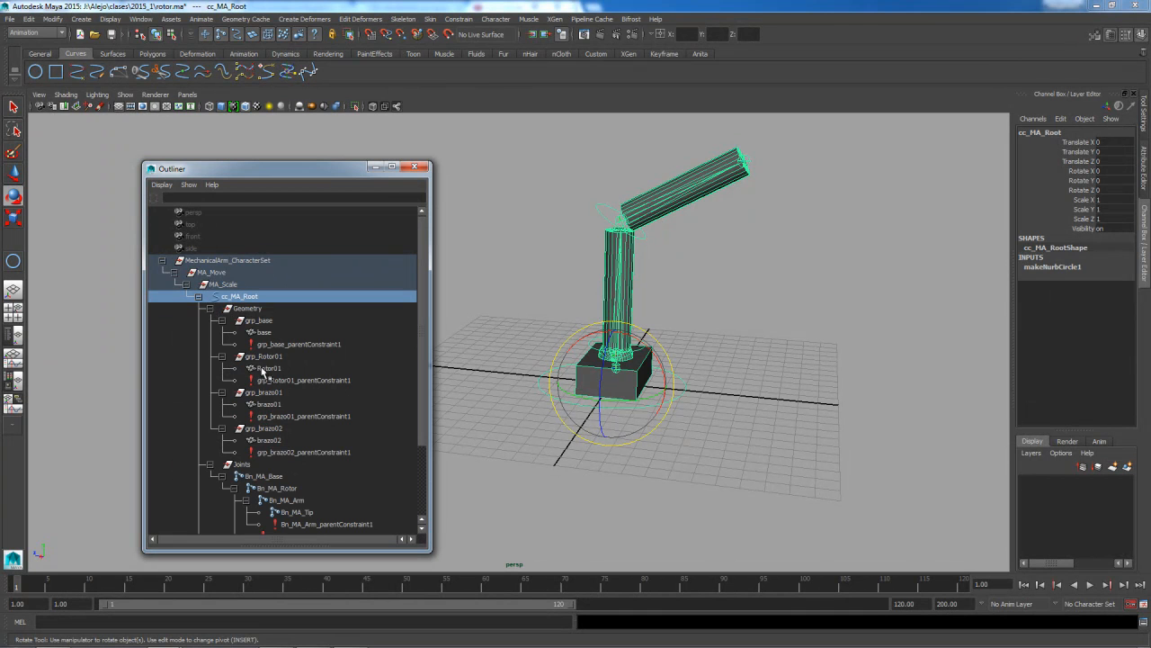
# Turn off the visibility of the Joints group and hide its Translate, Rotate and Scale channels
pyautogui.click(250, 465)
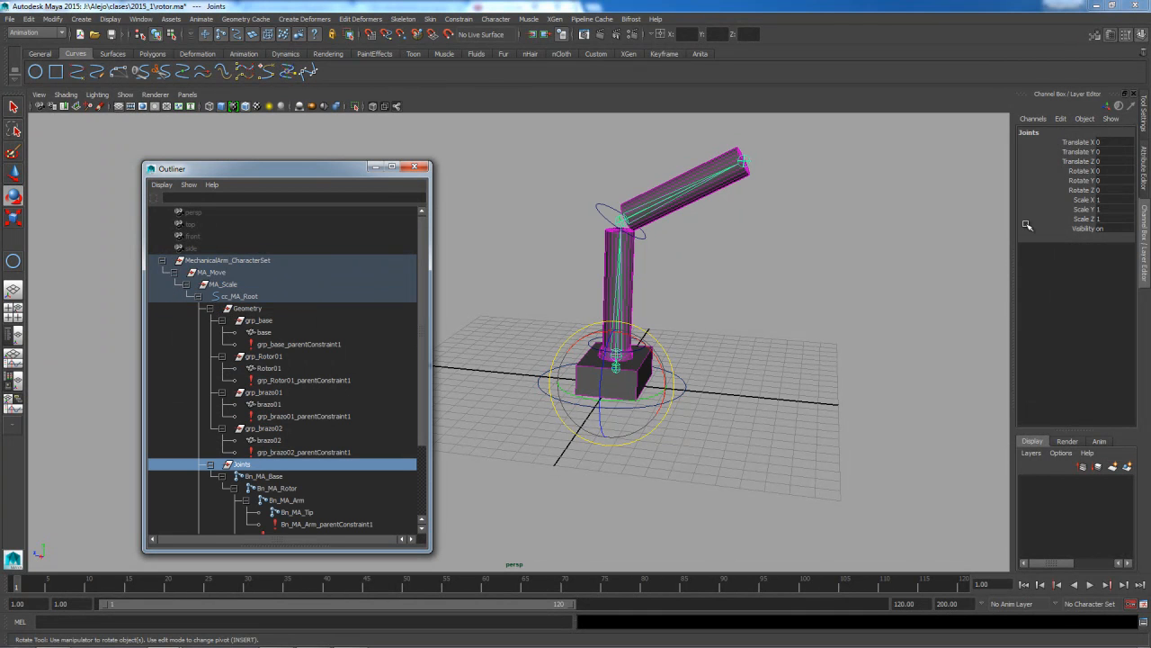
pyautogui.click(1111, 229)
pyautogui.write('0')
pyautogui.press('Return')
pyautogui.moveTo(1077, 144); pyautogui.dragTo(1084, 226)
pyautogui.rightClick(1084, 225)
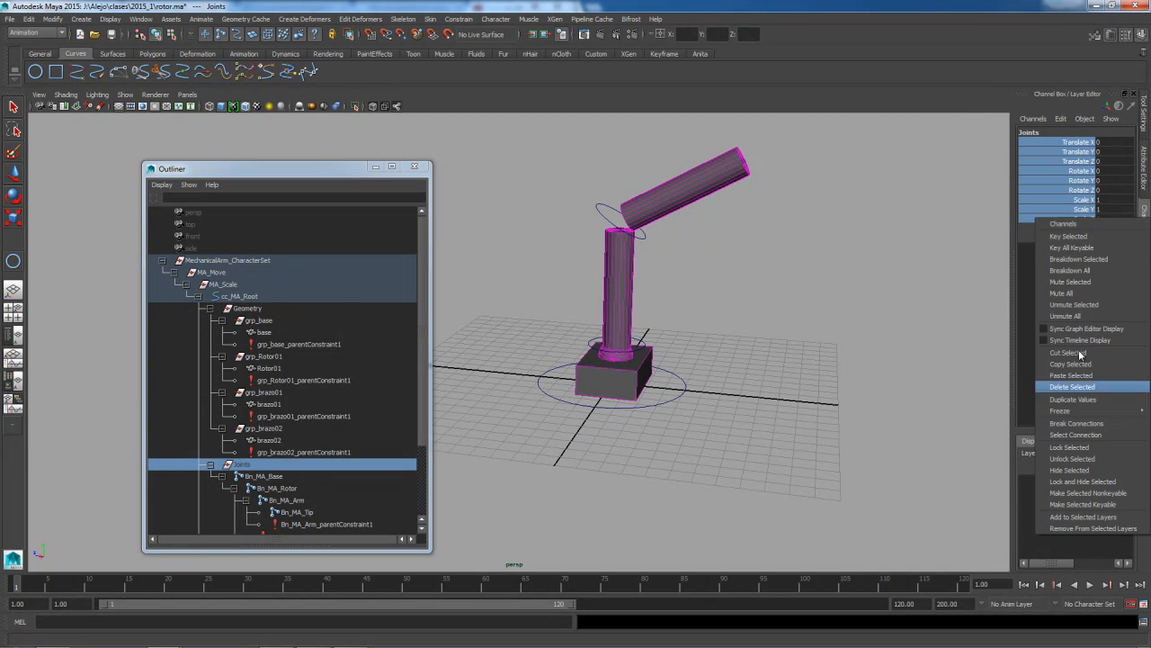
pyautogui.click(1076, 471)
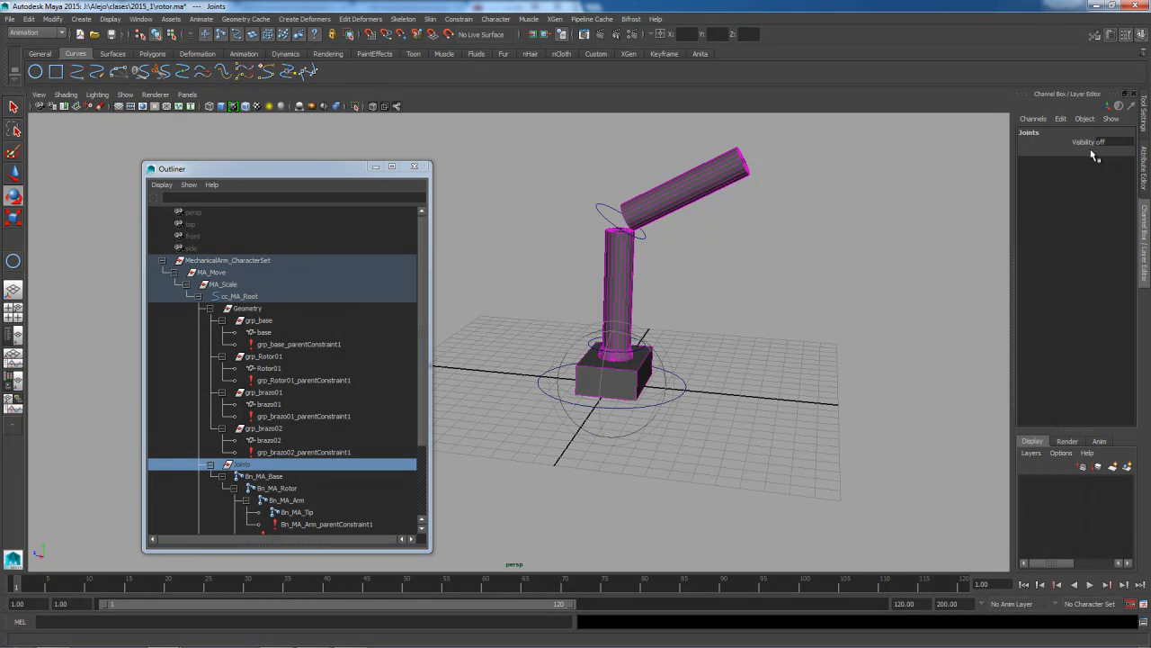
# Lock and hide the Translate, Rotate and Scale channels of Geometry, its four part groups, Controls, grp_cc_Rotor01 and grp_cc_Arm together
pyautogui.click(528, 397)
pyautogui.moveTo(420, 364); pyautogui.dragTo(423, 457)
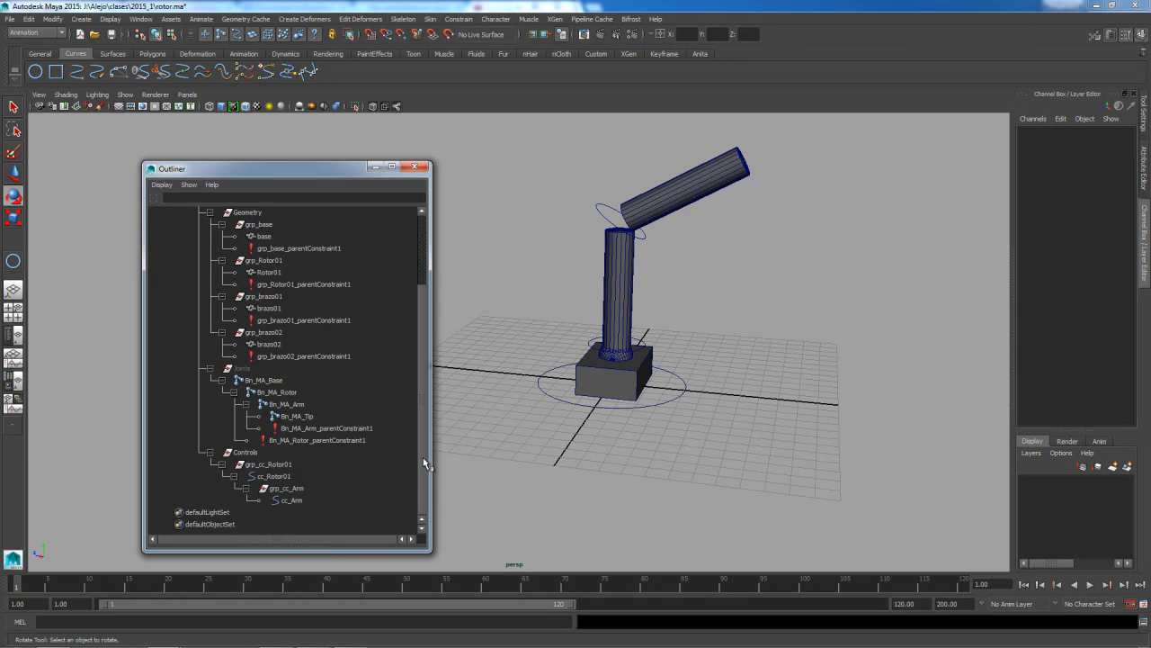
pyautogui.scroll(3, 322, 380)
pyautogui.click(248, 308)
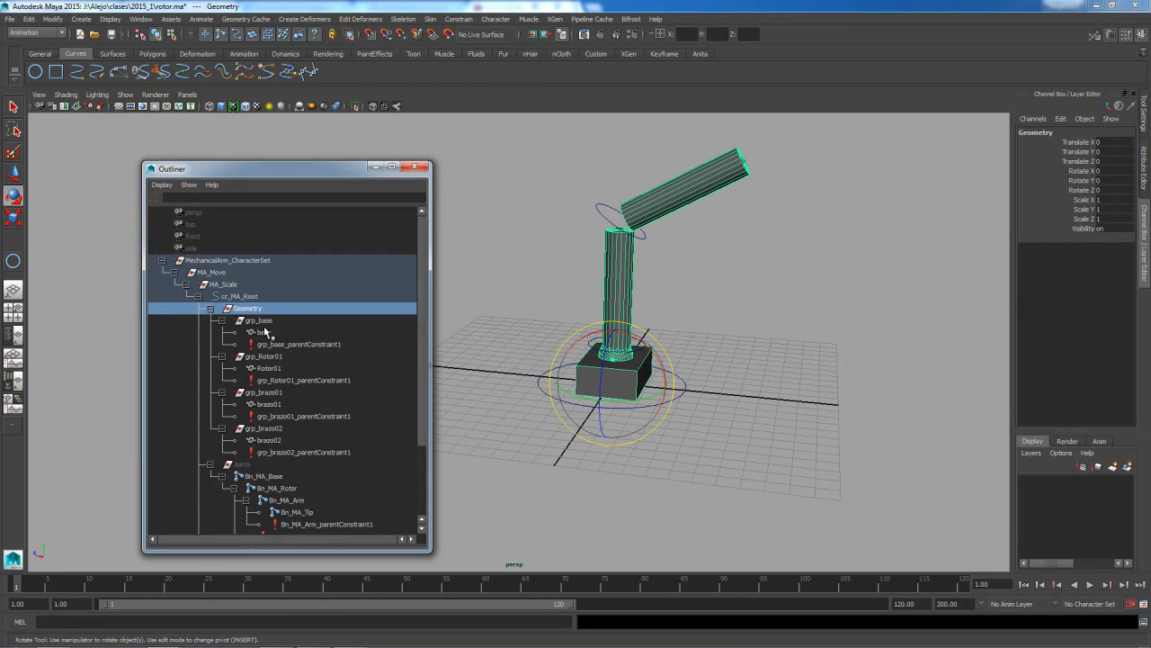
pyautogui.click(261, 321)
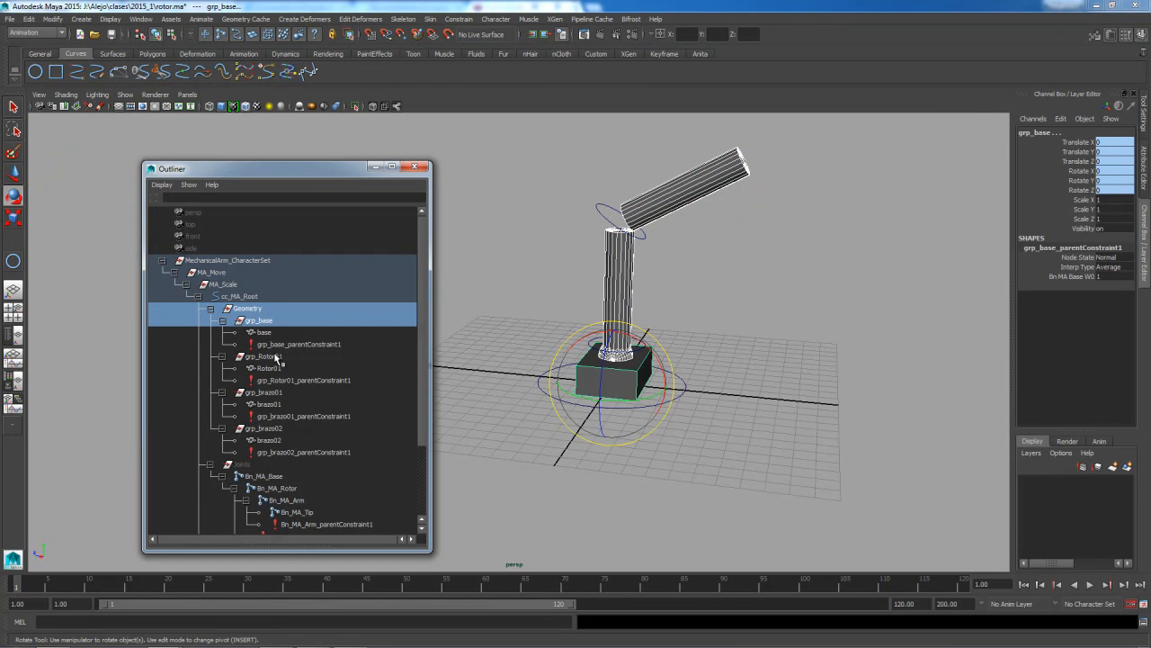
pyautogui.keyDown('ctrl'); pyautogui.click(275, 357); pyautogui.keyUp('ctrl')
pyautogui.keyDown('ctrl'); pyautogui.click(275, 393); pyautogui.keyUp('ctrl')
pyautogui.keyDown('ctrl'); pyautogui.click(270, 430); pyautogui.keyUp('ctrl')
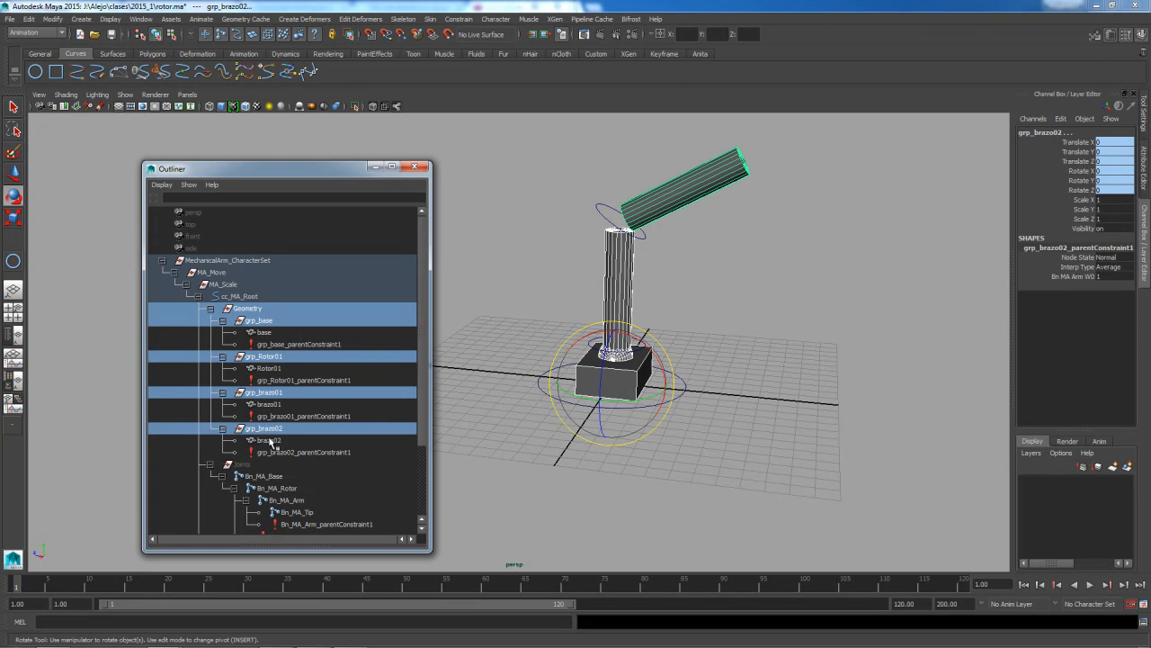
pyautogui.moveTo(421, 369); pyautogui.dragTo(413, 441)
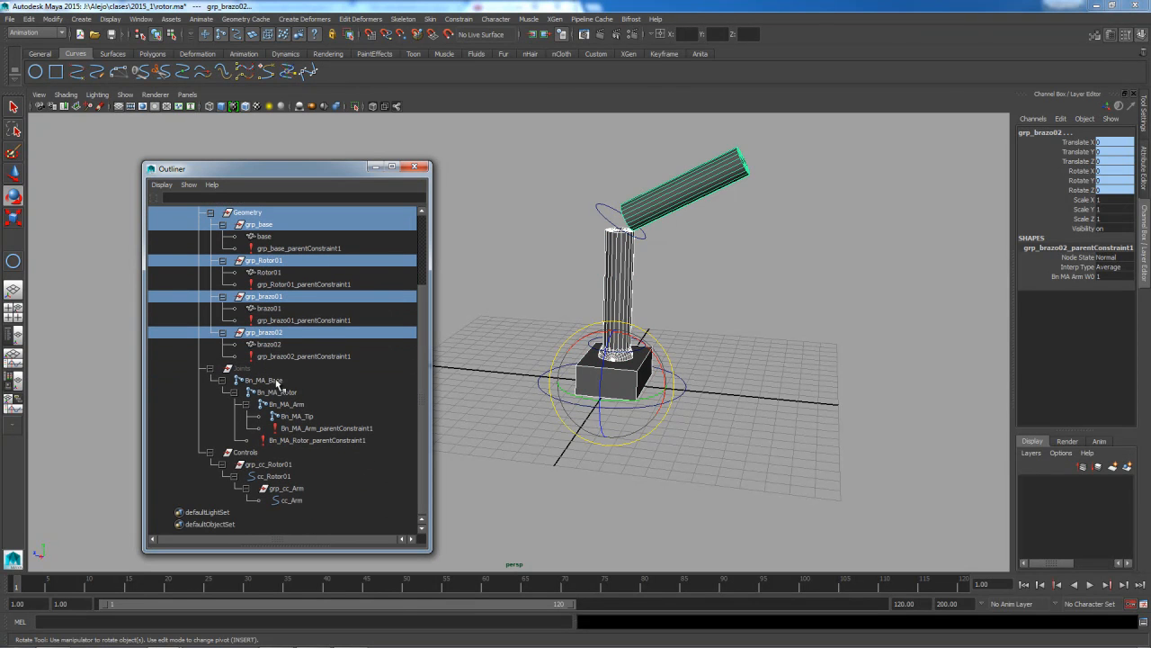
pyautogui.keyDown('ctrl'); pyautogui.click(262, 454); pyautogui.keyUp('ctrl')
pyautogui.keyDown('ctrl'); pyautogui.click(272, 465); pyautogui.keyUp('ctrl')
pyautogui.keyDown('ctrl'); pyautogui.click(282, 488); pyautogui.keyUp('ctrl')
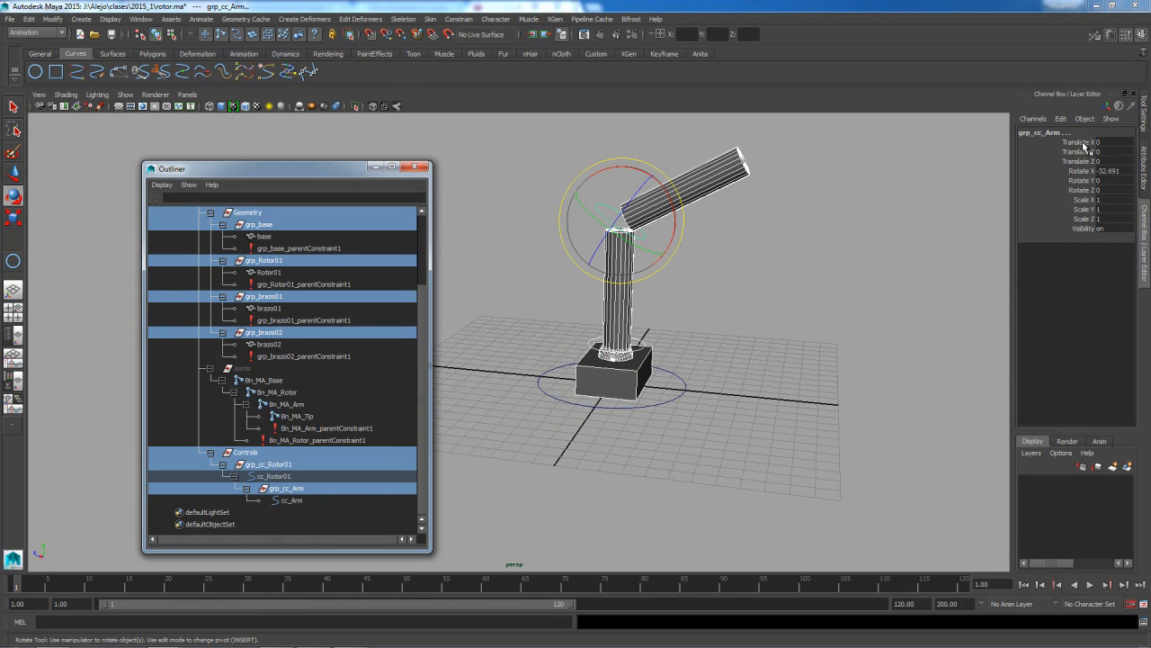
pyautogui.moveTo(1082, 144); pyautogui.dragTo(1079, 220)
pyautogui.rightClick(1079, 221)
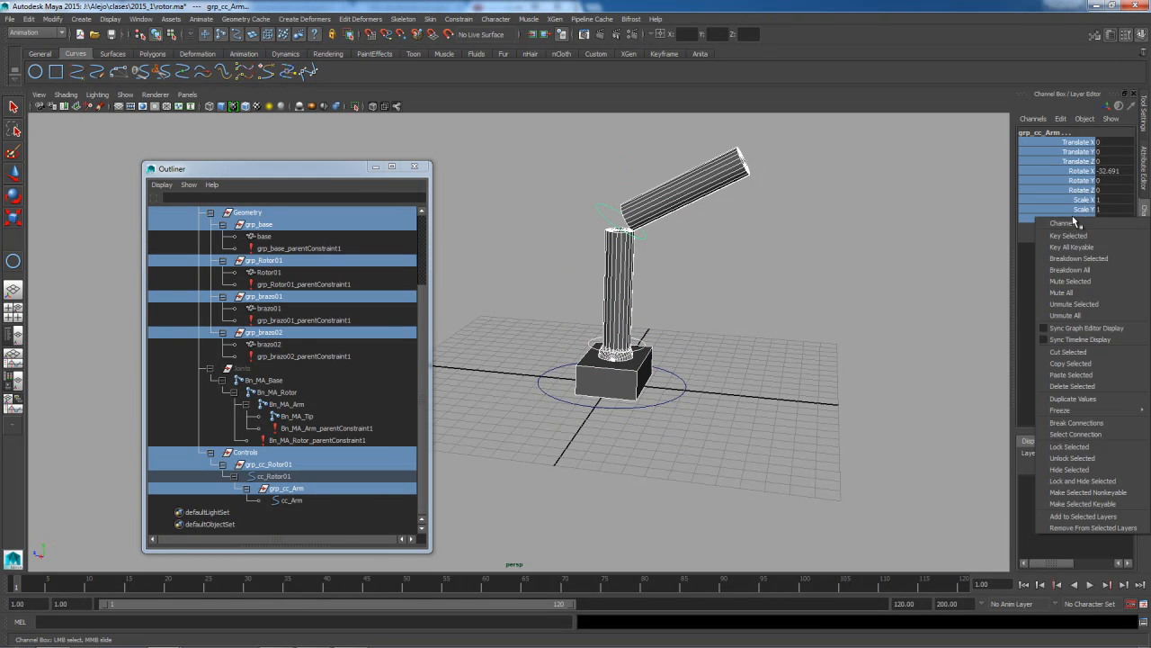
pyautogui.click(1079, 480)
pyautogui.click(790, 353)
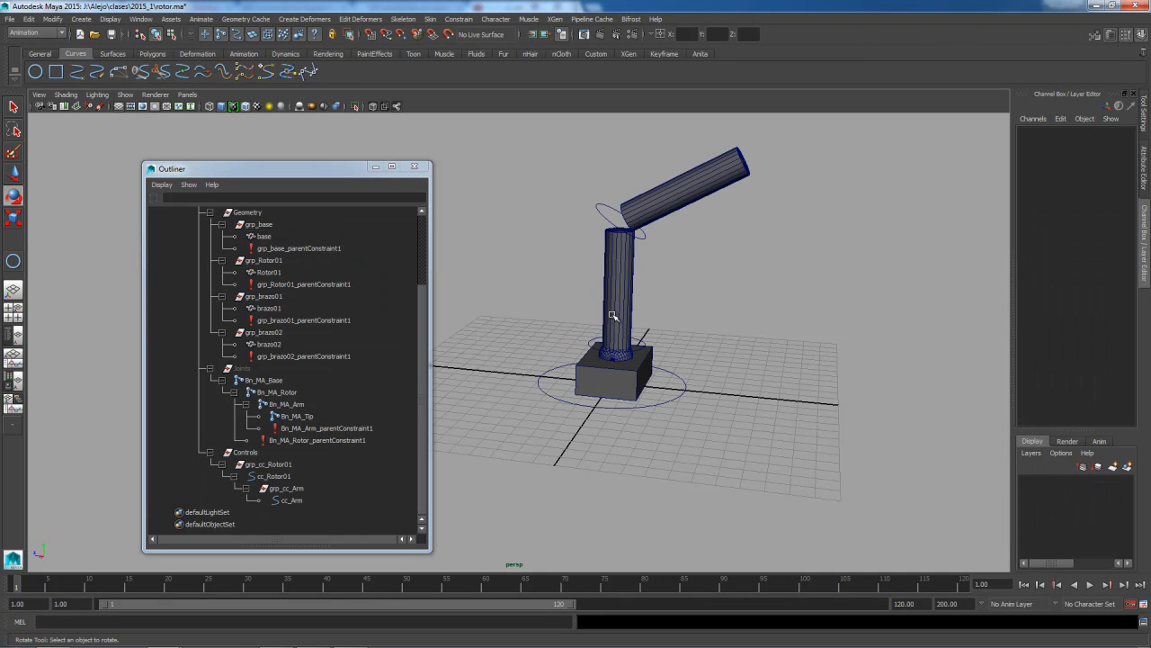
# Enable drawing overrides on the brazo02 shape and set its display type to Reference
pyautogui.scroll(3, 682, 323)
pyautogui.scroll(-3, 682, 319)
pyautogui.click(673, 190)
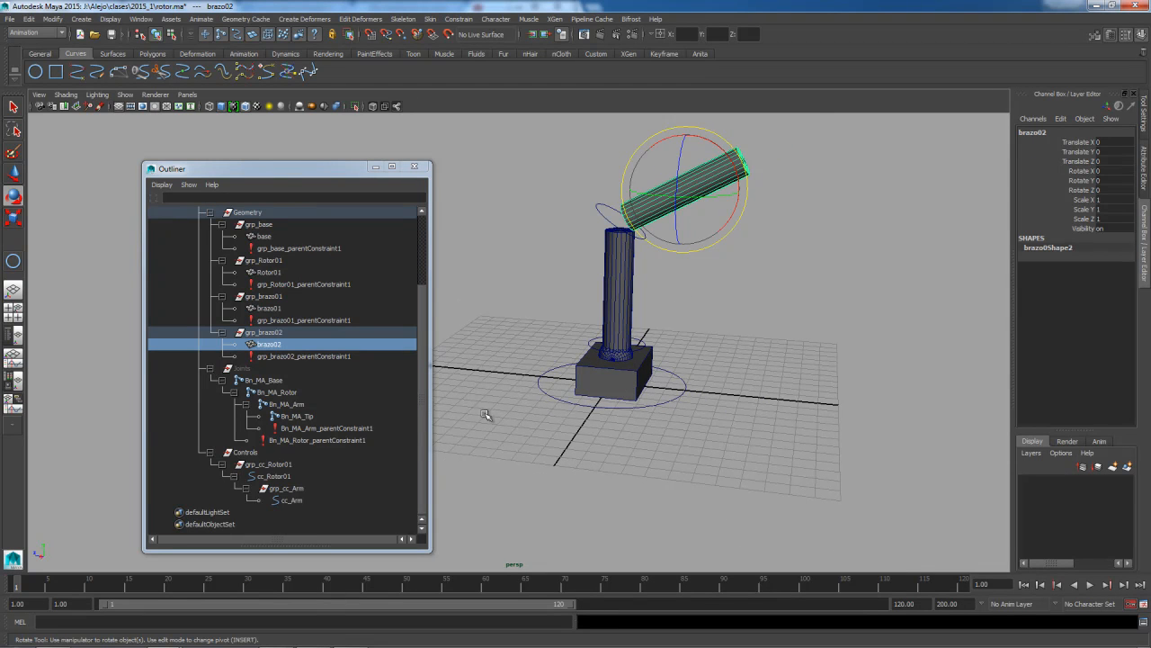
pyautogui.click(1145, 171)
pyautogui.click(924, 129)
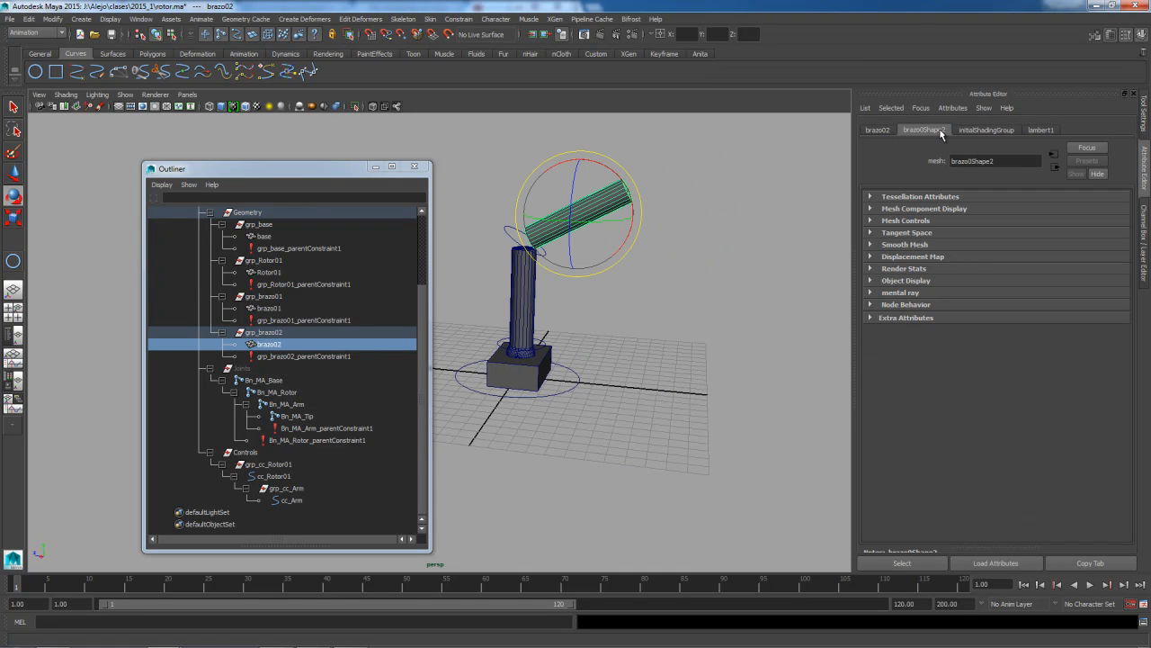
pyautogui.click(921, 282)
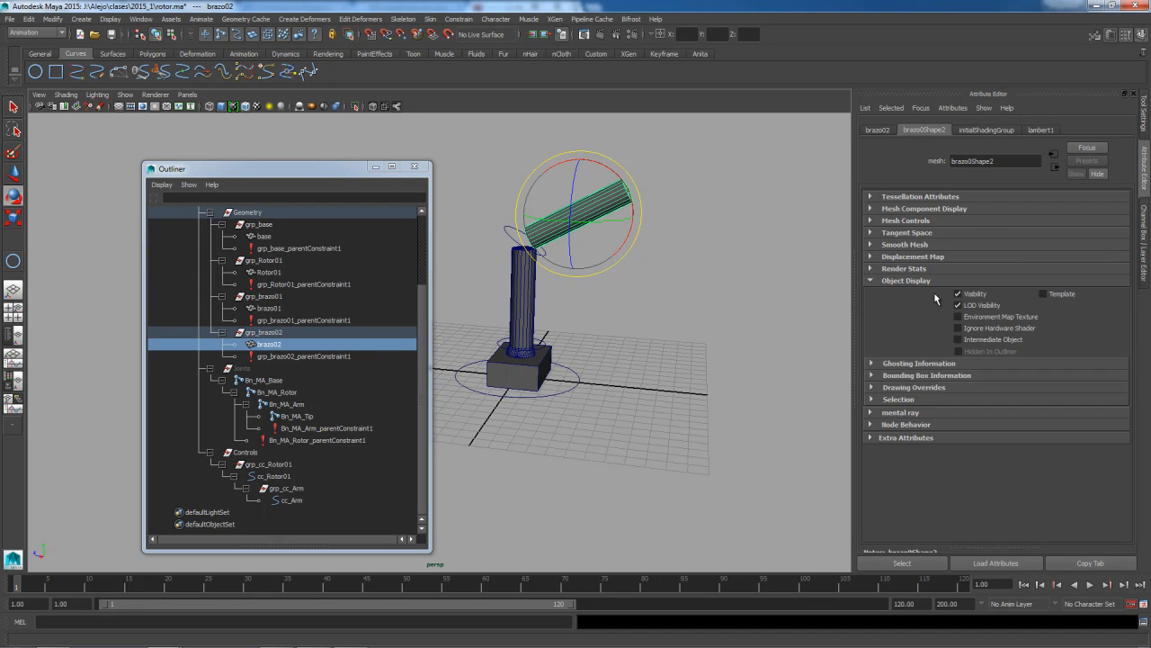
pyautogui.click(913, 387)
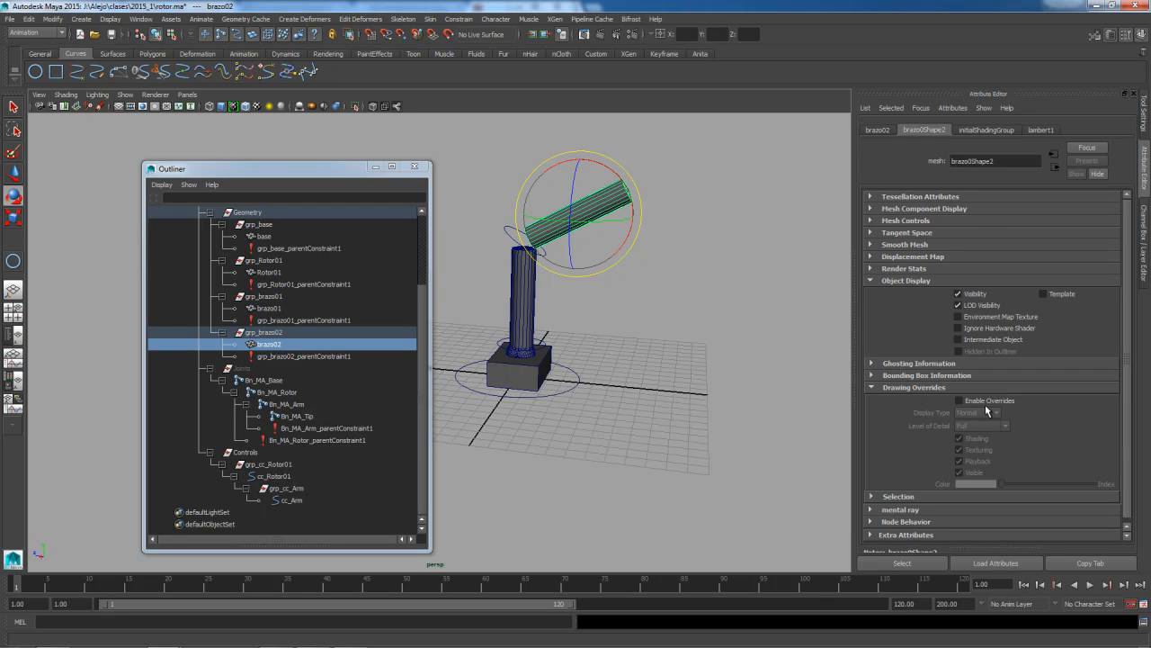
pyautogui.click(959, 400)
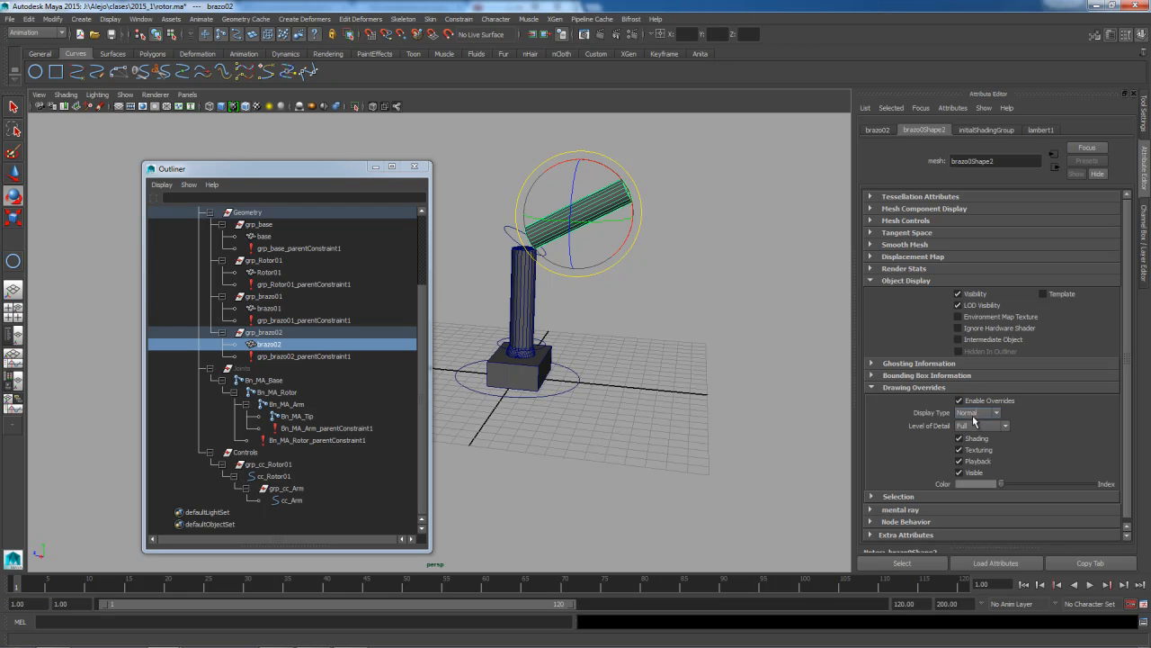
pyautogui.click(982, 417)
pyautogui.click(976, 444)
pyautogui.click(739, 329)
# Enable drawing overrides on the brazo01 shape and set its display type to Reference
pyautogui.click(526, 288)
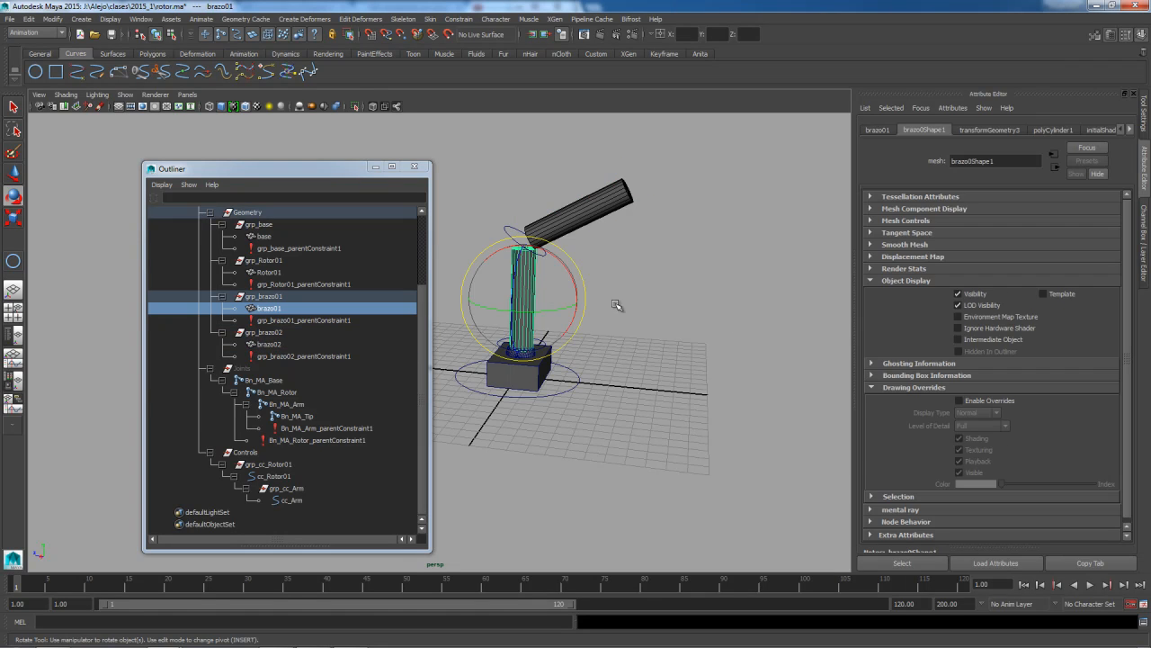
pyautogui.click(607, 208)
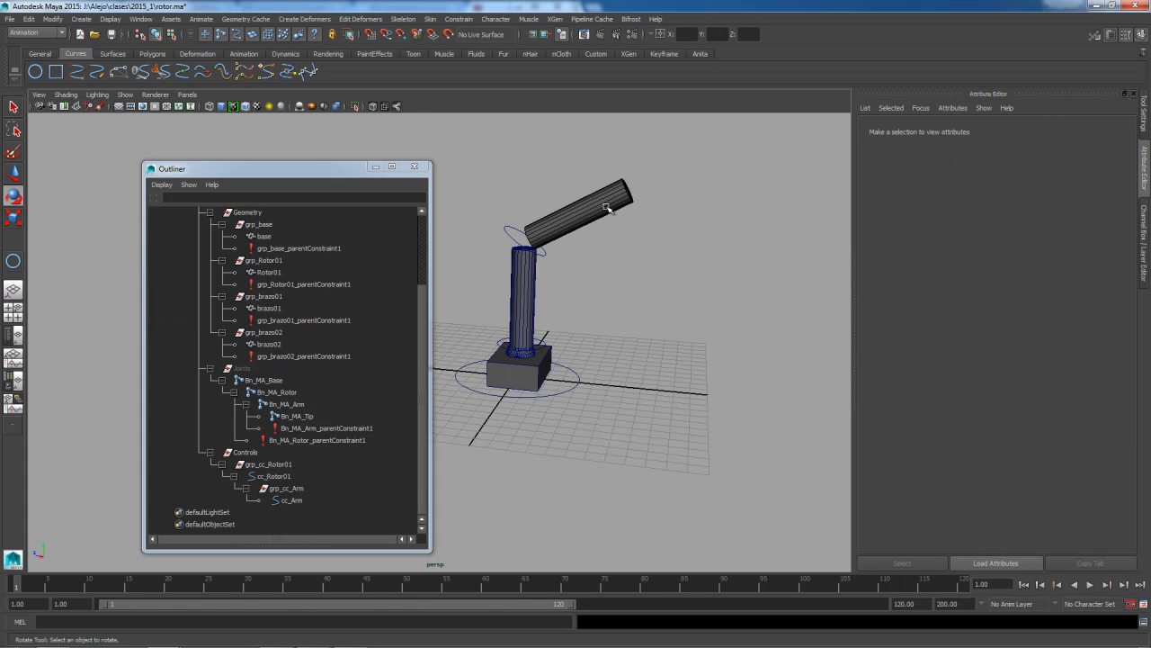
pyautogui.click(528, 299)
pyautogui.click(959, 400)
pyautogui.click(976, 412)
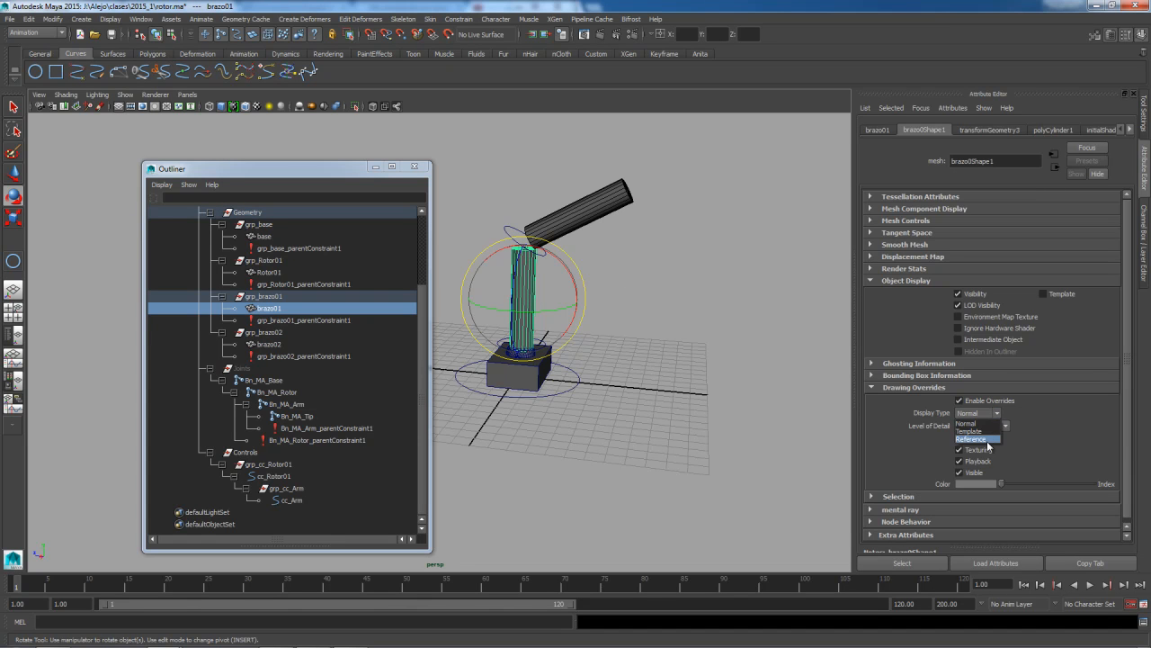
pyautogui.click(971, 439)
pyautogui.click(670, 385)
# Enable drawing overrides on the Rotor01 shape and set its display type to Reference
pyautogui.click(531, 358)
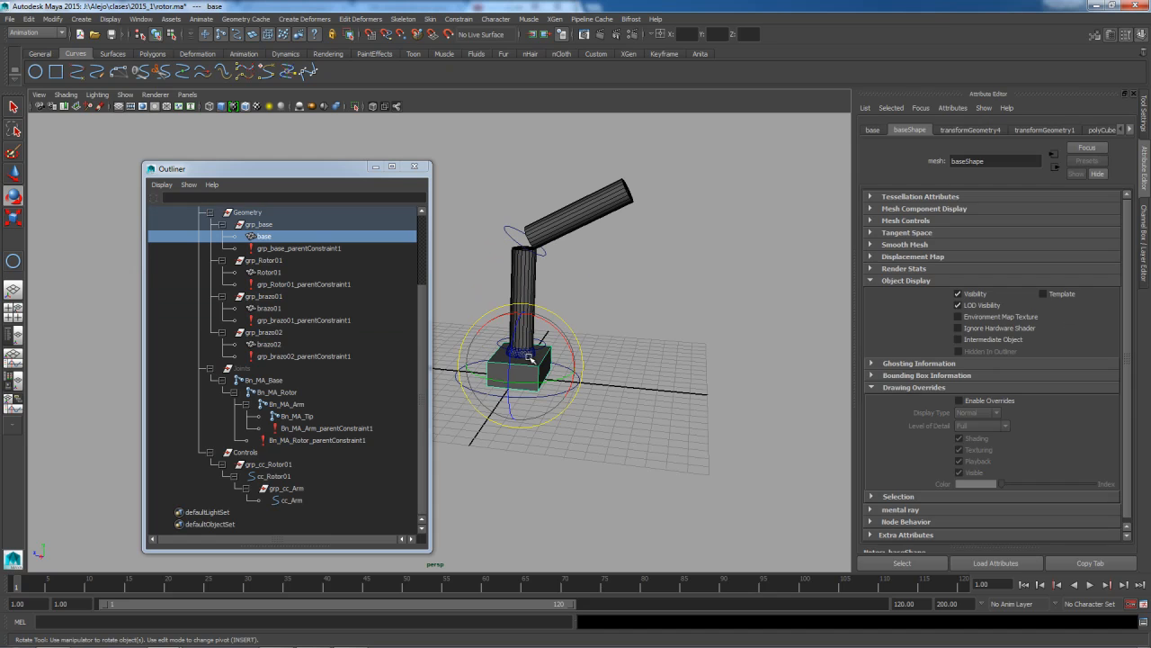
pyautogui.click(623, 365)
pyautogui.click(536, 356)
pyautogui.click(959, 401)
pyautogui.click(977, 412)
pyautogui.click(973, 439)
# Enable drawing overrides on the base shape and set its display type to Reference
pyautogui.click(536, 370)
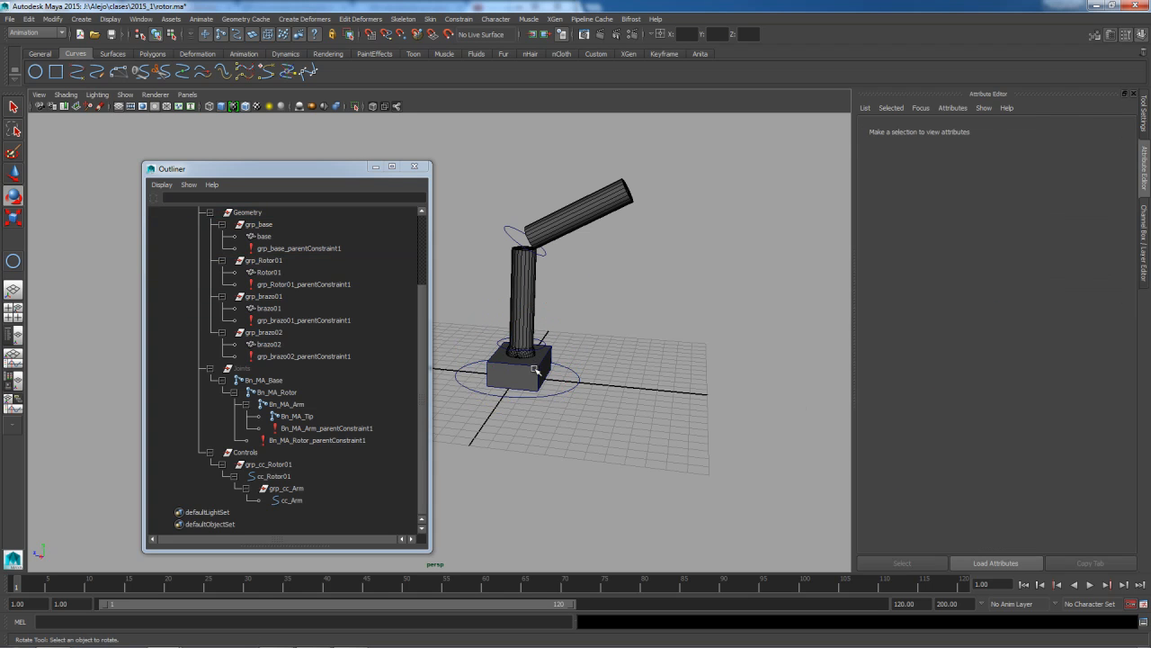
pyautogui.click(536, 370)
pyautogui.click(959, 400)
pyautogui.click(978, 412)
pyautogui.click(980, 439)
pyautogui.click(685, 367)
# Box-select across the whole arm to test whether its geometry can still be selected, and clear the selection
pyautogui.scroll(-3, 656, 329)
pyautogui.scroll(2, 649, 320)
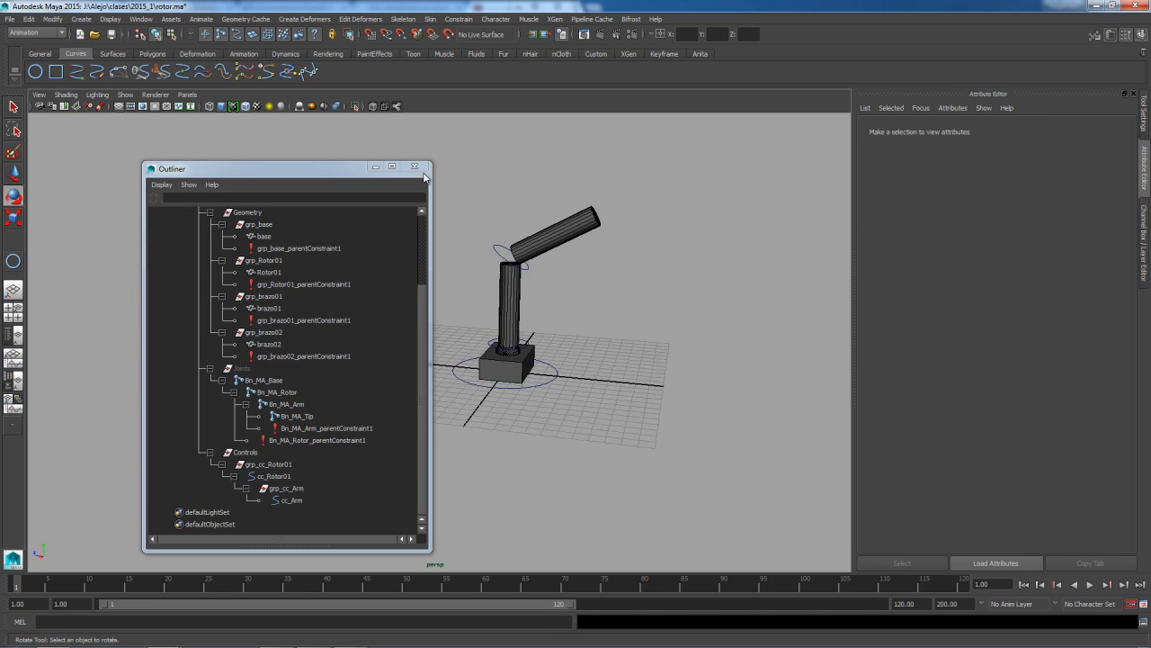
pyautogui.moveTo(463, 196); pyautogui.dragTo(628, 455)
pyautogui.click(620, 356)
pyautogui.moveTo(486, 230); pyautogui.dragTo(596, 462)
pyautogui.click(543, 483)
# Save the rotor.ma scene with the geometry's reference display overrides
pyautogui.keyDown('alt'); pyautogui.moveTo(676, 419); pyautogui.dragTo(569, 421); pyautogui.keyUp('alt')
pyautogui.keyDown('alt'); pyautogui.moveTo(569, 421); pyautogui.dragTo(599, 425, button='right'); pyautogui.keyUp('alt')
pyautogui.keyDown('alt'); pyautogui.moveTo(599, 424); pyautogui.dragTo(468, 385, button='middle'); pyautogui.keyUp('alt')
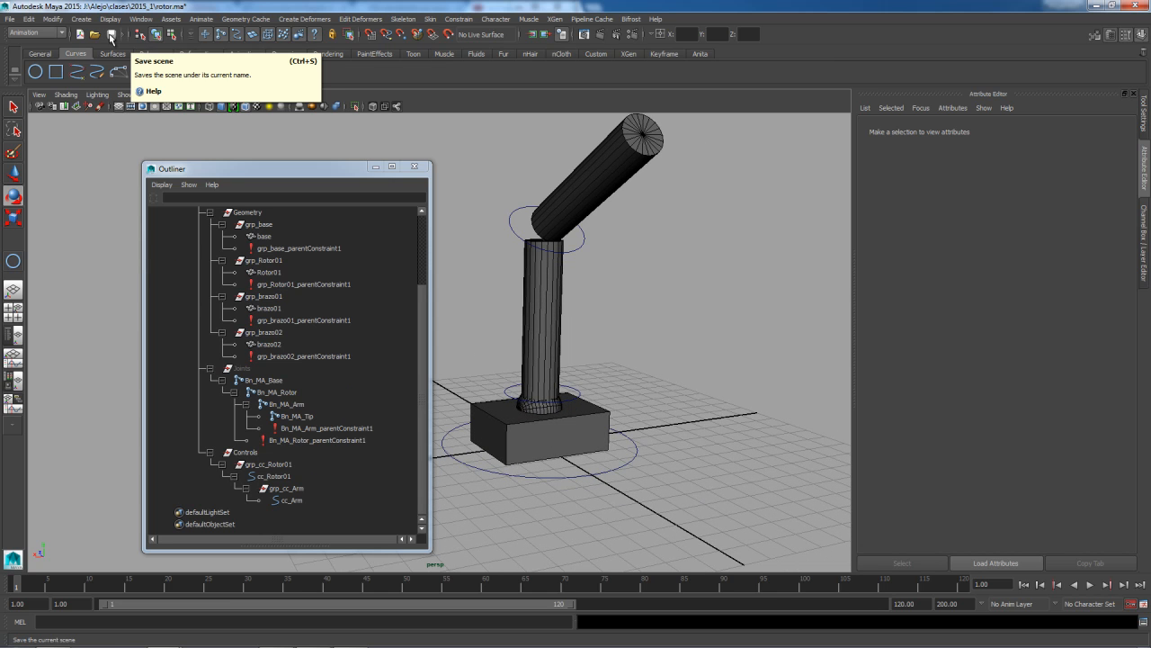
pyautogui.click(111, 36)
# Test the rig by rotating the cc_Rotor01 control about its X axis and trying to rotate the cc_Arm control
pyautogui.keyDown('alt'); pyautogui.moveTo(625, 360); pyautogui.dragTo(684, 396); pyautogui.keyUp('alt')
pyautogui.keyDown('alt'); pyautogui.moveTo(684, 395); pyautogui.dragTo(619, 441, button='right'); pyautogui.keyUp('alt')
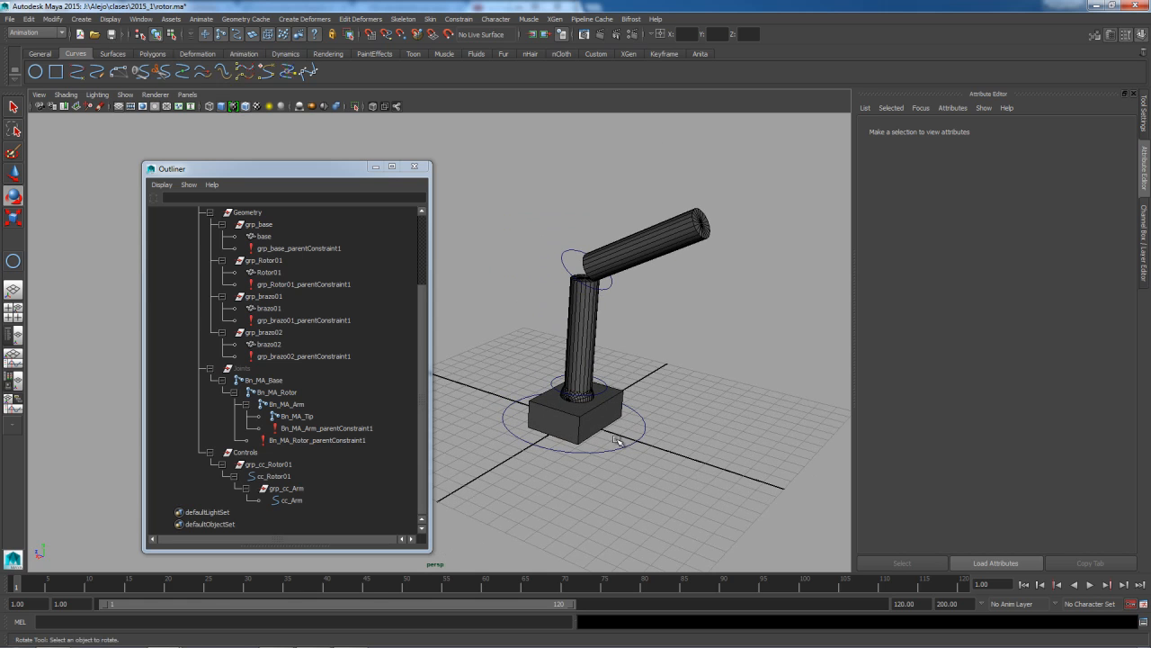
pyautogui.click(605, 387)
pyautogui.moveTo(616, 367); pyautogui.dragTo(648, 394)
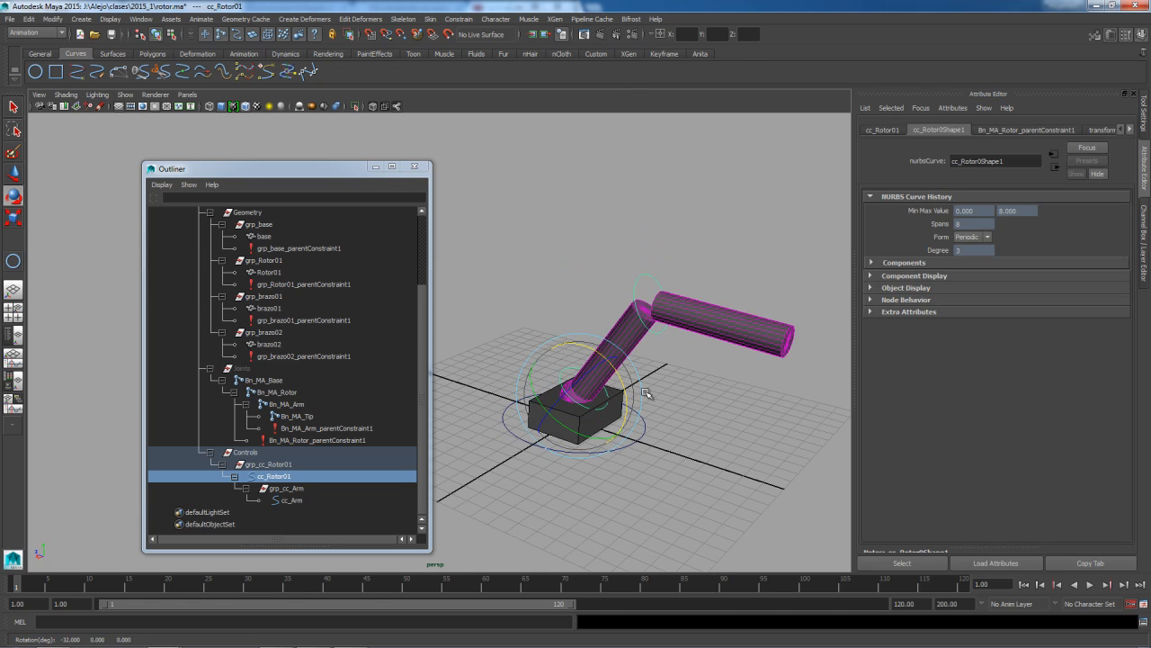
pyautogui.click(663, 328)
pyautogui.moveTo(694, 276); pyautogui.dragTo(730, 312)
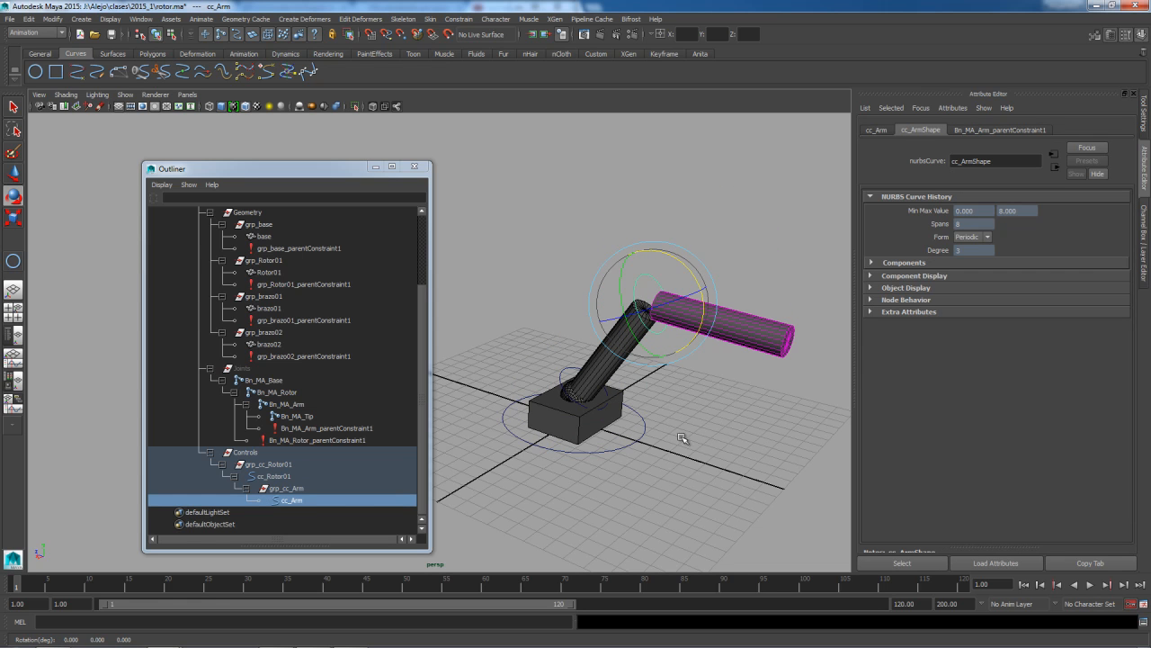
pyautogui.keyDown('alt'); pyautogui.moveTo(678, 441); pyautogui.dragTo(723, 438); pyautogui.keyUp('alt')
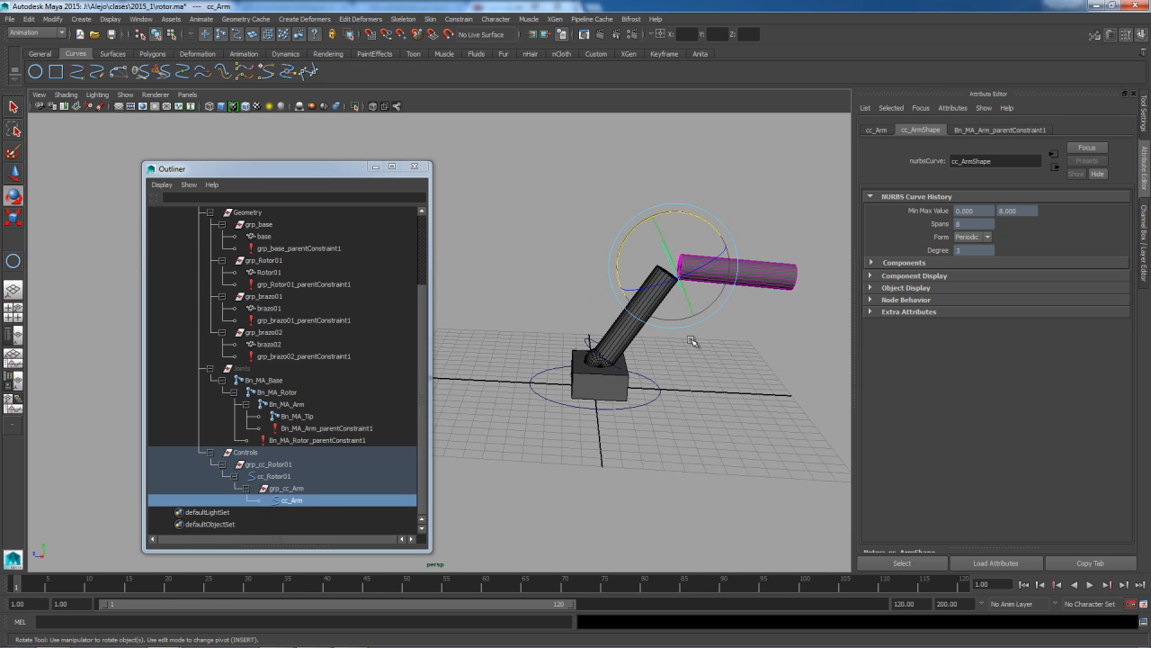
# Undo the test rotations of the rotor and arm controls and clear the selection
pyautogui.hotkey('ctrl', 'z')
pyautogui.hotkey('ctrl', 'z')
pyautogui.hotkey('ctrl', 'z')
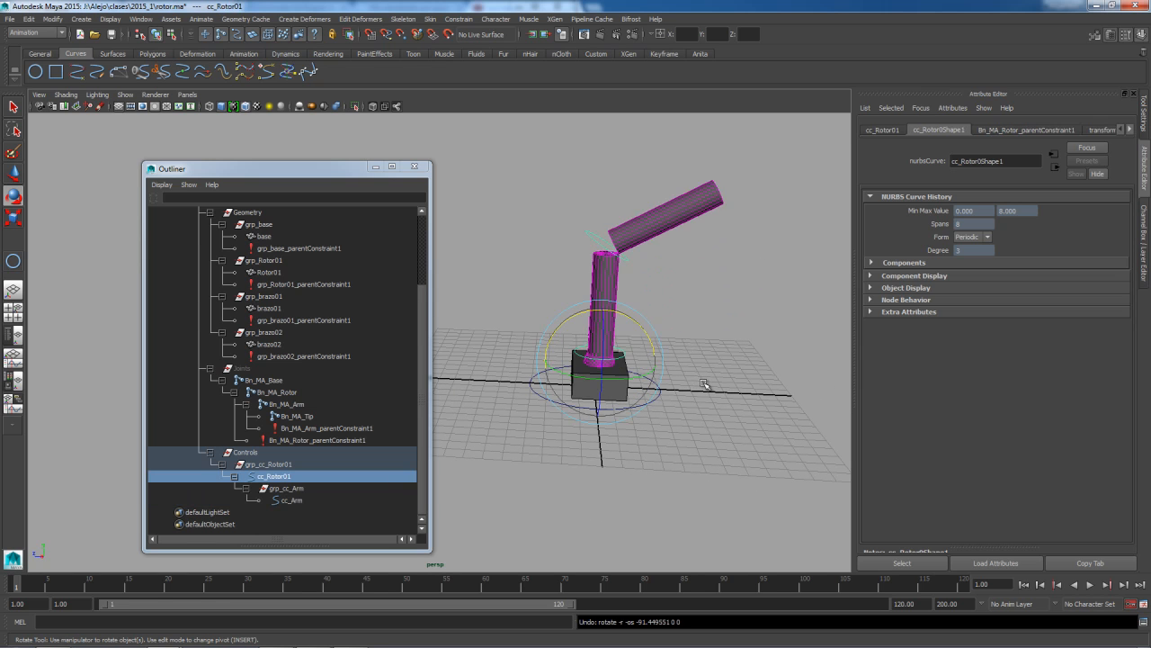
pyautogui.click(704, 384)
# Save the scene with the arm in its original pose
pyautogui.keyDown('alt'); pyautogui.moveTo(722, 386); pyautogui.dragTo(615, 416); pyautogui.keyUp('alt')
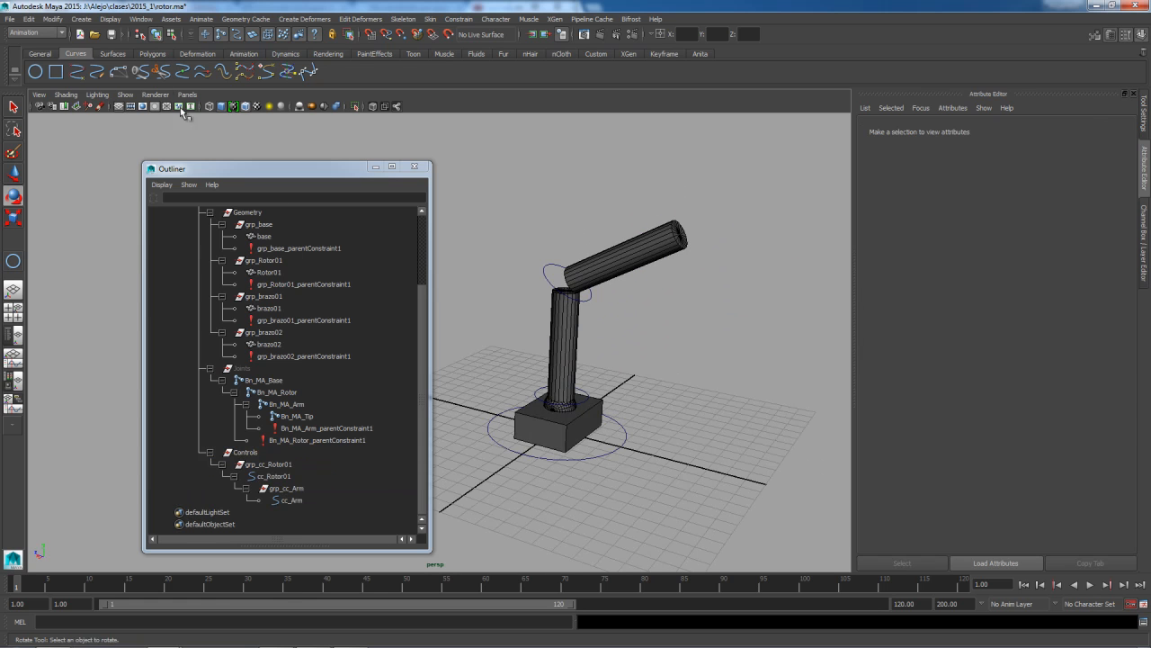
pyautogui.click(110, 36)
pyautogui.click(662, 371)
pyautogui.keyDown('alt'); pyautogui.moveTo(652, 422); pyautogui.dragTo(598, 417, button='middle'); pyautogui.keyUp('alt')
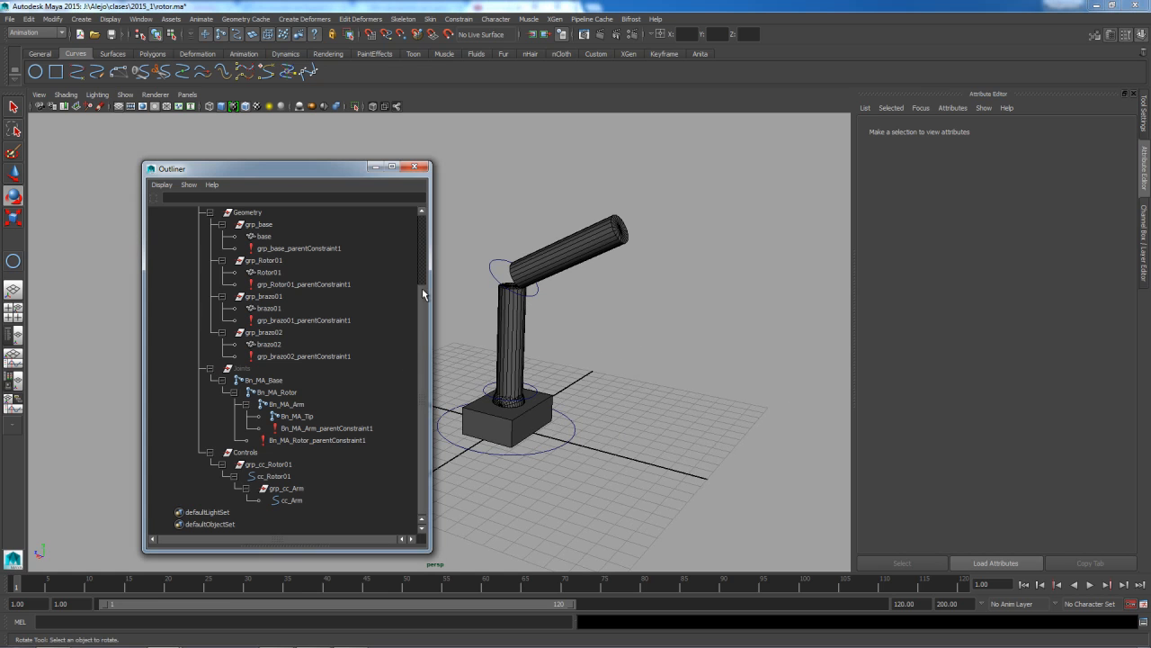
# Enlarge the Outliner, collapse the Geometry, Joints and Controls groups under cc_MA_Root, and save the scene
pyautogui.moveTo(334, 163); pyautogui.dragTo(333, 10)
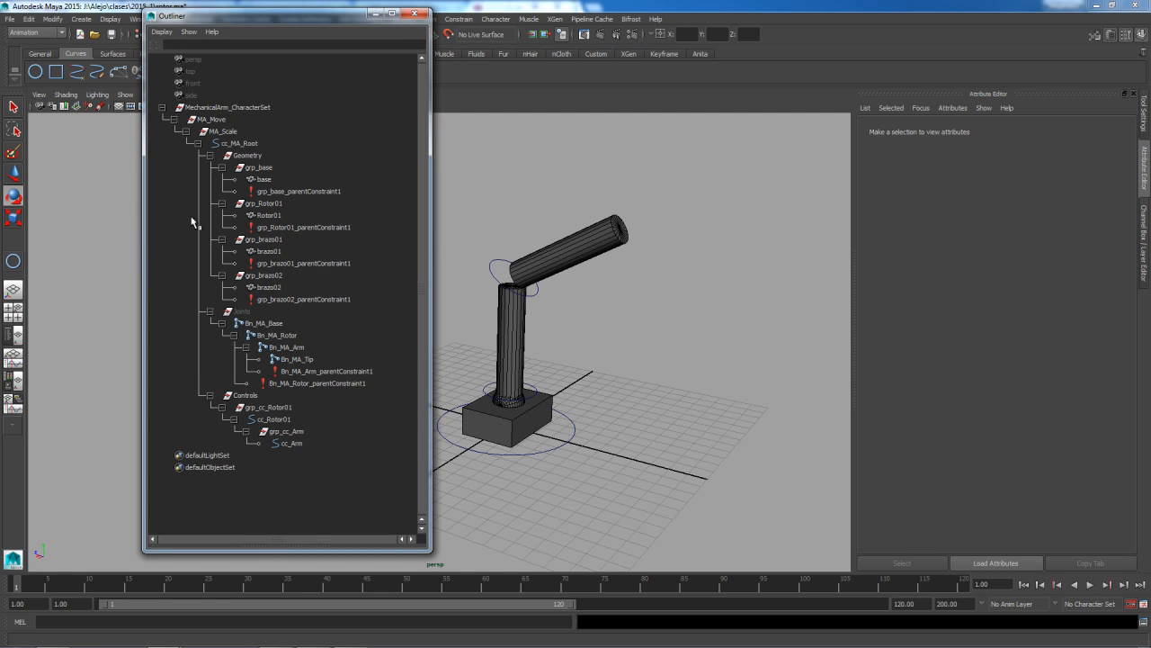
pyautogui.click(162, 108)
pyautogui.click(162, 108)
pyautogui.click(173, 120)
pyautogui.click(186, 131)
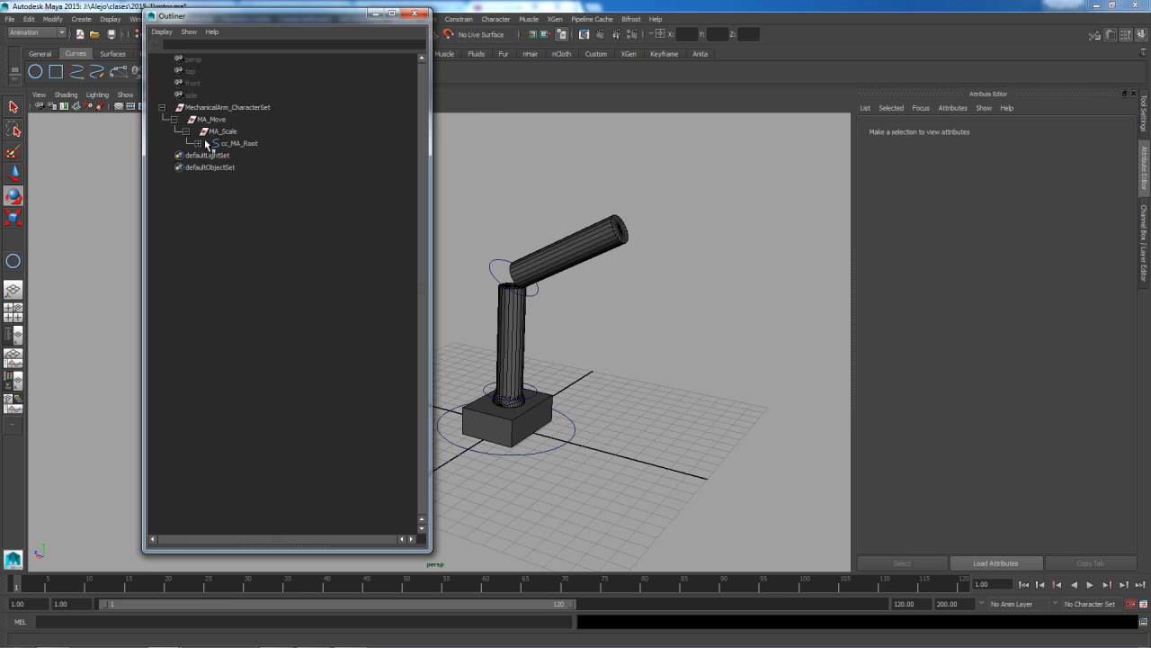
pyautogui.click(198, 143)
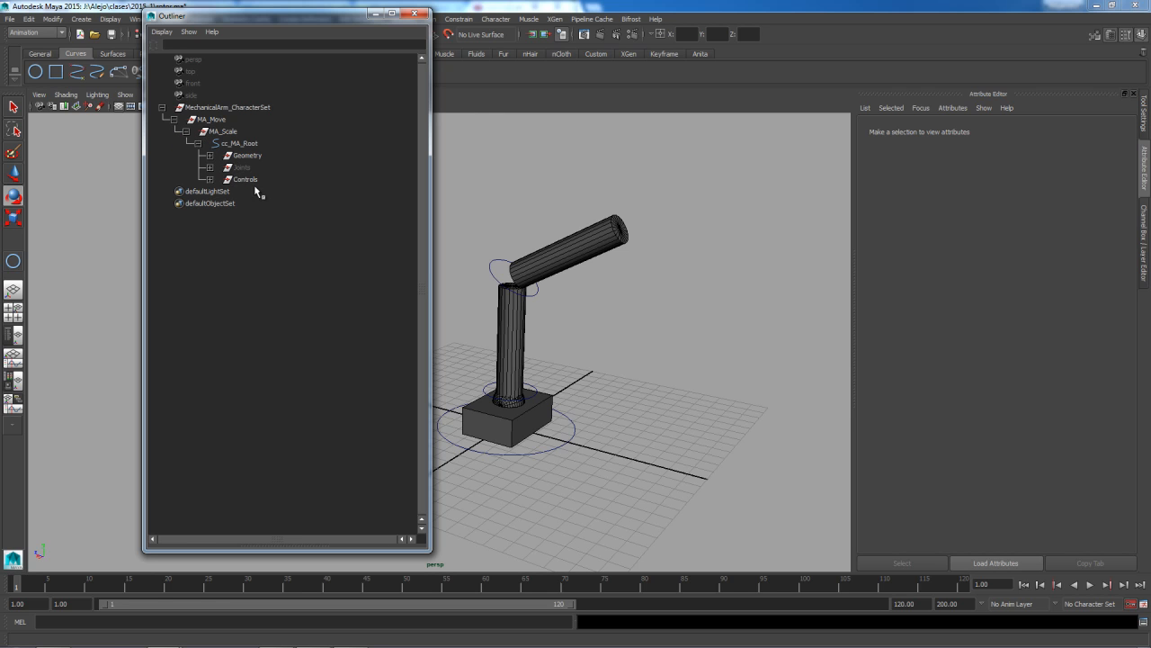
pyautogui.press('e')
pyautogui.hotkey('ctrl', 's')
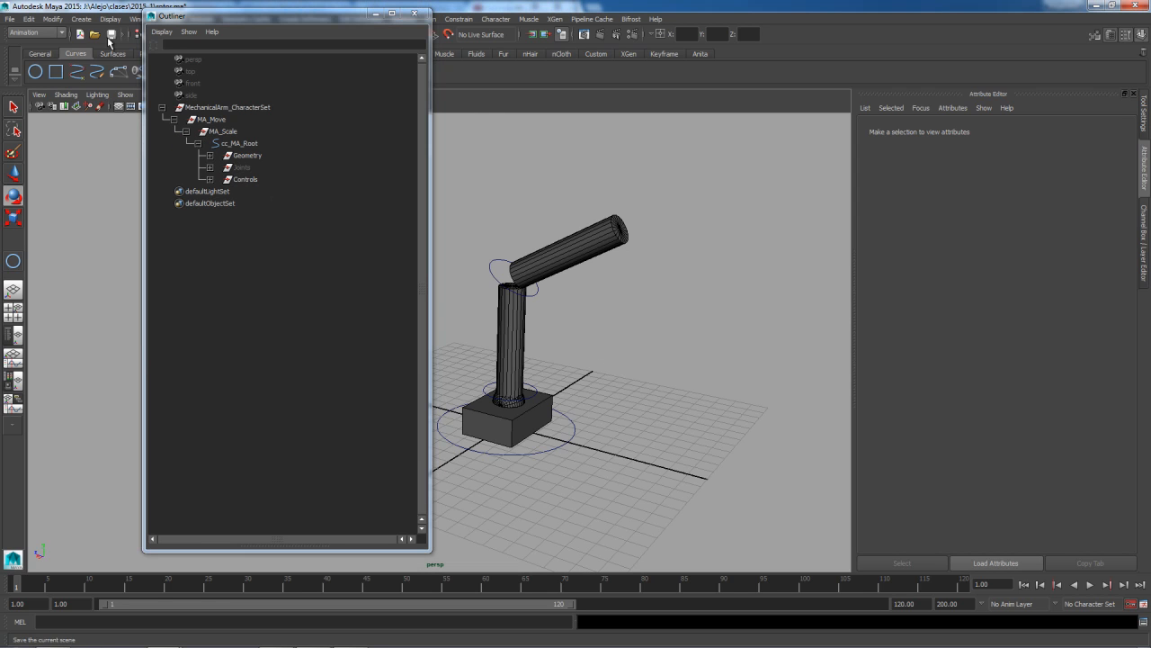